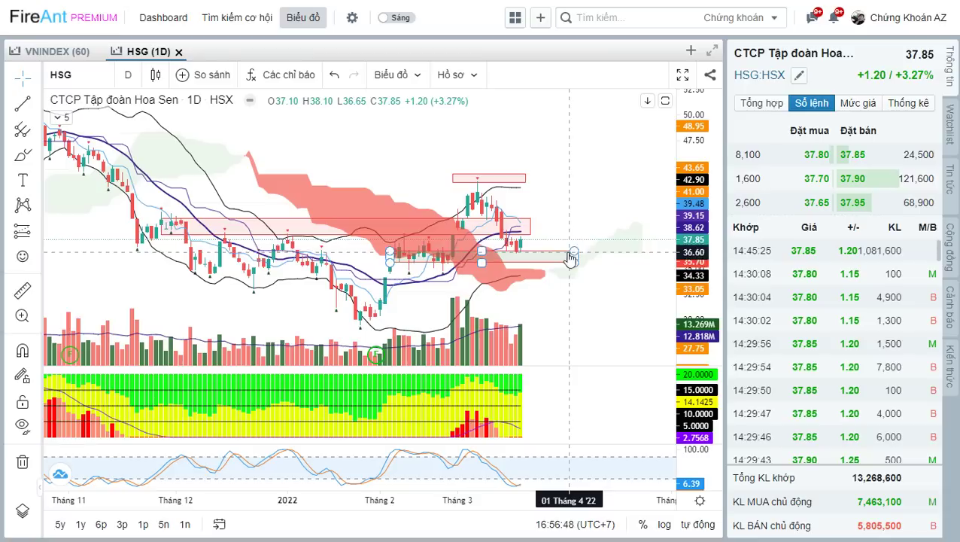
# Step: Examine the support zone on the HSG chart and the Zalo group message recommending NKG and HSG
pyautogui.click(568, 256)
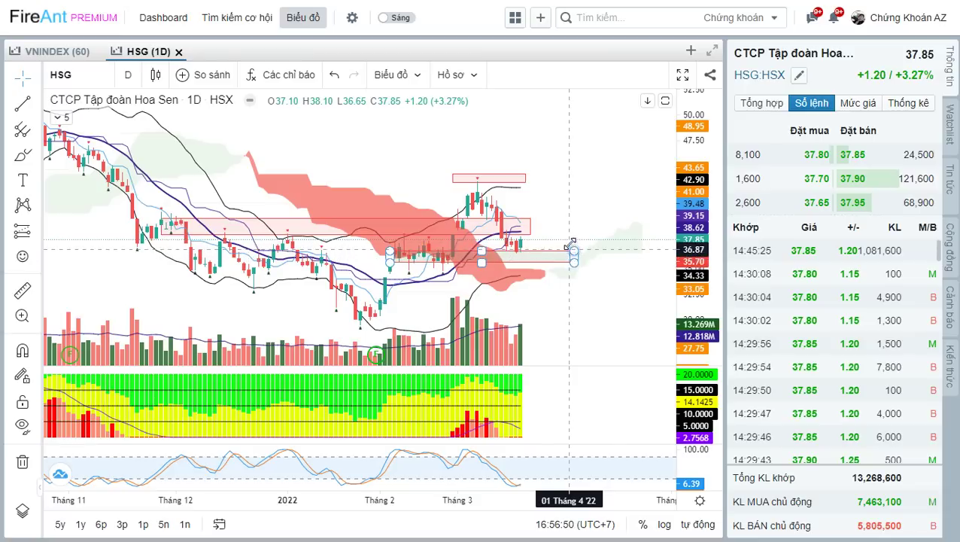
pyautogui.click(570, 243)
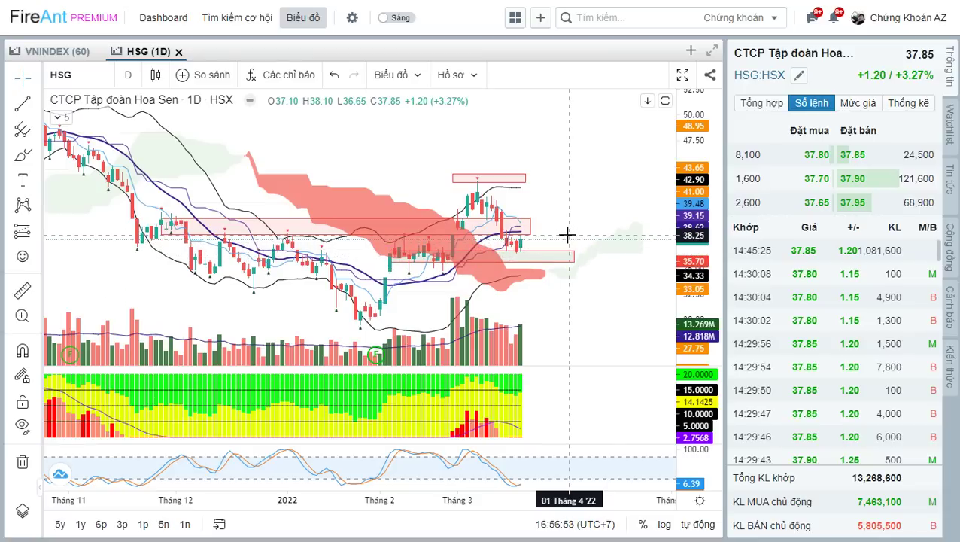
pyautogui.scroll(2, 600, 185)
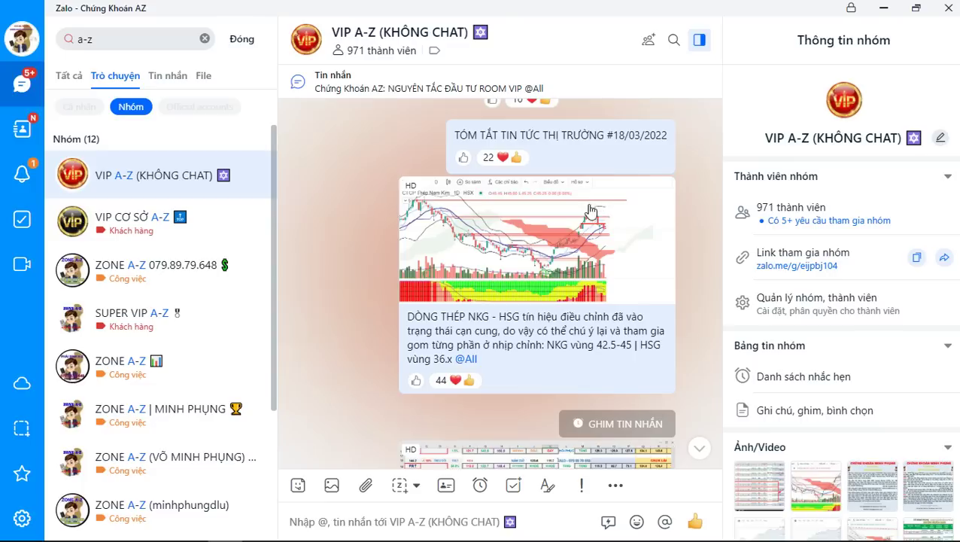
pyautogui.scroll(-4, 551, 292)
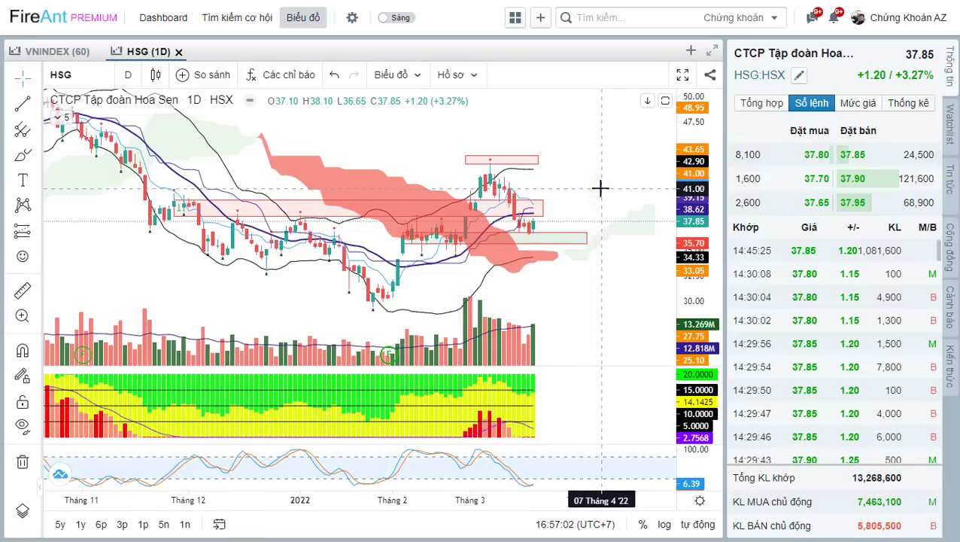
# Step: Load the ELC daily chart in FireAnt
pyautogui.write('E')
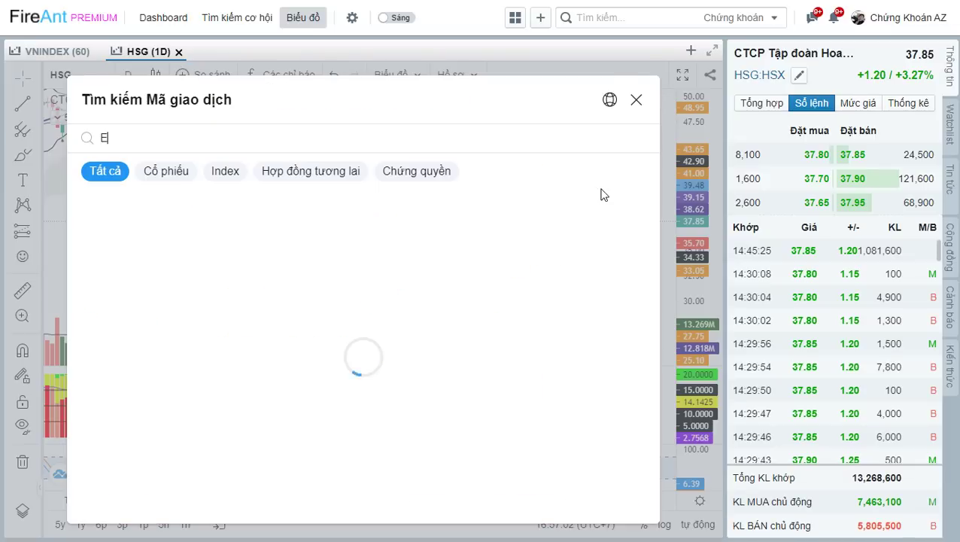
pyautogui.write('LC')
pyautogui.press('Return')
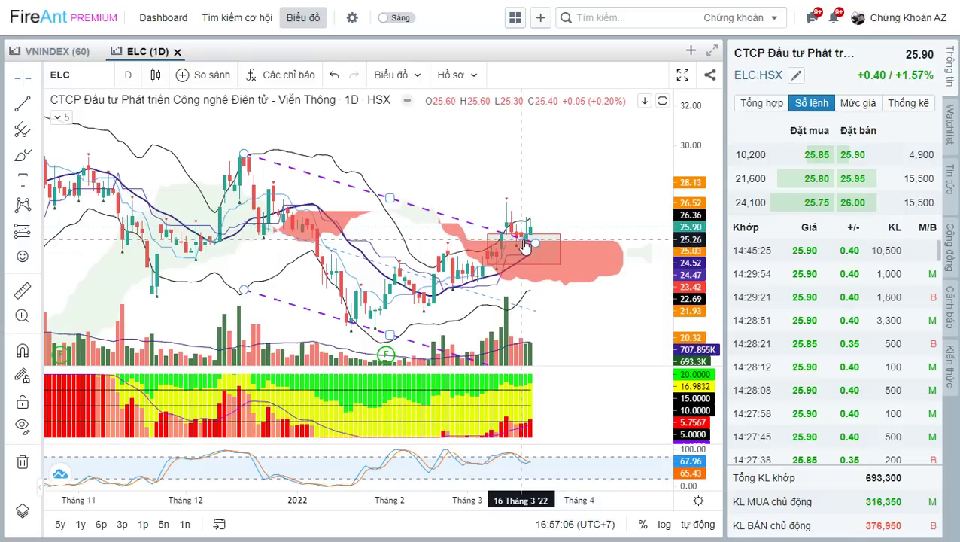
pyautogui.scroll(3, 555, 229)
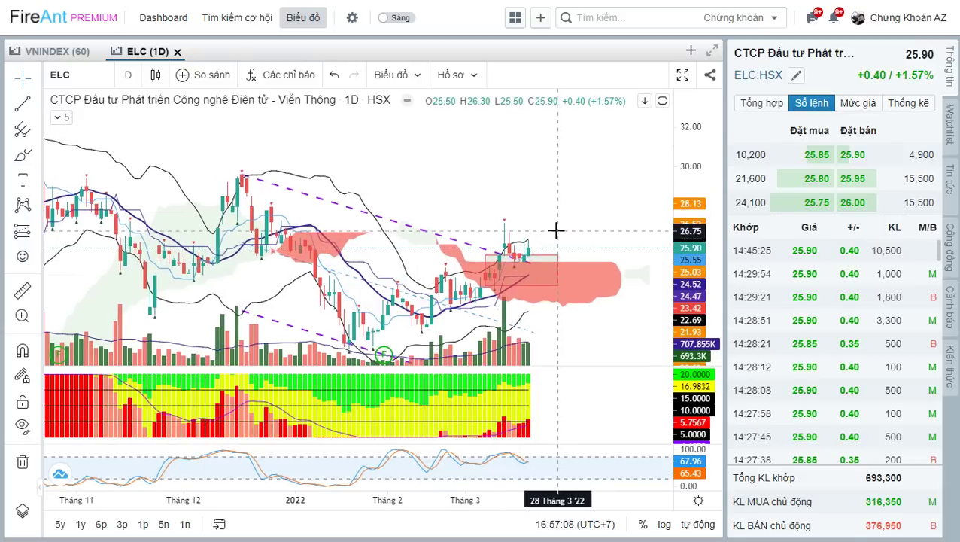
# Step: Measure the ELC price rise from about 25.93 to 28.21, and clear the measurement
pyautogui.keyDown('shift'); pyautogui.click(570, 245); pyautogui.keyUp('shift')
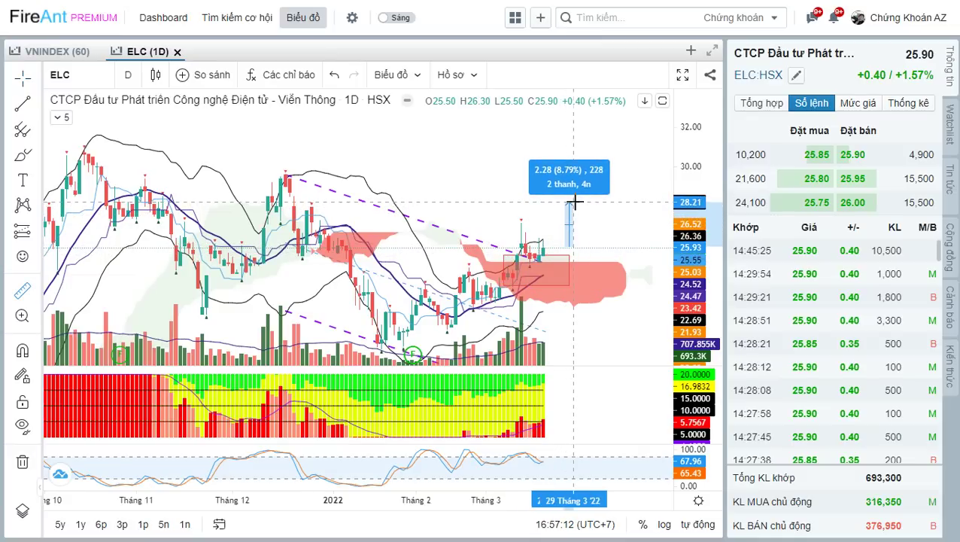
pyautogui.click(574, 202)
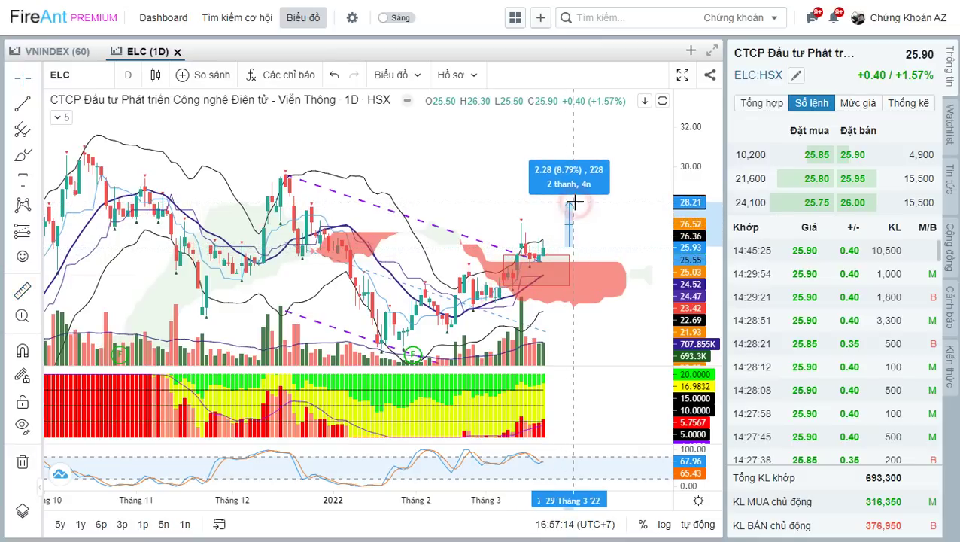
pyautogui.click(616, 179)
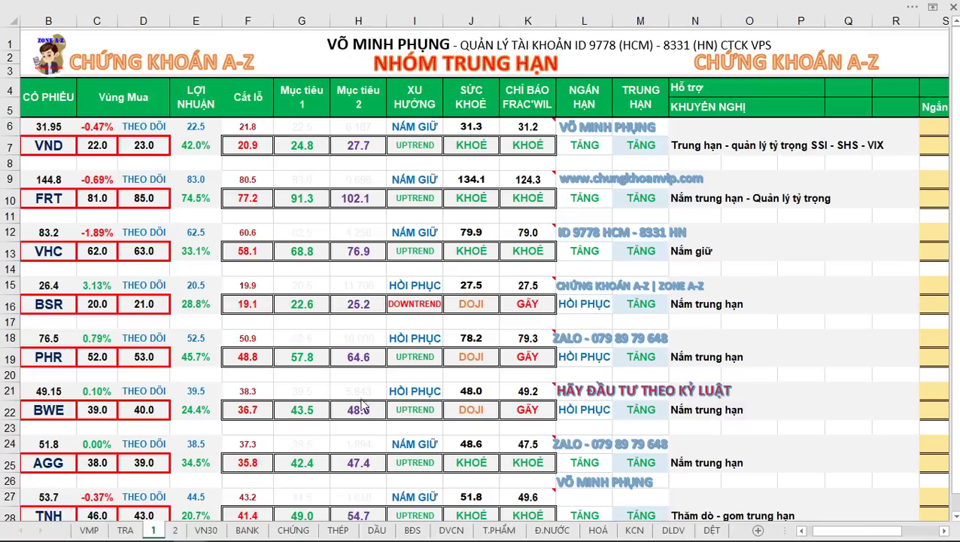
# Step: Switch to the Excel stock list and review the whole short-term group on sheet 2
pyautogui.click(195, 480)
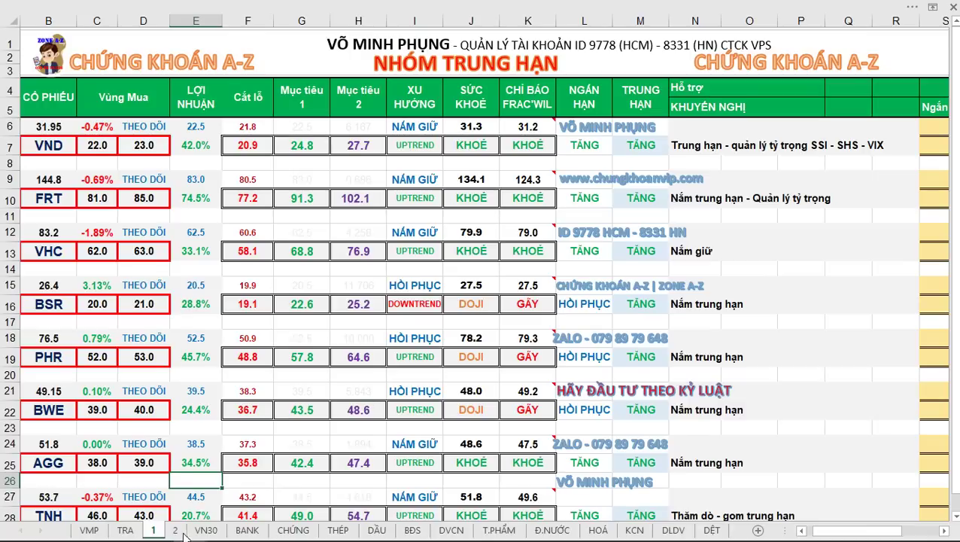
pyautogui.click(175, 530)
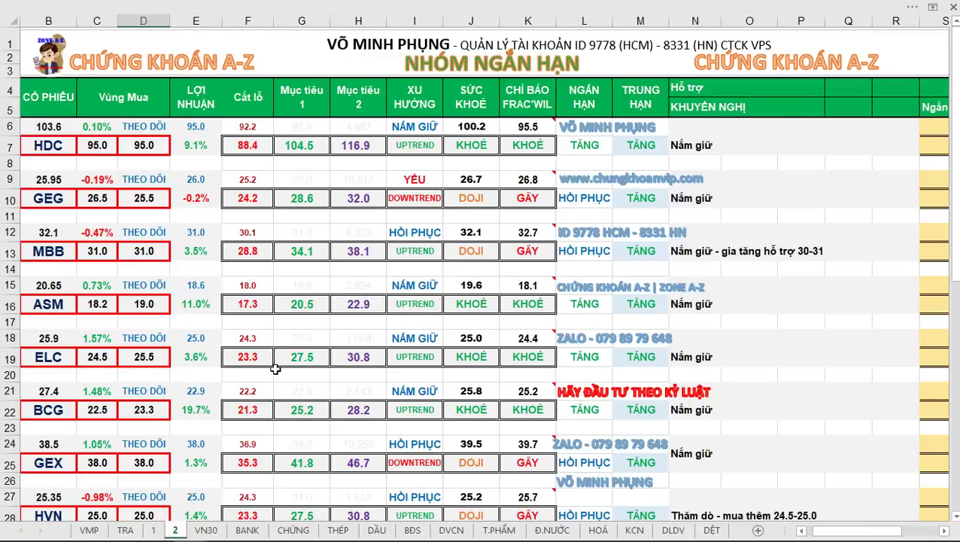
pyautogui.scroll(-2, 275, 369)
pyautogui.scroll(-3, 275, 369)
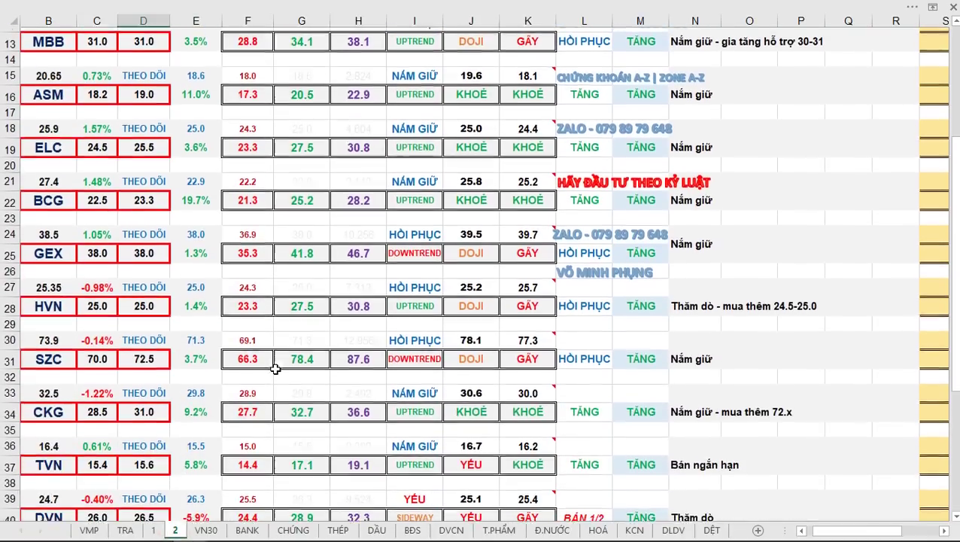
pyautogui.scroll(-1, 276, 369)
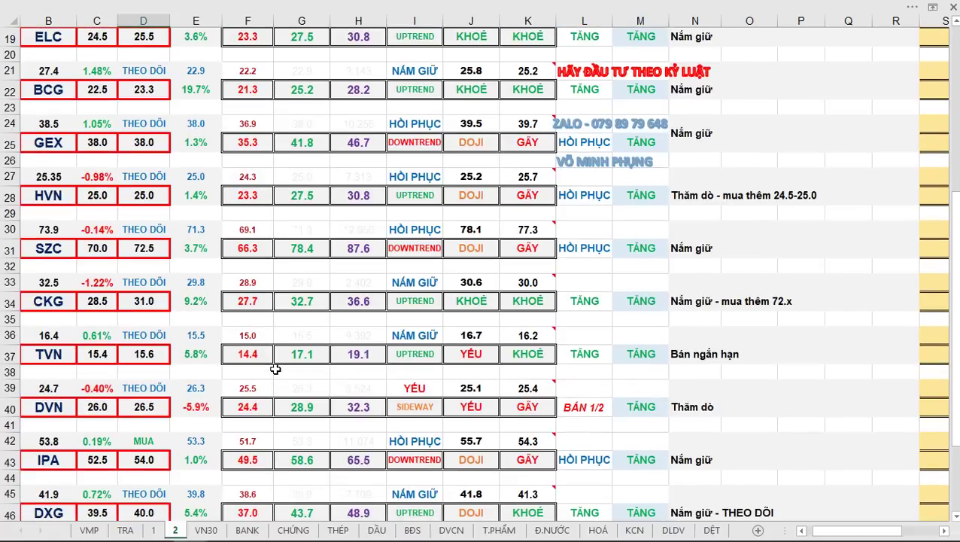
pyautogui.scroll(6, 277, 362)
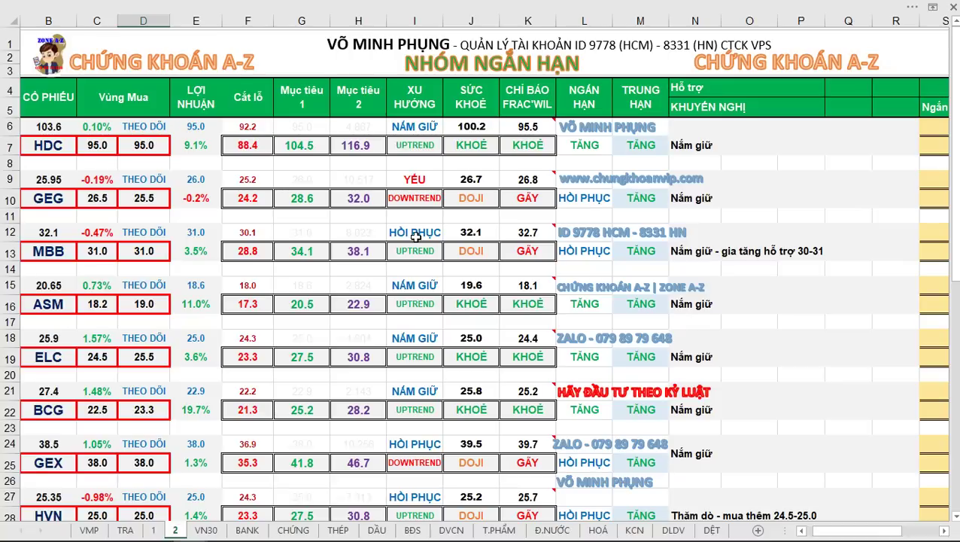
pyautogui.scroll(-10, 416, 237)
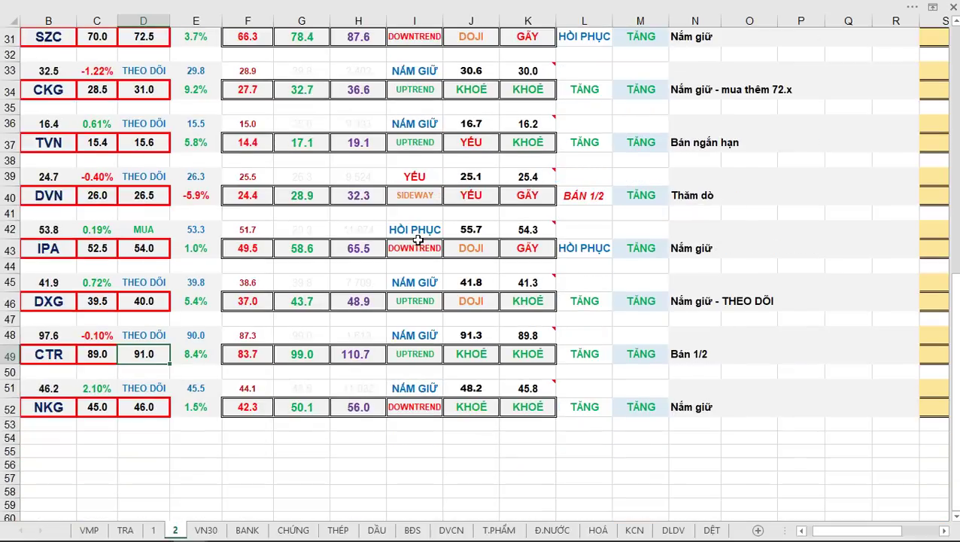
pyautogui.scroll(10, 417, 240)
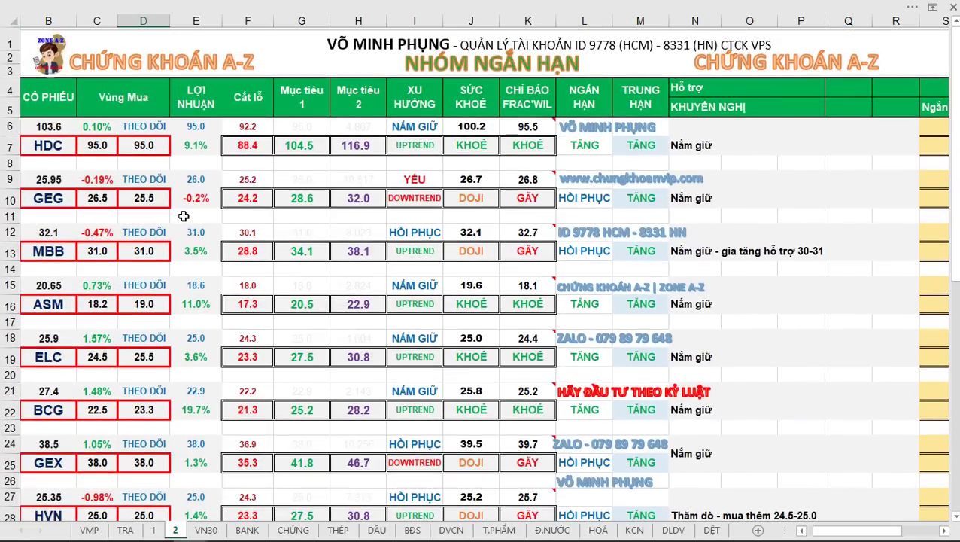
# Step: Switch to FireAnt and load the HDC daily chart
pyautogui.hotkey('alt', 'Tab')
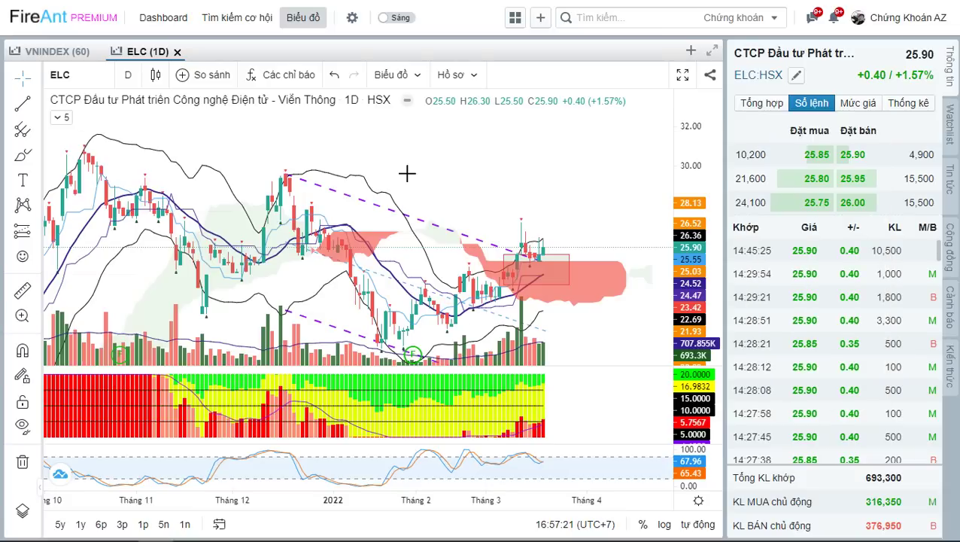
pyautogui.write('HDC')
pyautogui.press('Return')
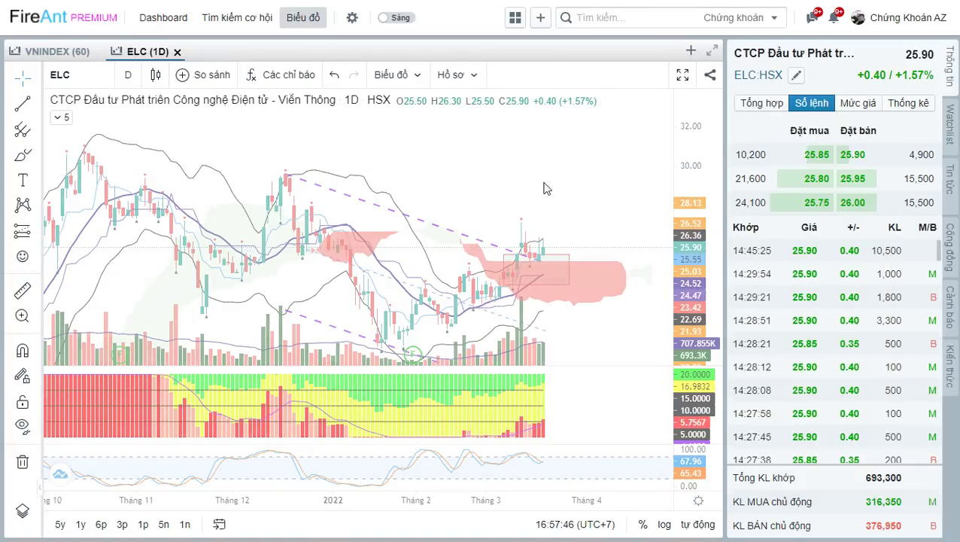
# Step: Mark the latest HDC candles at the resistance zone with a red arrow and the note "-50"
pyautogui.moveTo(611, 233); pyautogui.dragTo(598, 245)
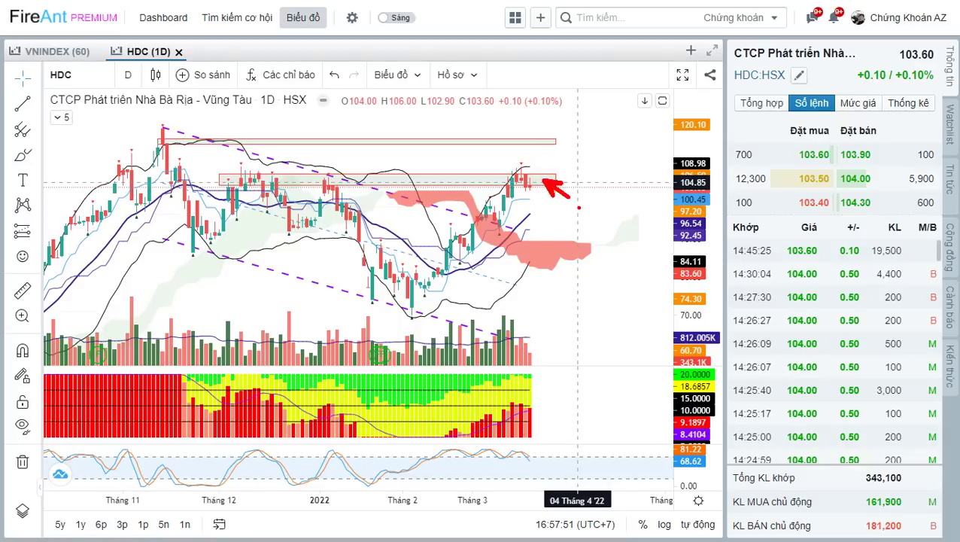
pyautogui.write('-50')
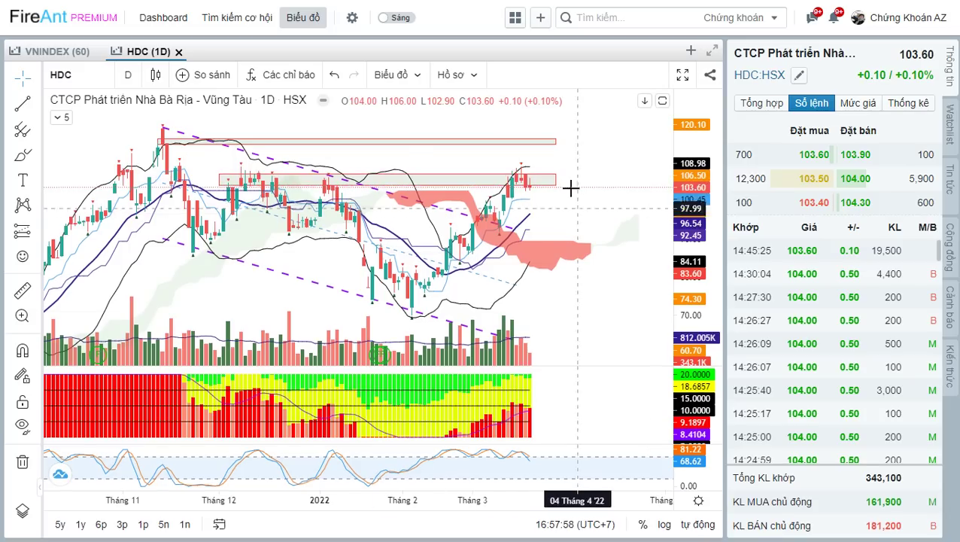
pyautogui.moveTo(585, 178); pyautogui.dragTo(583, 192)
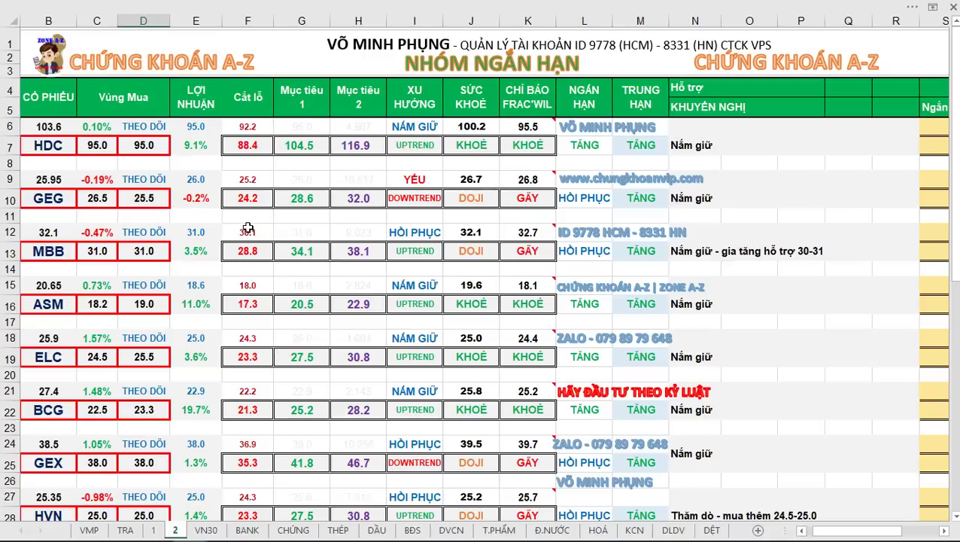
# Step: Consult the short-term list in Excel and load the ASM daily chart in FireAnt
pyautogui.scroll(-1, 249, 229)
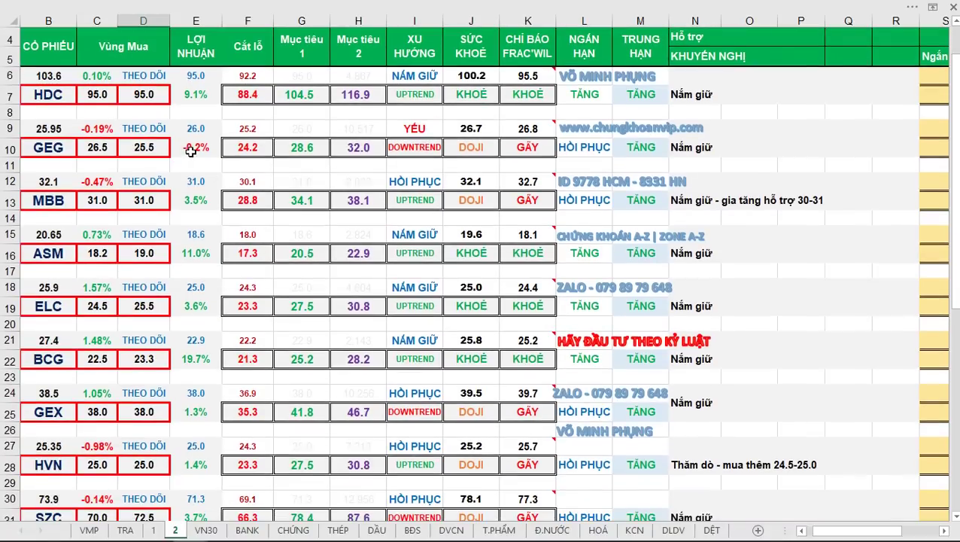
pyautogui.scroll(-1, 190, 151)
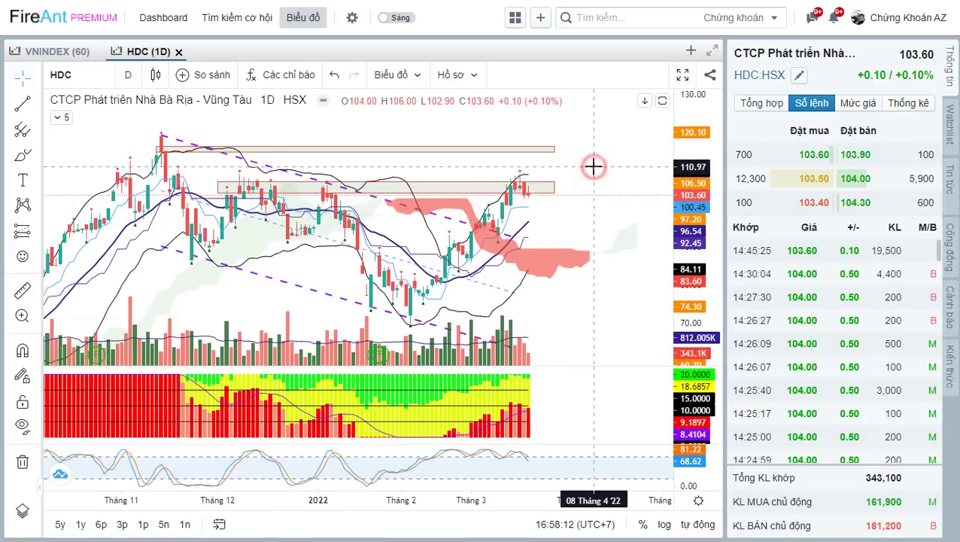
pyautogui.write('A')
pyautogui.press('Escape')
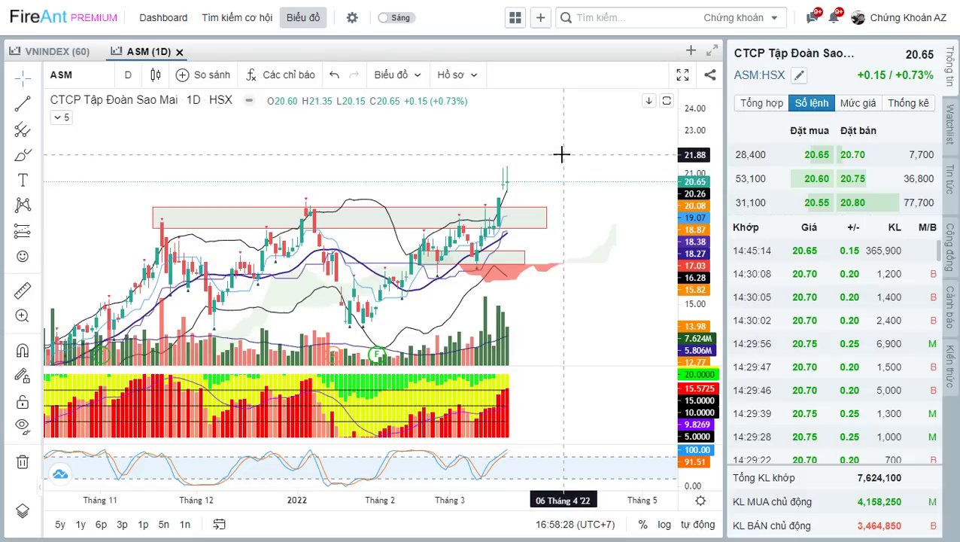
pyautogui.moveTo(561, 154); pyautogui.dragTo(570, 158)
# Step: Check the ASM and BCG rows of the Excel list and load the BCG daily chart in FireAnt
pyautogui.hotkey('alt', 'Tab')
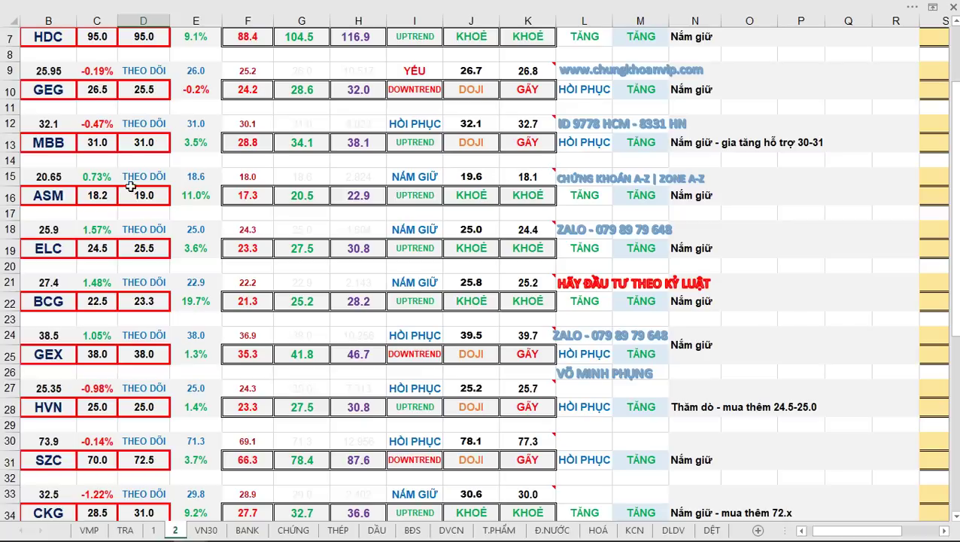
pyautogui.scroll(-1, 184, 209)
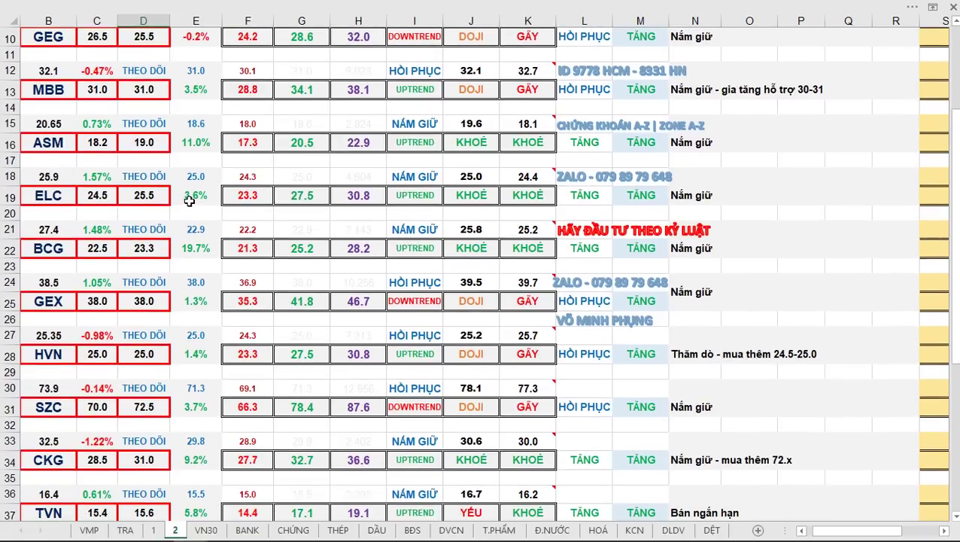
pyautogui.scroll(-1, 191, 198)
pyautogui.hotkey('alt', 'Tab')
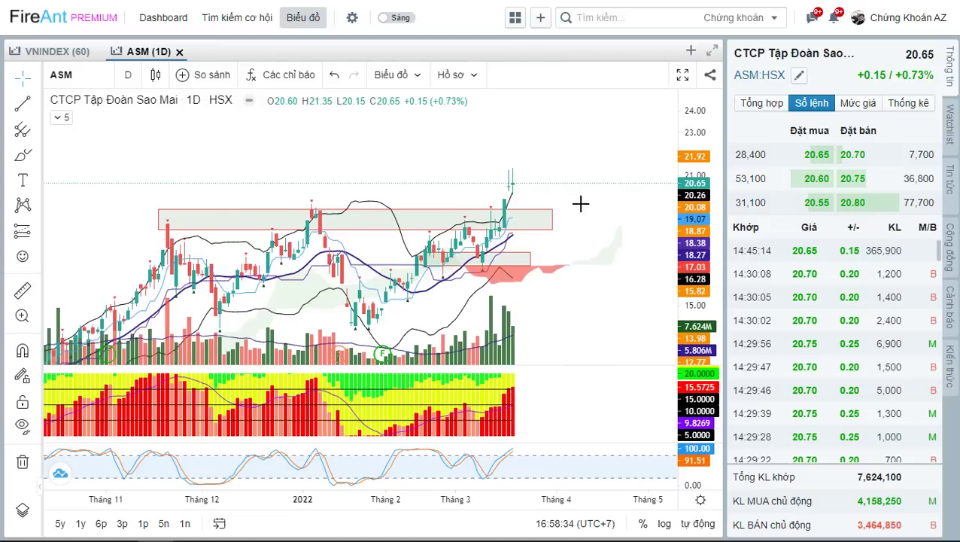
pyautogui.write('BCG')
pyautogui.press('Return')
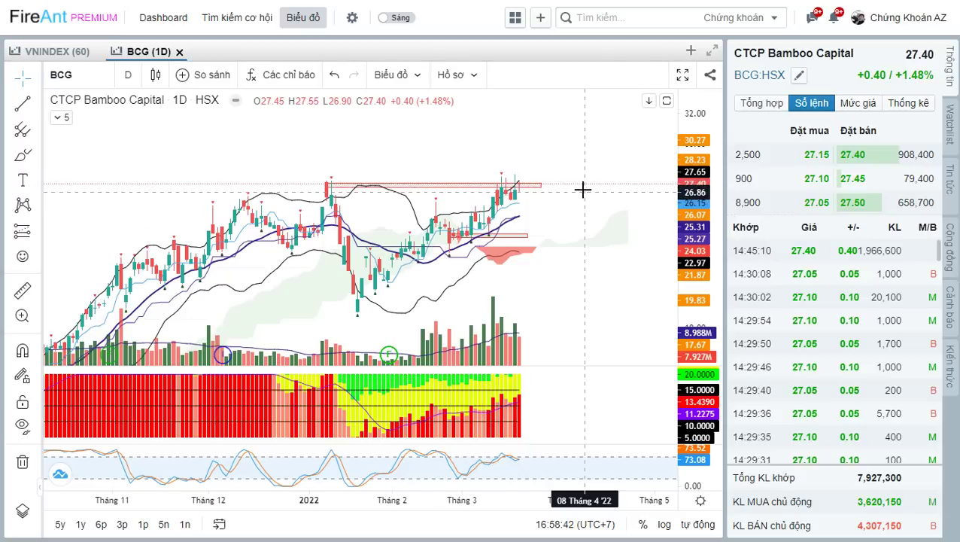
# Step: Sketch a red sideways zigzag, a horizontal support line beneath it and an upward stroke beside the latest BCG candles
pyautogui.moveTo(586, 190); pyautogui.dragTo(574, 200)
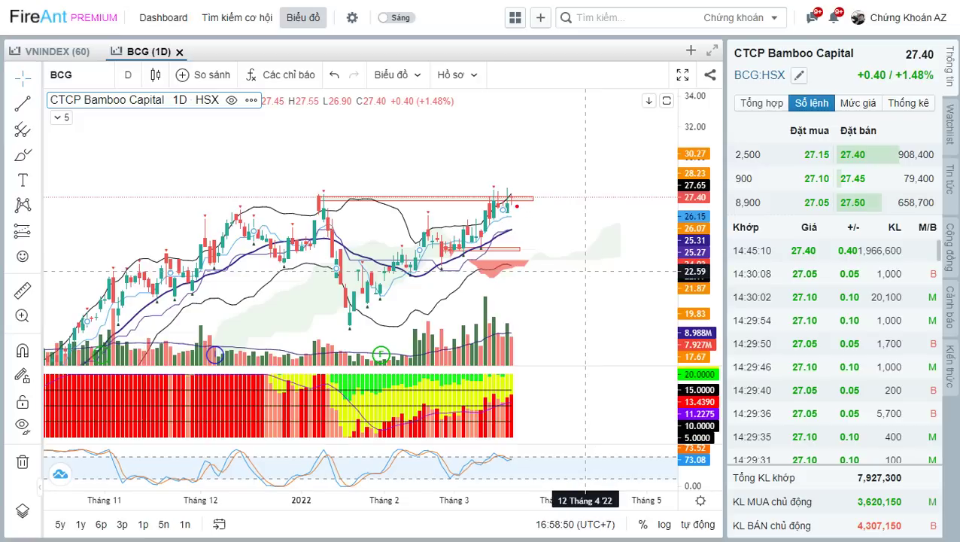
pyautogui.moveTo(514, 208); pyautogui.dragTo(538, 195)
pyautogui.moveTo(529, 215); pyautogui.dragTo(490, 214)
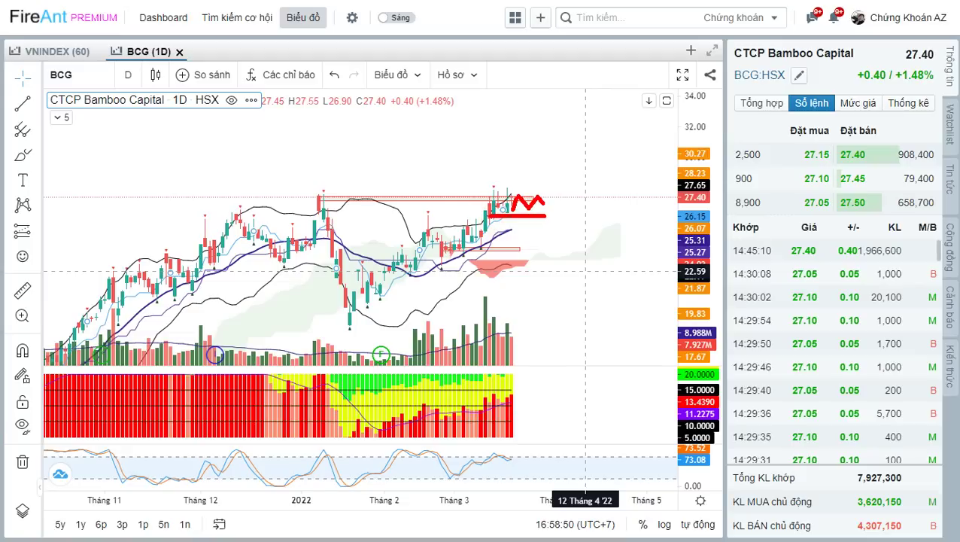
pyautogui.moveTo(542, 200); pyautogui.dragTo(561, 160)
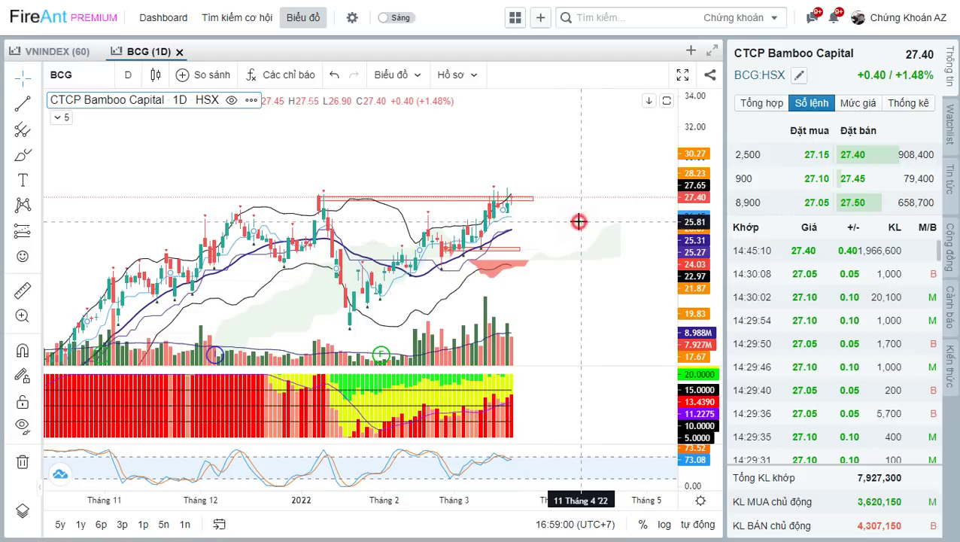
# Step: Check the GEX row of the Excel list and load the GEX daily chart in FireAnt
pyautogui.hotkey('alt', 'Tab')
pyautogui.scroll(-1, 229, 265)
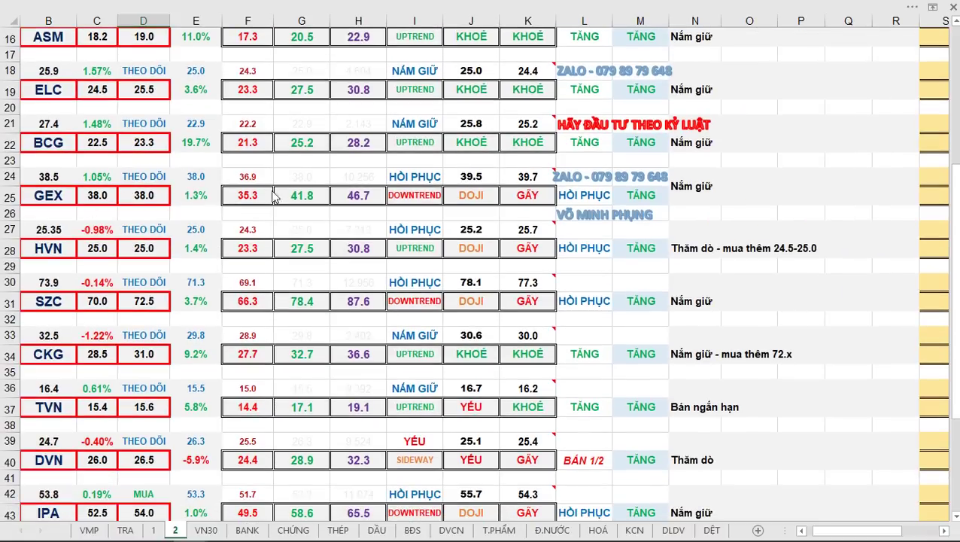
pyautogui.hotkey('alt', 'Tab')
pyautogui.write('GEX')
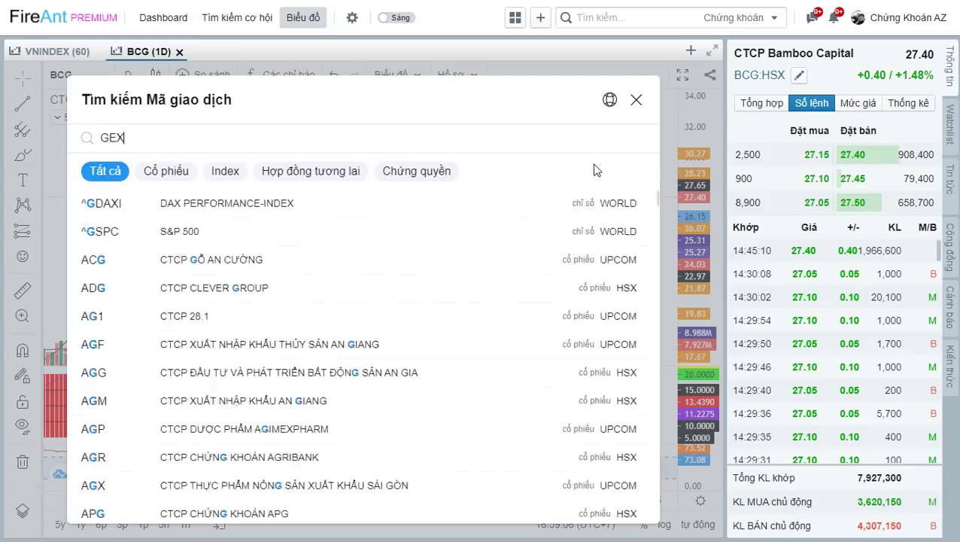
pyautogui.press('Return')
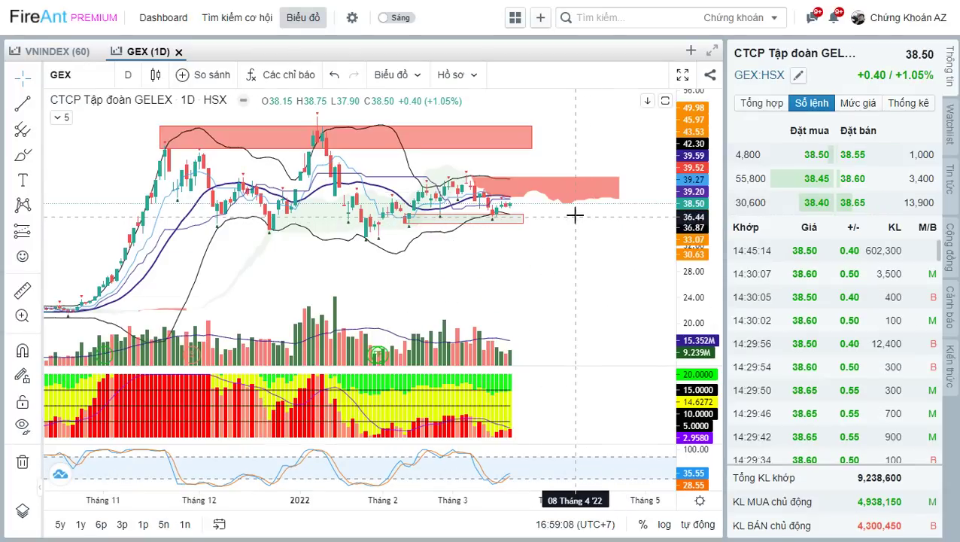
# Step: Look over the recent GEX candles and load the HVN daily chart
pyautogui.moveTo(575, 216); pyautogui.dragTo(576, 225)
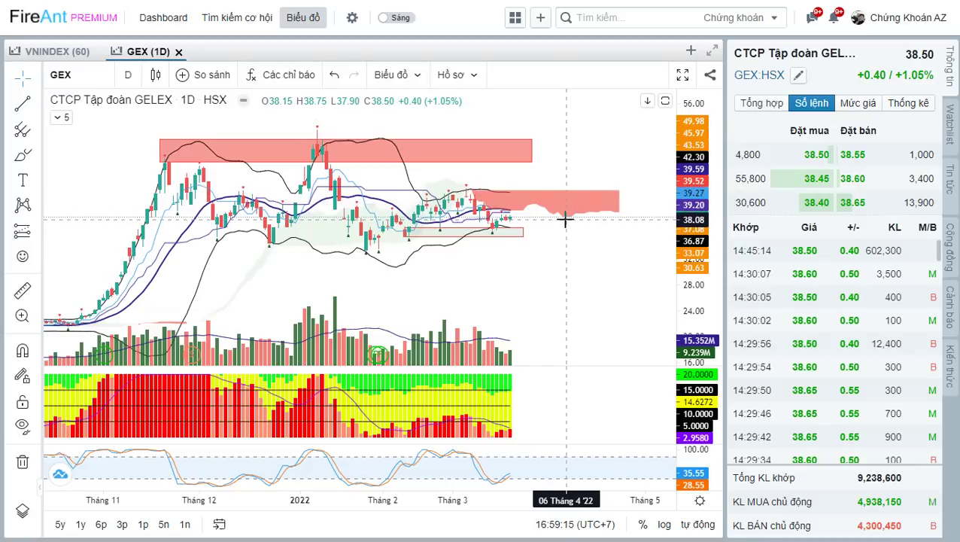
pyautogui.moveTo(555, 289); pyautogui.dragTo(553, 248)
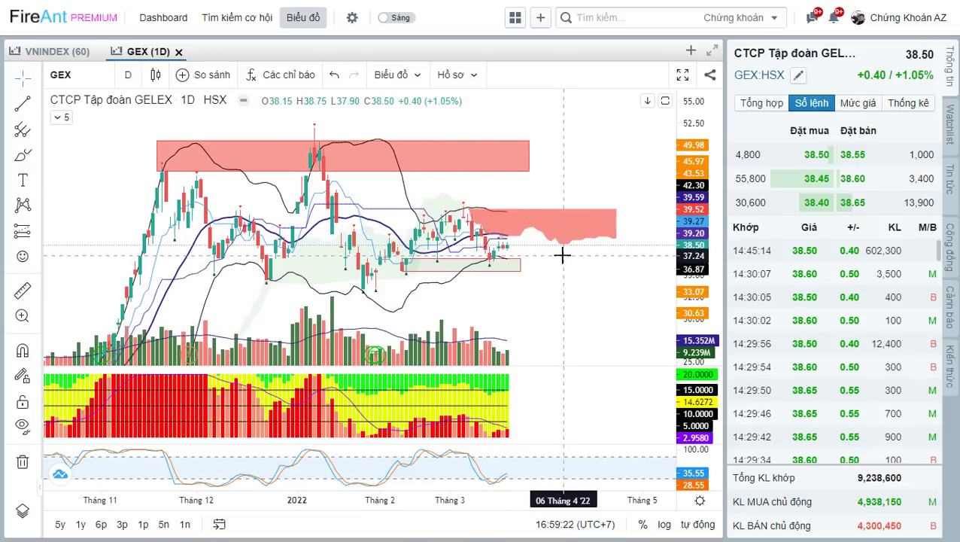
pyautogui.moveTo(561, 256); pyautogui.dragTo(558, 262)
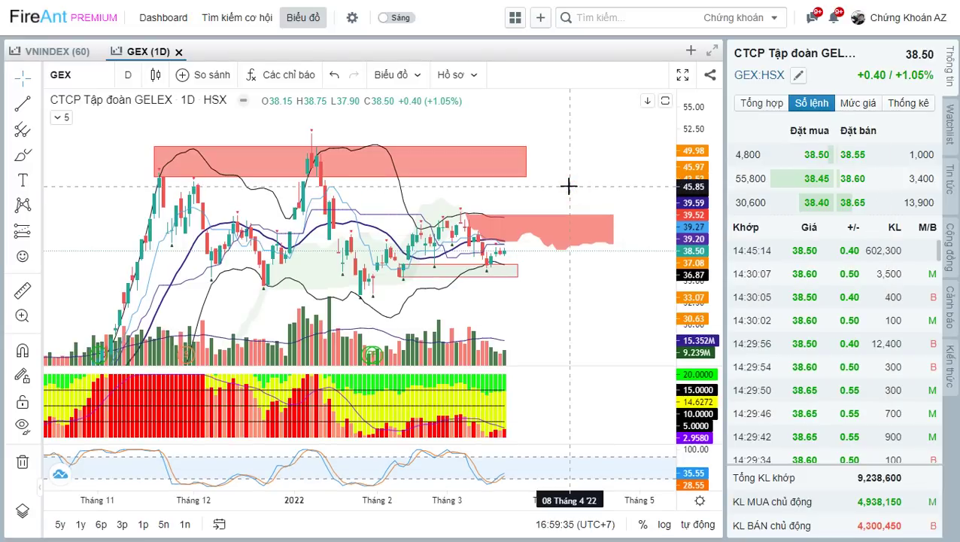
pyautogui.write('H')
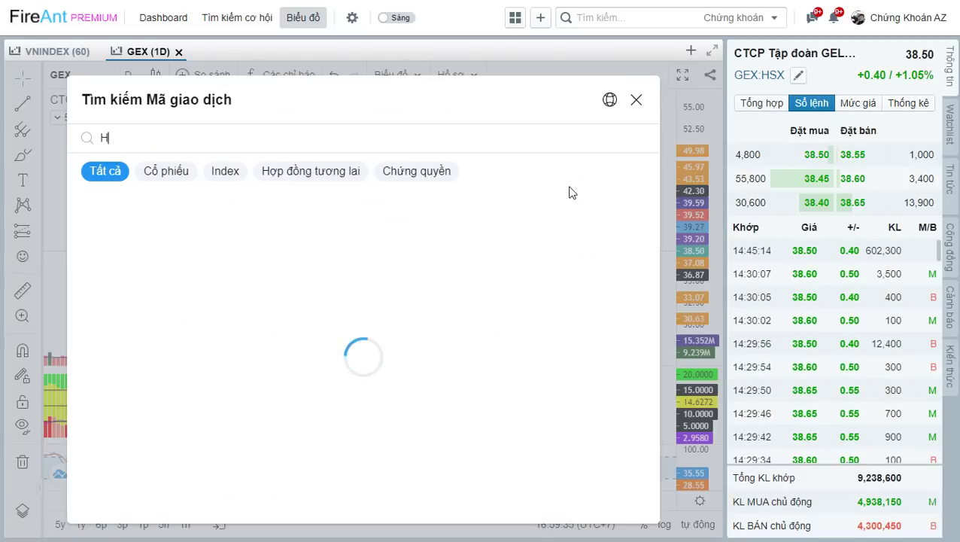
pyautogui.write('VN')
pyautogui.press('Return')
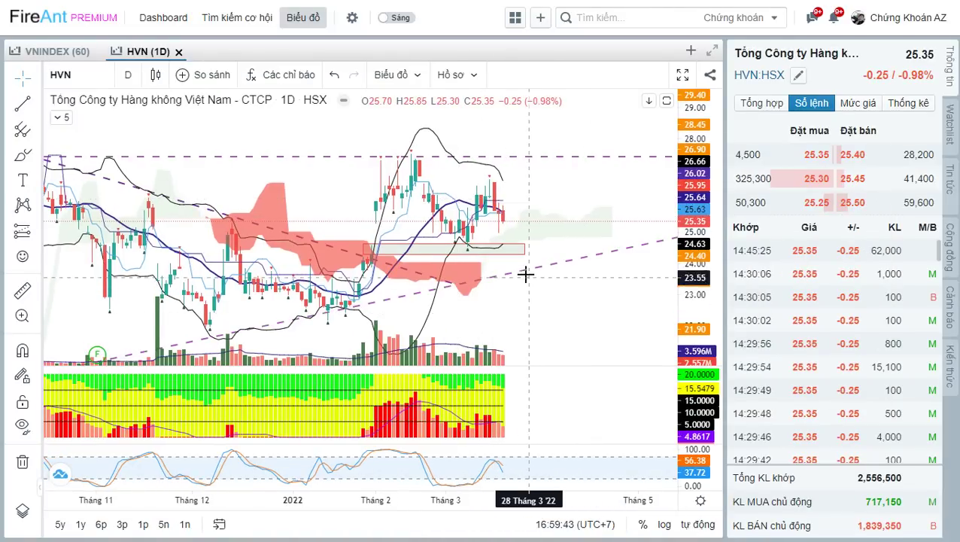
pyautogui.scroll(2, 527, 334)
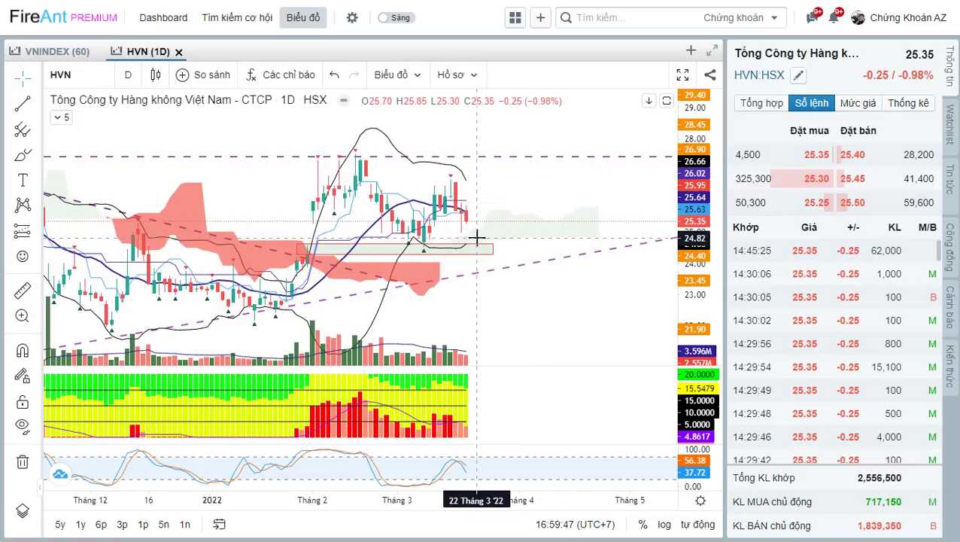
# Step: Check the HVN to CKG rows of the Excel list and load the CKG daily chart in FireAnt
pyautogui.hotkey('alt', 'Tab')
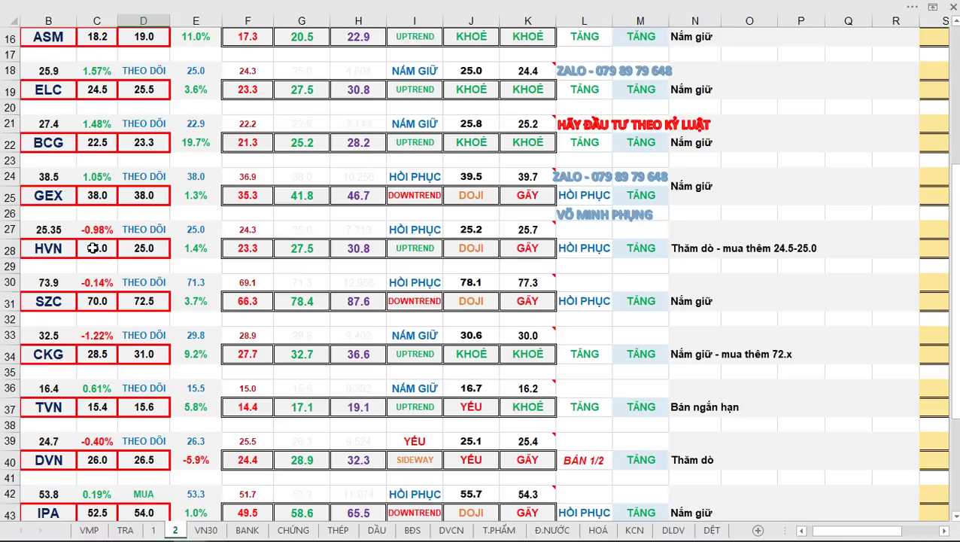
pyautogui.scroll(-2, 92, 248)
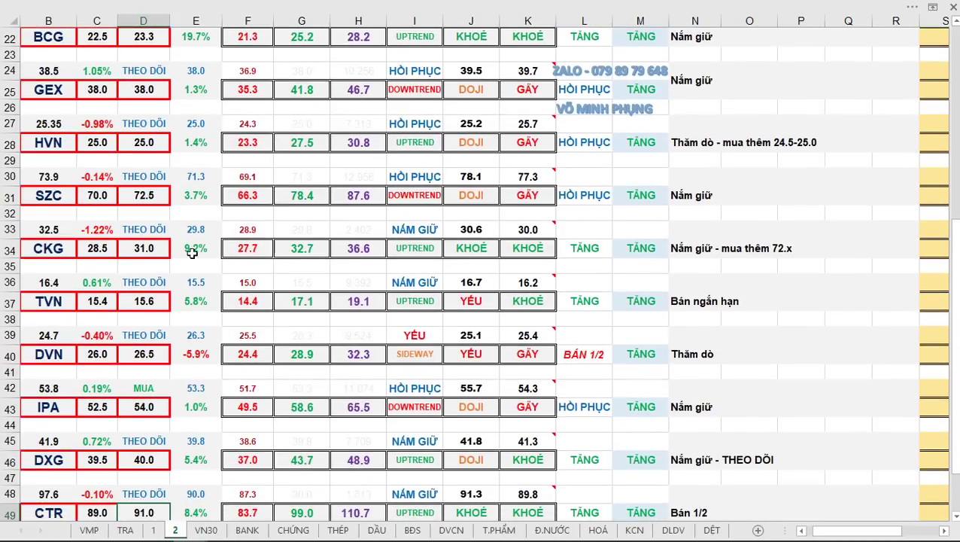
pyautogui.hotkey('alt', 'Tab')
pyautogui.click(592, 164)
pyautogui.write('Q')
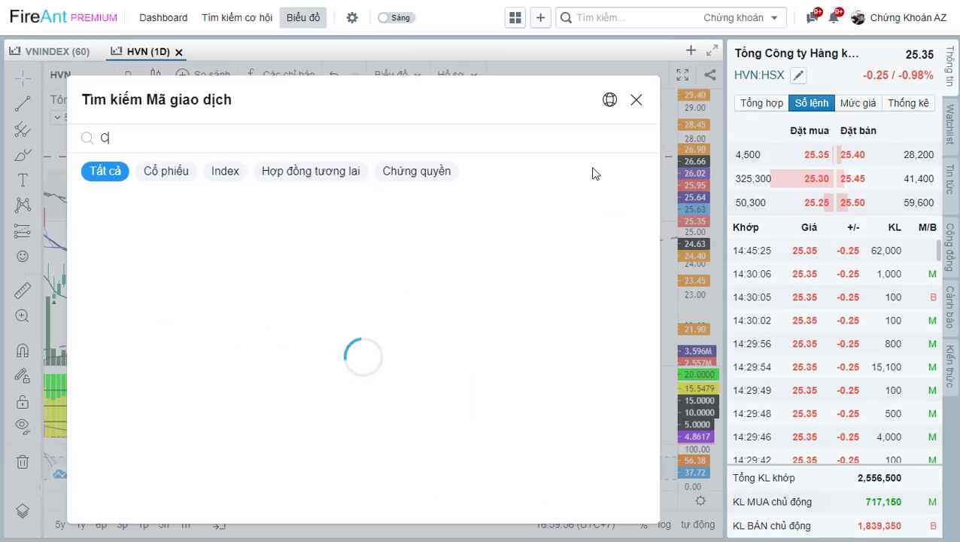
pyautogui.write('KG')
pyautogui.press('Return')
pyautogui.moveTo(570, 306); pyautogui.dragTo(602, 301)
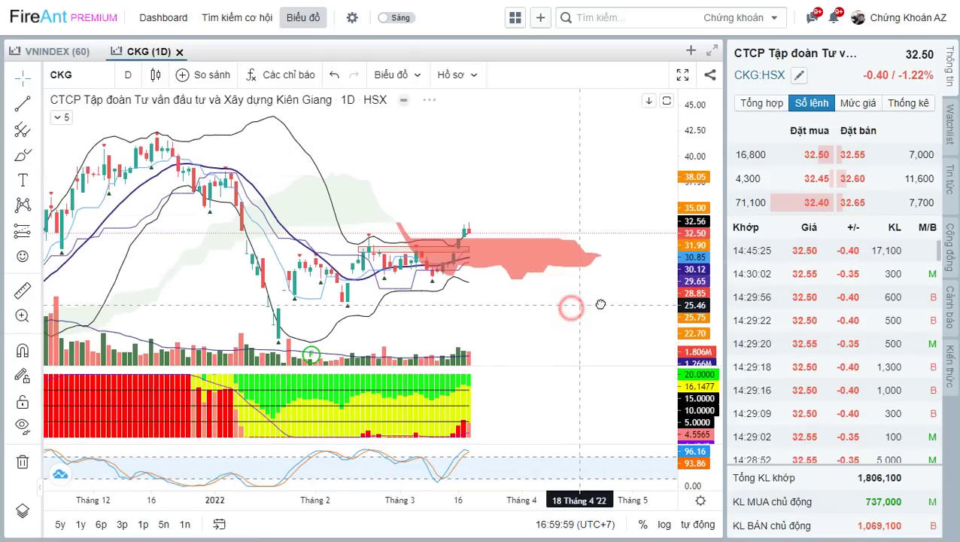
pyautogui.scroll(1, 496, 253)
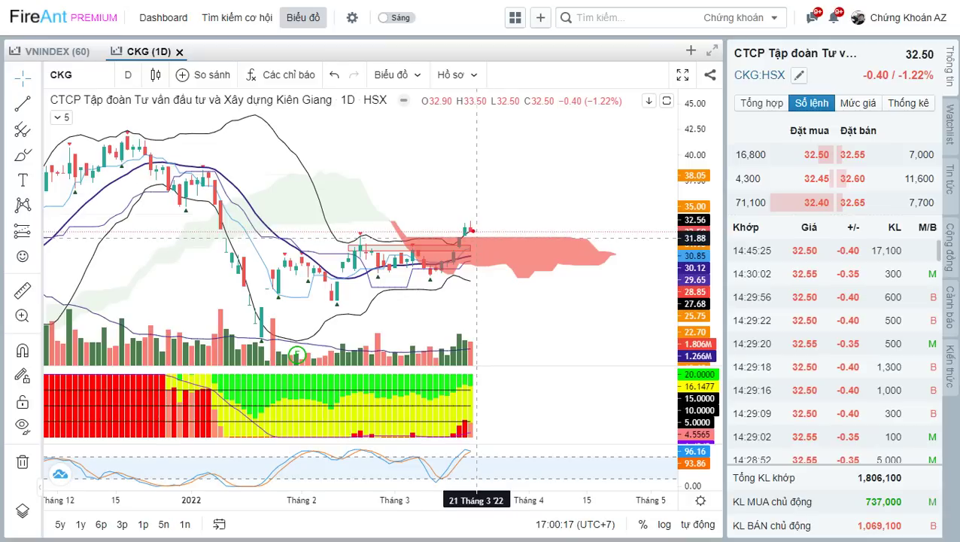
pyautogui.moveTo(478, 240)
pyautogui.mouseDown()
pyautogui.moveTo(490, 240)
pyautogui.moveTo(516, 193)
pyautogui.mouseUp()
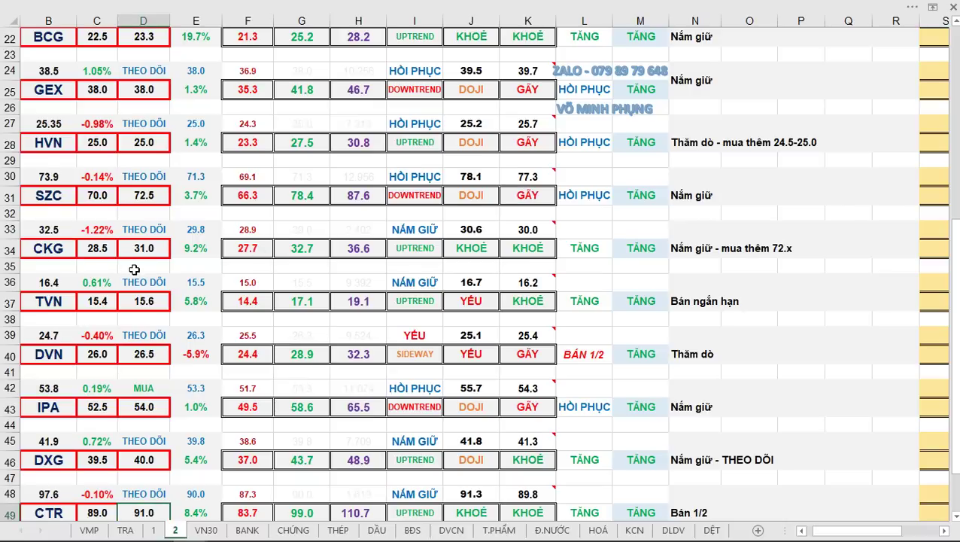
# Step: Read the remaining rows of the Excel short-term list and load the DXG daily chart in FireAnt
pyautogui.scroll(-1, 134, 269)
pyautogui.scroll(-1, 172, 255)
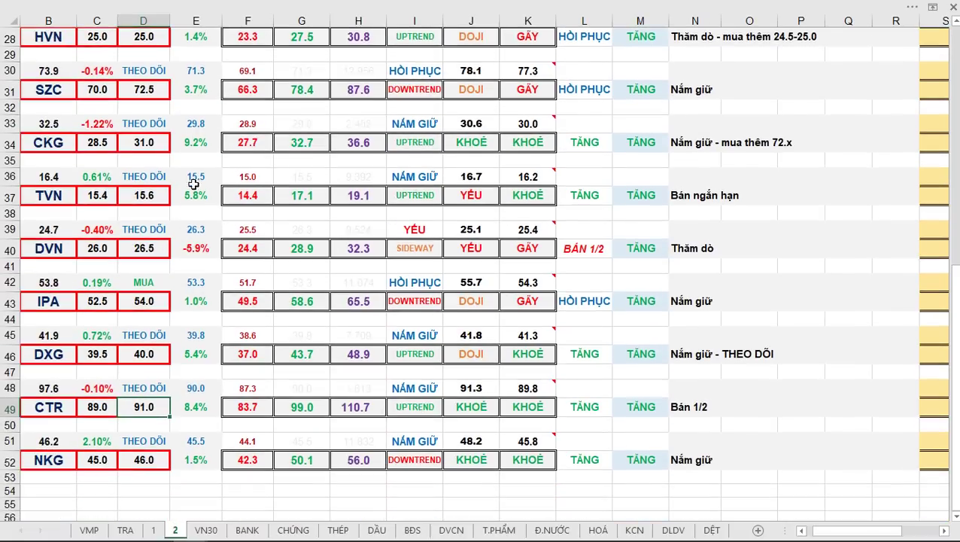
pyautogui.scroll(-1, 202, 193)
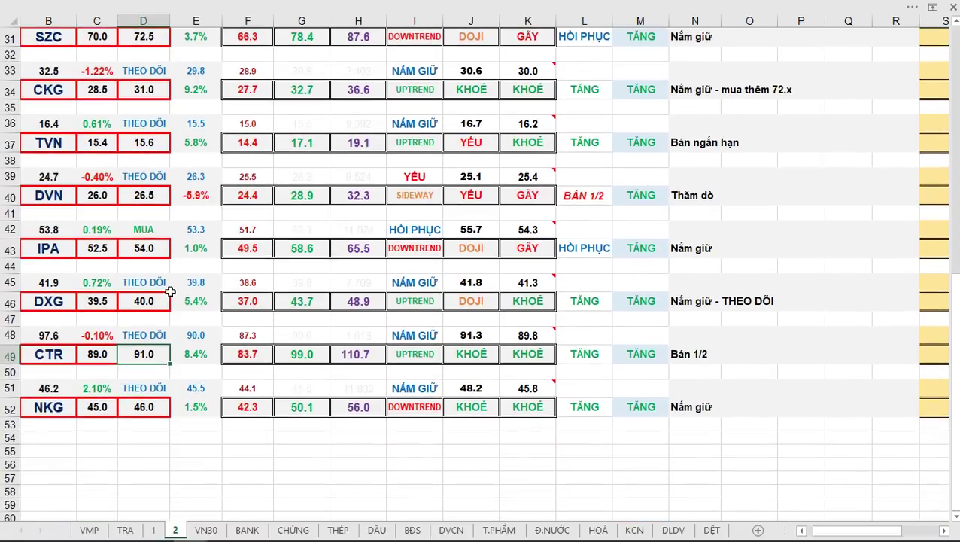
pyautogui.hotkey('alt', 'Tab')
pyautogui.write('D')
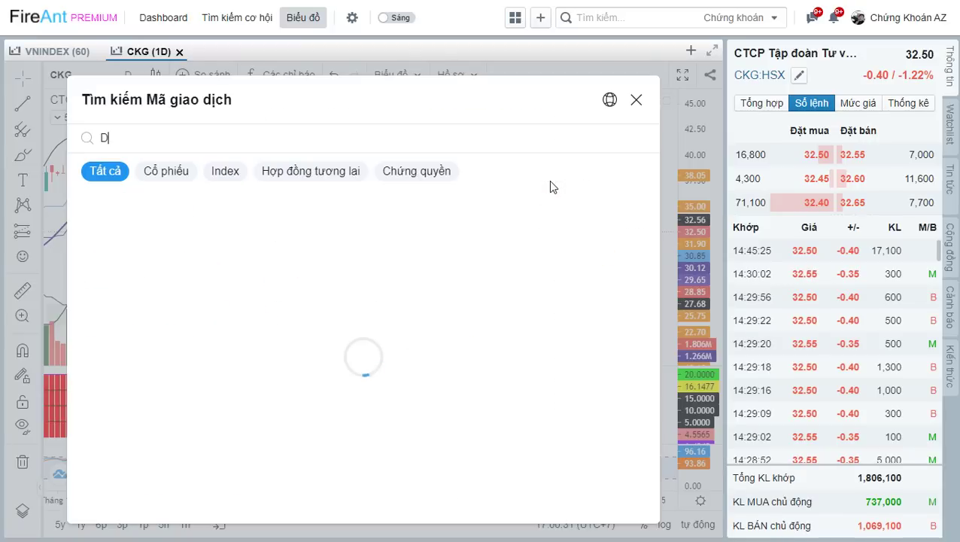
pyautogui.write('XG')
pyautogui.press('Return')
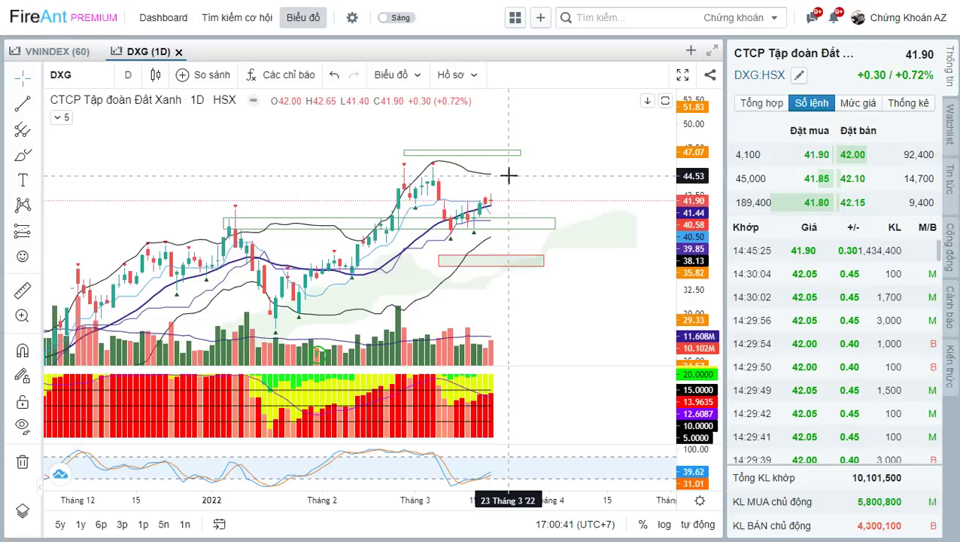
# Step: Check the CTR row of the Excel list and load the CTR daily chart in FireAnt
pyautogui.hotkey('alt', 'Tab')
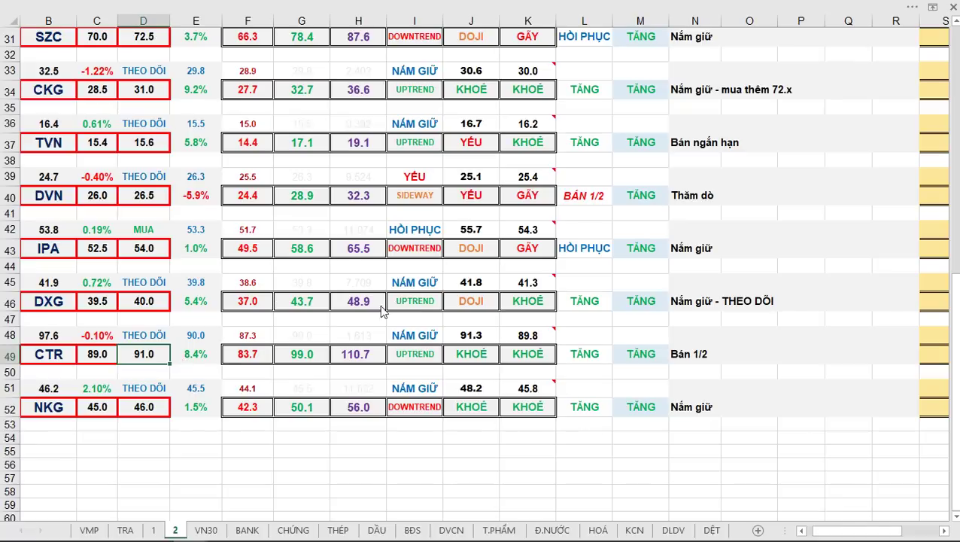
pyautogui.hotkey('alt', 'Tab')
pyautogui.click(575, 163)
pyautogui.write('C')
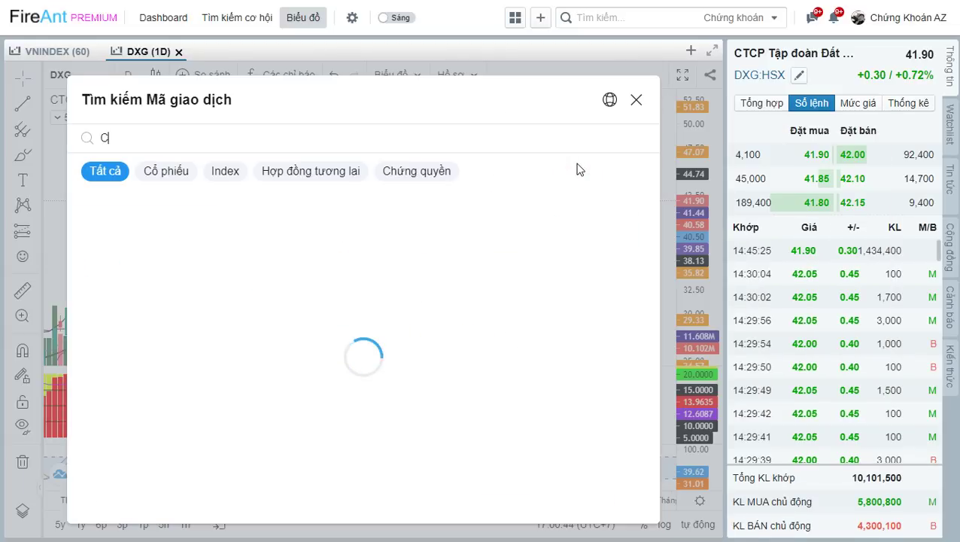
pyautogui.write('TR')
pyautogui.press('Return')
pyautogui.click(540, 257)
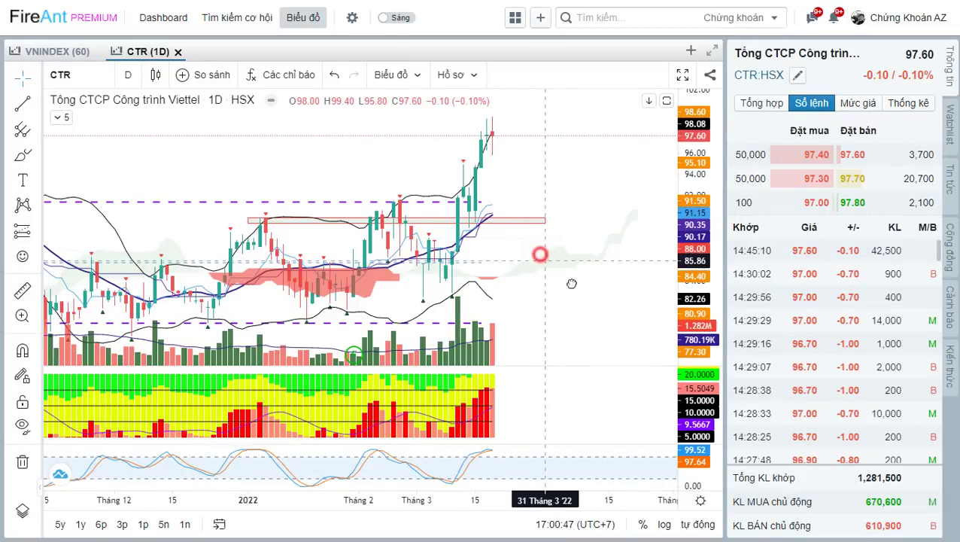
# Step: Examine CTR's latest candles and breakout zone on the FireAnt chart, comparing them with its targets in the Excel list
pyautogui.scroll(3, 587, 256)
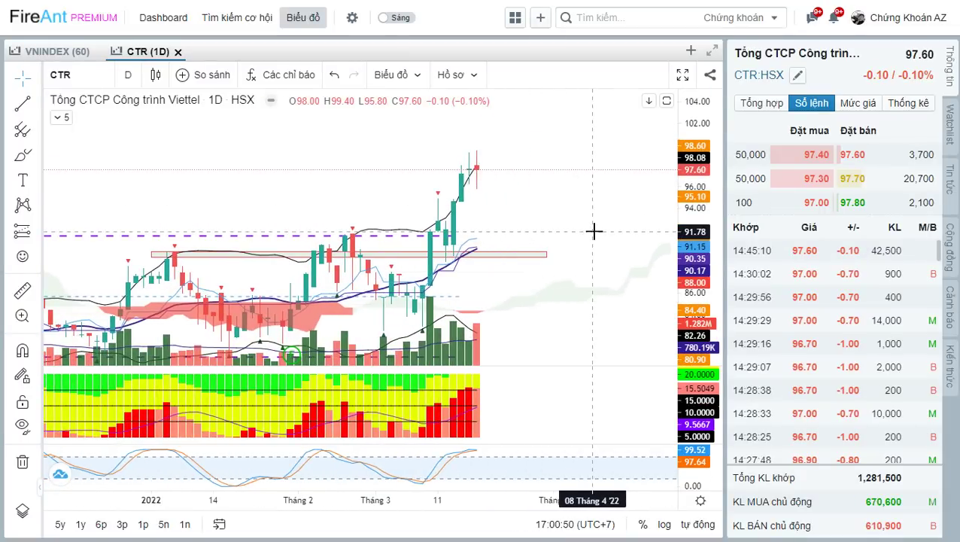
pyautogui.moveTo(531, 236); pyautogui.dragTo(547, 220)
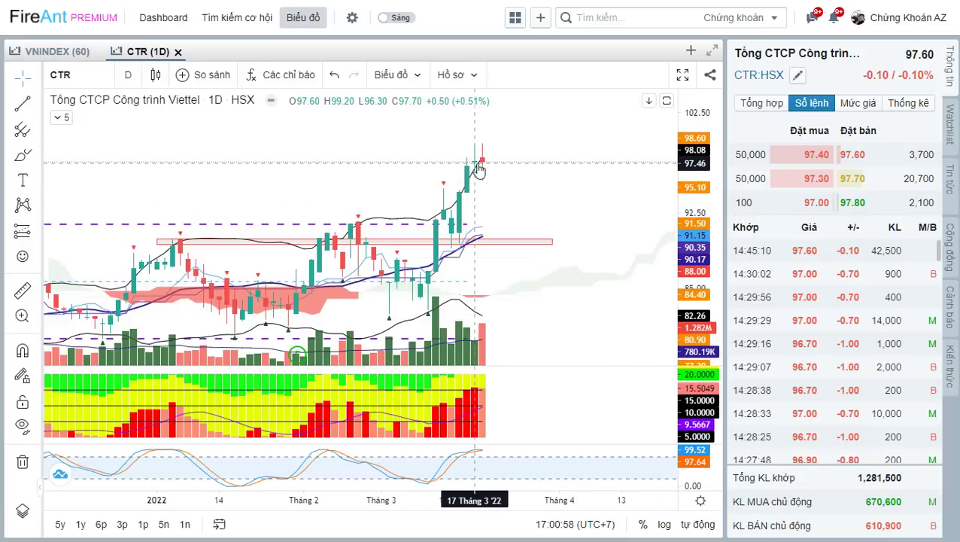
pyautogui.moveTo(457, 238); pyautogui.dragTo(449, 254)
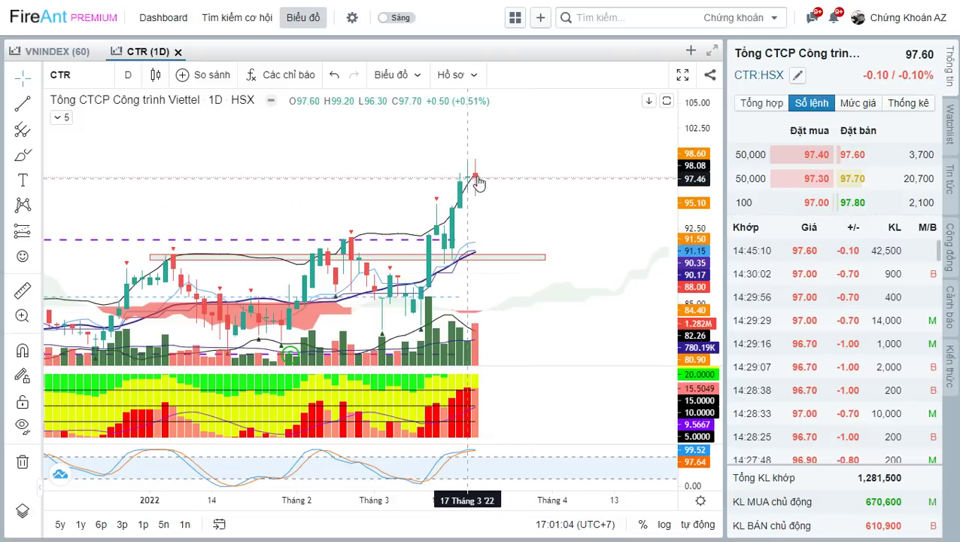
pyautogui.moveTo(490, 175); pyautogui.dragTo(509, 225)
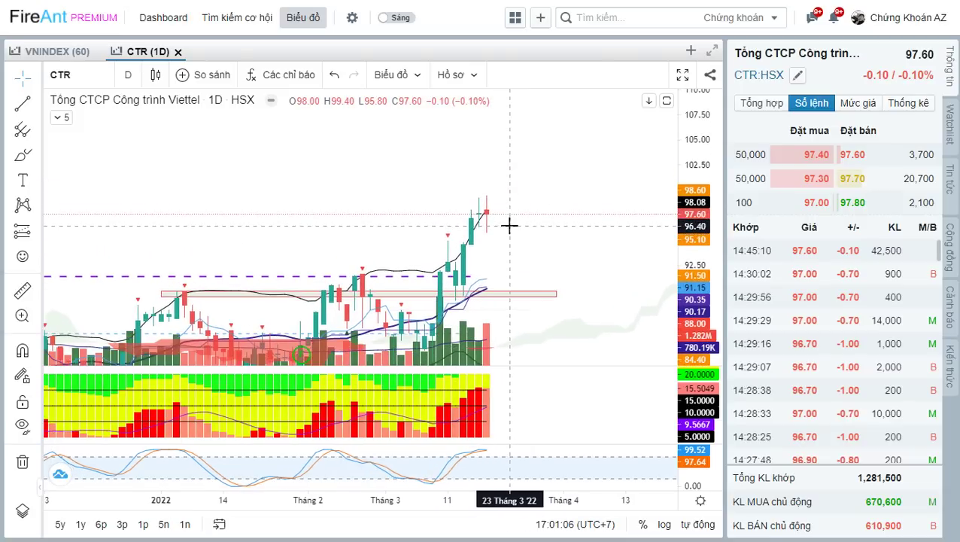
pyautogui.hotkey('alt', 'Tab')
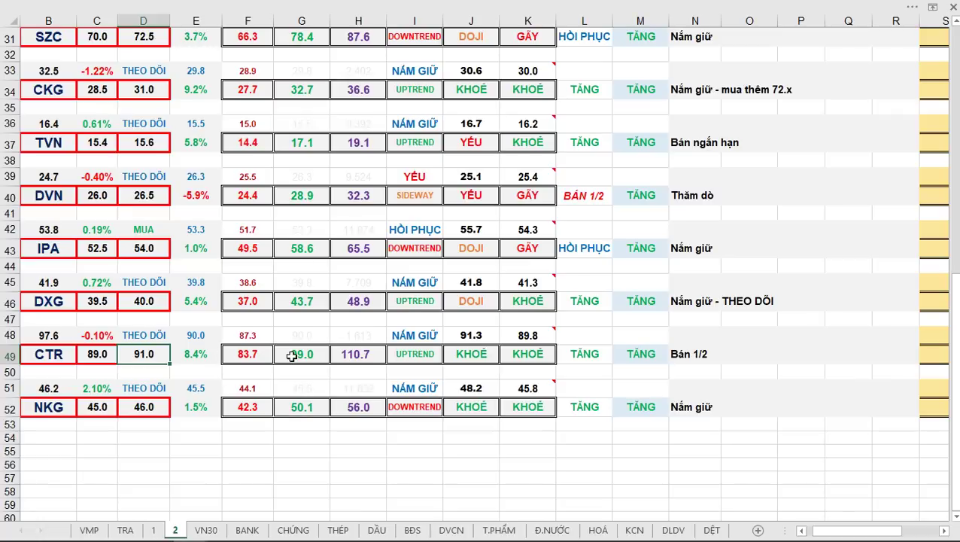
pyautogui.hotkey('alt', 'Tab')
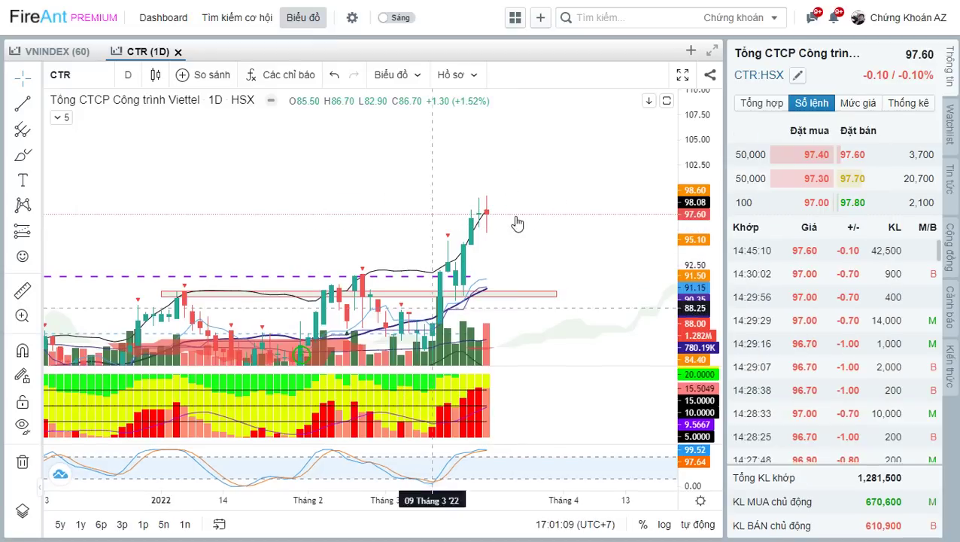
pyautogui.moveTo(535, 176); pyautogui.dragTo(574, 159)
pyautogui.hotkey('alt', 'Tab')
pyautogui.scroll(1, 215, 354)
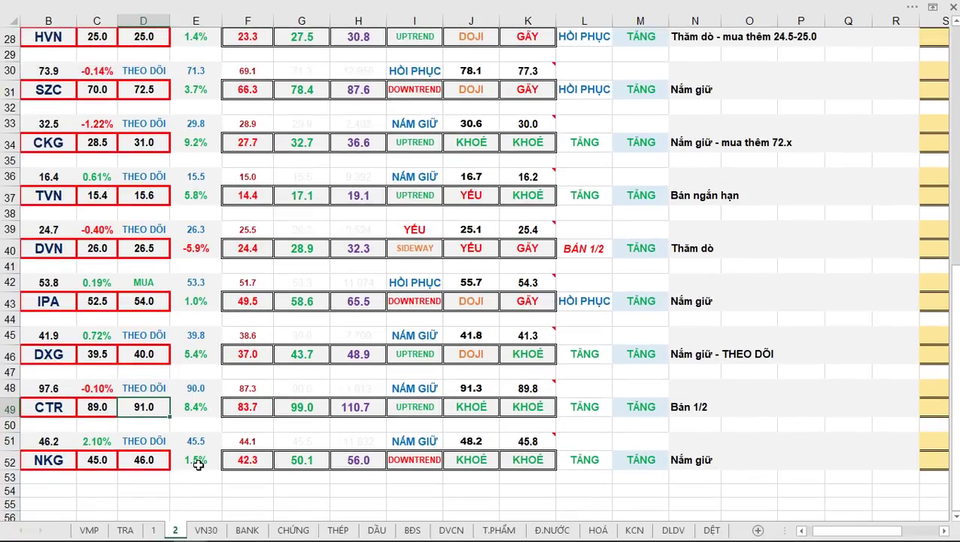
pyautogui.hotkey('alt', 'Tab')
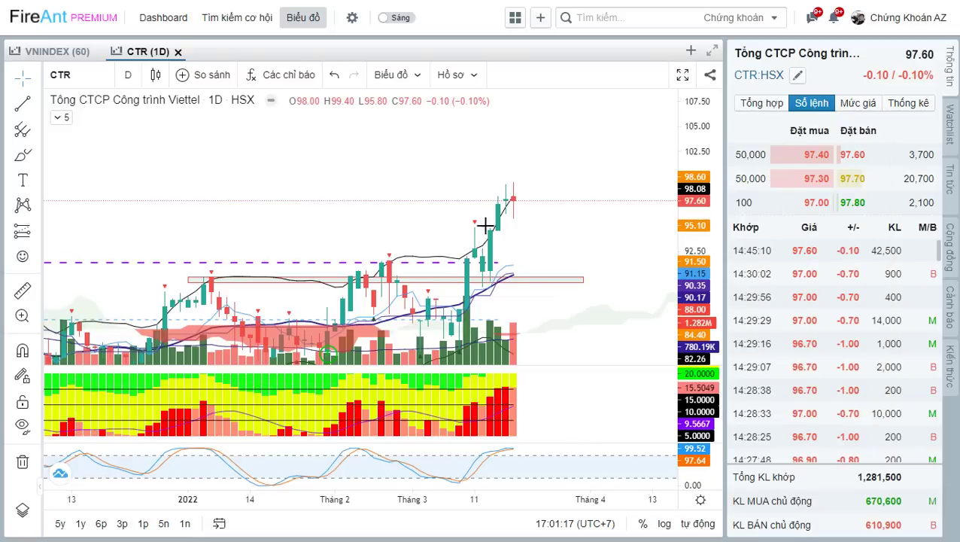
pyautogui.click(575, 225)
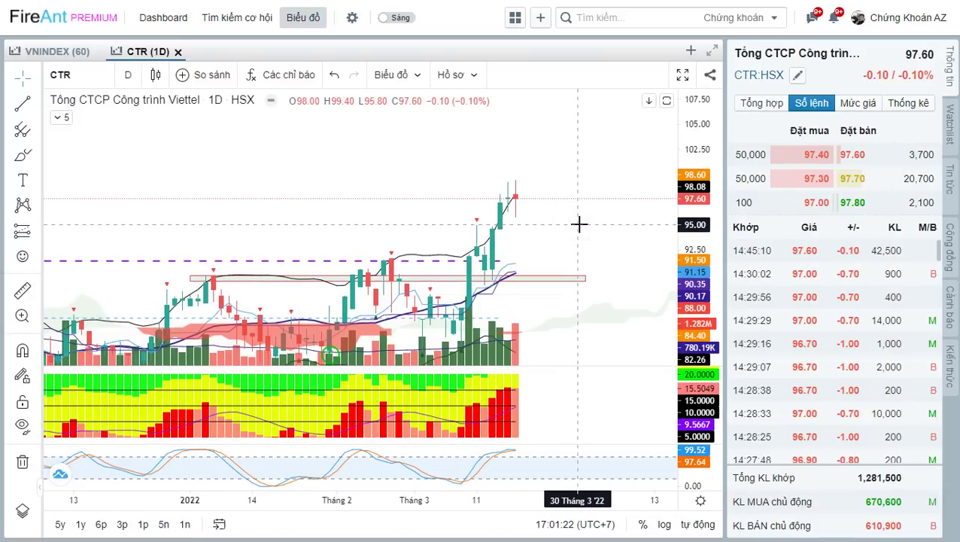
# Step: Return to the top of the short-term list in Excel and review the mid-term stock list on sheet 1
pyautogui.hotkey('alt', 'Tab')
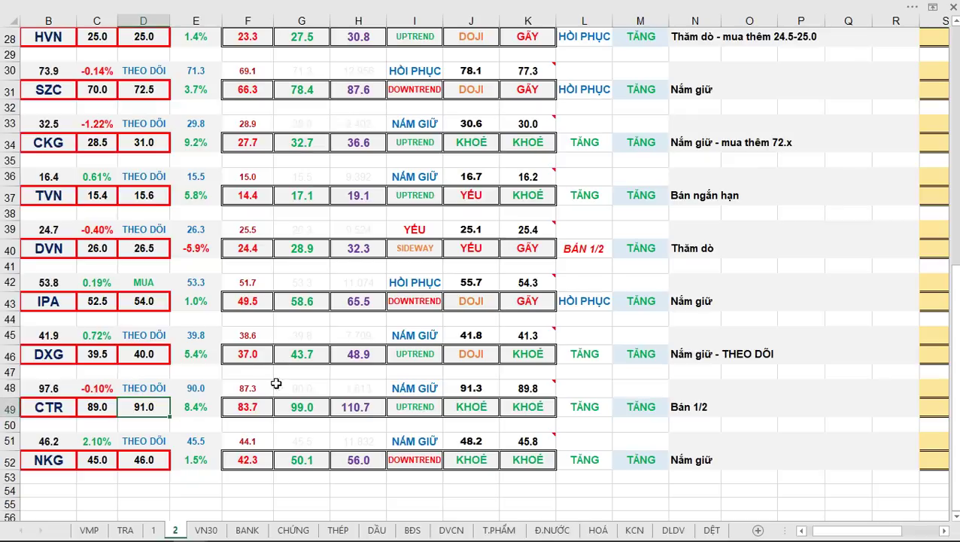
pyautogui.scroll(9, 268, 380)
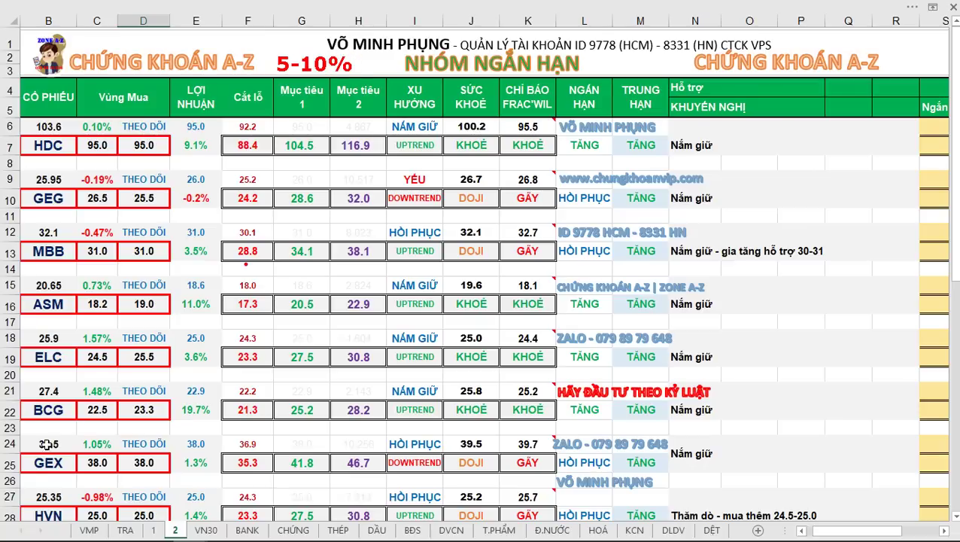
pyautogui.click(153, 529)
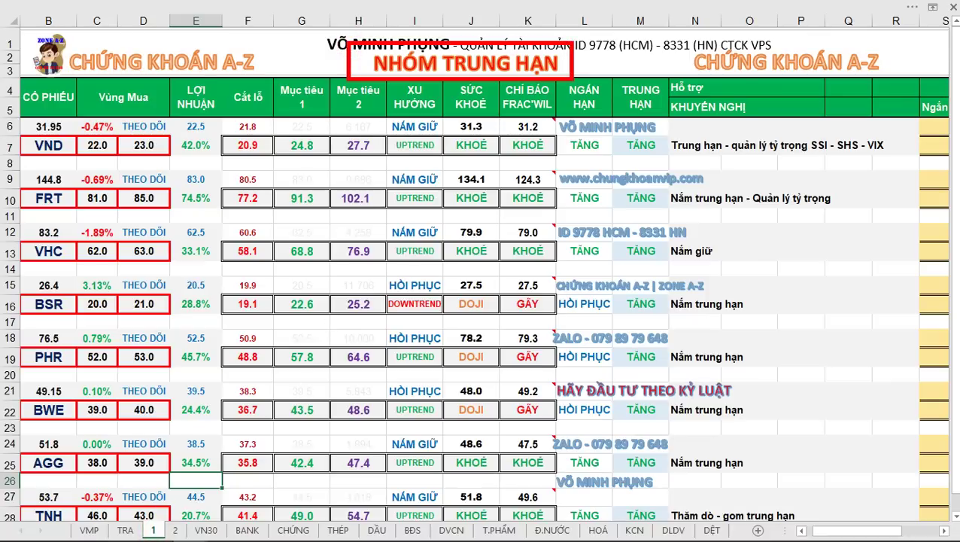
pyautogui.scroll(-1, 55, 401)
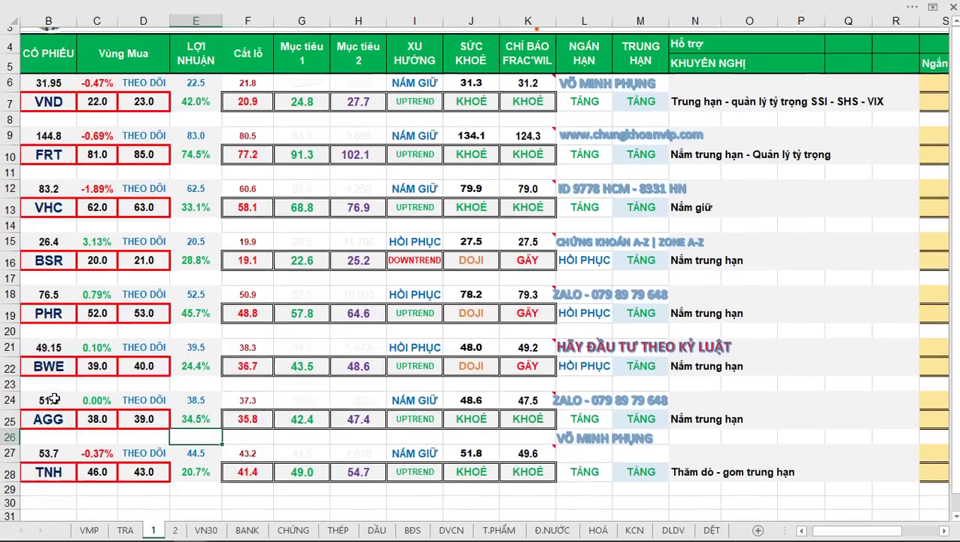
pyautogui.scroll(1, 54, 400)
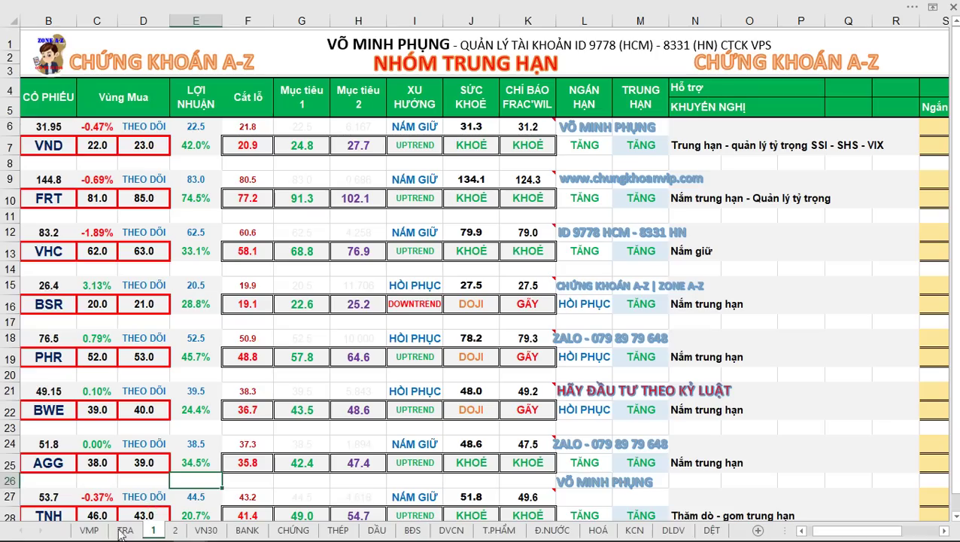
# Step: Enter TNH as the stock code in cell C2 of the VMP sheet
pyautogui.click(89, 529)
pyautogui.click(228, 45)
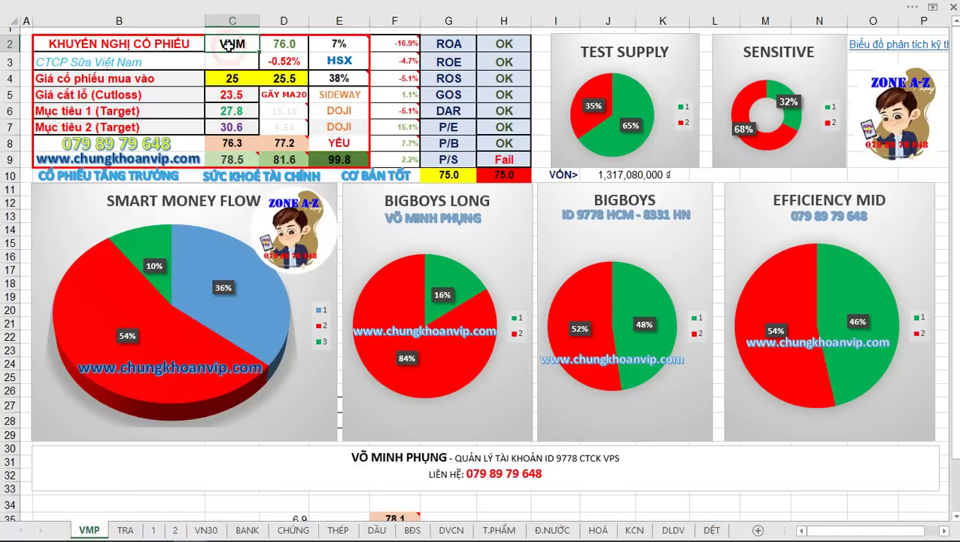
pyautogui.press('Return')
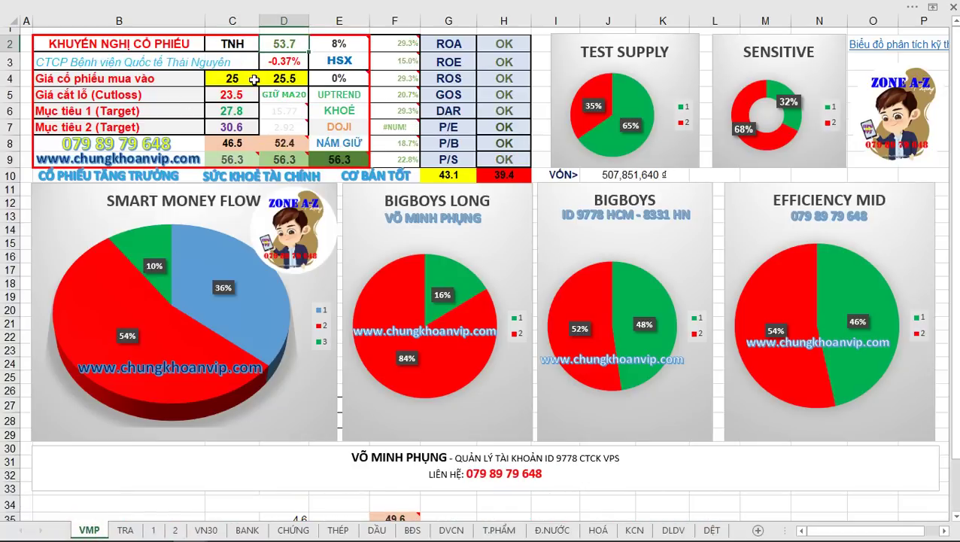
# Step: Set both purchase price cells, C4 and D4, to 0 on the VMP sheet
pyautogui.click(272, 77)
pyautogui.write('0')
pyautogui.click(340, 78)
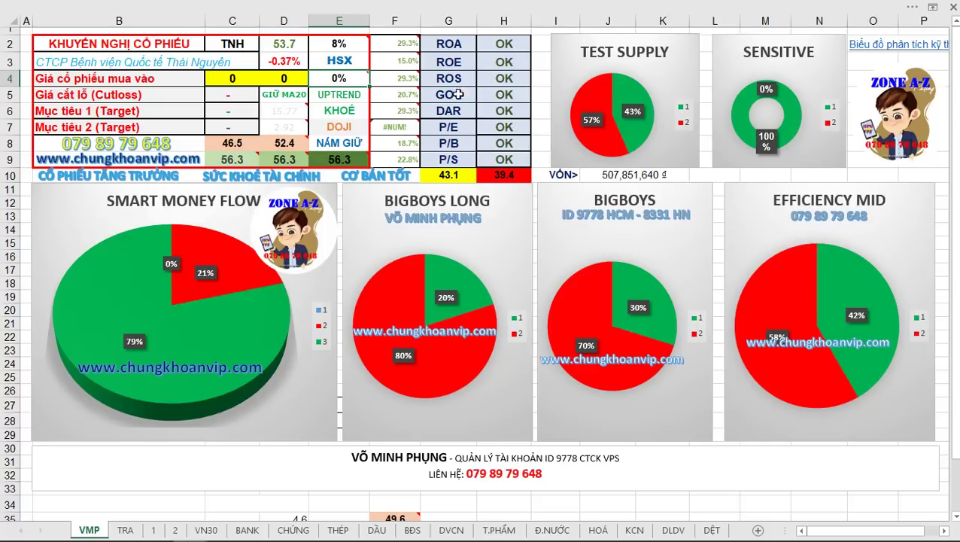
# Step: Enter BWE as the stock code in cell C2 to view its indicators and charts
pyautogui.click(230, 43)
pyautogui.write('BWE')
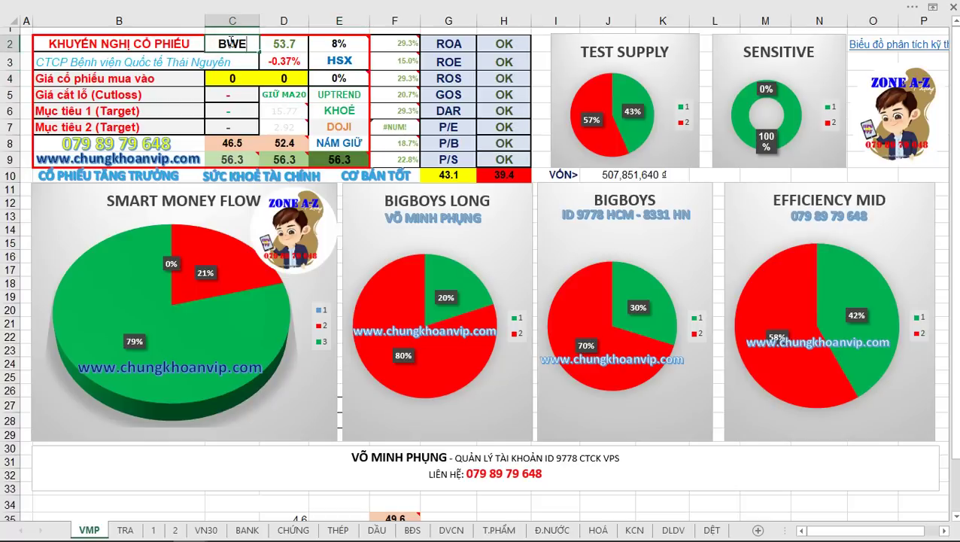
pyautogui.press('Tab')
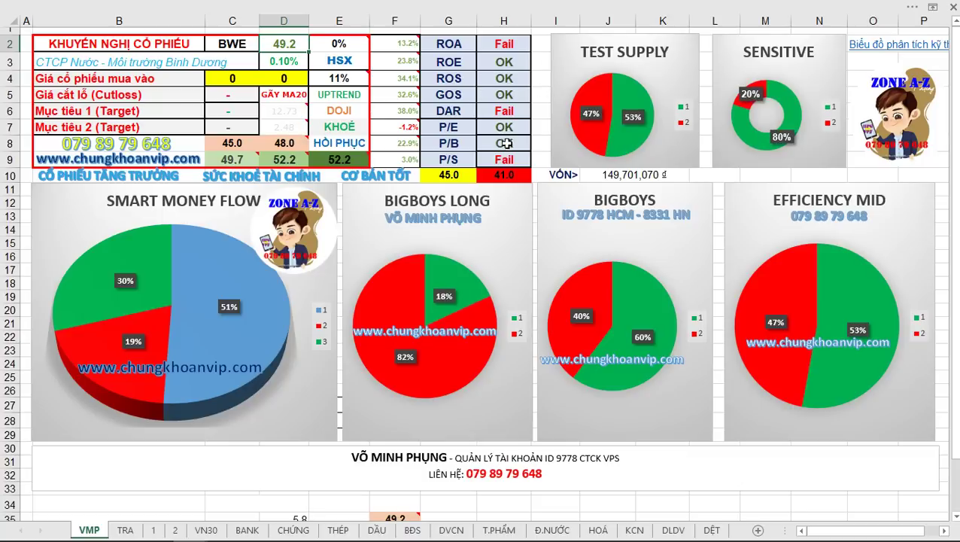
# Step: Replace the stock code in cell C2 with VND to view its analysis
pyautogui.click(234, 44)
pyautogui.write('VNĐ')
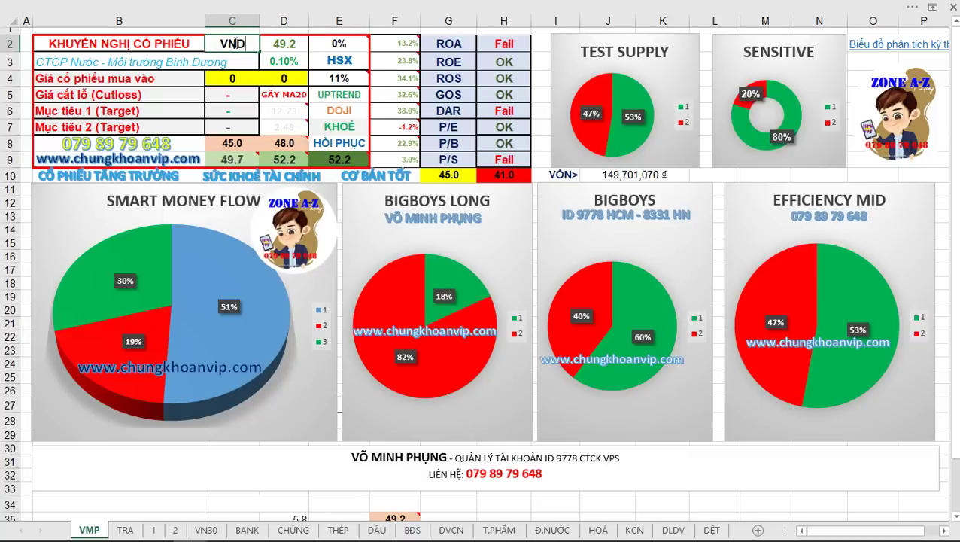
pyautogui.press('Return')
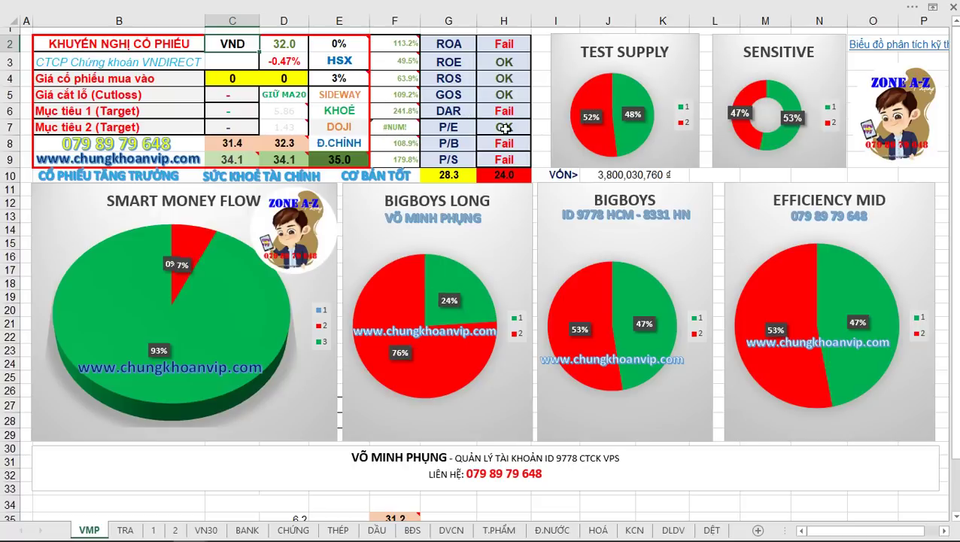
# Step: Replace the stock code in cell C2 with PHR to view its analysis
pyautogui.click(226, 44)
pyautogui.write('PHR')
pyautogui.press('Return')
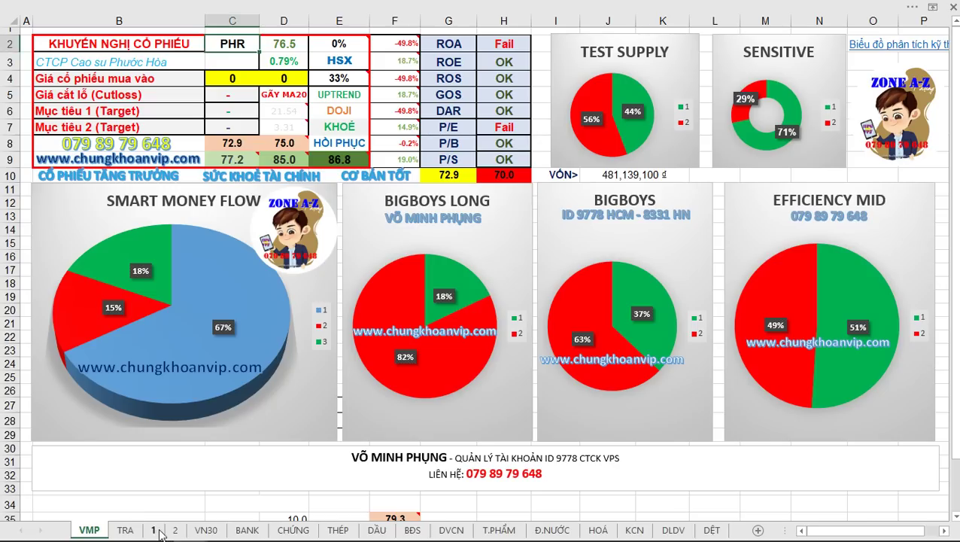
# Step: Check the mid-term list on sheet 1 and enter VHC as the stock code in cell C2 of the VMP sheet
pyautogui.click(153, 529)
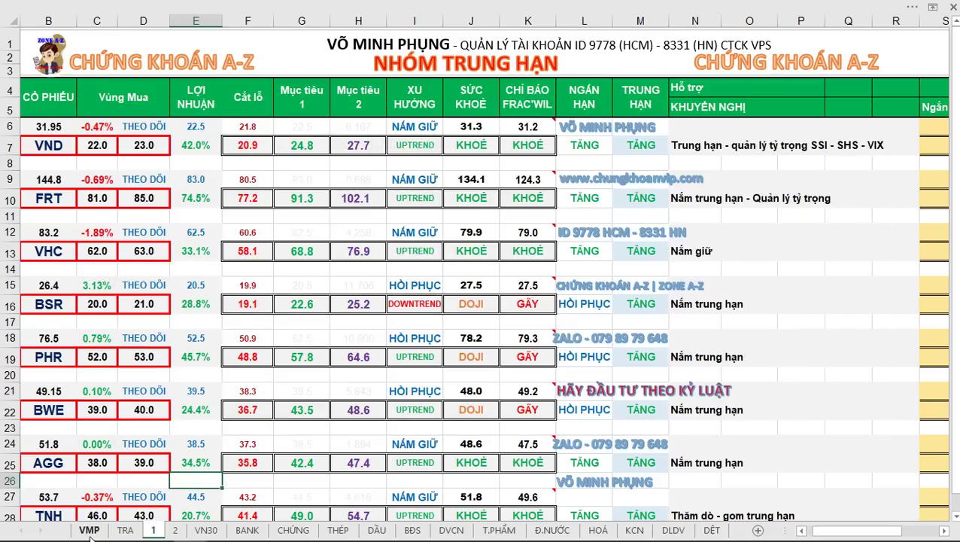
pyautogui.click(89, 529)
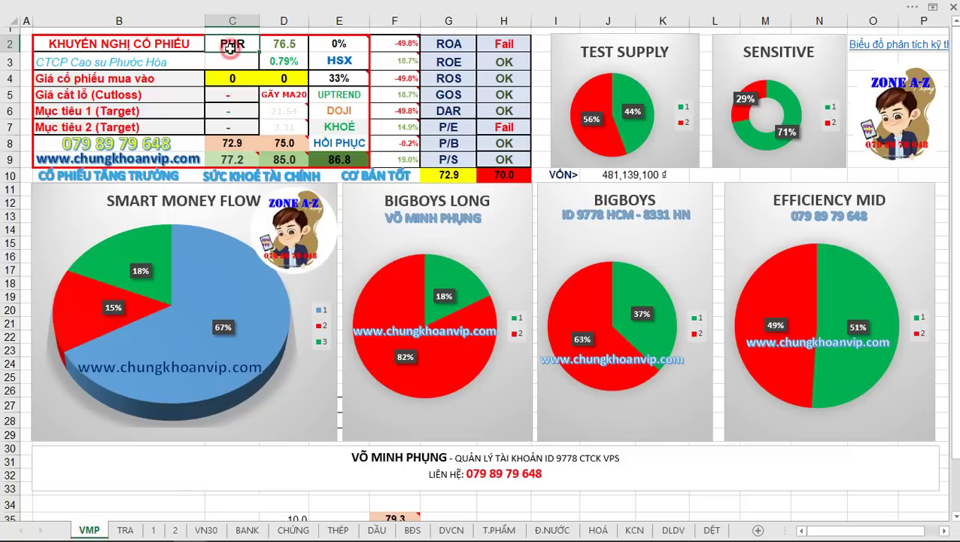
pyautogui.write('VHC')
pyautogui.press('Return')
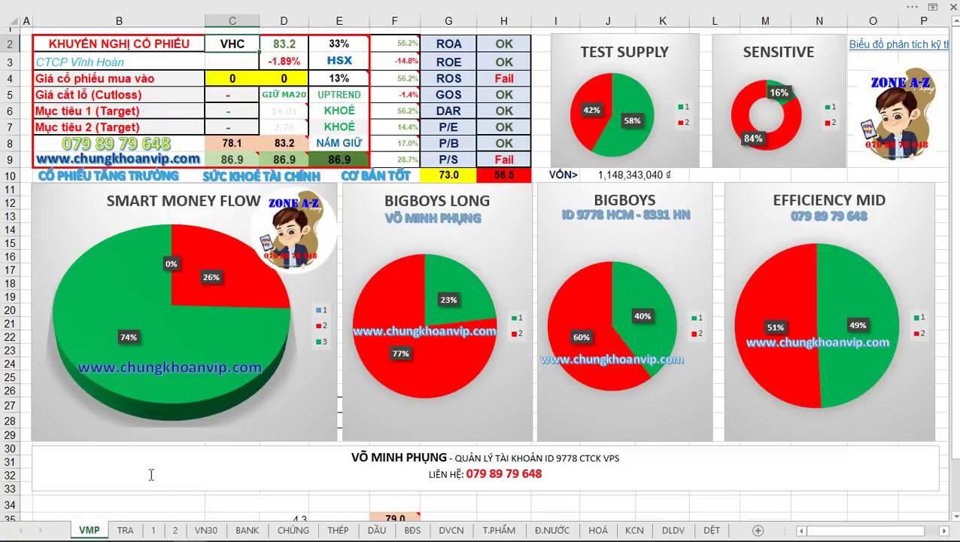
# Step: Review the mid-term stock list on sheet 1 from VND down to TNH
pyautogui.click(147, 530)
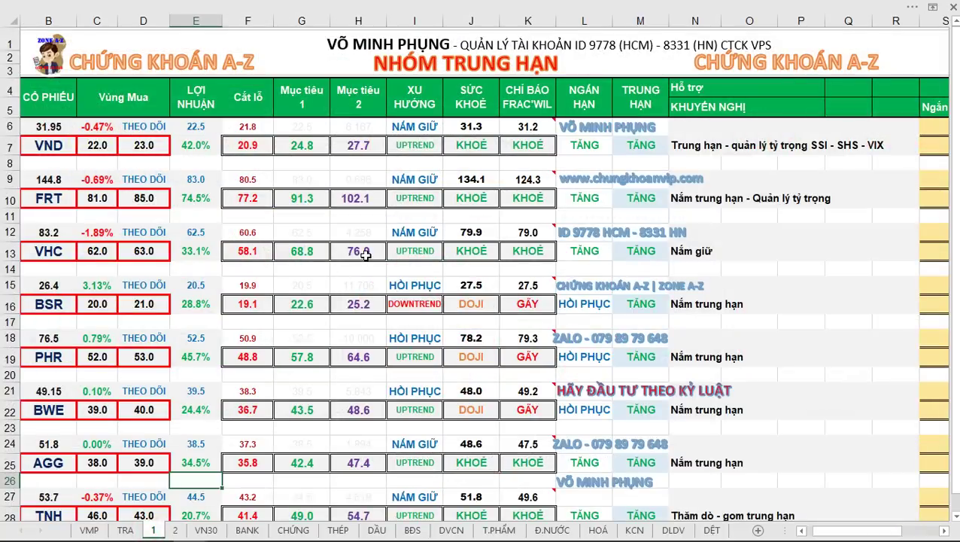
pyautogui.scroll(-1, 365, 255)
pyautogui.scroll(1, 372, 256)
pyautogui.scroll(-2, 459, 313)
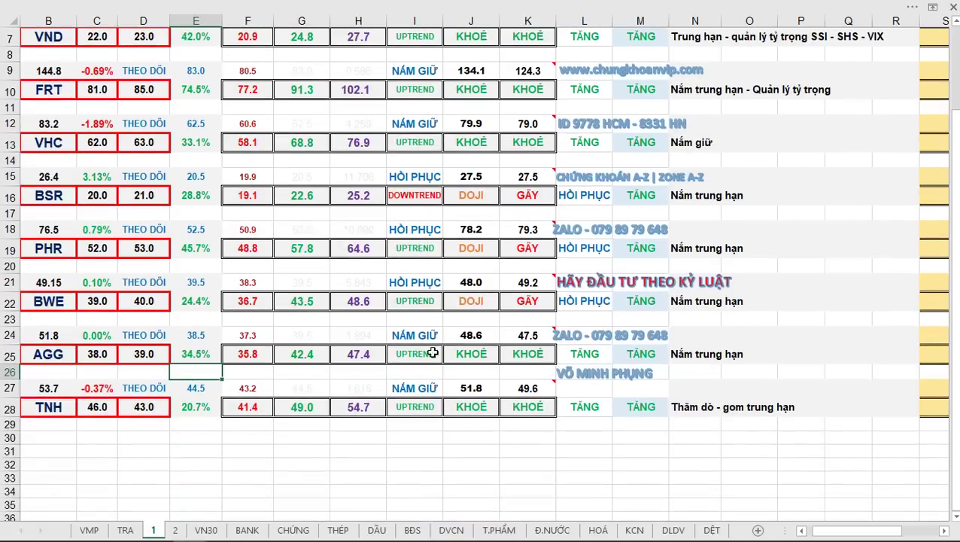
pyautogui.scroll(2, 498, 338)
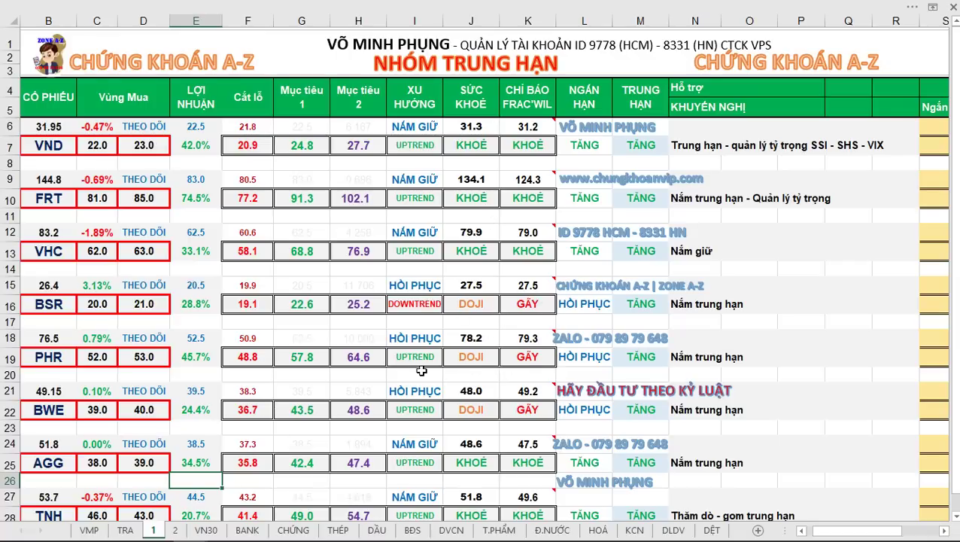
# Step: Look over the short-term list on sheet 2 and return to the mid-term list on sheet 1
pyautogui.click(175, 530)
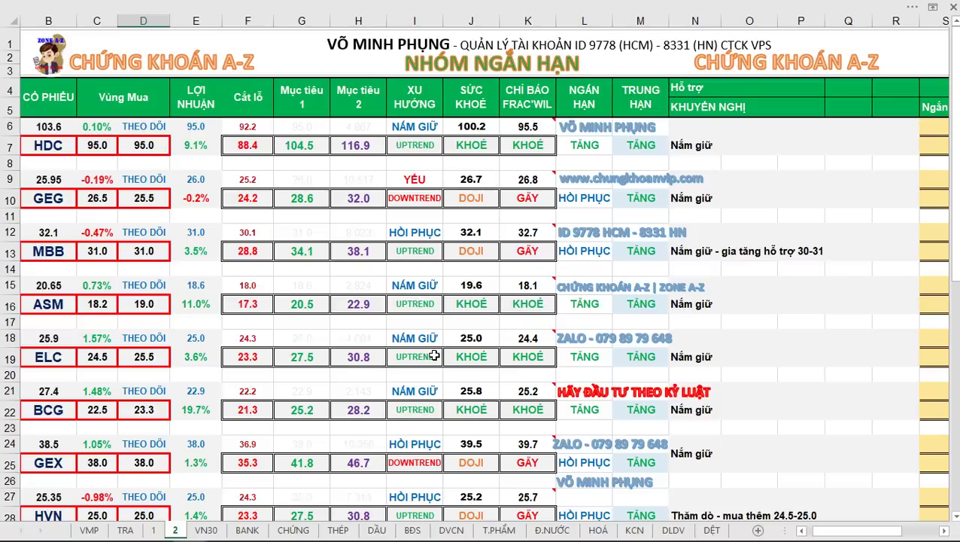
pyautogui.click(147, 496)
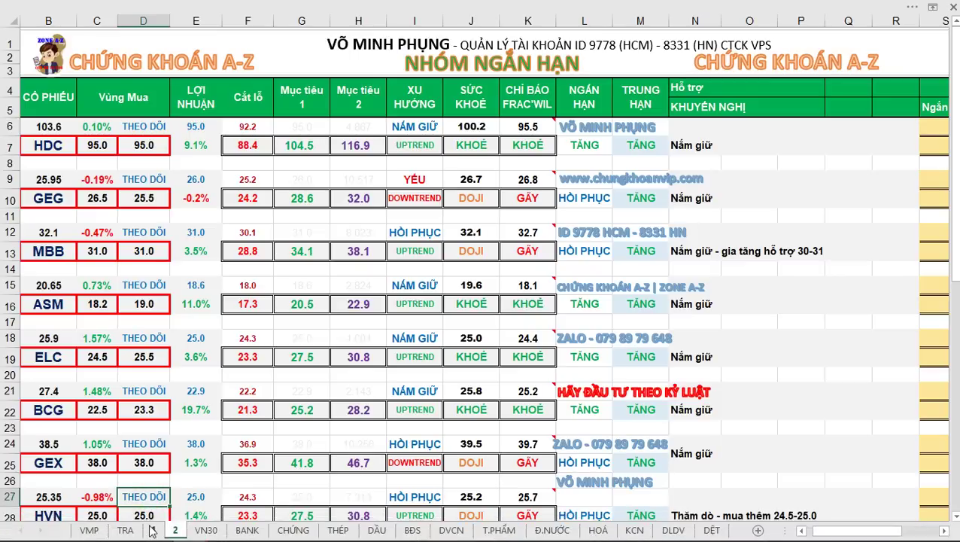
pyautogui.click(151, 530)
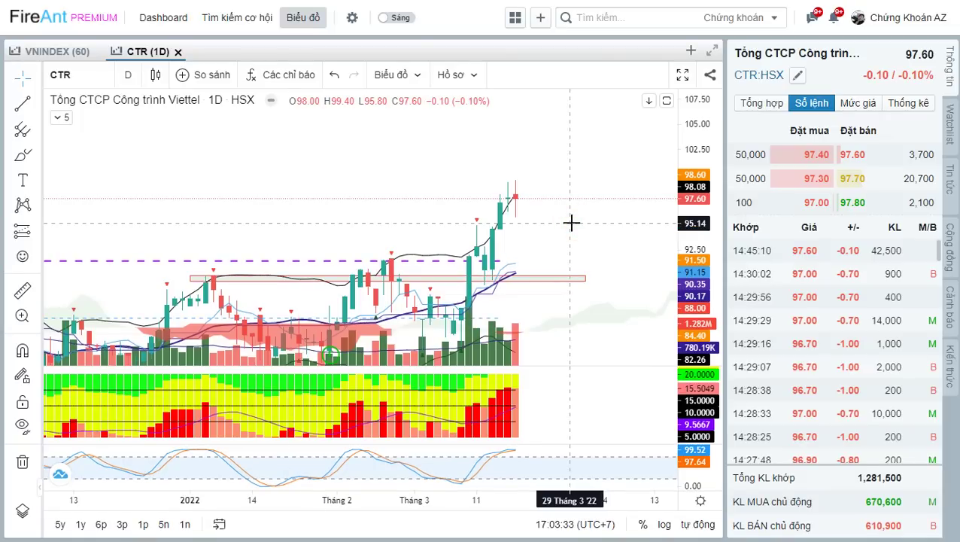
# Step: Switch to FireAnt, load the BWE daily chart and examine its recent candles and price zones
pyautogui.write('BWE')
pyautogui.press('Return')
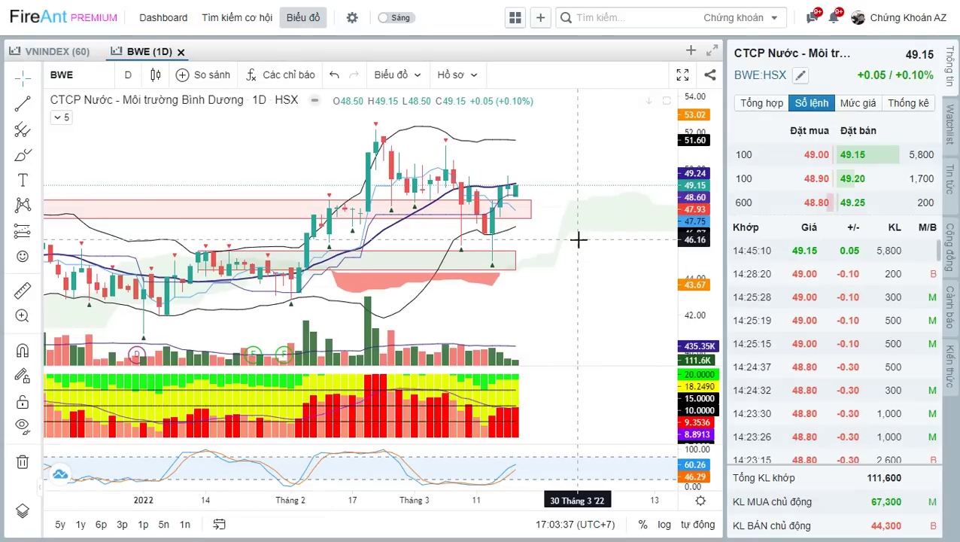
pyautogui.scroll(-3, 591, 239)
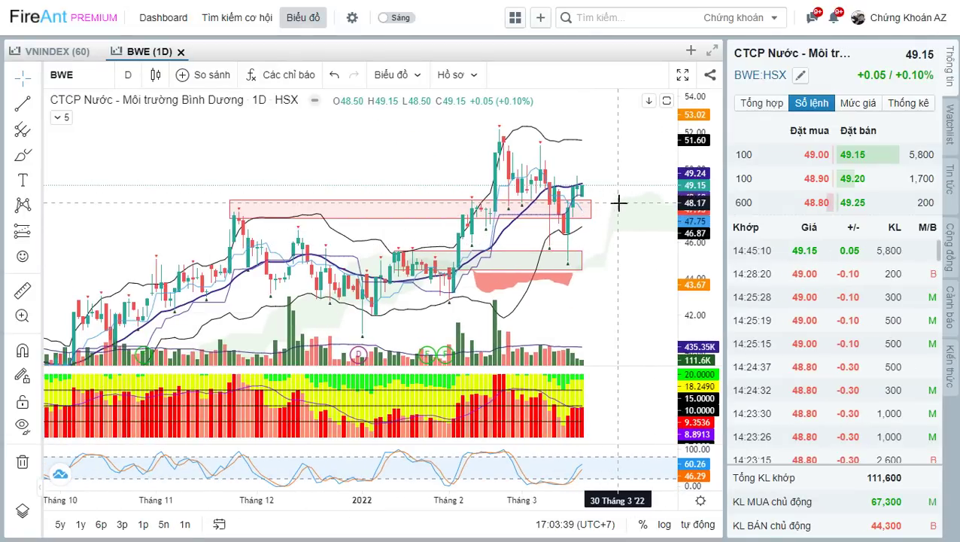
pyautogui.scroll(2, 620, 212)
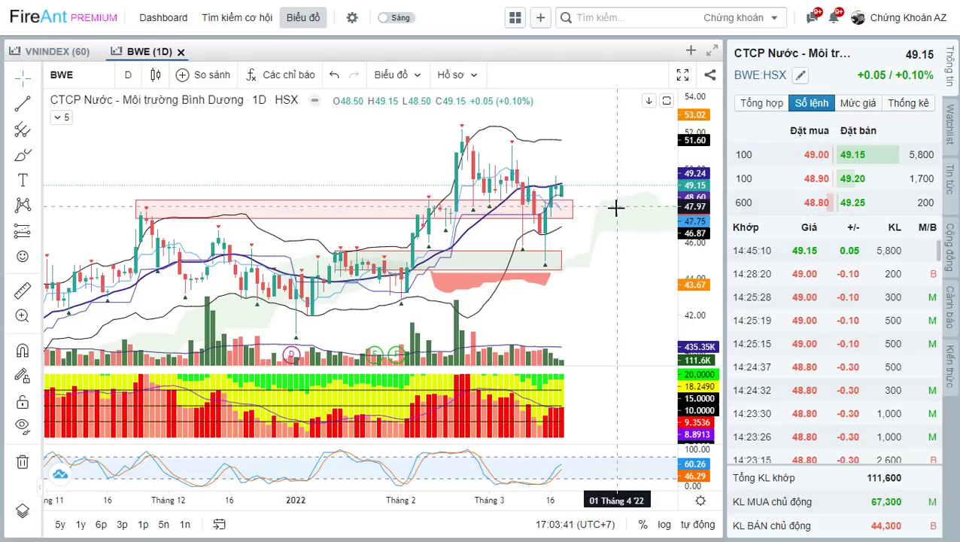
pyautogui.moveTo(626, 234); pyautogui.dragTo(619, 213)
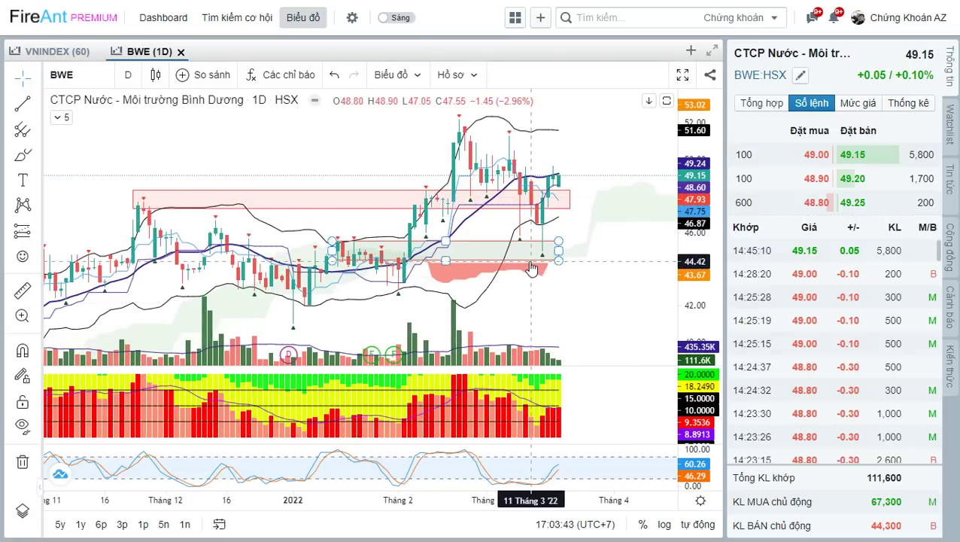
# Step: Move BWE's lower green support rectangle down to about 43.20–44.25, spanning 5 January to about 14 April 2022
pyautogui.click(531, 261)
pyautogui.moveTo(530, 260)
pyautogui.mouseDown()
pyautogui.moveTo(498, 282)
pyautogui.moveTo(663, 271)
pyautogui.mouseUp()
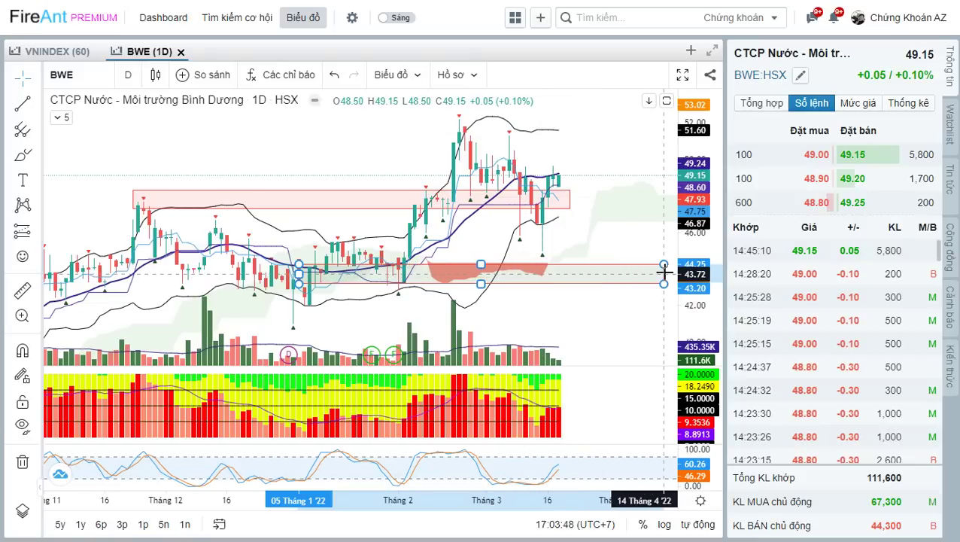
pyautogui.click(638, 236)
pyautogui.moveTo(592, 247); pyautogui.dragTo(557, 187)
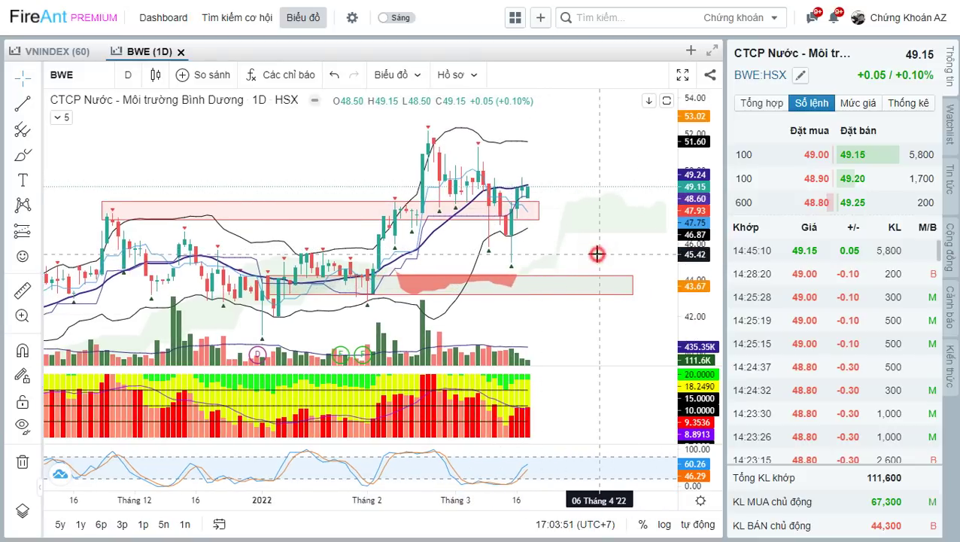
# Step: Load the PHR daily chart and examine its latest candles against the nearby support zones
pyautogui.write('PHR')
pyautogui.press('Return')
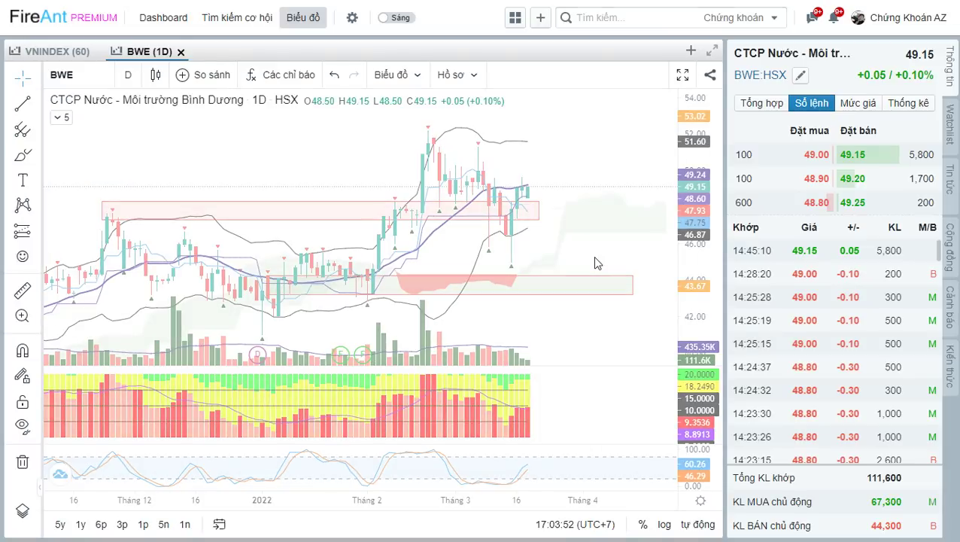
pyautogui.moveTo(684, 284); pyautogui.dragTo(654, 207)
pyautogui.scroll(3, 647, 211)
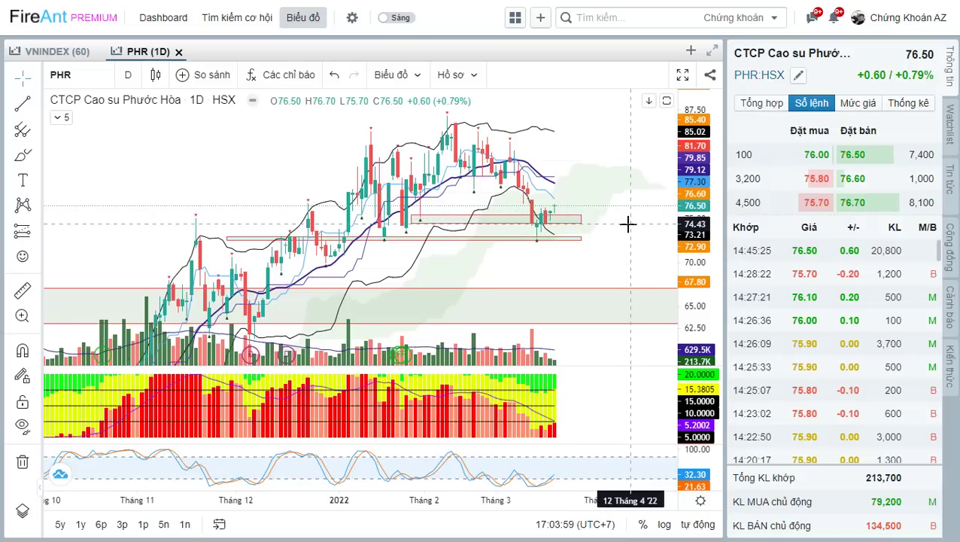
pyautogui.moveTo(634, 215); pyautogui.dragTo(542, 207)
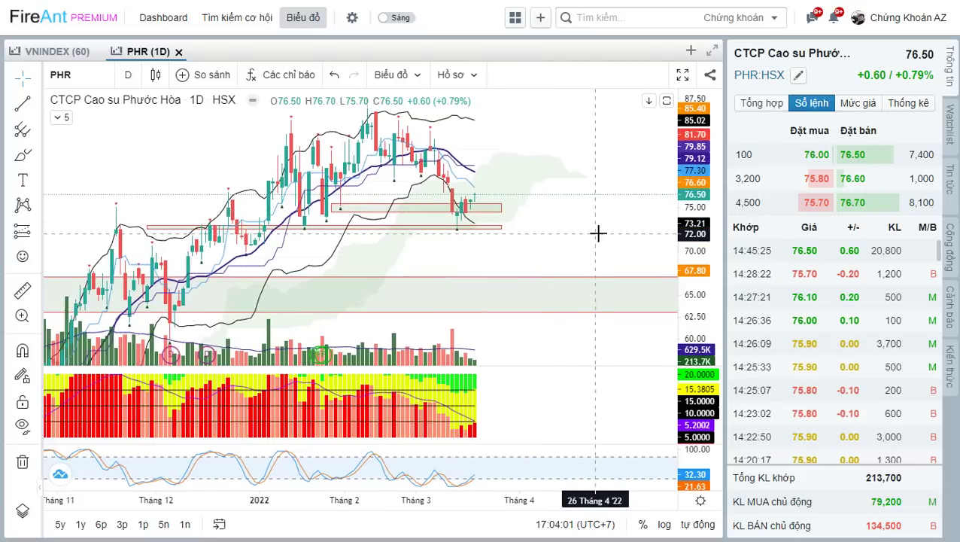
# Step: Mark PHR's projected decline with a falling zigzag from the last candle and a box around 65, and clear the markings
pyautogui.moveTo(476, 194)
pyautogui.mouseDown()
pyautogui.moveTo(495, 224)
pyautogui.moveTo(520, 215)
pyautogui.moveTo(537, 248)
pyautogui.mouseUp()
pyautogui.click(537, 248)
pyautogui.click(554, 233)
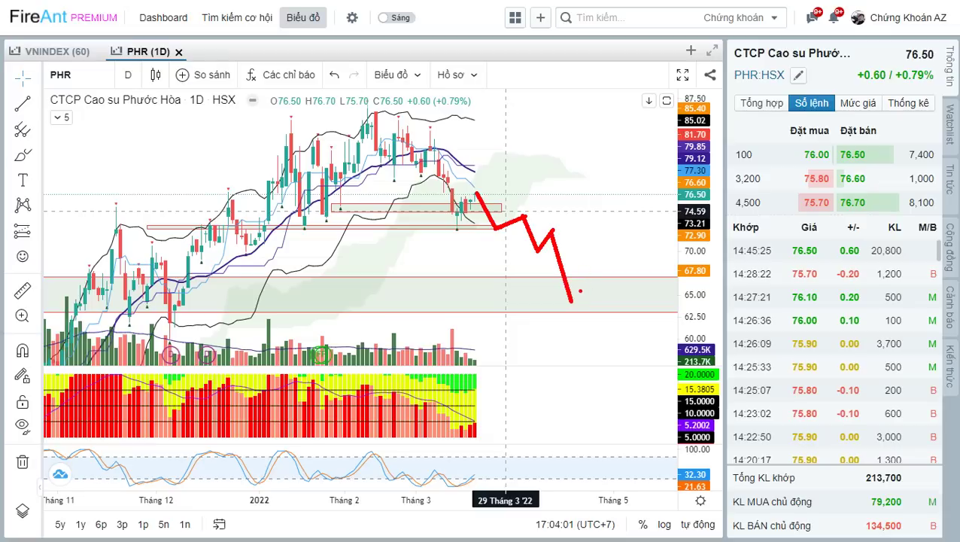
pyautogui.moveTo(510, 286); pyautogui.dragTo(629, 306)
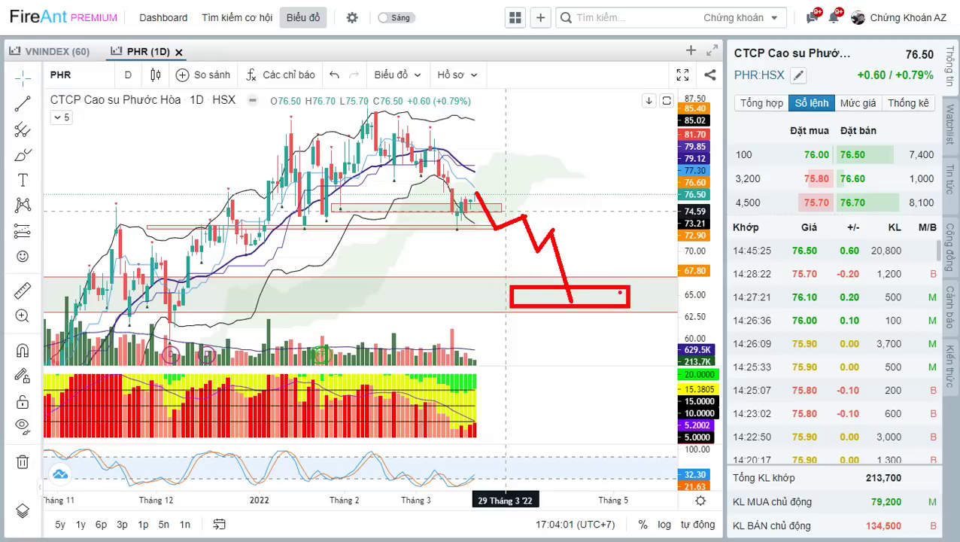
pyautogui.click(622, 190)
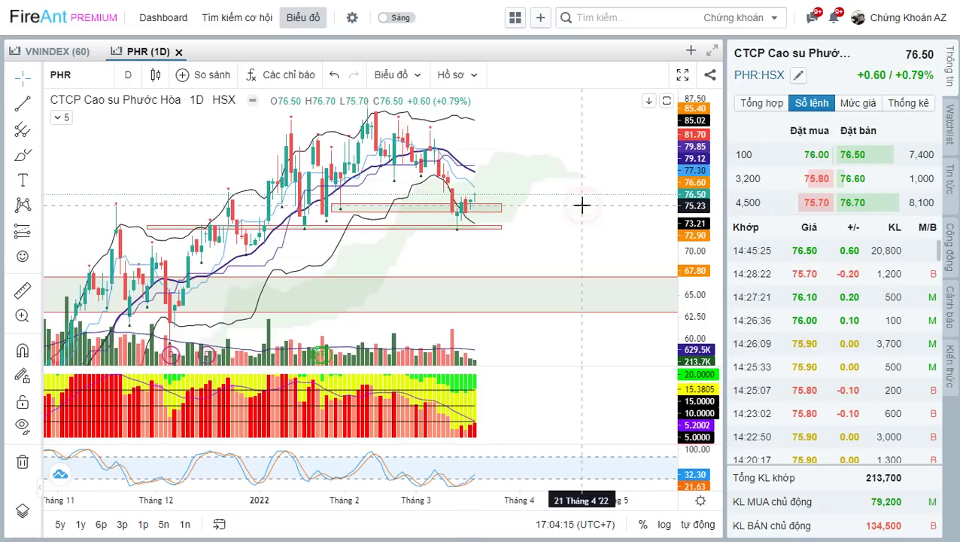
# Step: Load the BSR daily chart in FireAnt, glancing at the mid-term list in Excel
pyautogui.write('B')
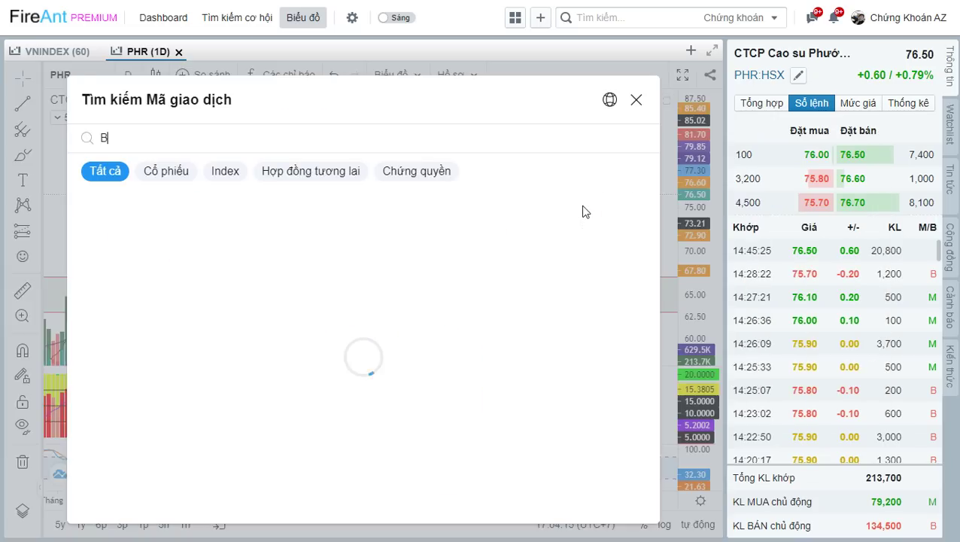
pyautogui.write('SR')
pyautogui.press('Return')
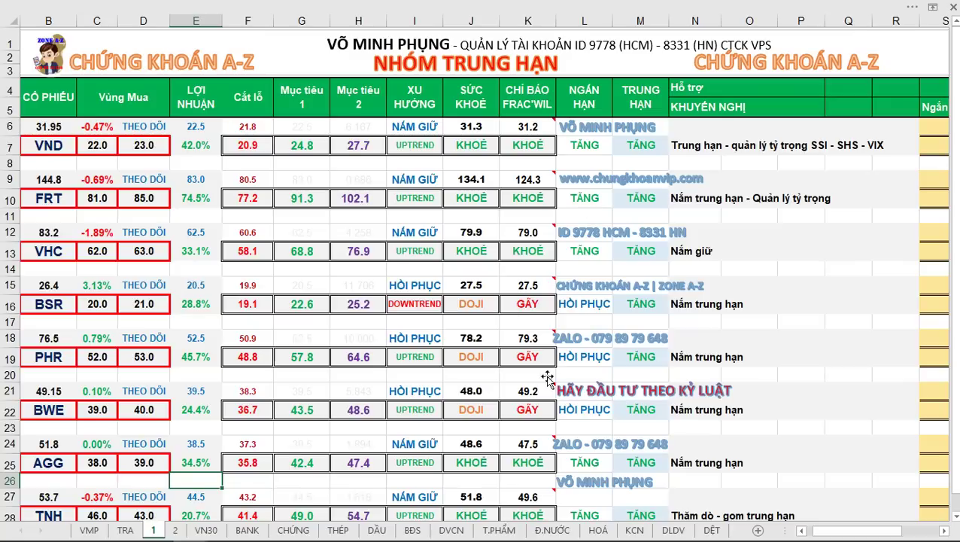
pyautogui.hotkey('alt', 'Tab')
pyautogui.click(574, 214)
# Step: Examine BSR's support and resistance zones on the daily chart and compare them with its row in the Excel mid-term list
pyautogui.scroll(-3, 587, 226)
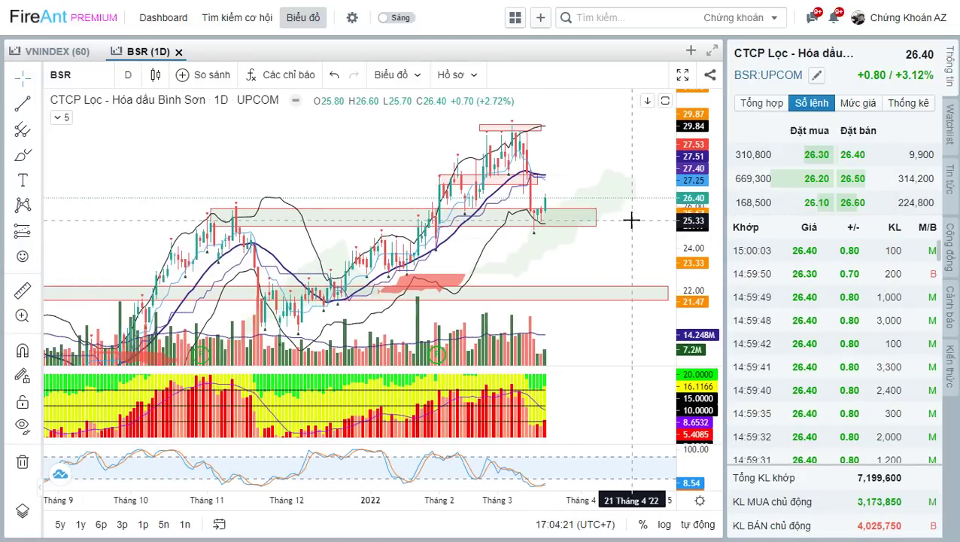
pyautogui.scroll(-2, 632, 218)
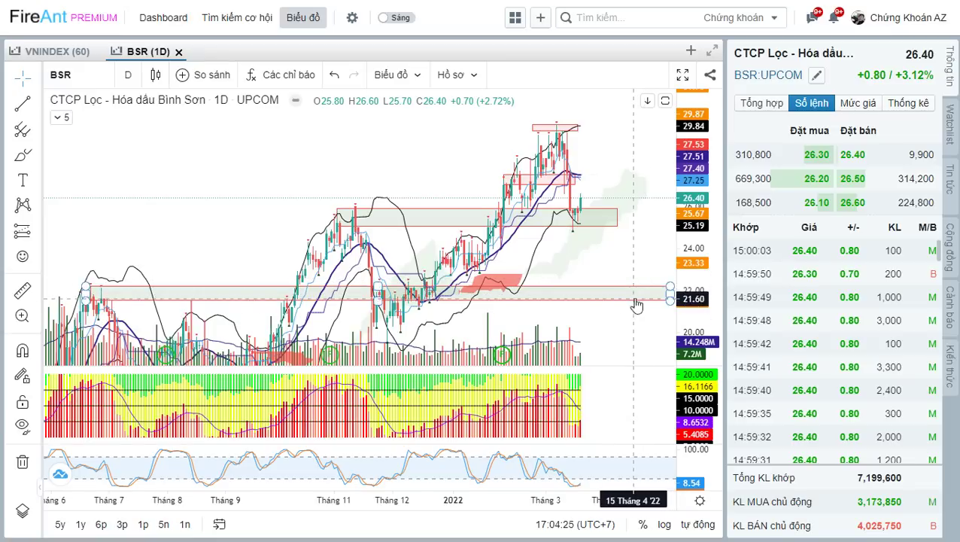
pyautogui.scroll(2, 634, 291)
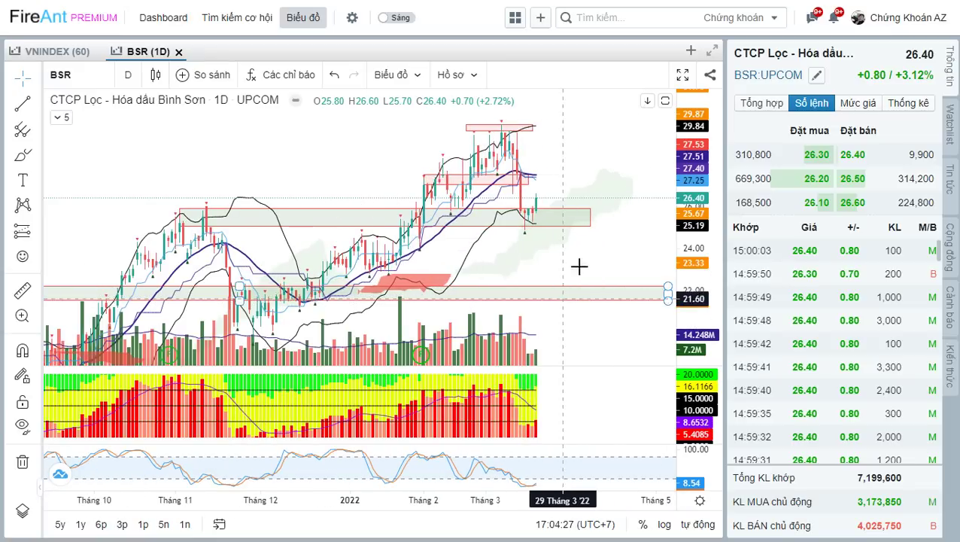
pyautogui.moveTo(575, 270); pyautogui.dragTo(536, 244)
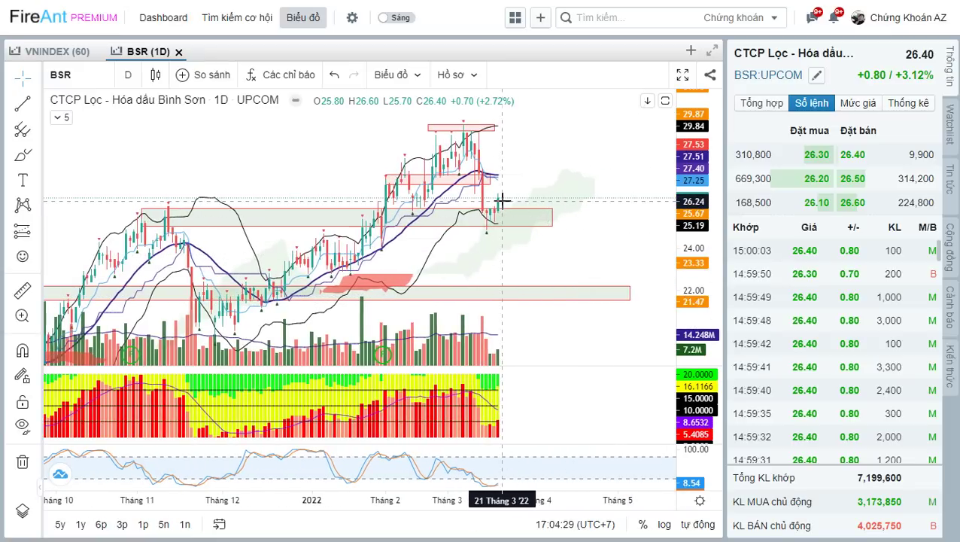
pyautogui.hotkey('alt', 'Tab')
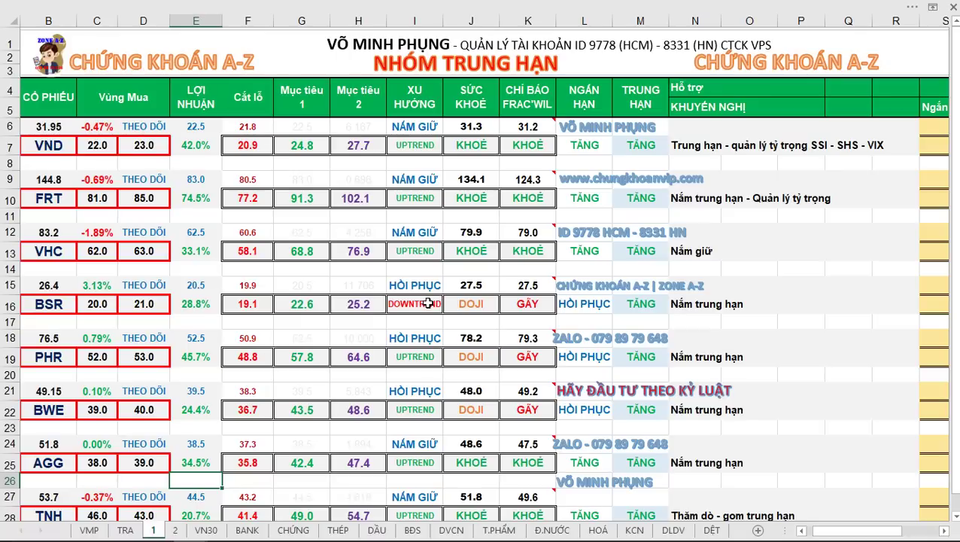
pyautogui.hotkey('alt', 'Tab')
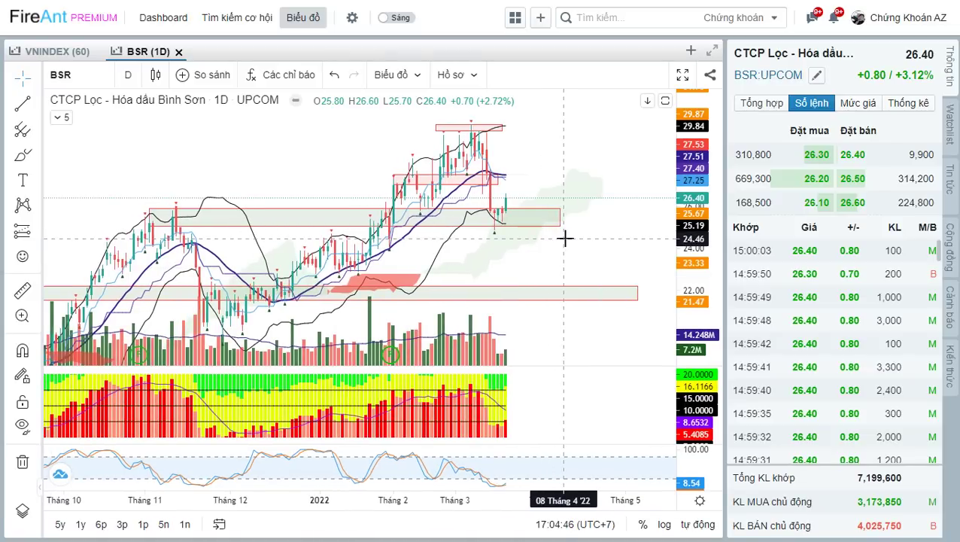
# Step: Load the VNINDEX daily chart in FireAnt
pyautogui.write('V')
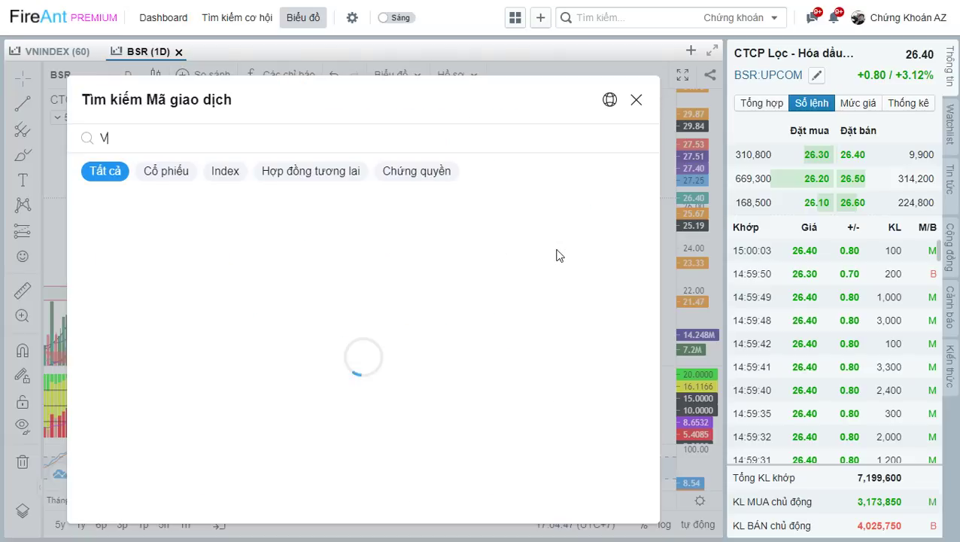
pyautogui.write('NI')
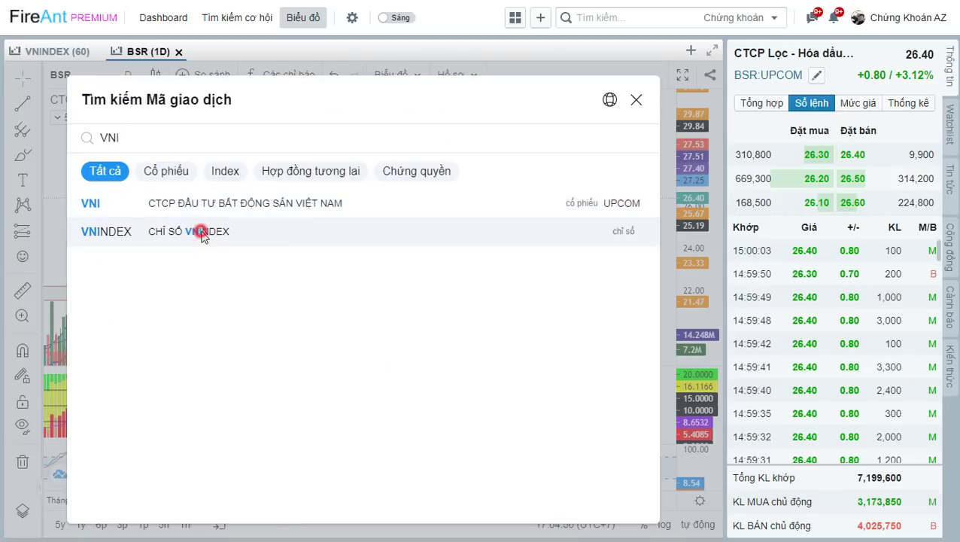
pyautogui.click(200, 231)
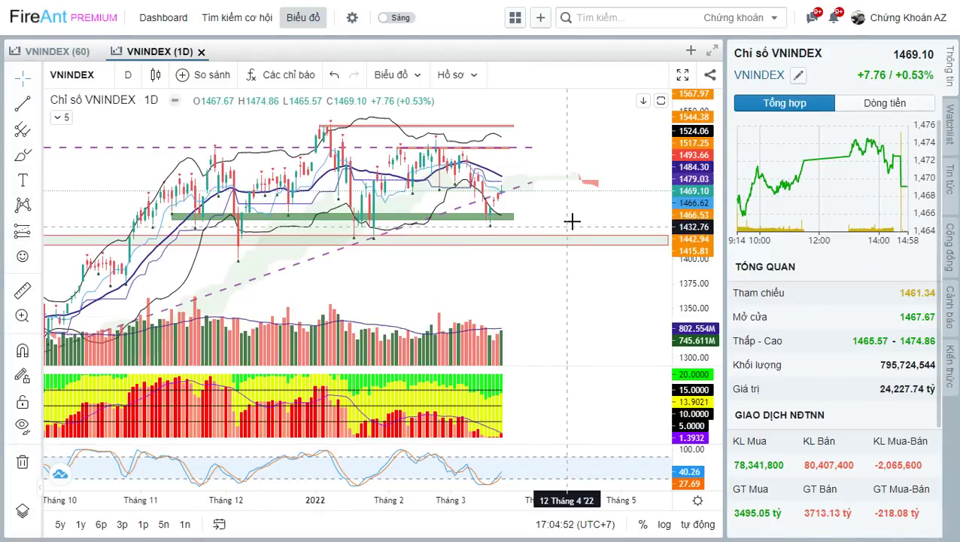
# Step: Mark VNINDEX's March zigzag decline into the green support zone and its rebound with an arrow, and clear the markings
pyautogui.moveTo(579, 219); pyautogui.dragTo(698, 248)
pyautogui.moveTo(513, 256); pyautogui.dragTo(624, 248)
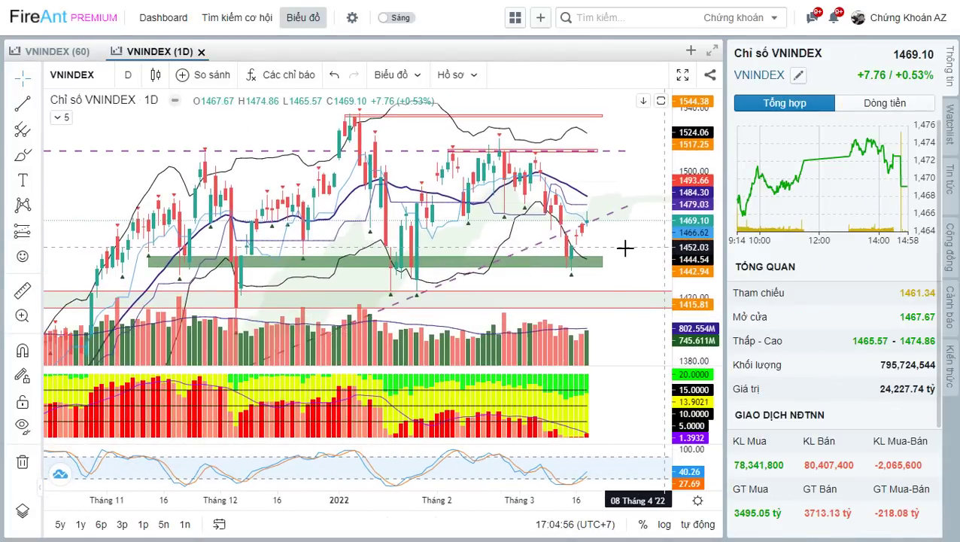
pyautogui.scroll(-4, 621, 258)
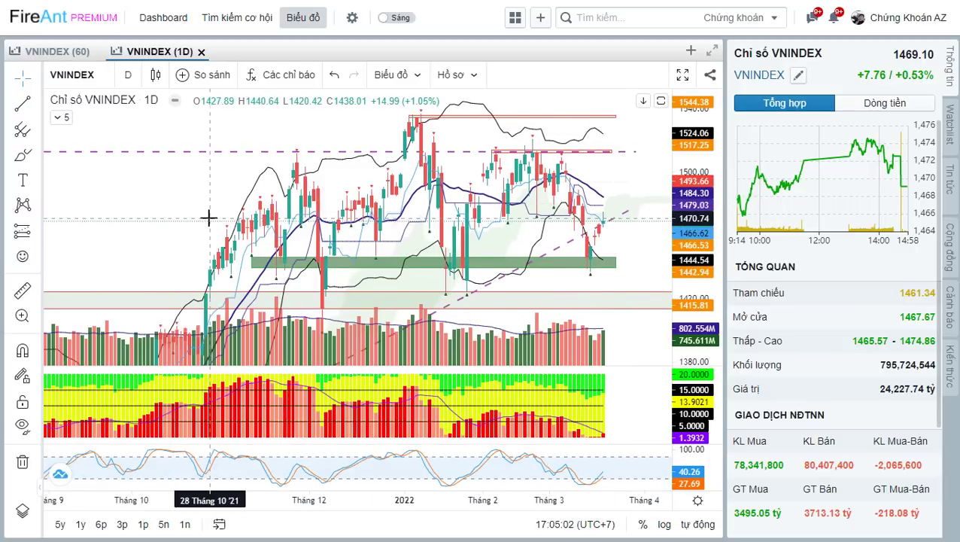
pyautogui.scroll(2, 594, 246)
pyautogui.scroll(2, 587, 246)
pyautogui.scroll(2, 583, 248)
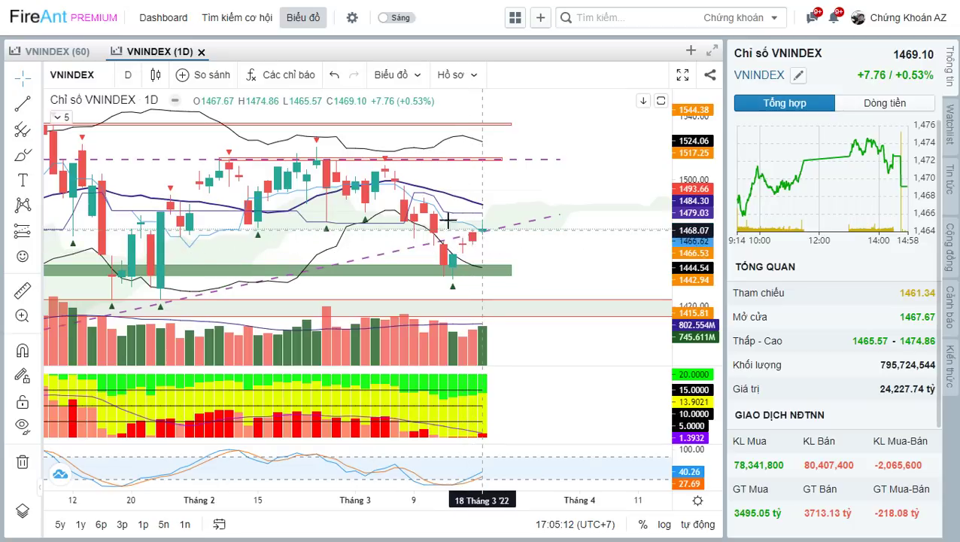
pyautogui.moveTo(385, 160)
pyautogui.mouseDown()
pyautogui.moveTo(413, 237)
pyautogui.moveTo(425, 200)
pyautogui.moveTo(453, 279)
pyautogui.mouseUp()
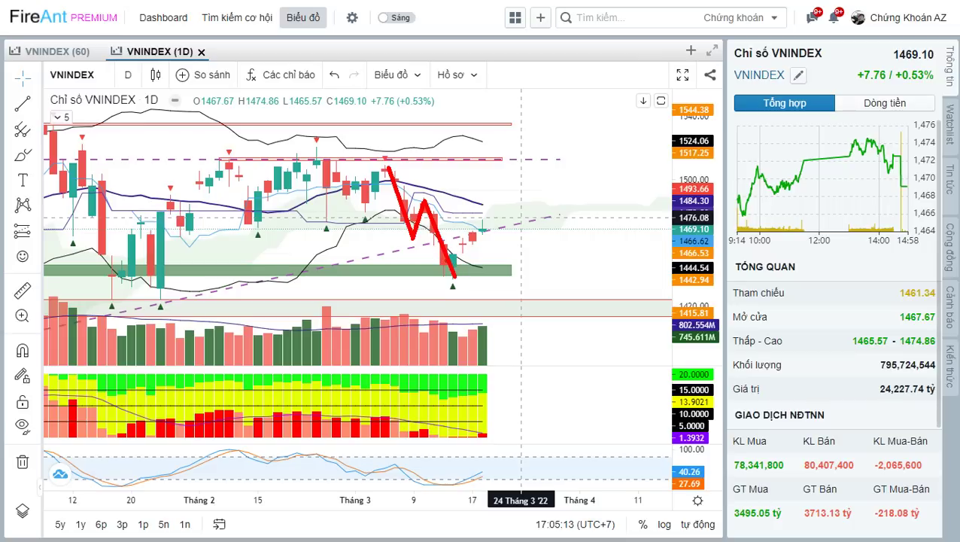
pyautogui.moveTo(454, 279); pyautogui.dragTo(492, 238)
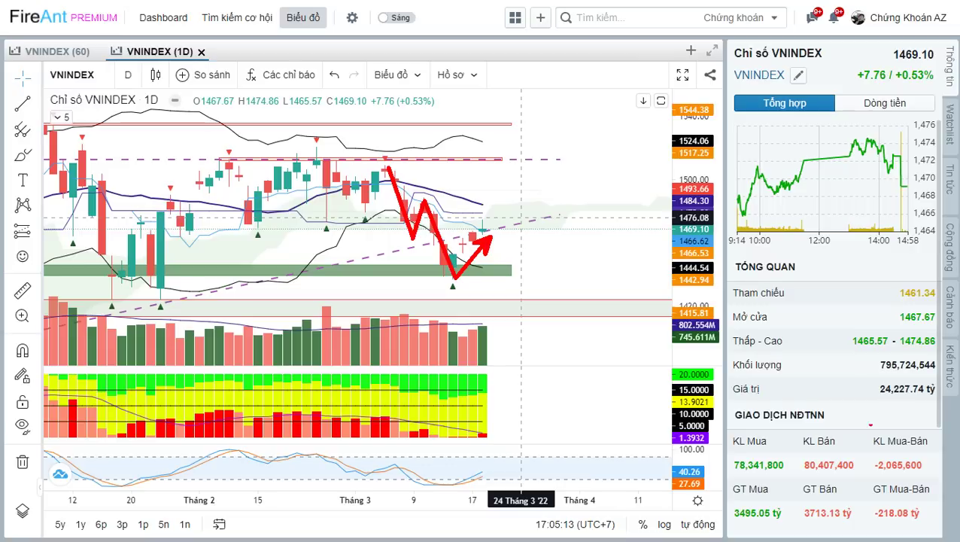
pyautogui.moveTo(872, 380); pyautogui.dragTo(938, 397)
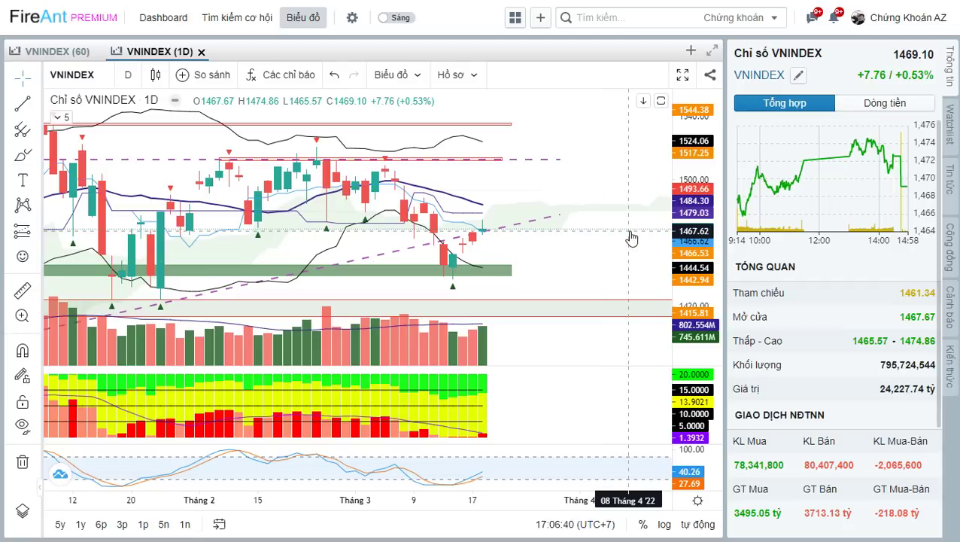
pyautogui.click(506, 276)
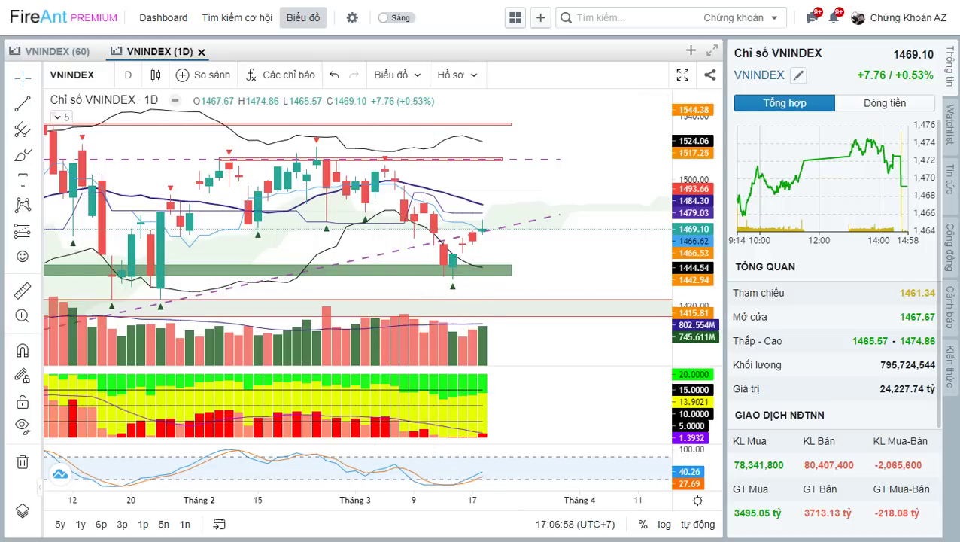
# Step: Switch to Excel's VN30 sheet, outline the SỨC KHOẺ and CHỈ BÁO FRAC'WIL columns with boxes, and clear the outlines
pyautogui.hotkey('alt', 'Tab')
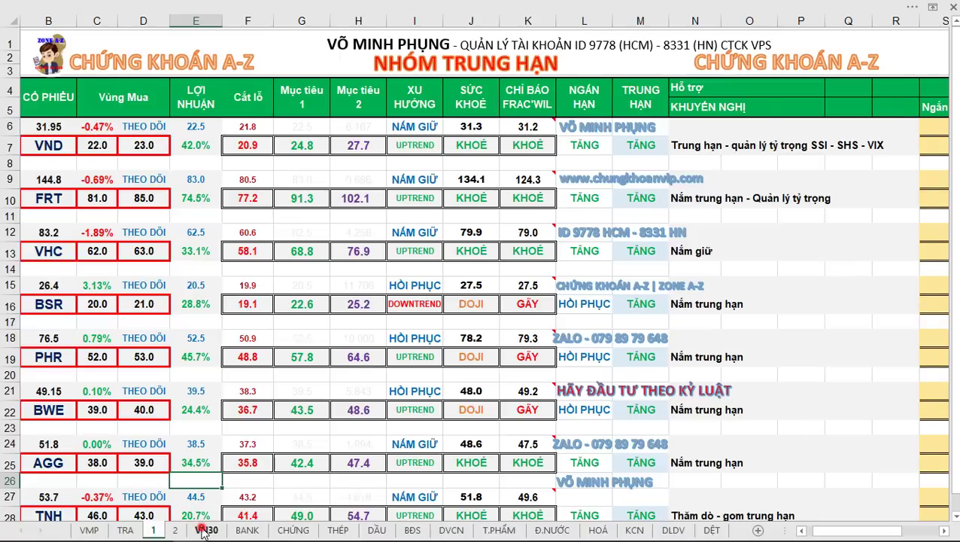
pyautogui.click(205, 531)
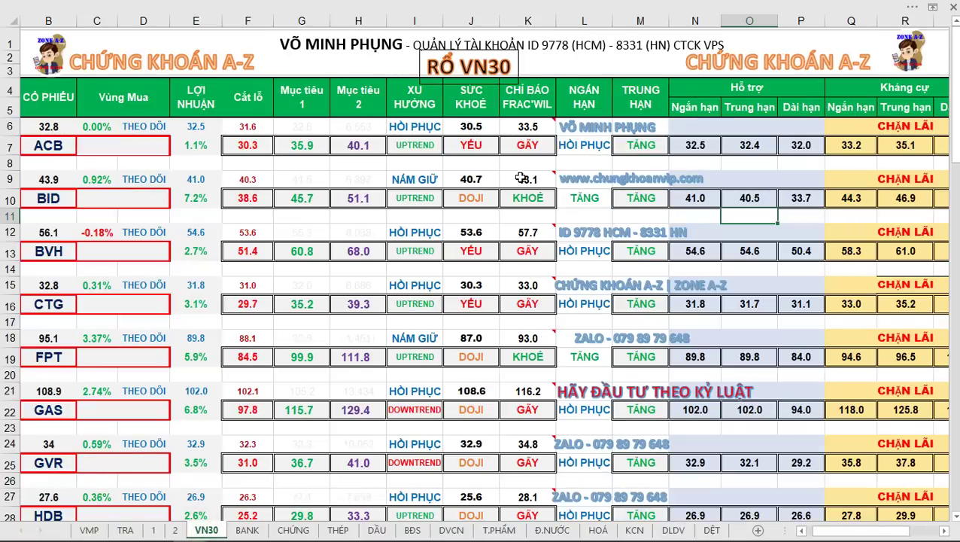
pyautogui.moveTo(448, 73); pyautogui.dragTo(495, 232)
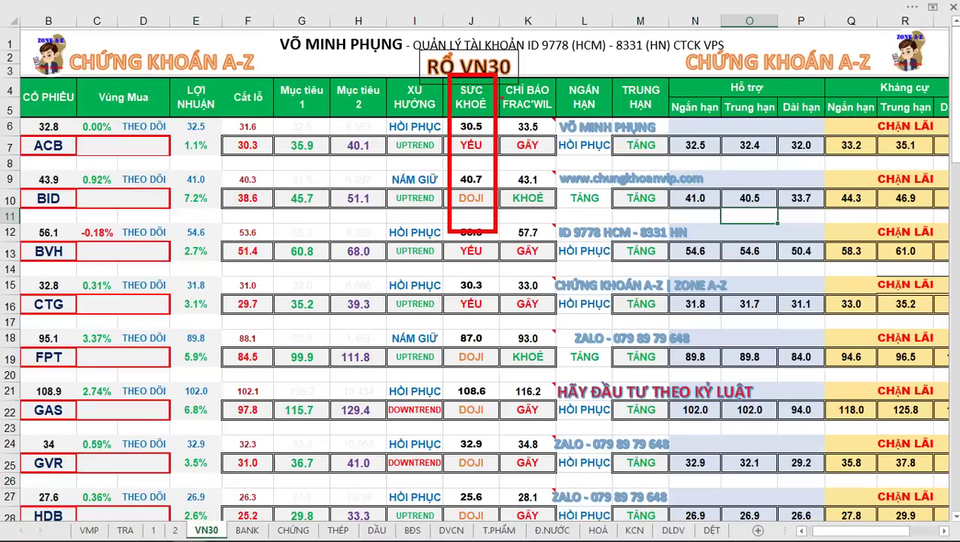
pyautogui.moveTo(500, 71); pyautogui.dragTo(557, 257)
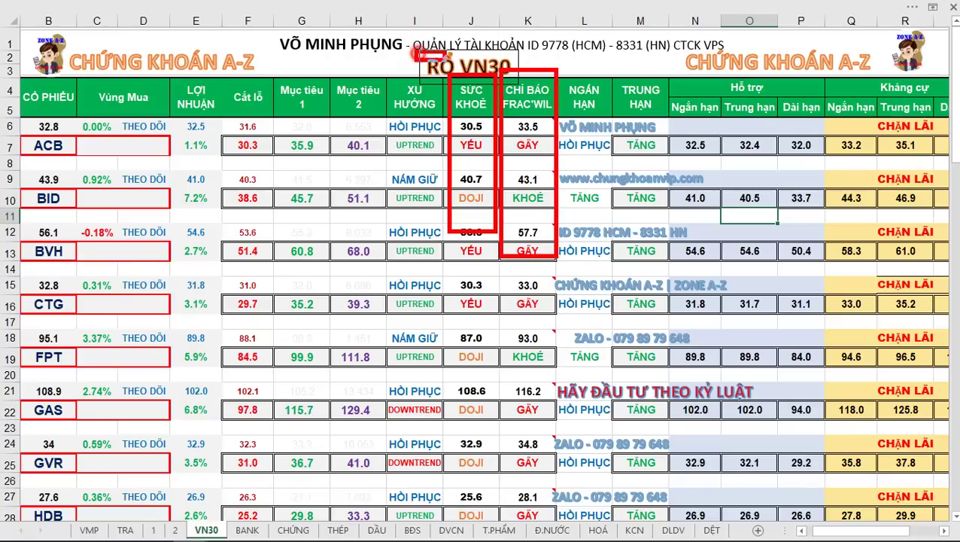
pyautogui.press('Escape')
# Step: Examine the strength and Frac'Wil indicator ratings of all stocks in the VN30 list, from ACB down to NVL
pyautogui.scroll(-1, 510, 174)
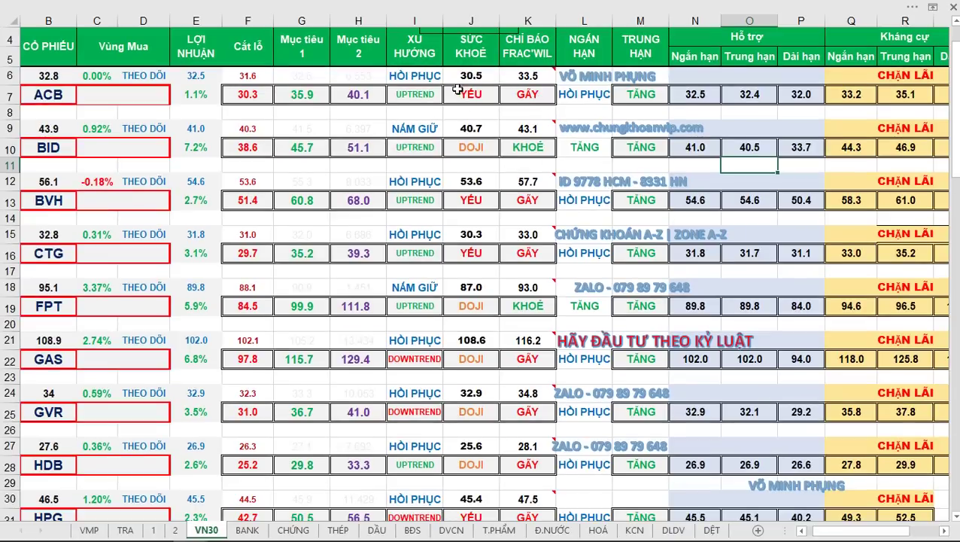
pyautogui.scroll(-7, 478, 186)
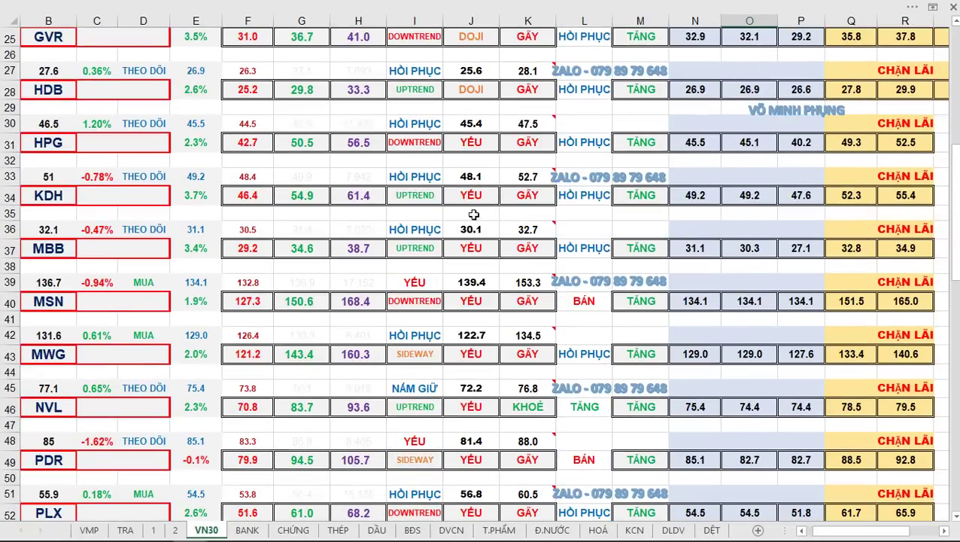
pyautogui.scroll(-5, 526, 325)
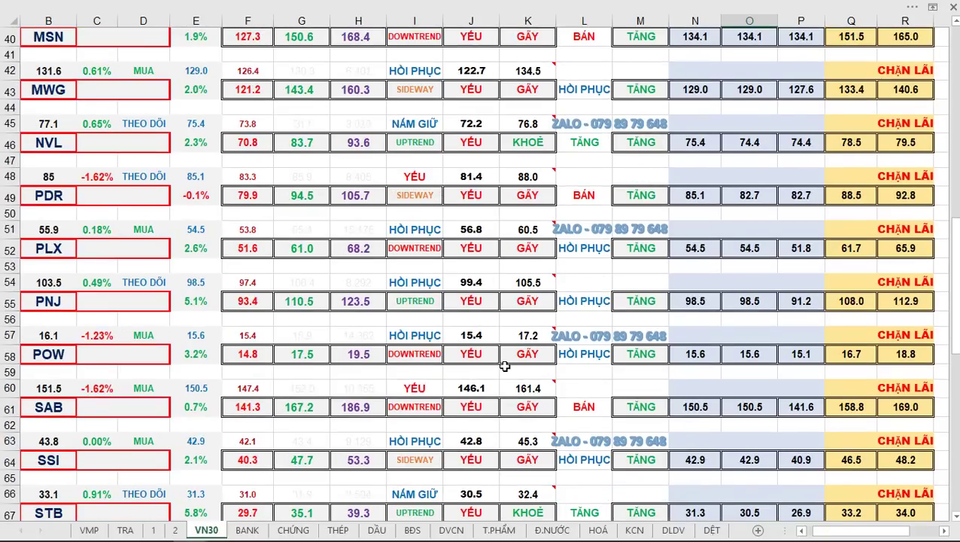
pyautogui.scroll(-5, 504, 367)
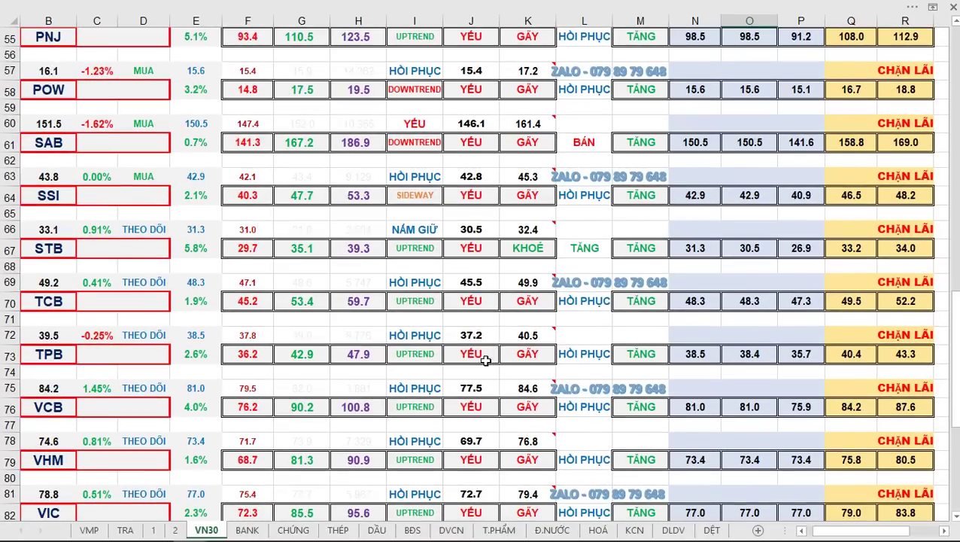
pyautogui.scroll(-4, 483, 349)
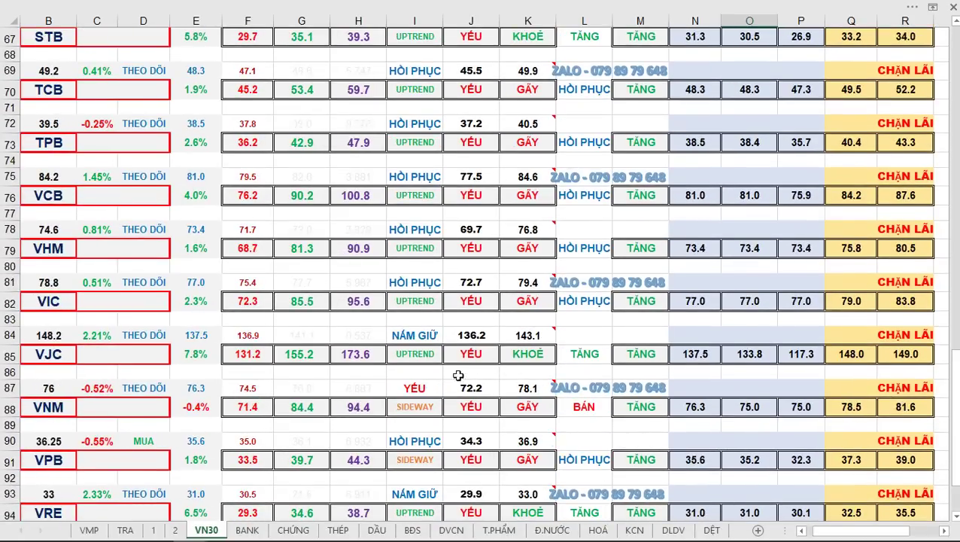
pyautogui.scroll(-3, 466, 358)
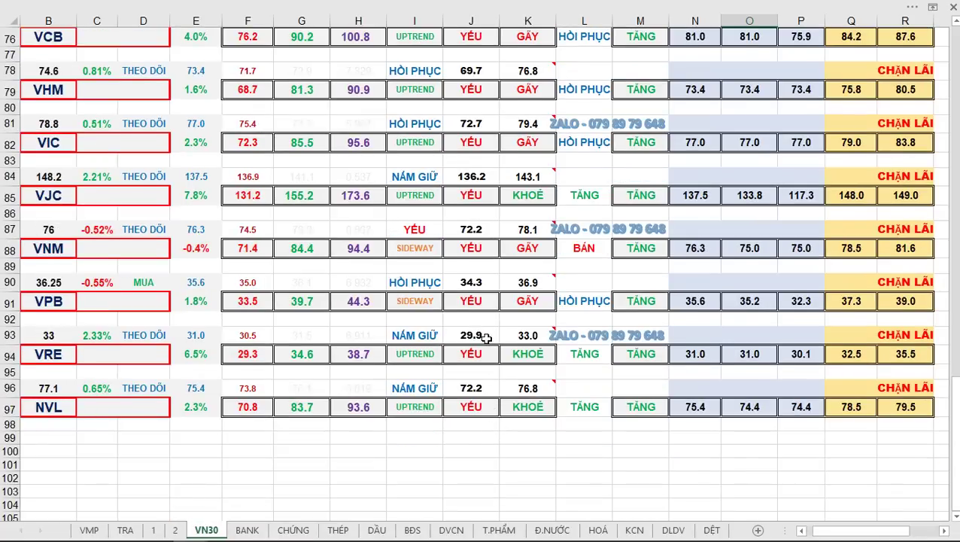
pyautogui.scroll(7, 486, 338)
pyautogui.scroll(18, 486, 338)
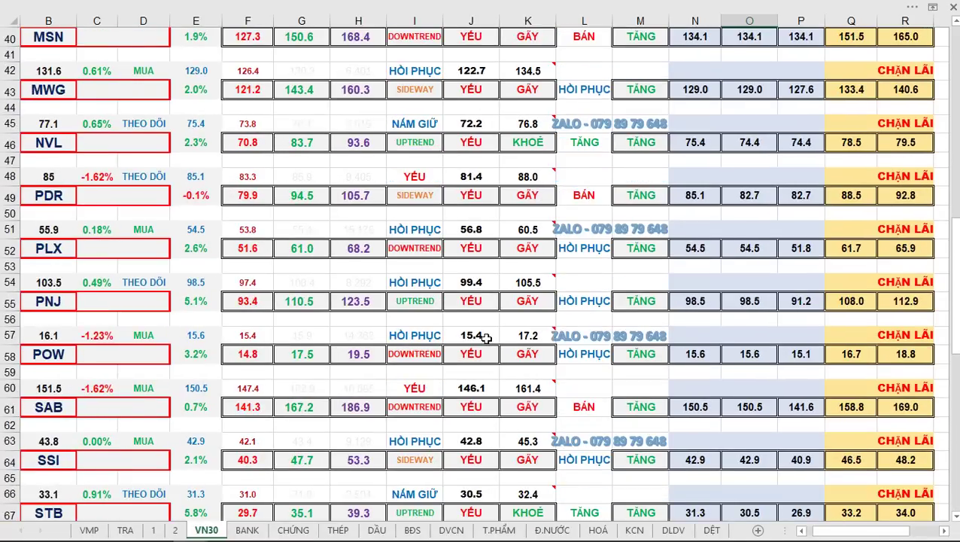
# Step: Switch to FireAnt and draw a rectangle zone on the VNINDEX daily chart from 27 January 2022 to early April, with its top about 1479.55
pyautogui.hotkey('alt', 'Tab')
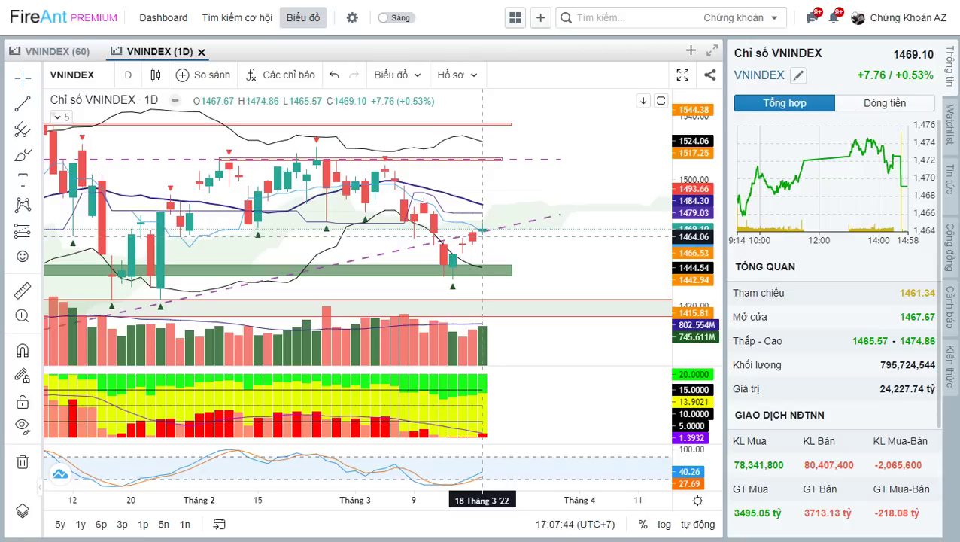
pyautogui.moveTo(553, 248); pyautogui.dragTo(510, 268)
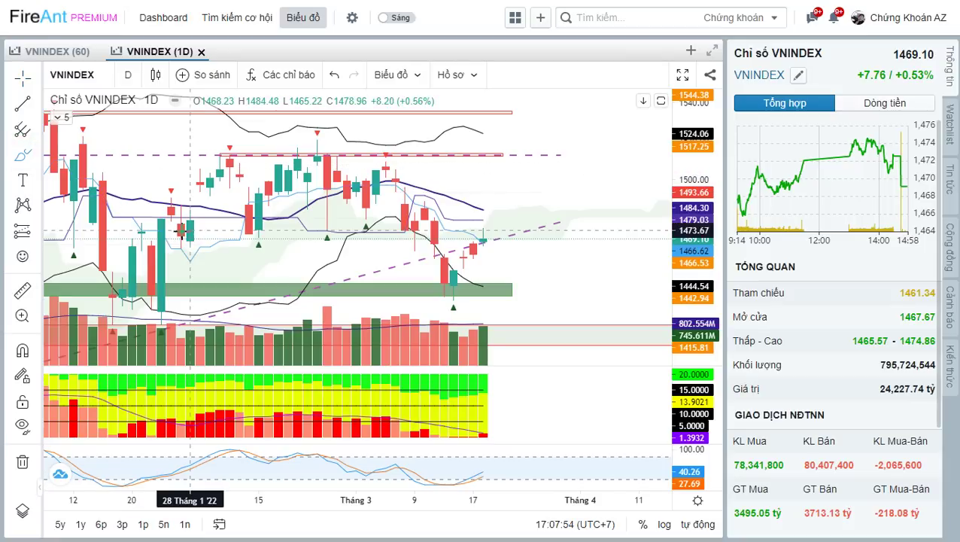
pyautogui.click(35, 155)
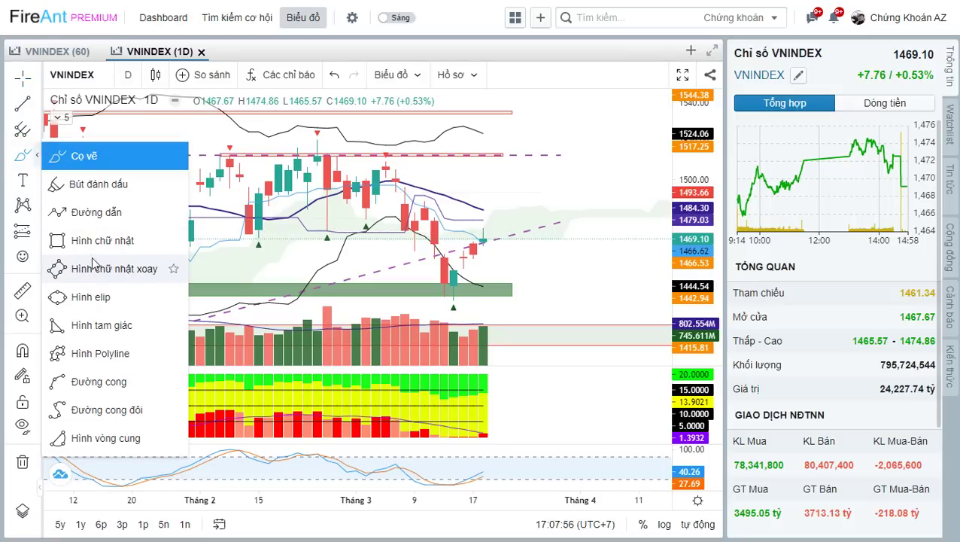
pyautogui.click(98, 241)
pyautogui.click(181, 237)
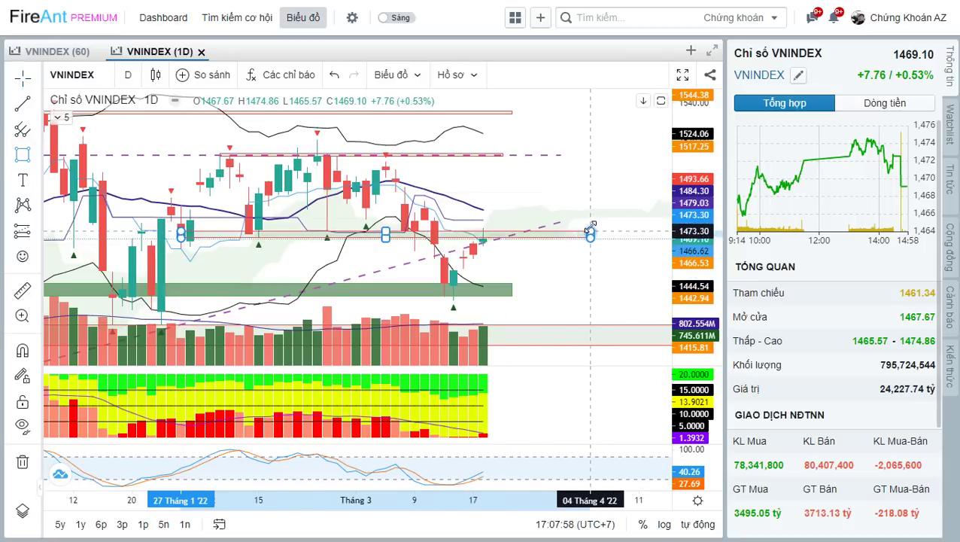
pyautogui.click(609, 219)
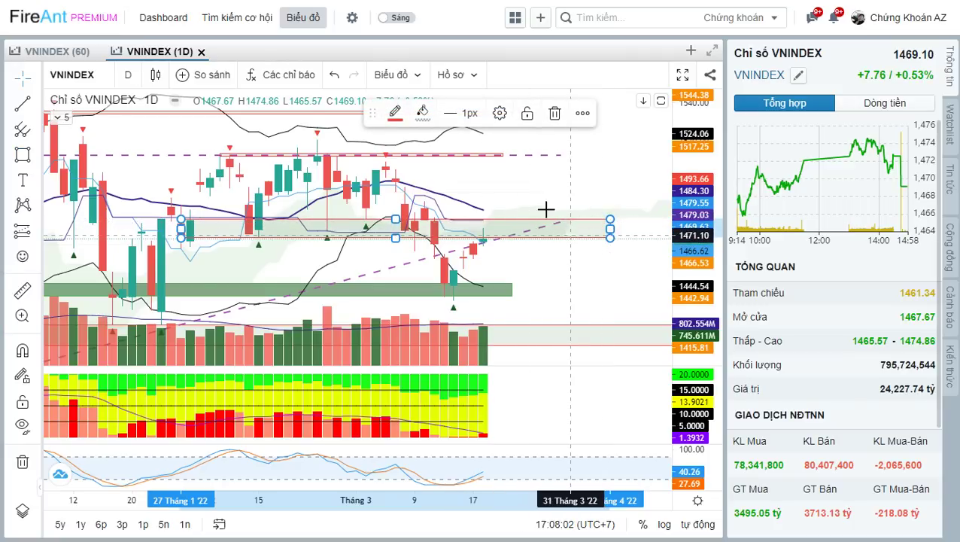
# Step: Change the new VNINDEX rectangle's fill colour to light red and deselect it
pyautogui.click(422, 112)
pyautogui.click(430, 160)
pyautogui.click(571, 266)
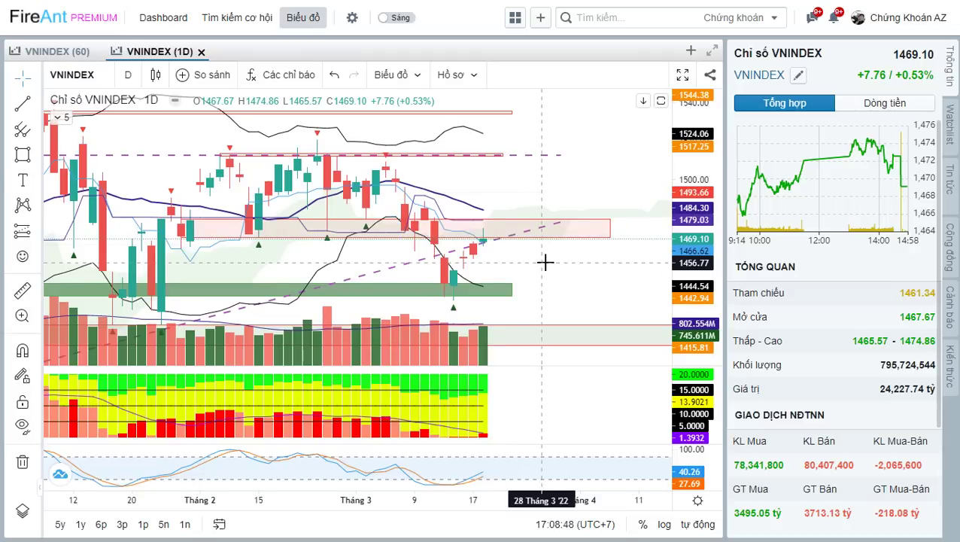
# Step: Sketch a sideways zigzag from VNINDEX's last candle through the light-red zone, and clear the marking
pyautogui.scroll(-2, 537, 268)
pyautogui.scroll(-2, 617, 265)
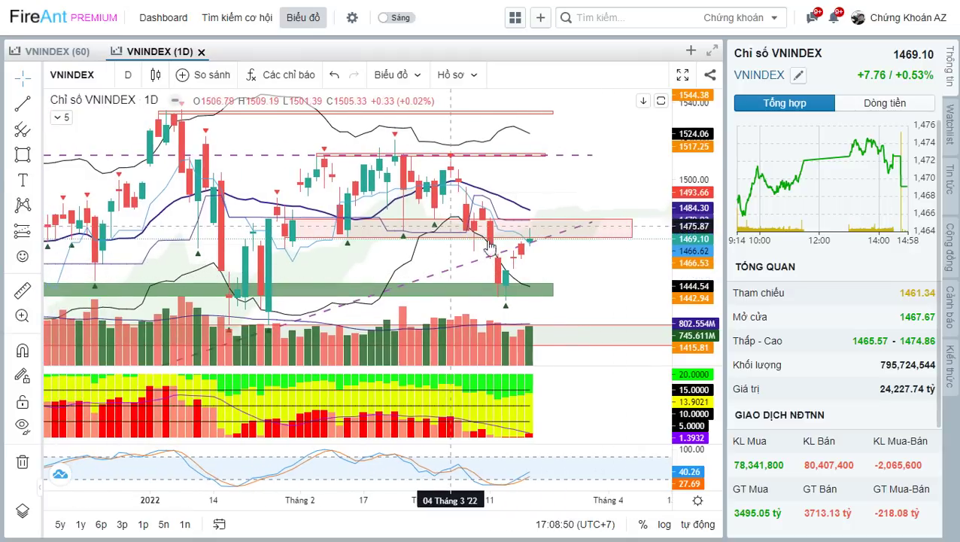
pyautogui.moveTo(531, 241)
pyautogui.mouseDown()
pyautogui.moveTo(541, 225)
pyautogui.moveTo(551, 234)
pyautogui.moveTo(565, 222)
pyautogui.moveTo(580, 239)
pyautogui.moveTo(591, 224)
pyautogui.moveTo(600, 248)
pyautogui.moveTo(605, 241)
pyautogui.mouseUp()
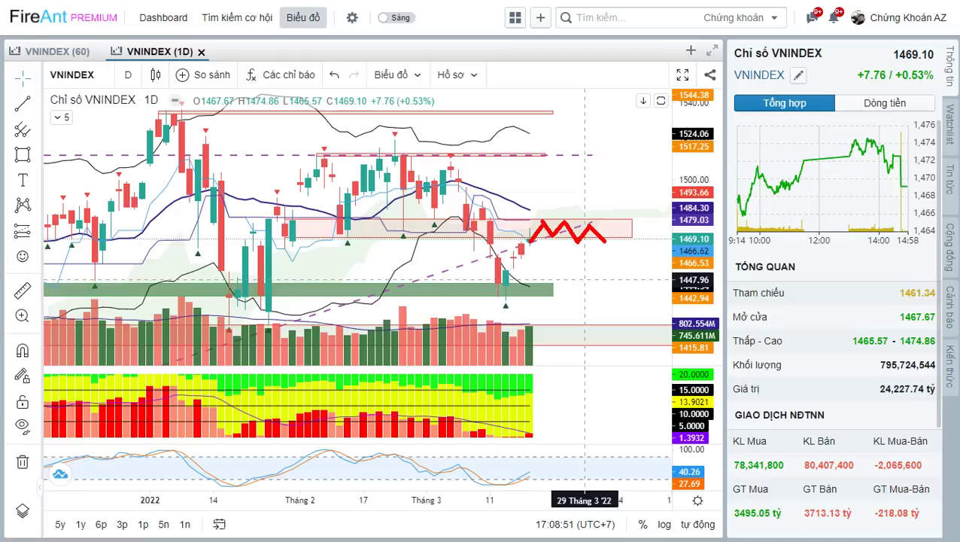
pyautogui.moveTo(575, 233)
pyautogui.mouseDown()
pyautogui.moveTo(581, 255)
pyautogui.moveTo(592, 225)
pyautogui.mouseUp()
pyautogui.click(590, 272)
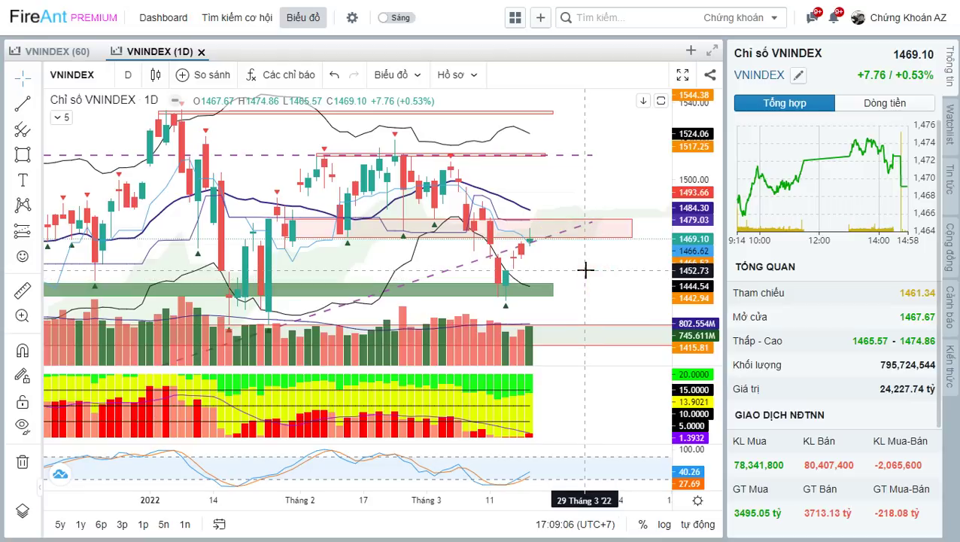
# Step: Load the VN30 index daily chart and bring its latest candles into view
pyautogui.write('VN30')
pyautogui.press('Return')
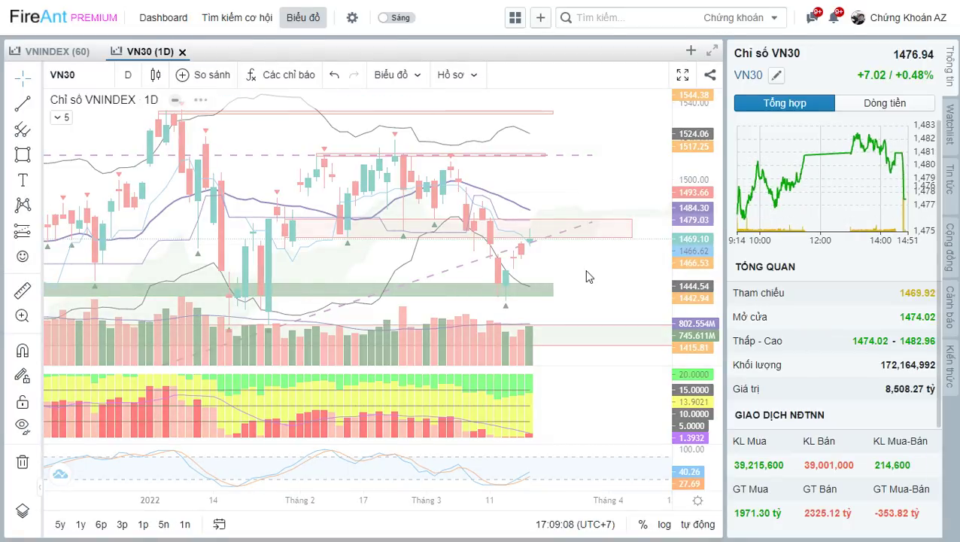
pyautogui.click(599, 258)
pyautogui.moveTo(605, 243); pyautogui.dragTo(617, 217)
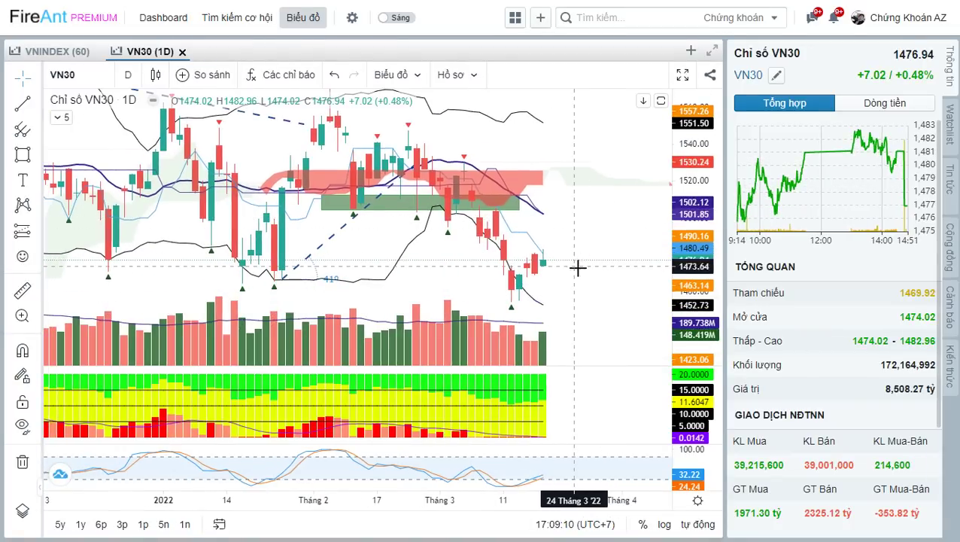
# Step: Draw a thin rectangle zone on the VN30 daily chart around 1475, from the late-2021 low to past the latest candle
pyautogui.scroll(-2, 576, 293)
pyautogui.scroll(-1, 278, 264)
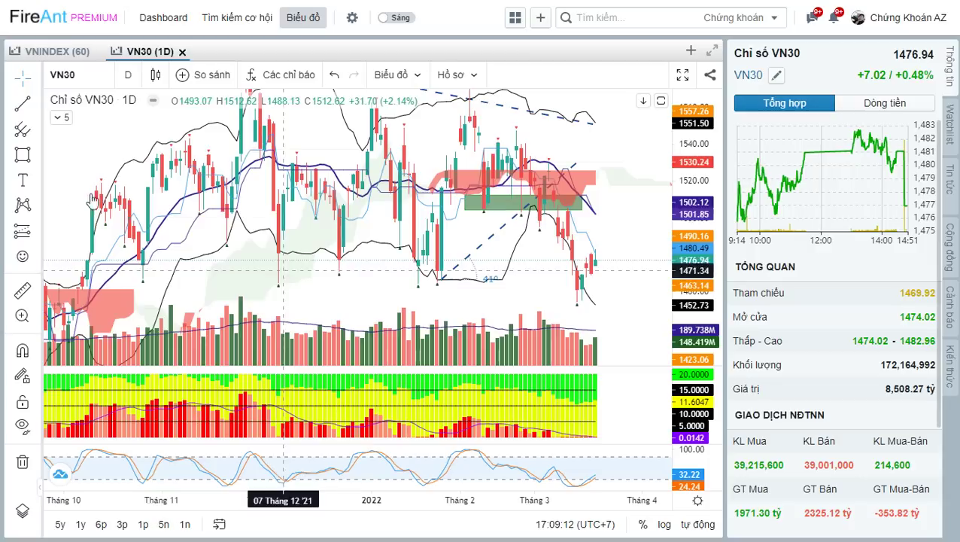
pyautogui.click(143, 259)
pyautogui.click(633, 266)
pyautogui.scroll(2, 638, 302)
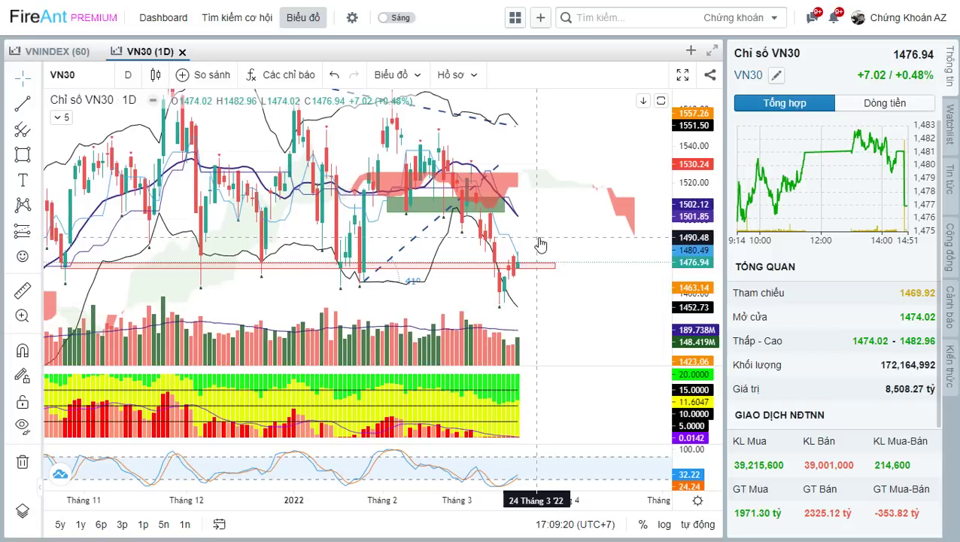
pyautogui.moveTo(555, 292); pyautogui.dragTo(555, 280)
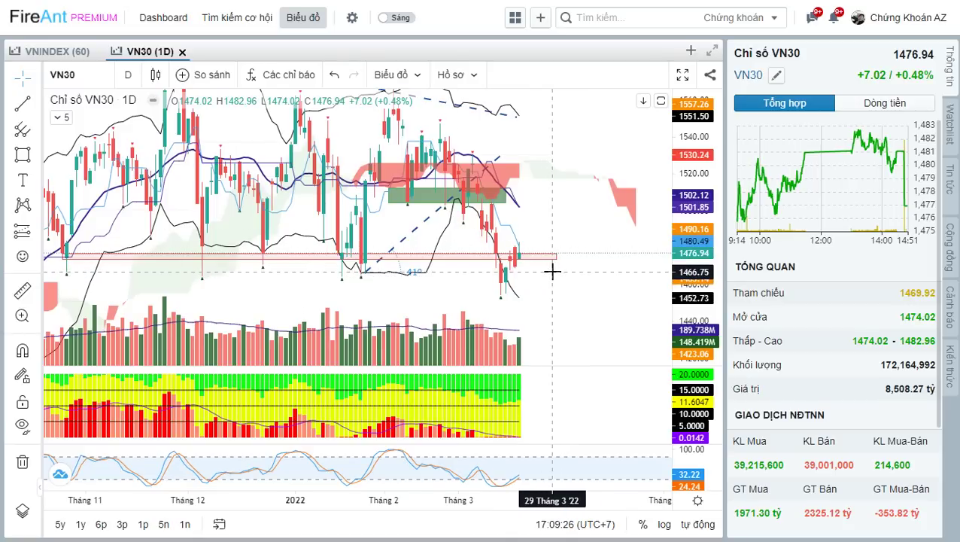
# Step: Load the VNINDEX daily chart and bring its marked zones and latest candles into view
pyautogui.click(553, 274)
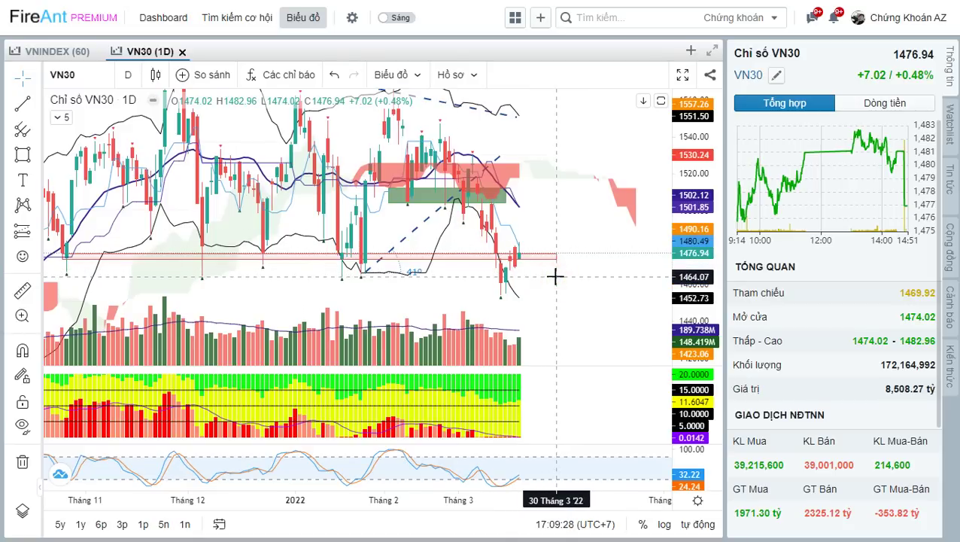
pyautogui.write('VNI')
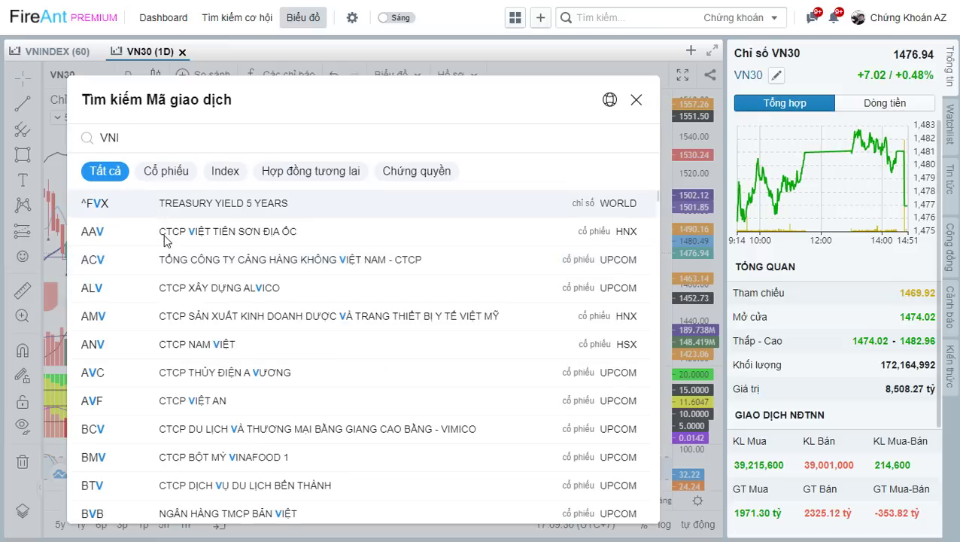
pyautogui.click(189, 233)
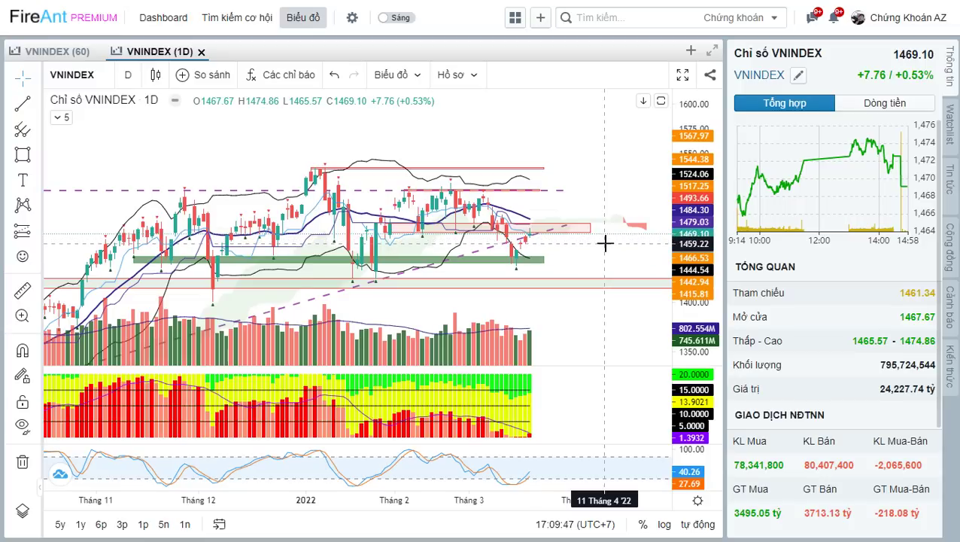
pyautogui.scroll(-2, 606, 321)
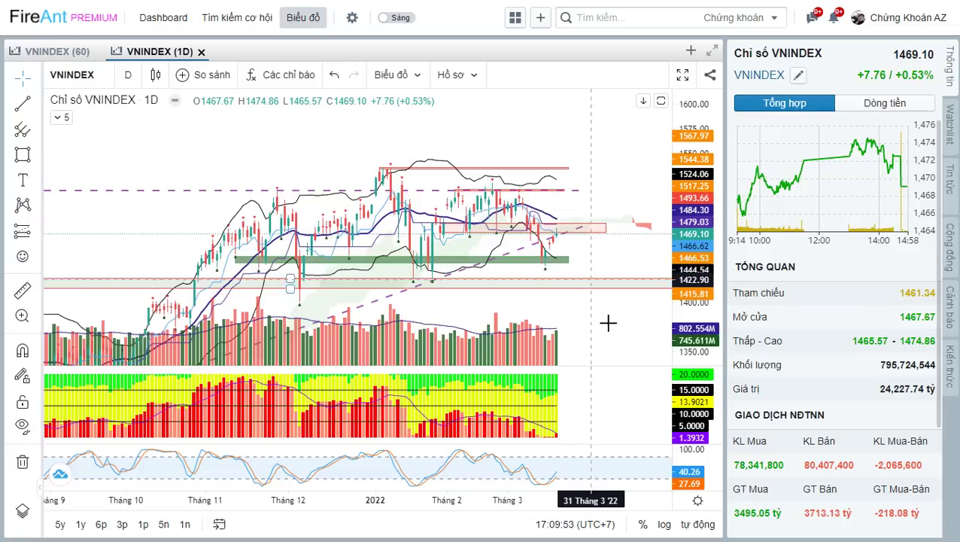
pyautogui.moveTo(634, 319); pyautogui.dragTo(585, 321)
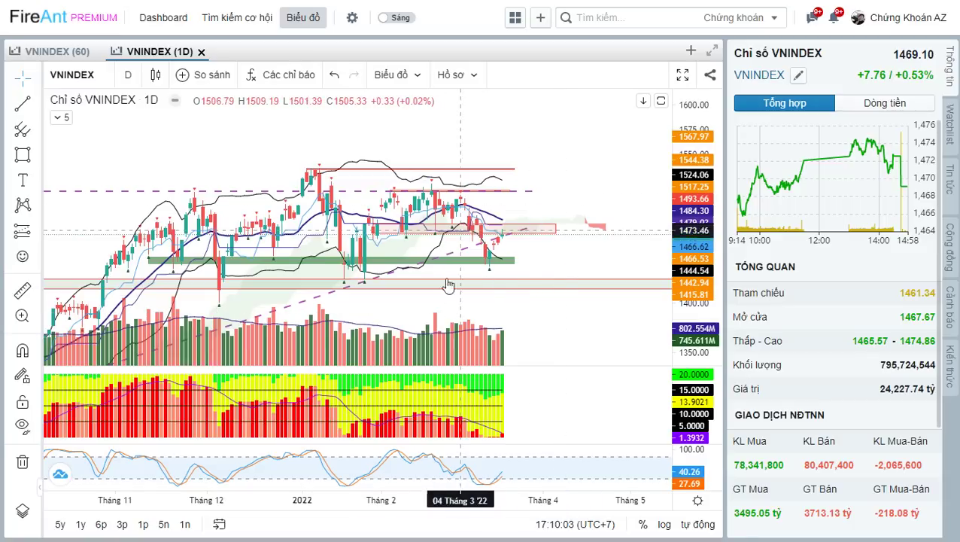
pyautogui.moveTo(546, 326); pyautogui.dragTo(566, 316)
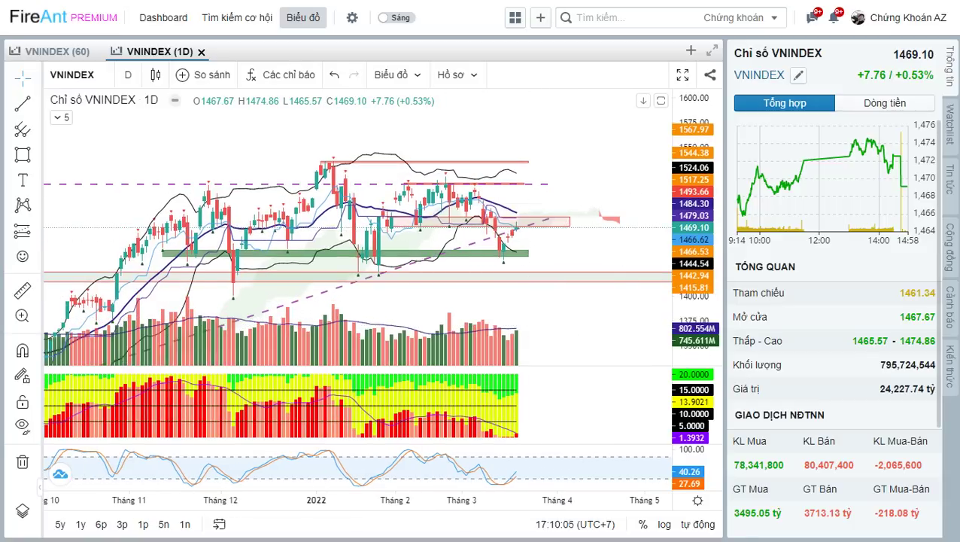
# Step: Check the HNX30 stock list in Excel, and load the CEO daily chart in FireAnt with its recent candles enlarged
pyautogui.hotkey('alt', 'Tab')
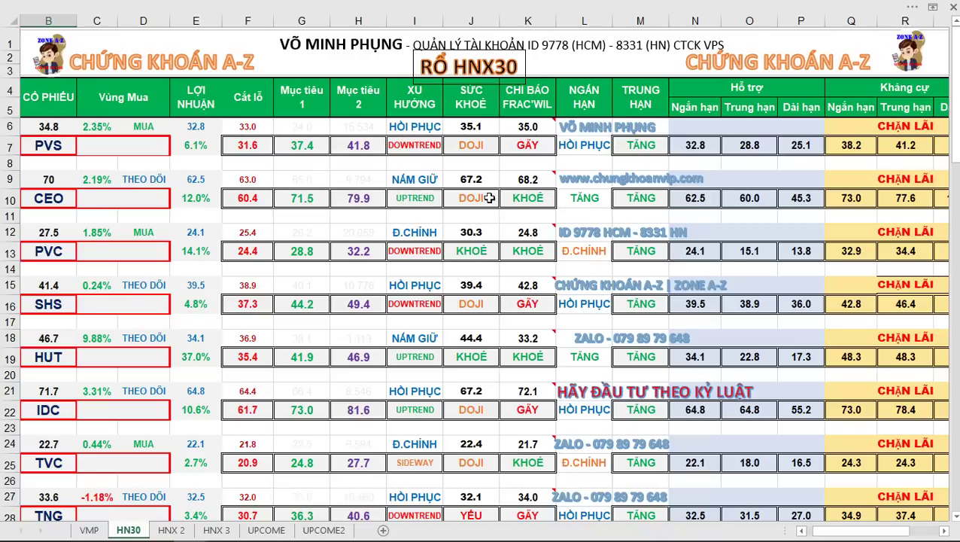
pyautogui.hotkey('alt', 'Tab')
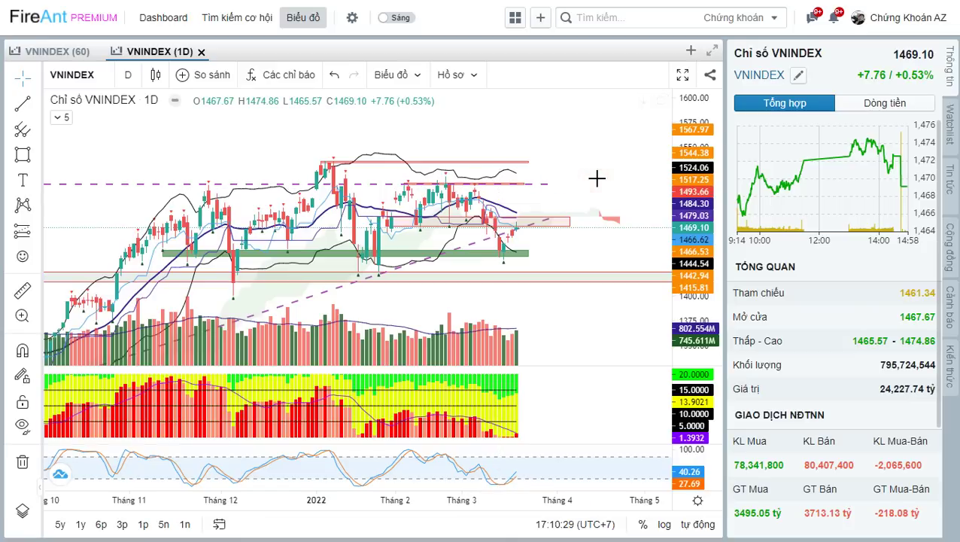
pyautogui.write('QEO')
pyautogui.press('Return')
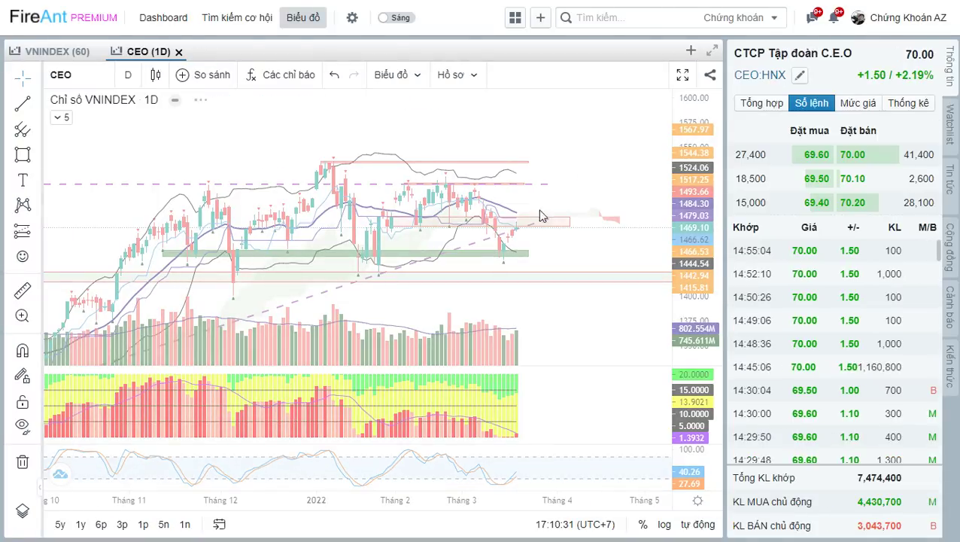
pyautogui.scroll(5, 578, 241)
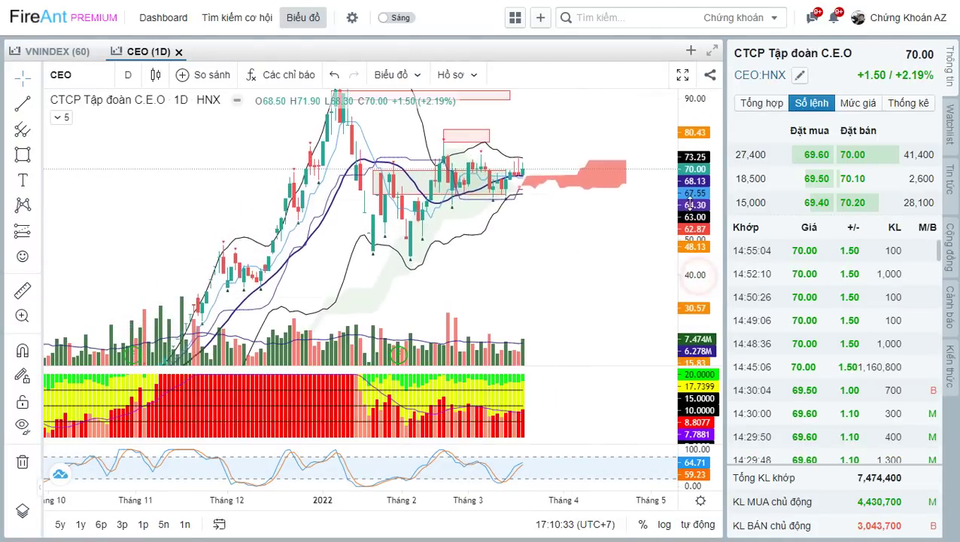
pyautogui.scroll(3, 577, 219)
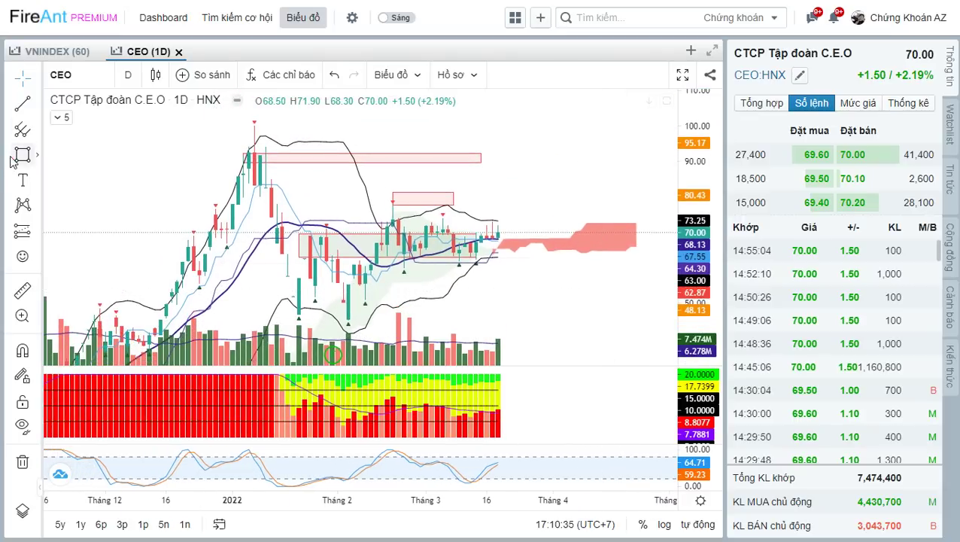
# Step: Draw a rectangle on CEO from 18 February to 25 March 2022, about 73 to 63, and delete the older overlapping rectangle
pyautogui.moveTo(386, 221)
pyautogui.mouseDown()
pyautogui.moveTo(504, 228)
pyautogui.moveTo(525, 256)
pyautogui.mouseUp()
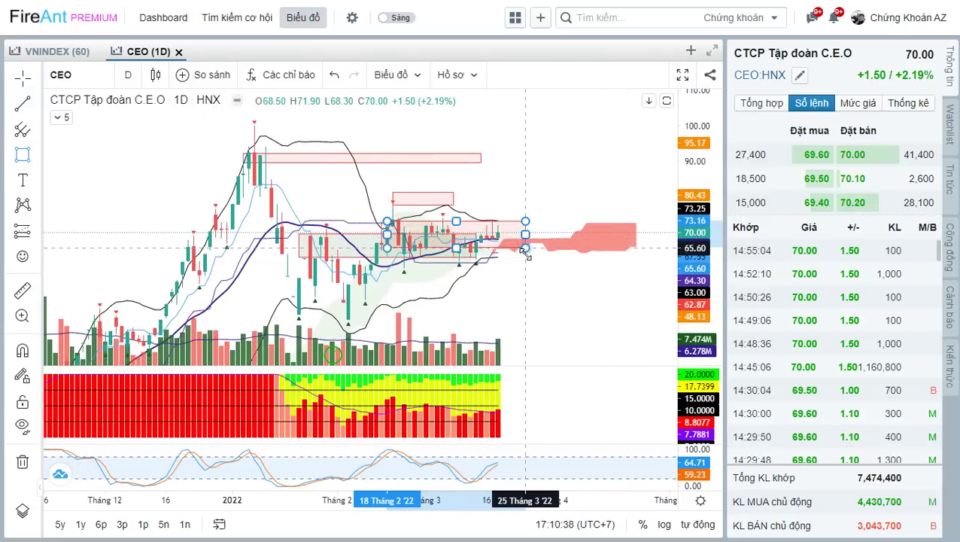
pyautogui.click(560, 287)
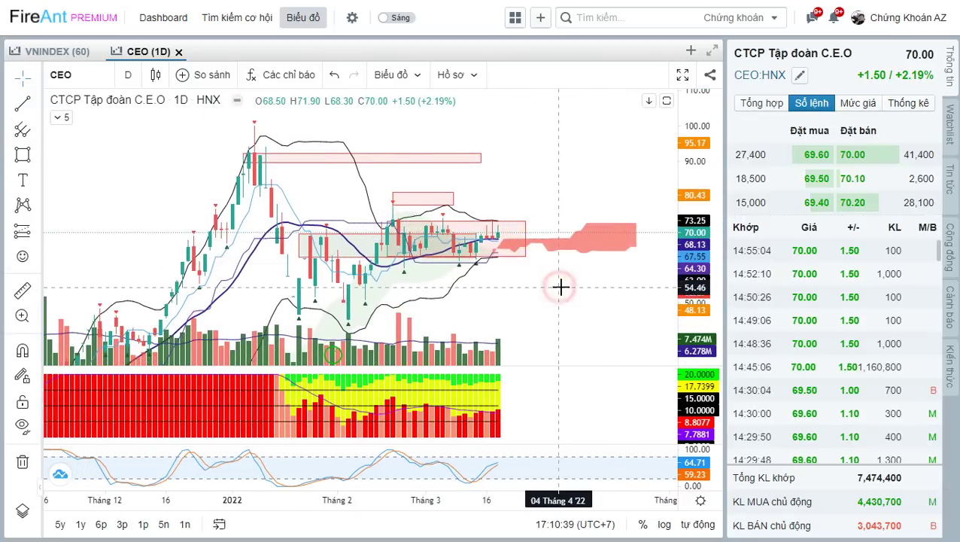
pyautogui.click(354, 239)
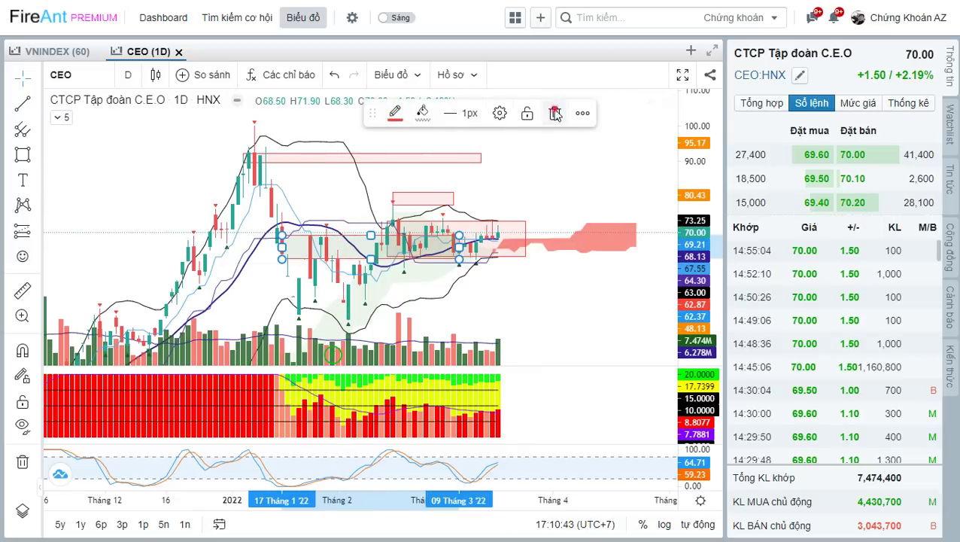
pyautogui.click(536, 167)
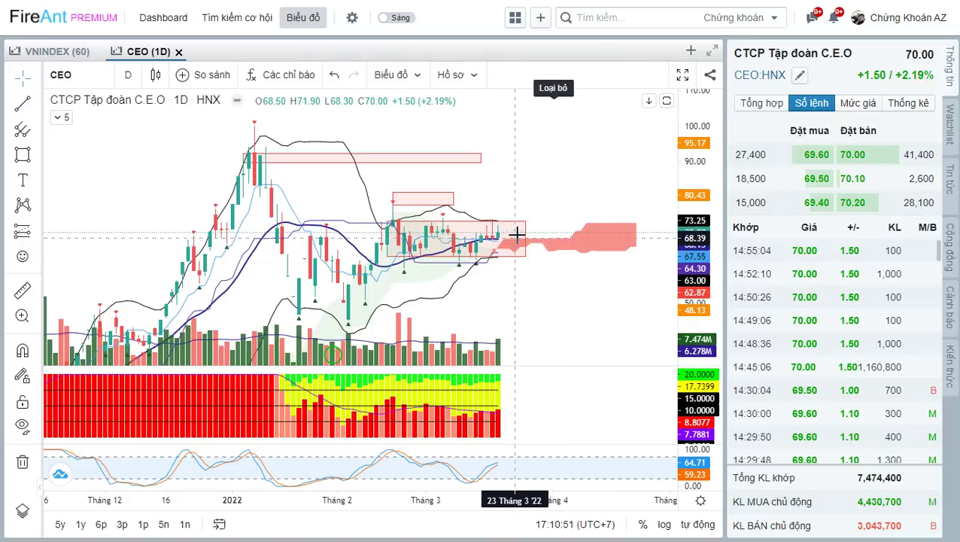
pyautogui.click(522, 239)
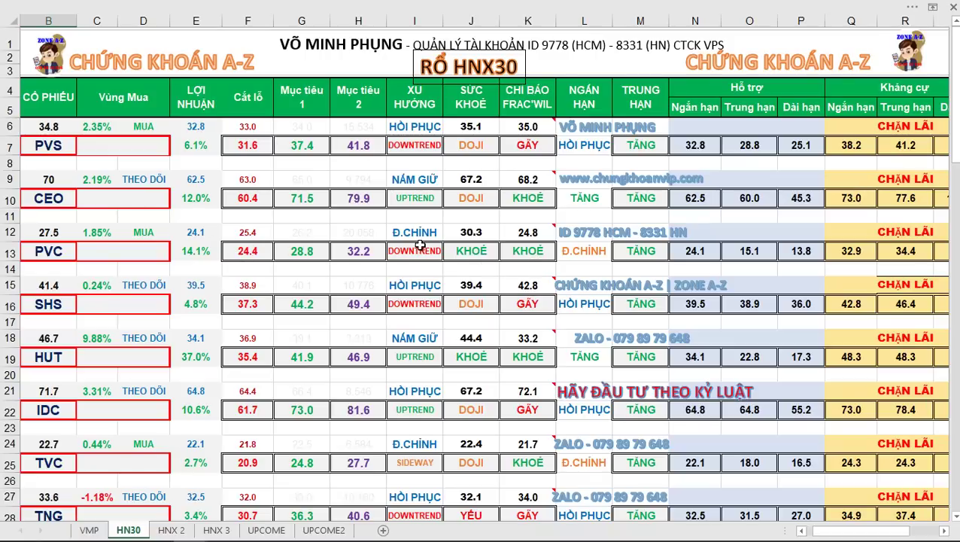
# Step: Circle PVC's trend cells in Excel's HN30 sheet, point an arrow labelled "Balance" at them, and clear the markings
pyautogui.moveTo(426, 232)
pyautogui.mouseDown()
pyautogui.moveTo(384, 237)
pyautogui.moveTo(440, 255)
pyautogui.mouseUp()
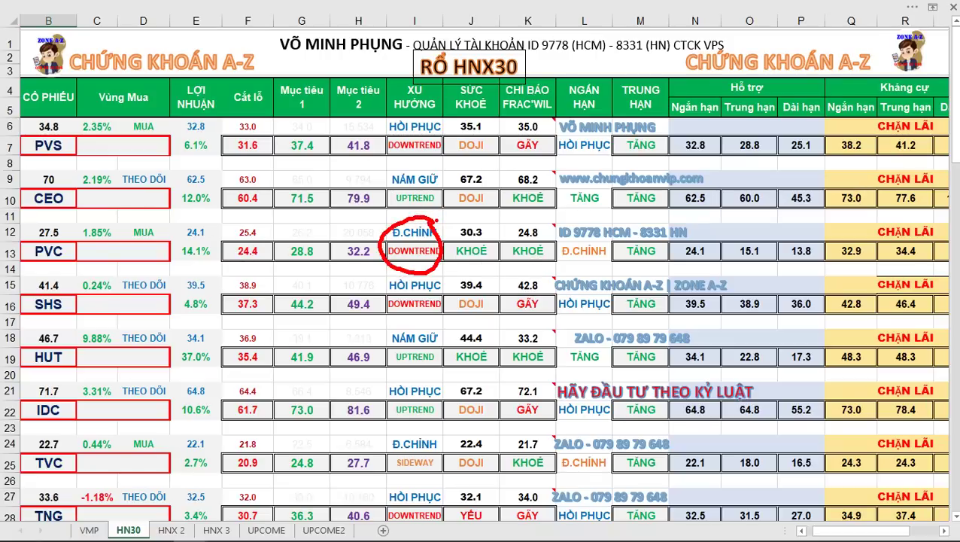
pyautogui.moveTo(440, 232); pyautogui.dragTo(485, 211)
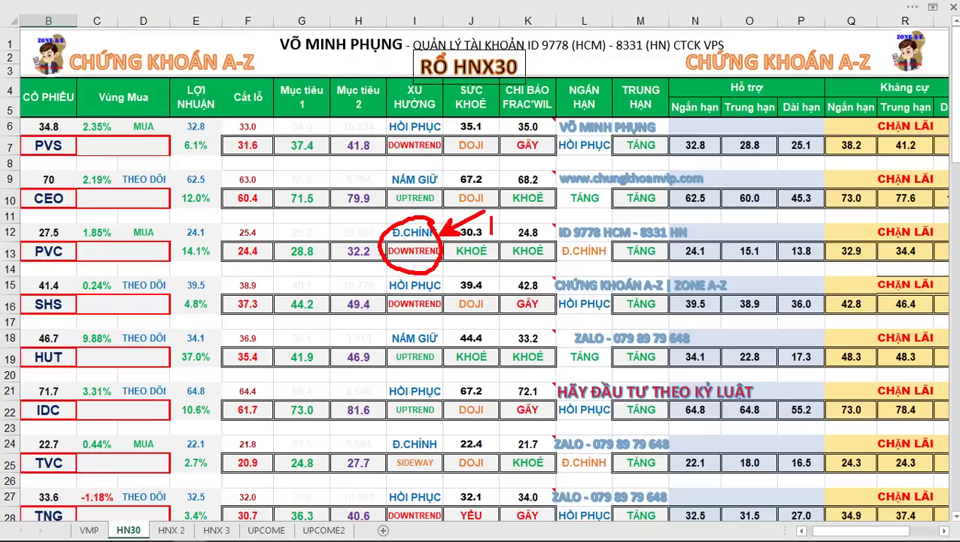
pyautogui.write('Balance')
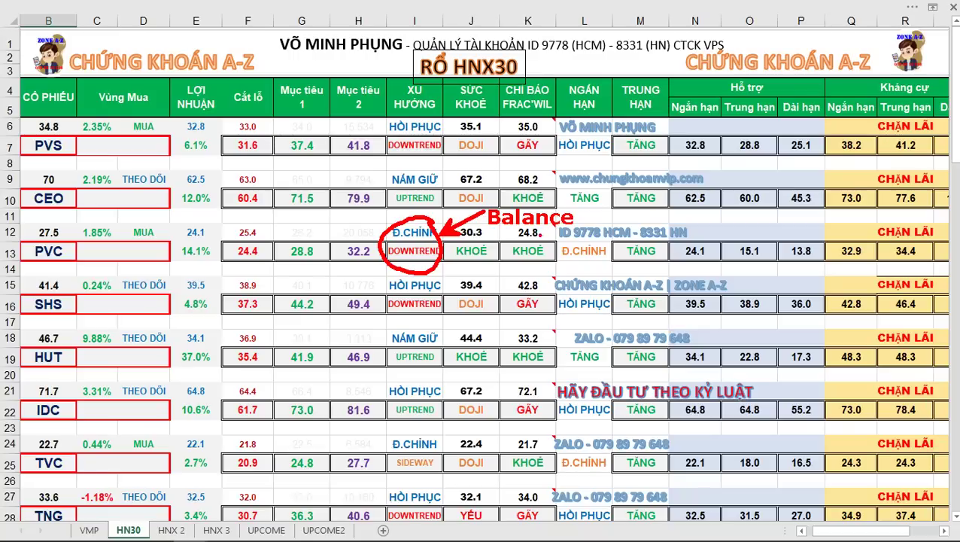
pyautogui.press('Escape')
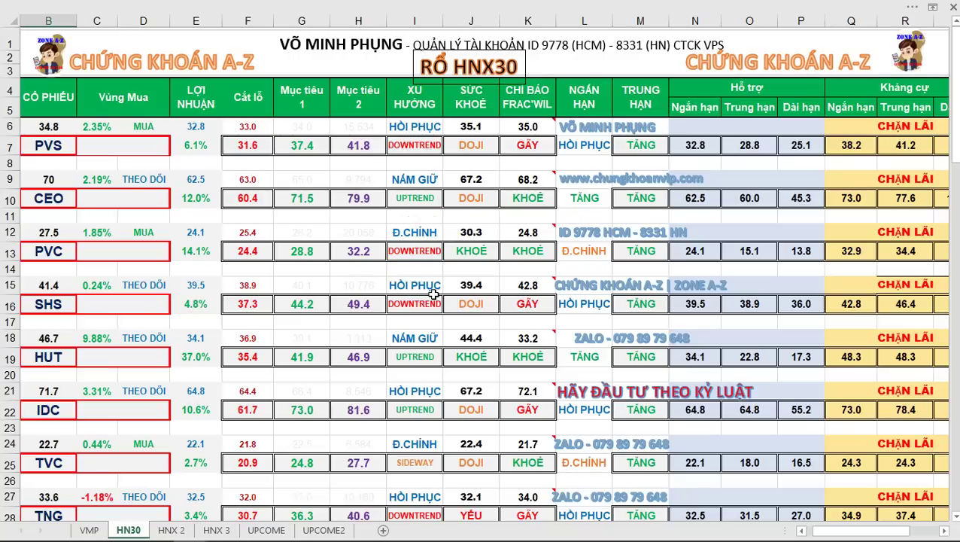
# Step: Uncover HUT's hidden buy-zone values, cover them again, and select its first and second target cells
pyautogui.scroll(-1, 485, 309)
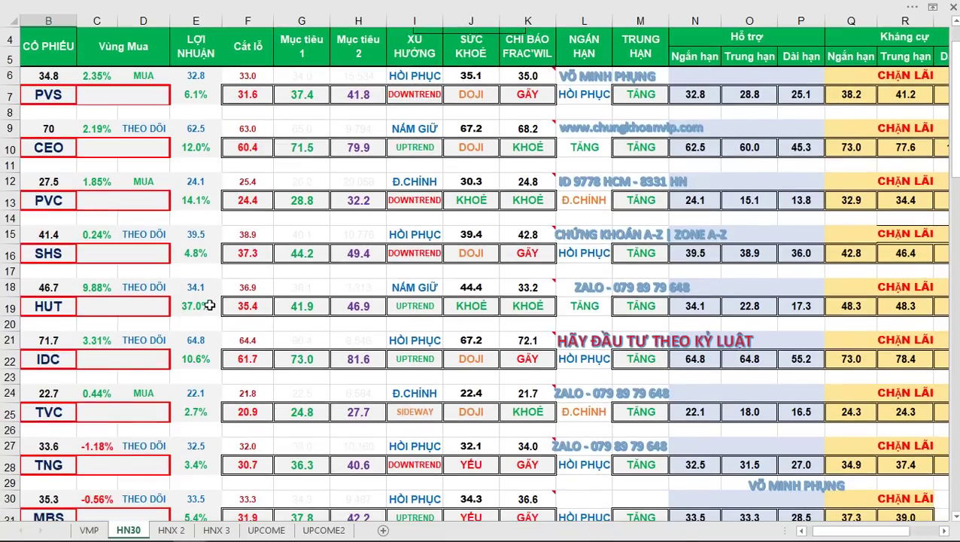
pyautogui.hotkey('ctrl', 'v')
pyautogui.moveTo(112, 307)
pyautogui.mouseDown()
pyautogui.moveTo(134, 331)
pyautogui.moveTo(110, 317)
pyautogui.mouseUp()
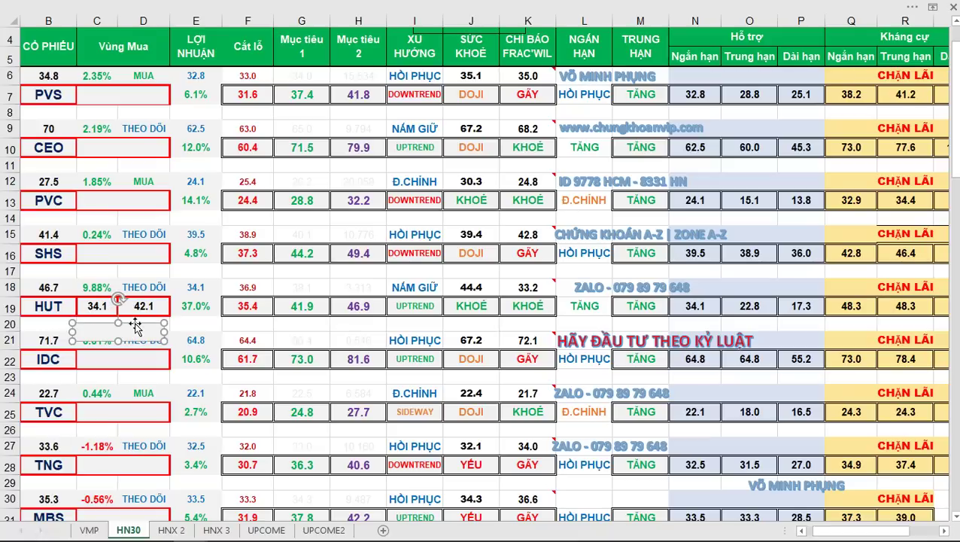
pyautogui.moveTo(134, 325); pyautogui.dragTo(135, 324)
pyautogui.press('Delete')
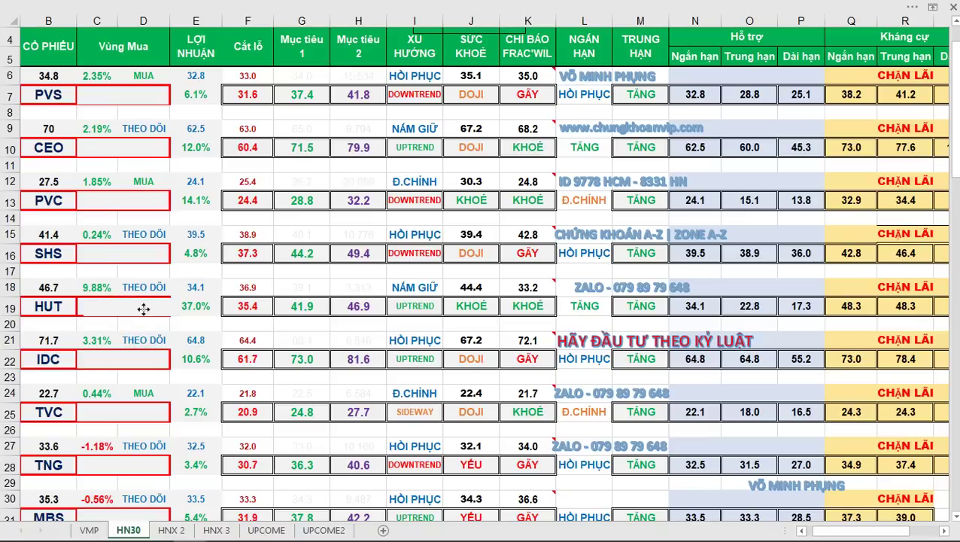
pyautogui.click(139, 309)
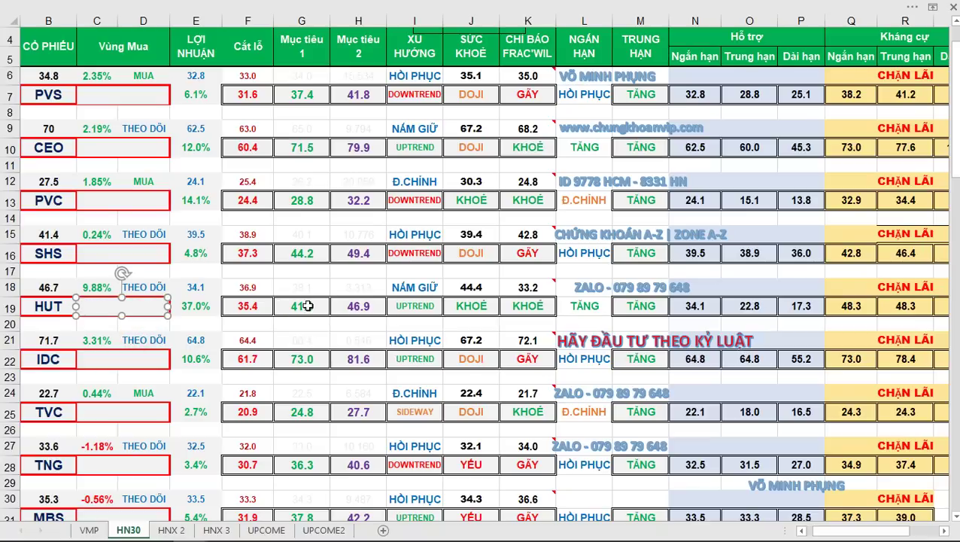
pyautogui.click(309, 304)
pyautogui.click(357, 305)
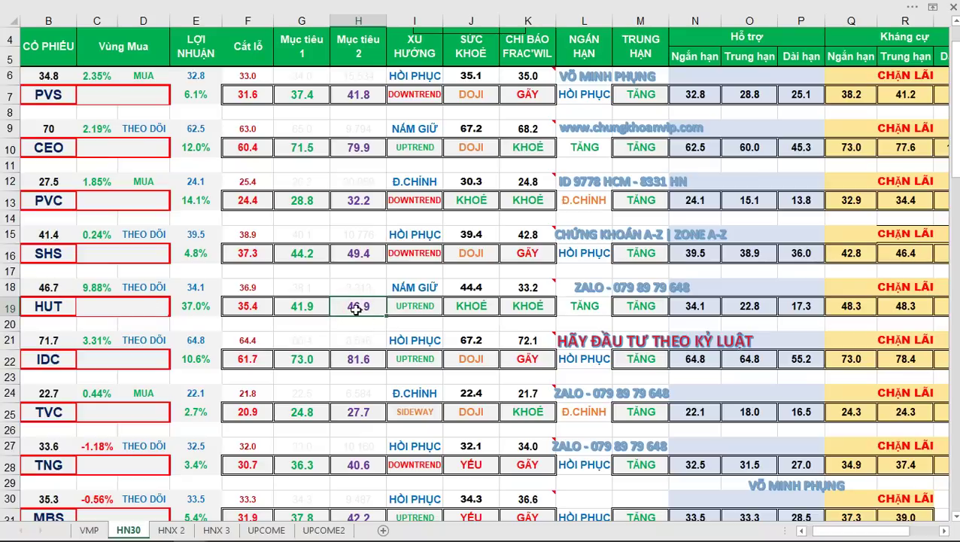
# Step: Switch to FireAnt and load the HUT daily chart with its latest candles in view
pyautogui.hotkey('alt', 'Tab')
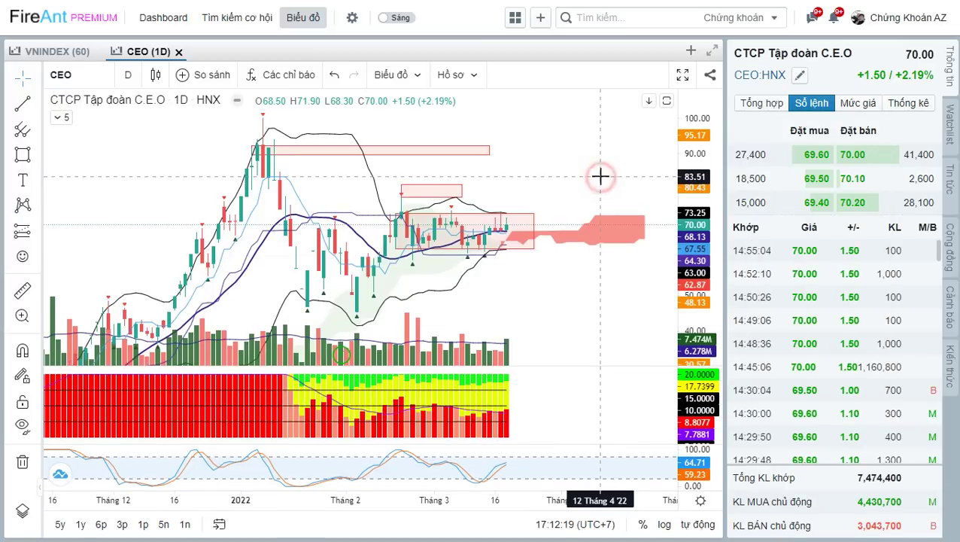
pyautogui.write('HUT')
pyautogui.press('Return')
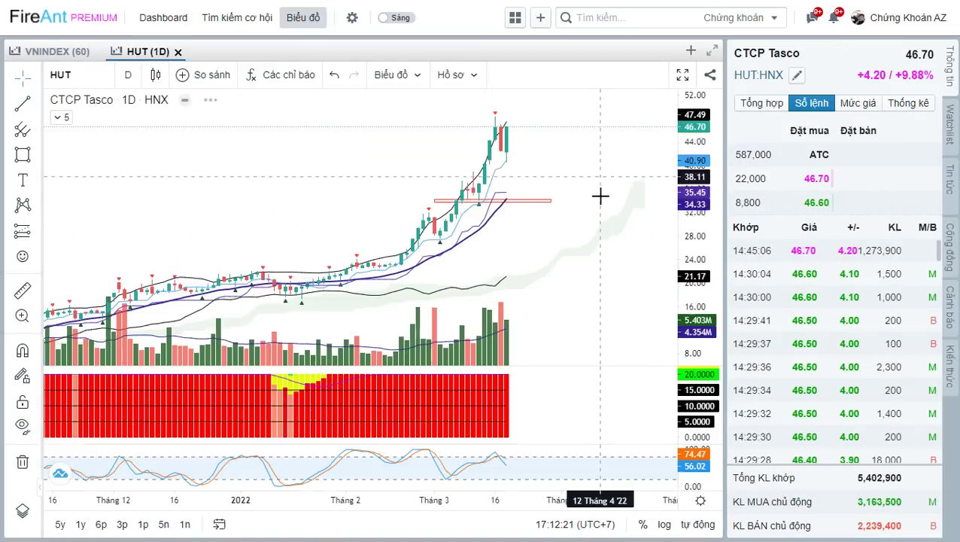
pyautogui.click(594, 146)
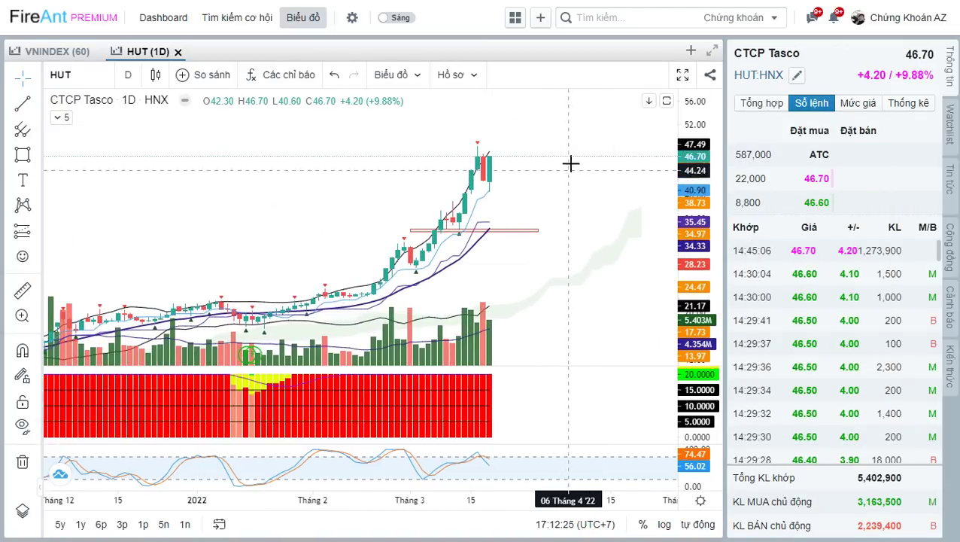
# Step: Measure HUT's price rise from its January 2022 base up to the latest candle's level, and clear the measurement
pyautogui.keyDown('shift'); pyautogui.click(294, 320); pyautogui.keyUp('shift')
pyautogui.click(540, 154)
pyautogui.click(581, 182)
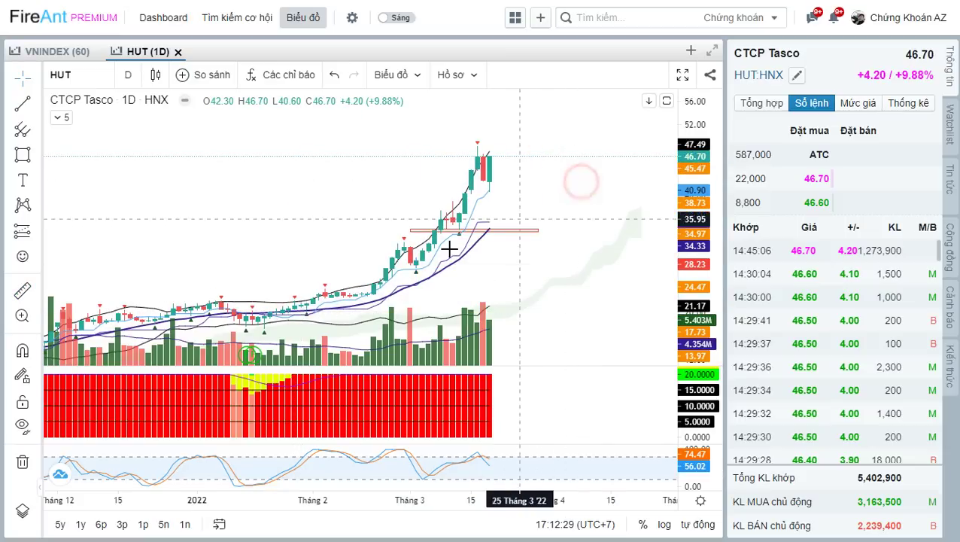
pyautogui.scroll(-2, 452, 248)
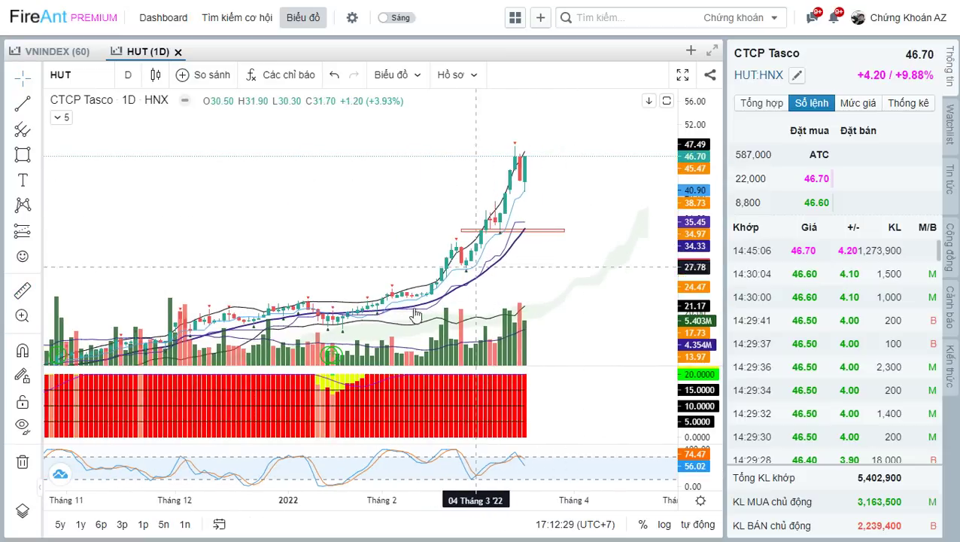
pyautogui.keyDown('shift'); pyautogui.click(346, 309); pyautogui.keyUp('shift')
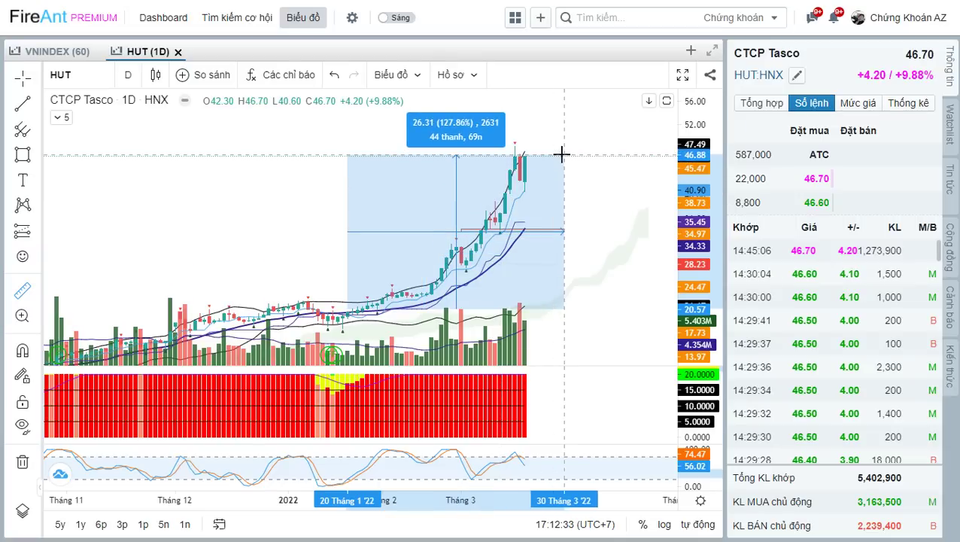
pyautogui.click(561, 156)
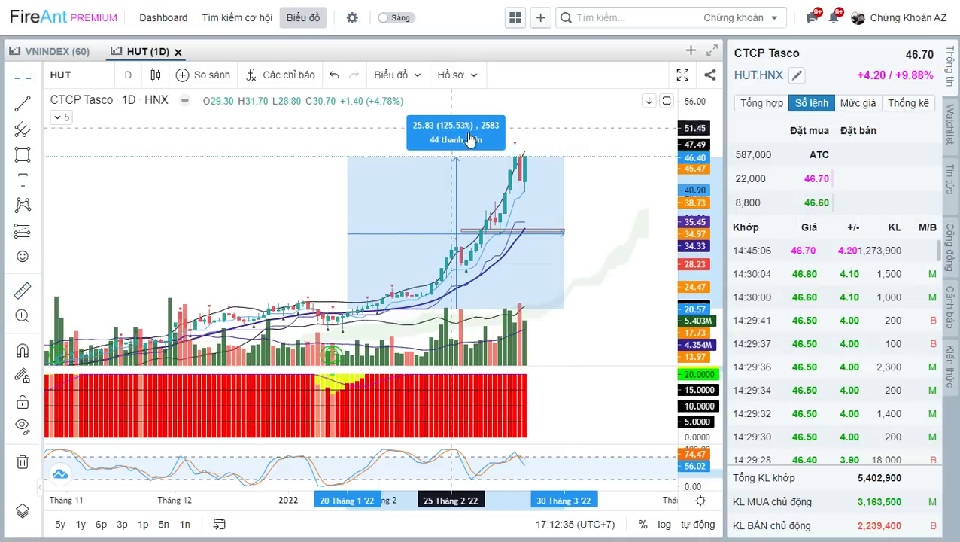
pyautogui.click(595, 185)
pyautogui.moveTo(599, 184); pyautogui.dragTo(538, 200)
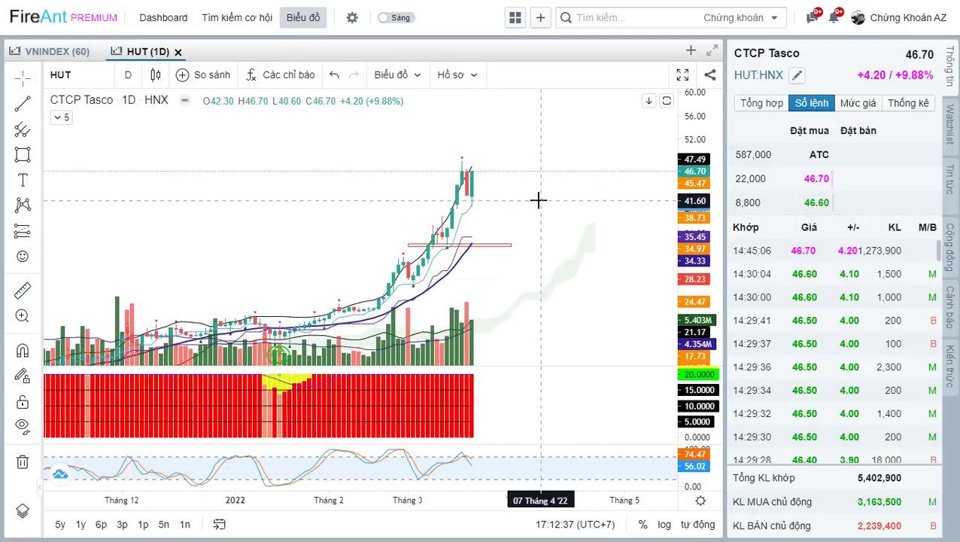
pyautogui.scroll(1, 538, 199)
# Step: Look through Excel's HN30 sheet down to TVC's row, and load the TVC daily chart in FireAnt
pyautogui.hotkey('alt', 'Tab')
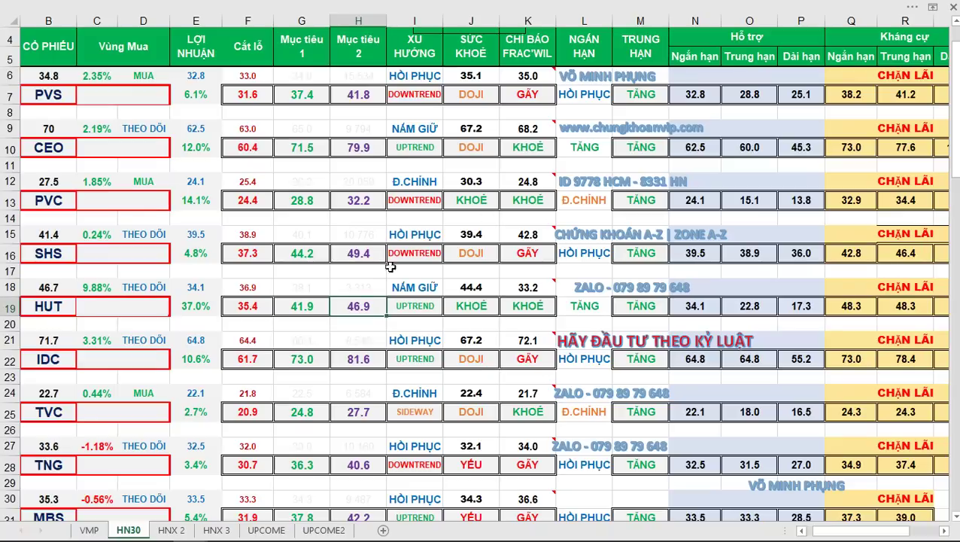
pyautogui.scroll(-1, 407, 275)
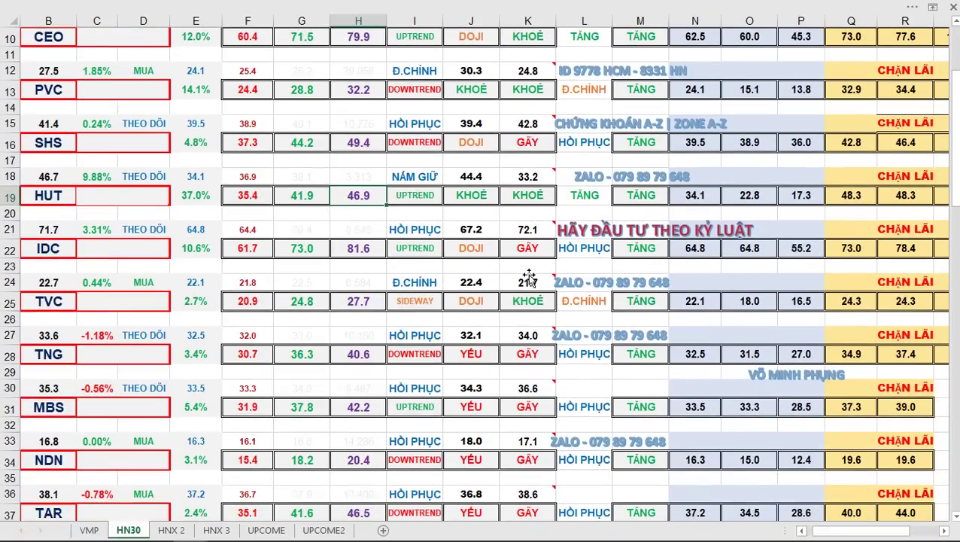
pyautogui.scroll(-1, 533, 278)
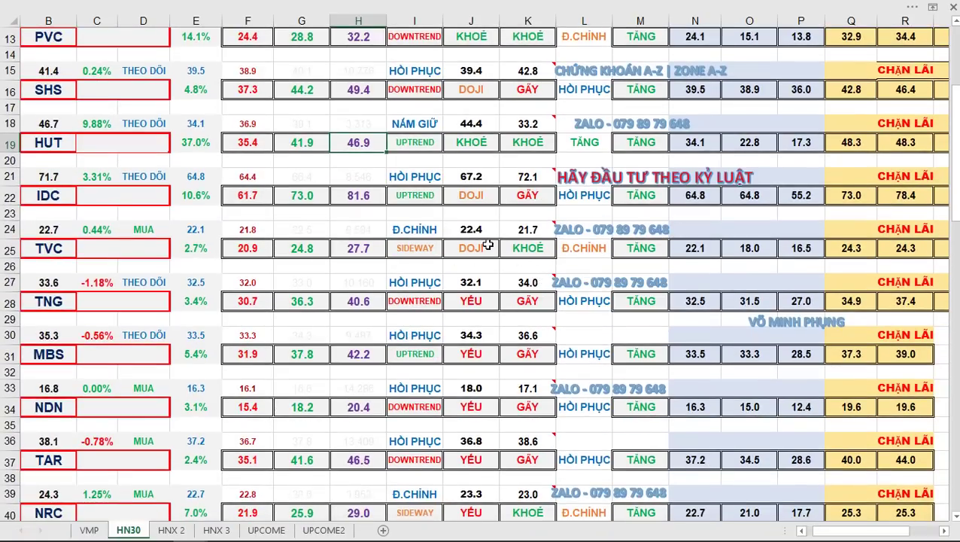
pyautogui.hotkey('alt', 'Tab')
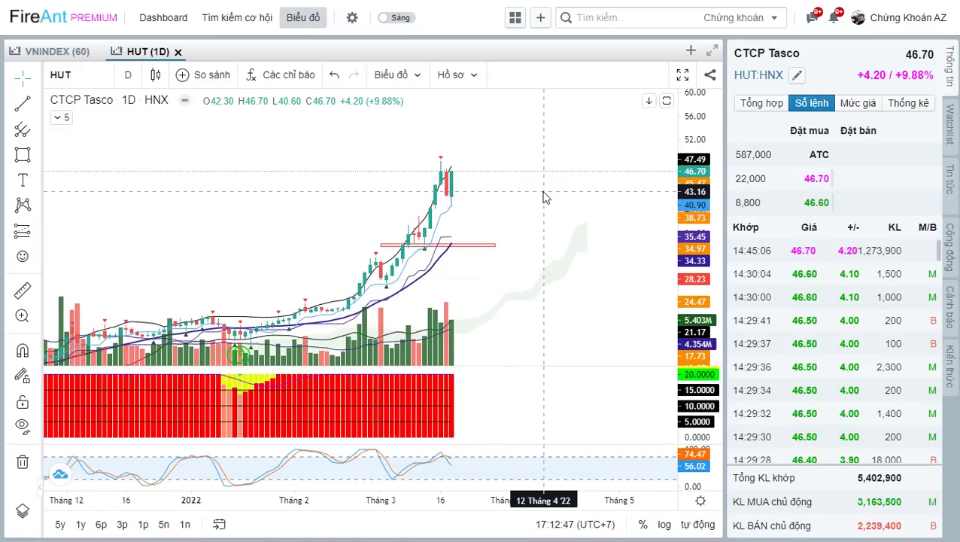
pyautogui.write('TVC')
pyautogui.press('Return')
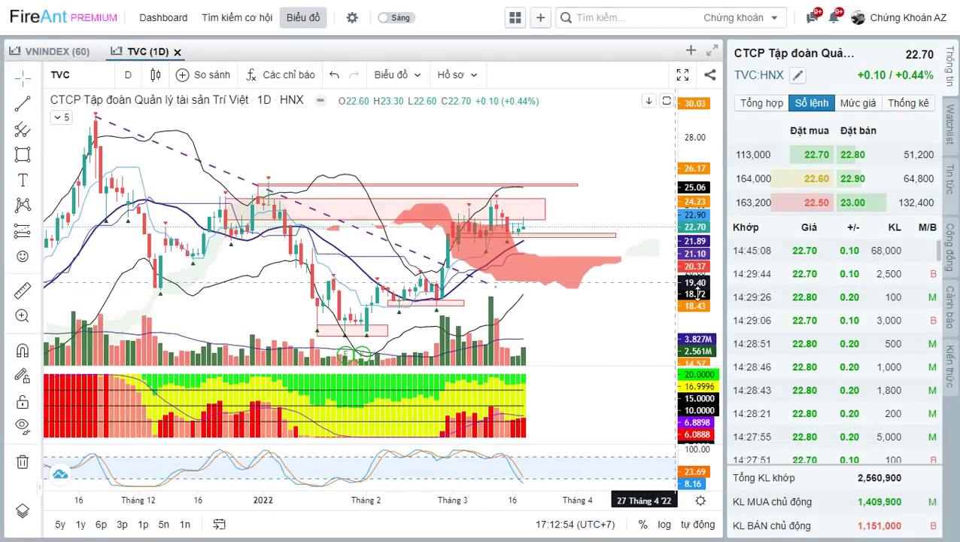
# Step: Annotate the TVC daily chart with the text "30%", clear it, and review the stock's recent price action
pyautogui.scroll(1, 639, 286)
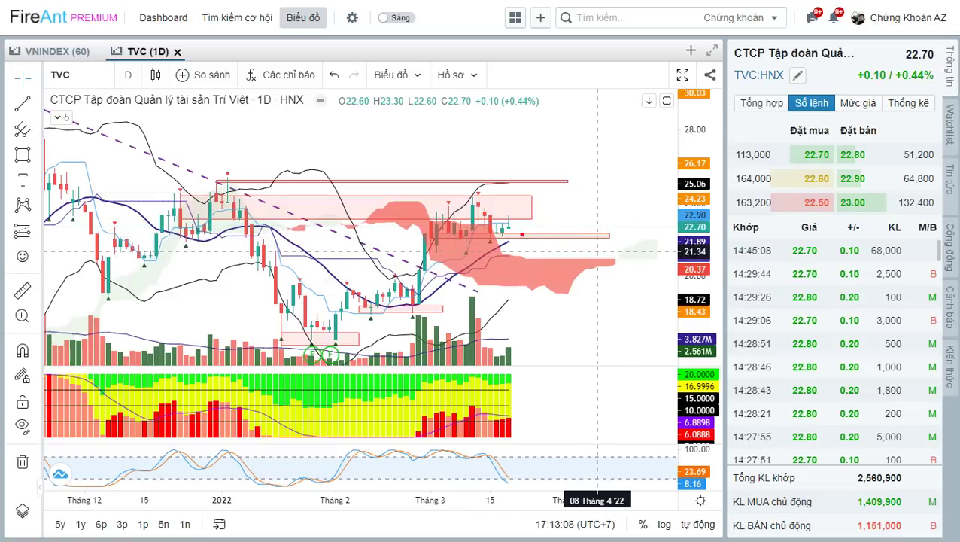
pyautogui.write('30%')
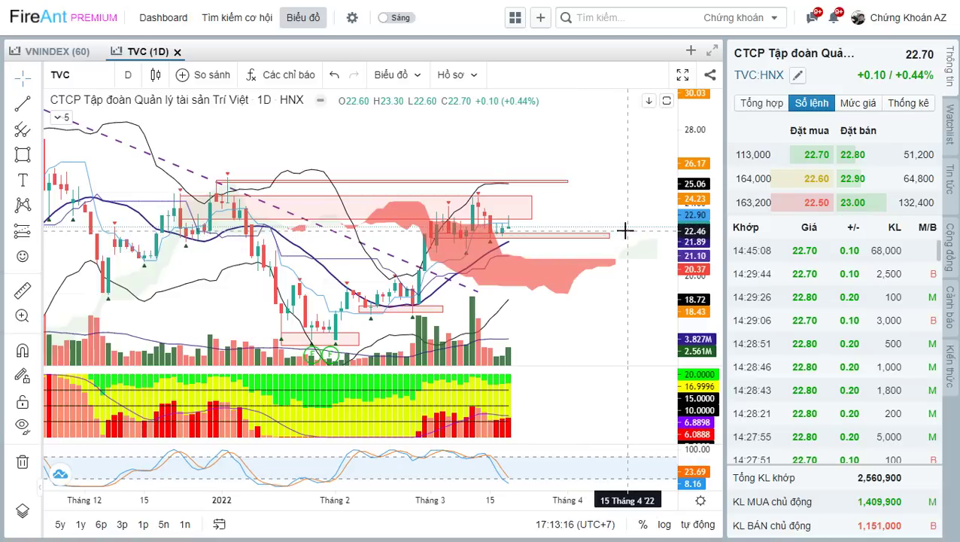
pyautogui.scroll(-1, 625, 232)
pyautogui.scroll(2, 624, 231)
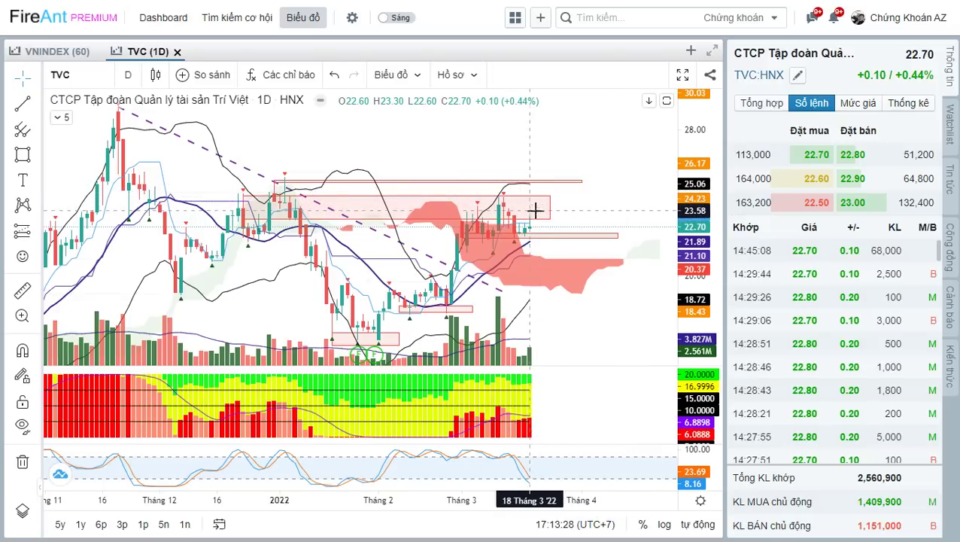
# Step: Look up NRC further down Excel's HN30 sheet, and load its daily chart in FireAnt with the latest candles in view
pyautogui.hscroll(1, 563, 216)
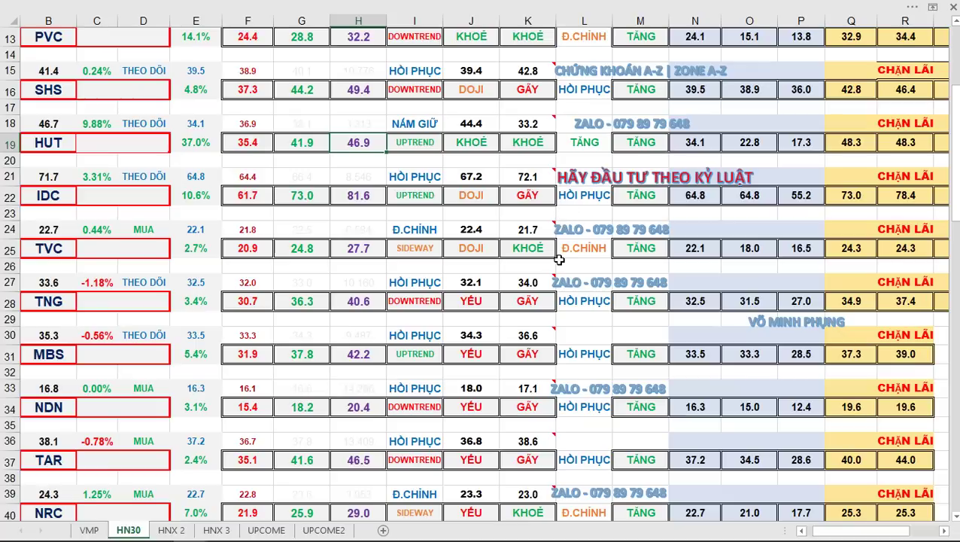
pyautogui.scroll(-1, 551, 199)
pyautogui.scroll(-1, 511, 251)
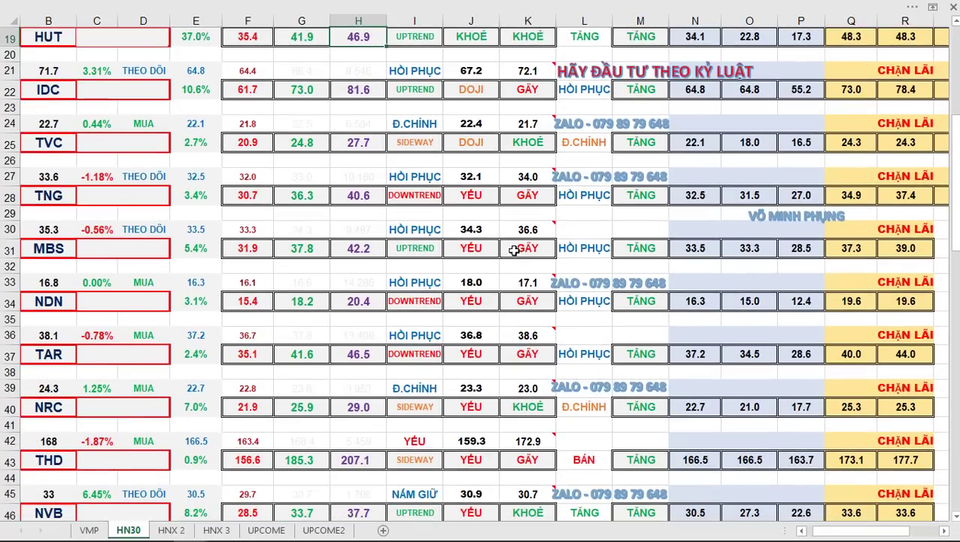
pyautogui.scroll(-2, 519, 271)
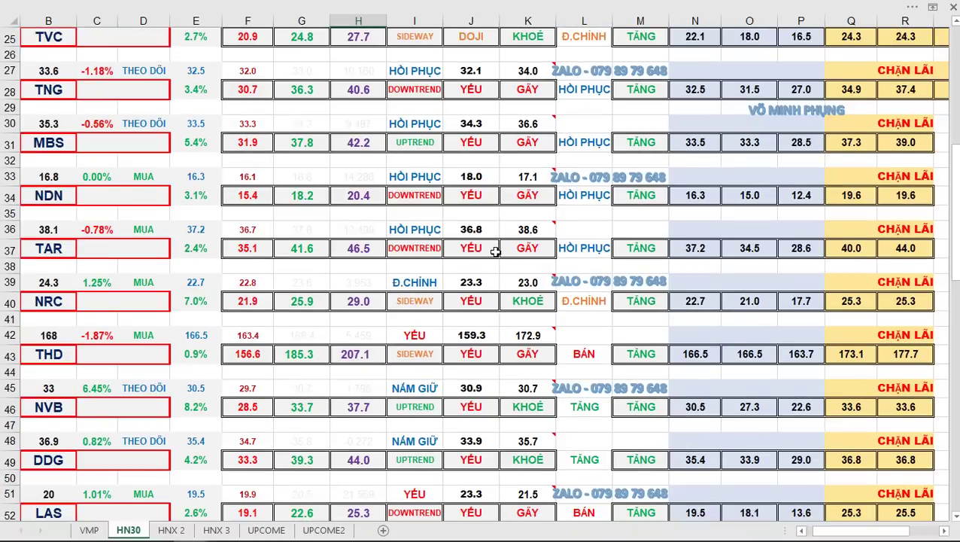
pyautogui.scroll(-1, 547, 249)
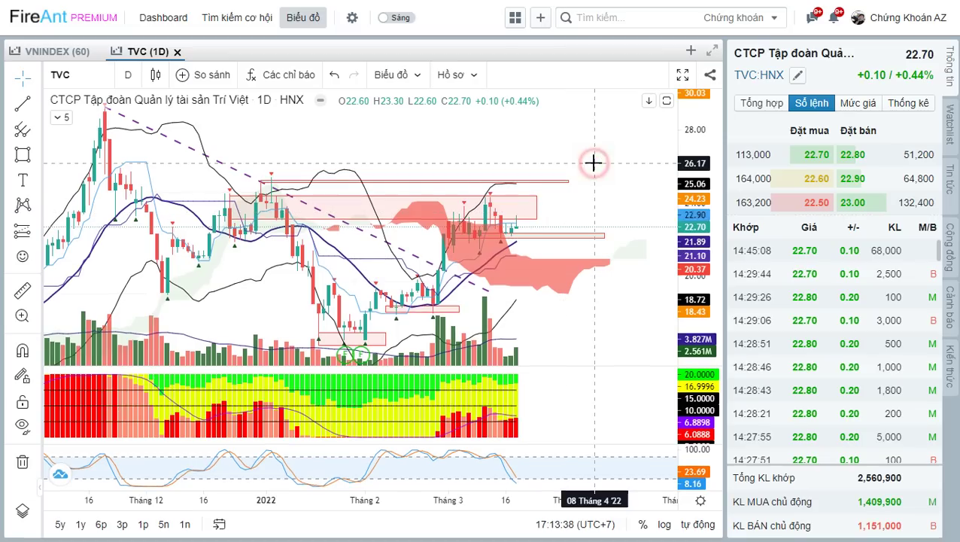
pyautogui.write('NRC')
pyautogui.press('Return')
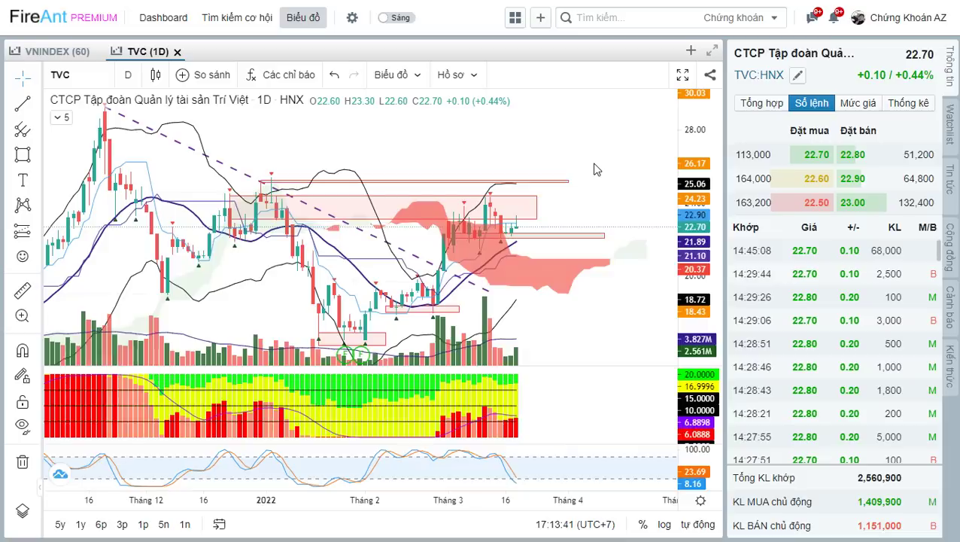
pyautogui.scroll(-3, 614, 293)
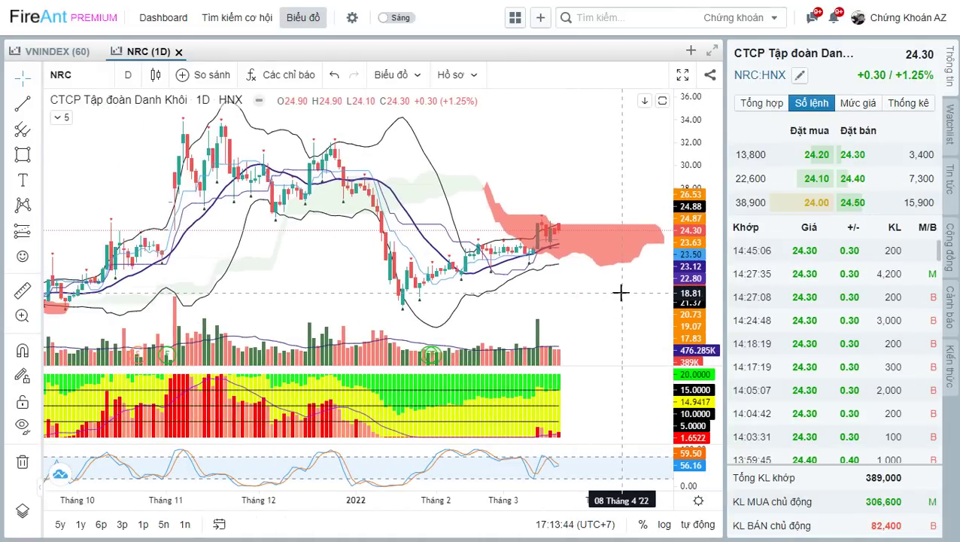
pyautogui.scroll(3, 620, 293)
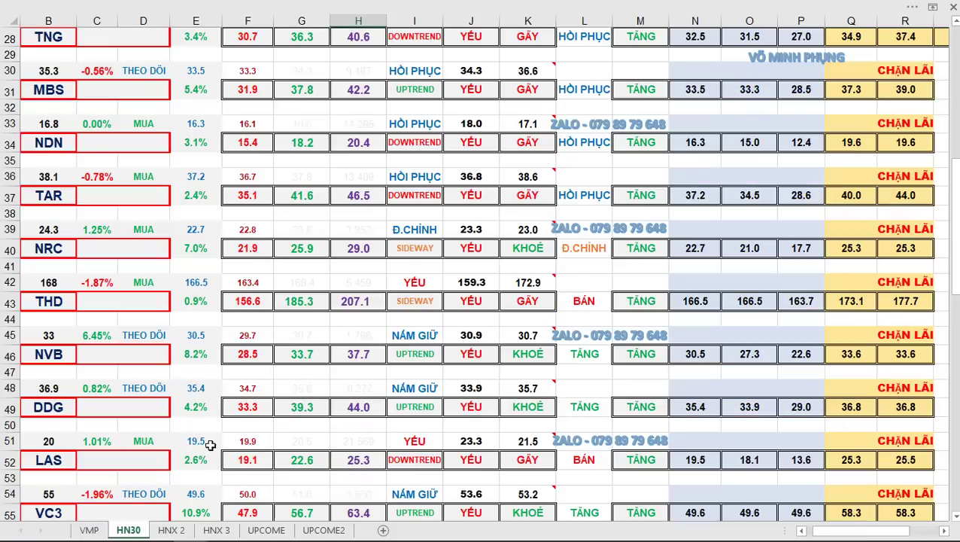
# Step: Enter NRC as the recommended stock's ticker in Excel's VMP sheet, and return to the HN30 sheet
pyautogui.click(88, 531)
pyautogui.click(231, 44)
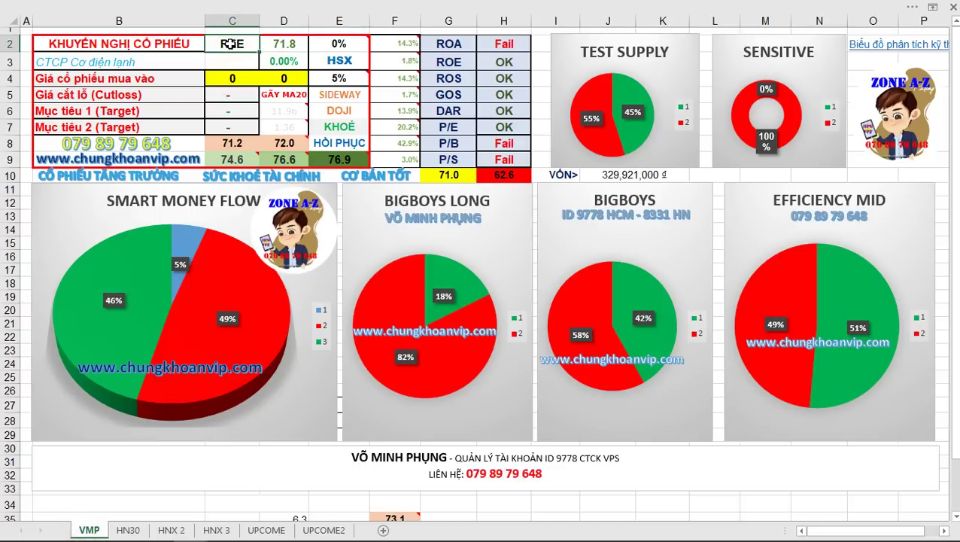
pyautogui.press('Return')
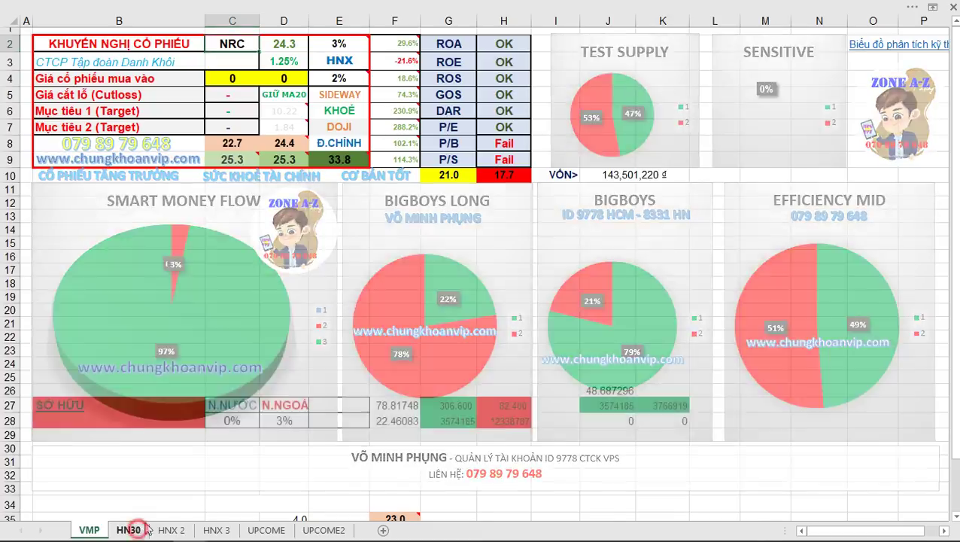
pyautogui.click(128, 531)
# Step: Switch to FireAnt's NRC chart, point two arrows at the January 2022 price drop, and box the latest candles
pyautogui.hotkey('alt', 'Tab')
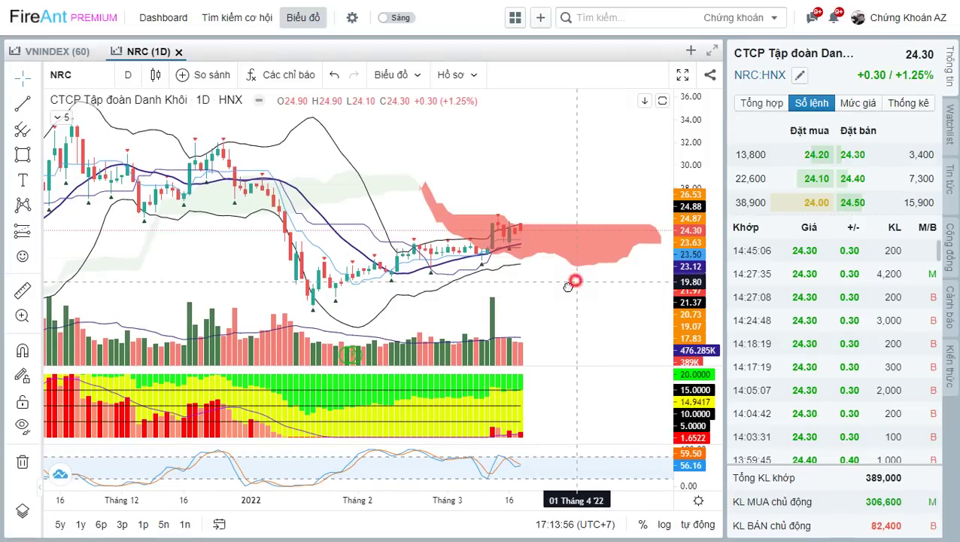
pyautogui.moveTo(577, 281); pyautogui.dragTo(554, 293)
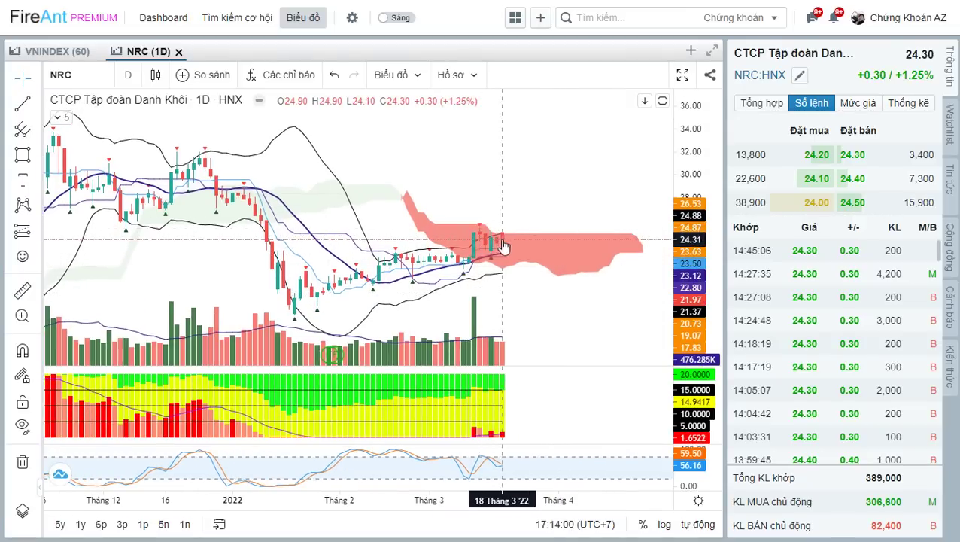
pyautogui.scroll(-2, 538, 249)
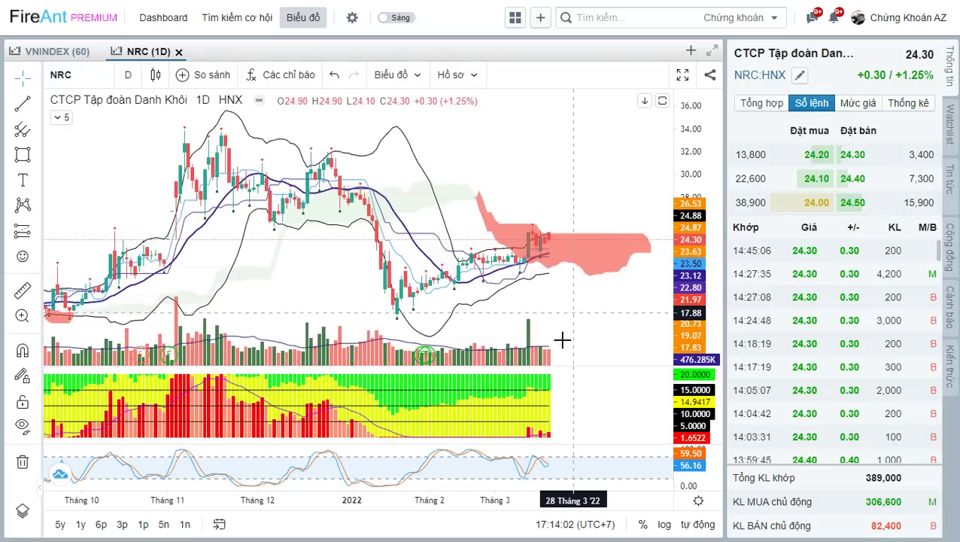
pyautogui.moveTo(393, 257); pyautogui.dragTo(450, 225)
pyautogui.moveTo(379, 209); pyautogui.dragTo(450, 226)
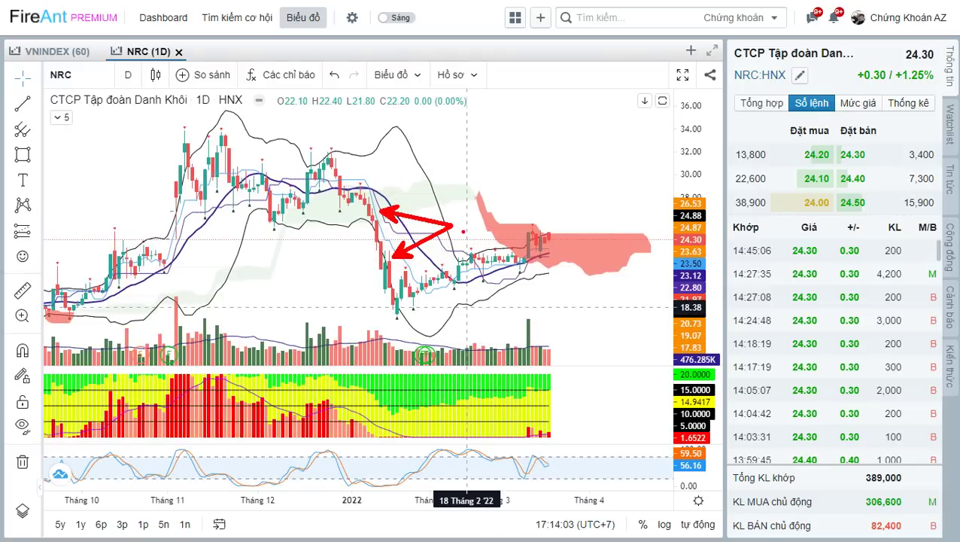
pyautogui.moveTo(517, 230); pyautogui.dragTo(561, 242)
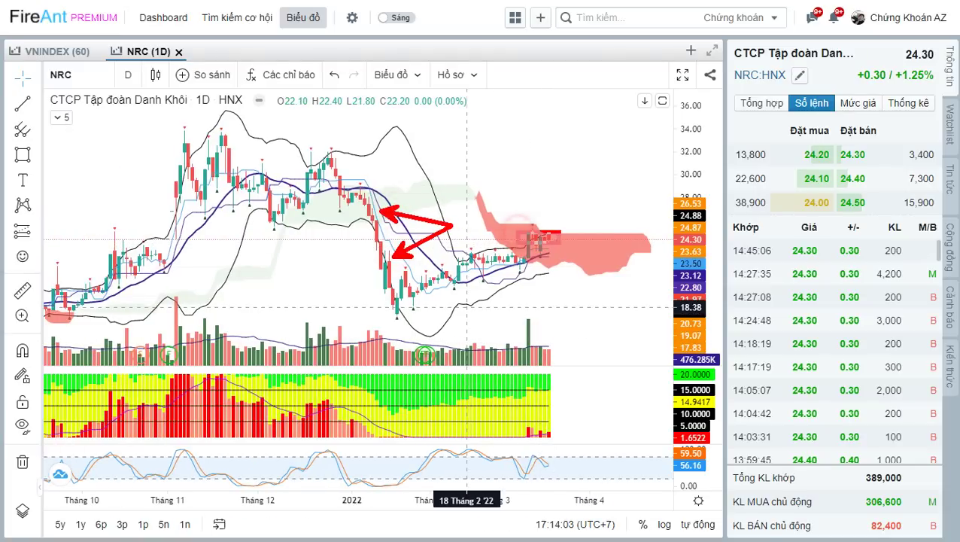
pyautogui.click(567, 244)
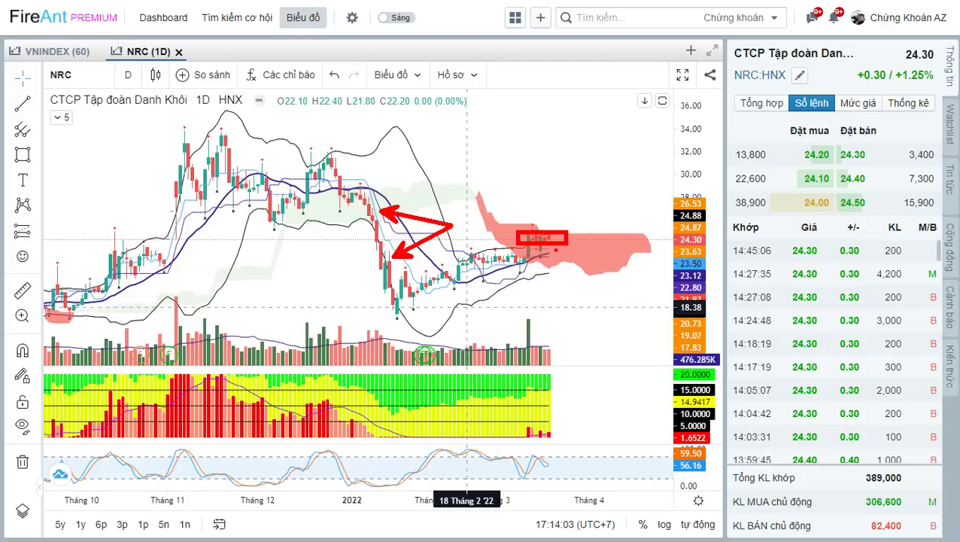
# Step: Point an arrow labelled "NEC" at NRC's latest candles, and clear the markings
pyautogui.scroll(2, 572, 297)
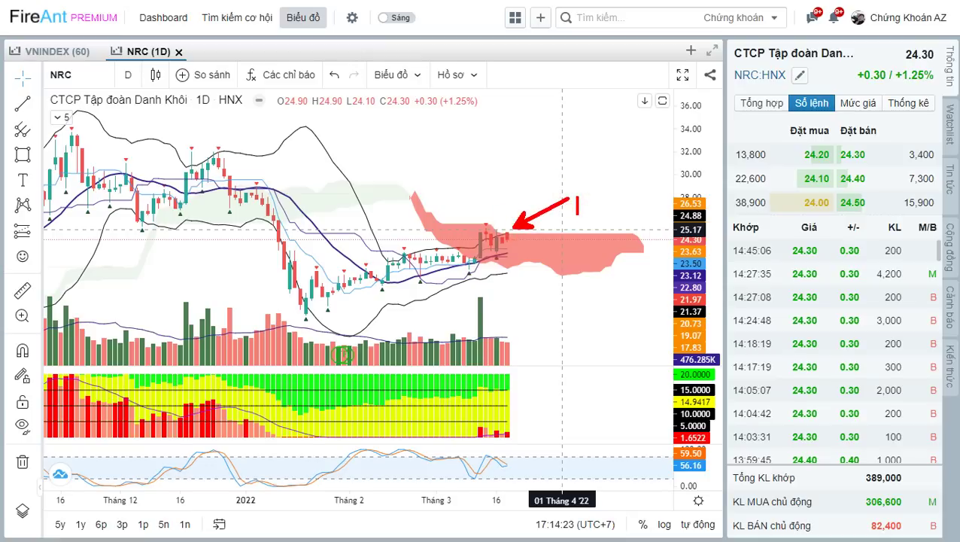
pyautogui.write('NEC')
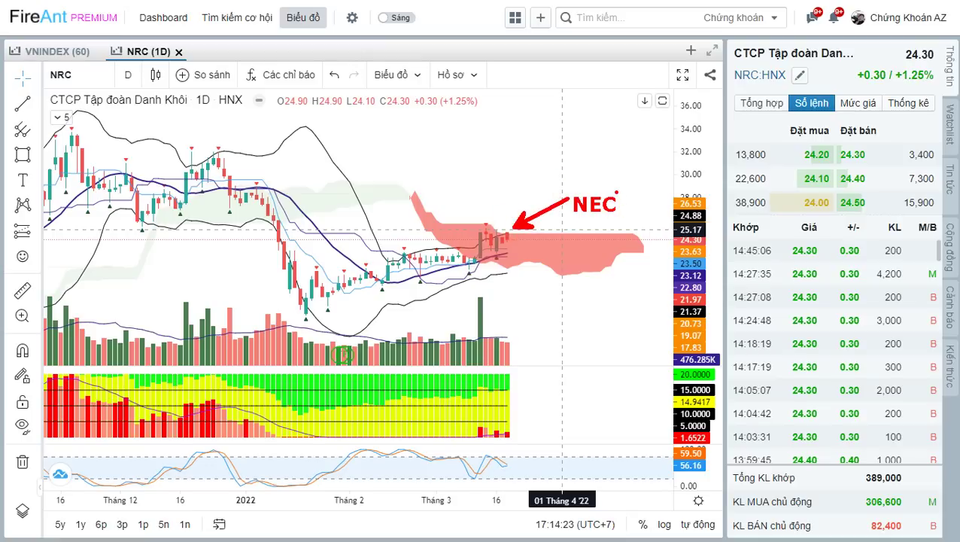
pyautogui.press('Escape')
# Step: Look through Excel's HN30 sheet below NRC for NVB, and load the NVB daily chart in FireAnt
pyautogui.hotkey('alt', 'Tab')
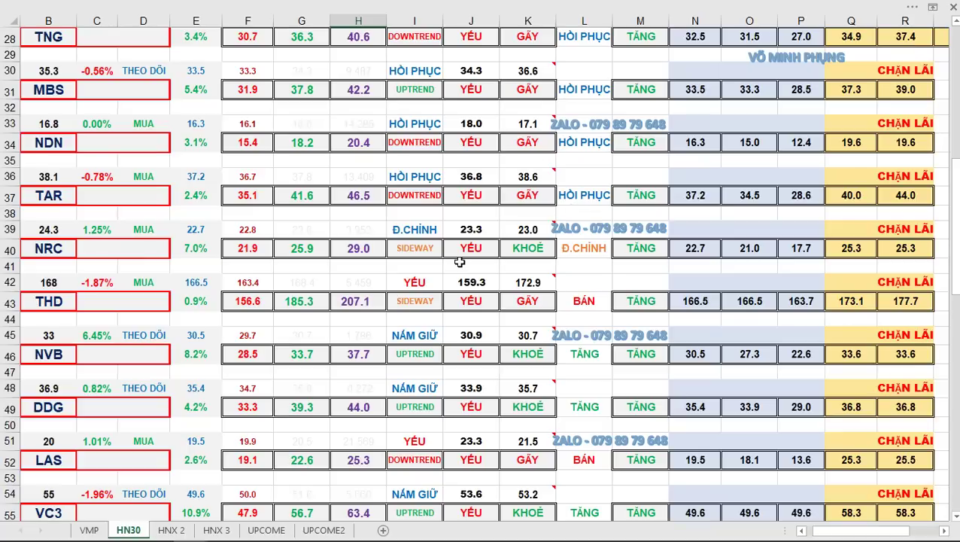
pyautogui.scroll(-1, 459, 262)
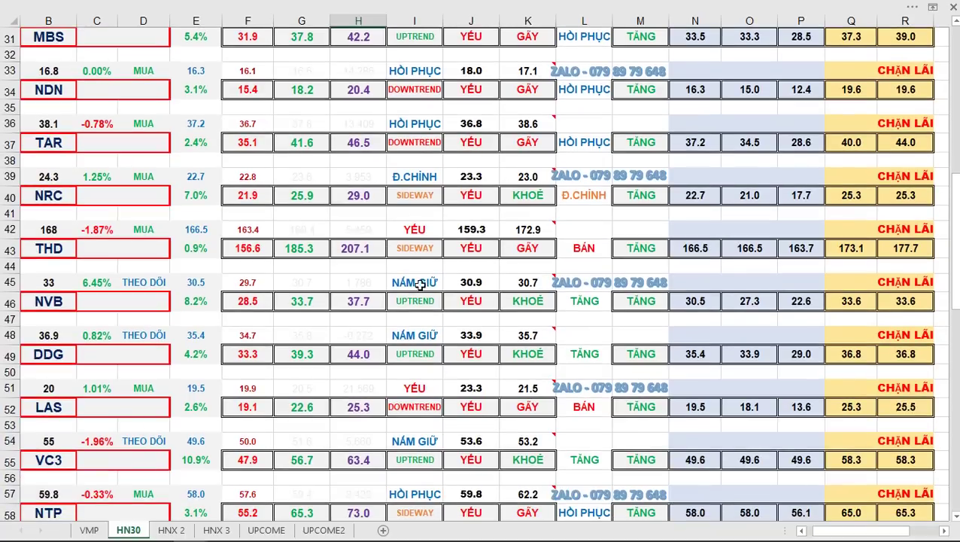
pyautogui.scroll(-2, 543, 290)
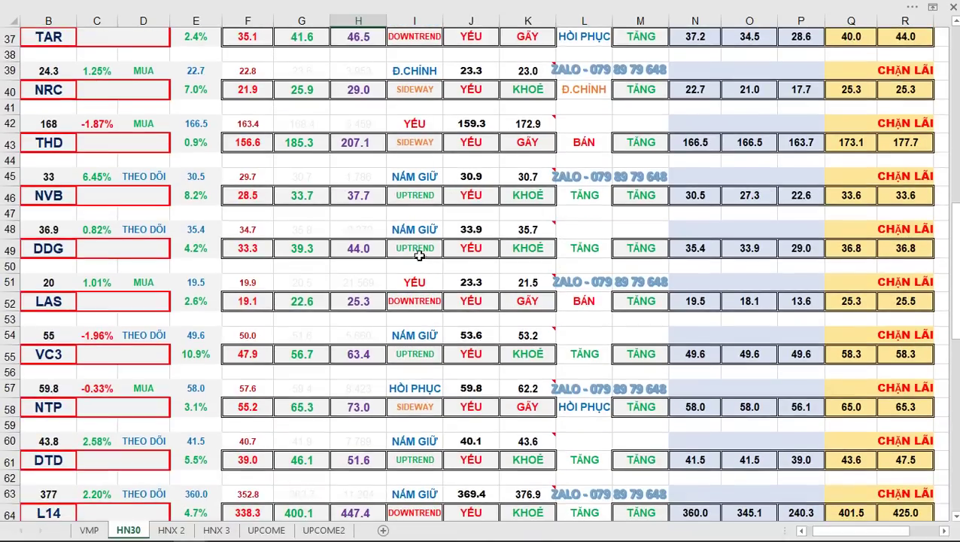
pyautogui.scroll(-1, 550, 233)
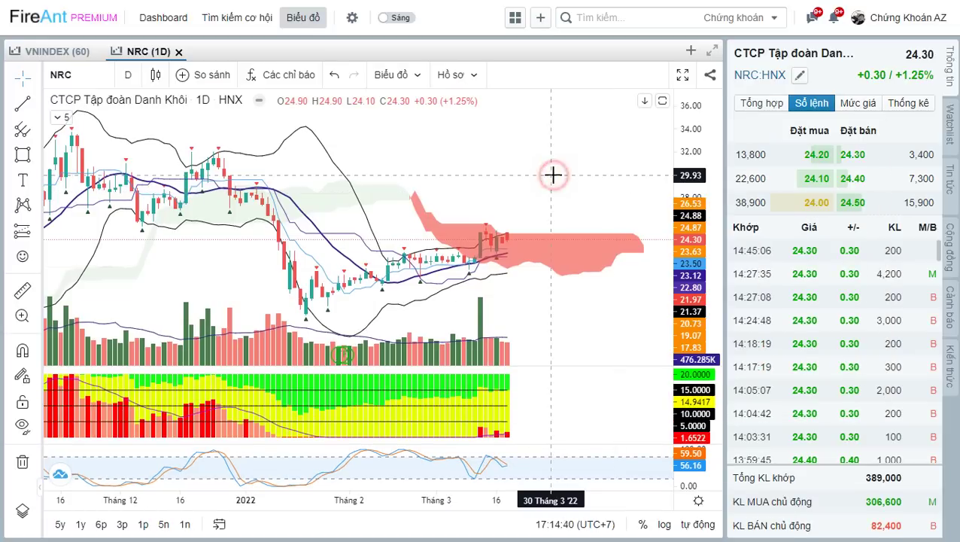
pyautogui.write('NVB')
pyautogui.press('Return')
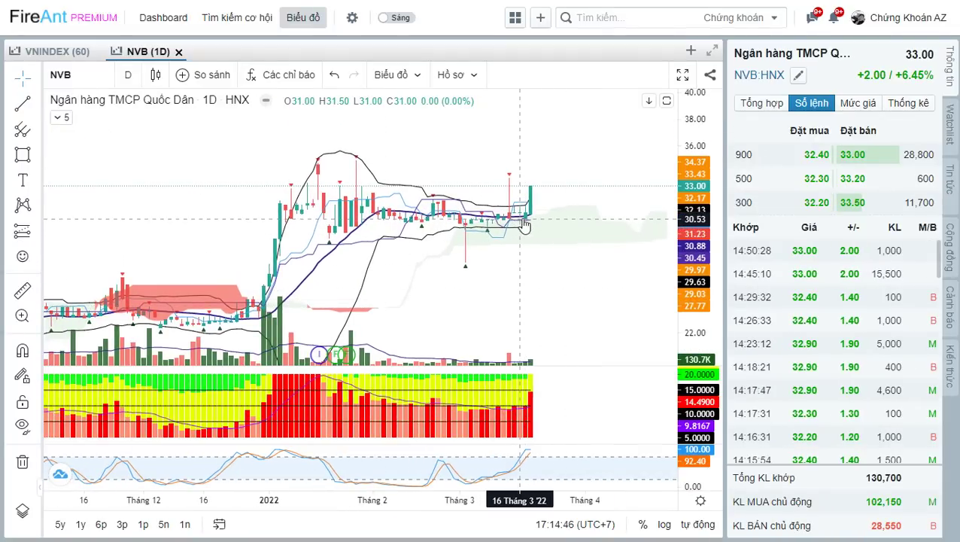
# Step: Examine NVB's latest candles on the daily chart, and switch back to Excel's HN30 sheet
pyautogui.moveTo(579, 253); pyautogui.dragTo(571, 252)
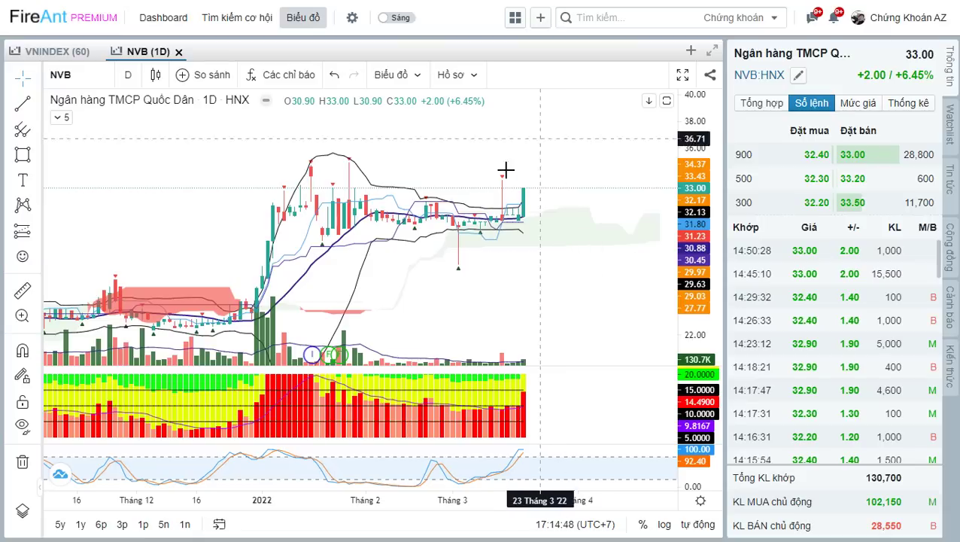
pyautogui.click(565, 253)
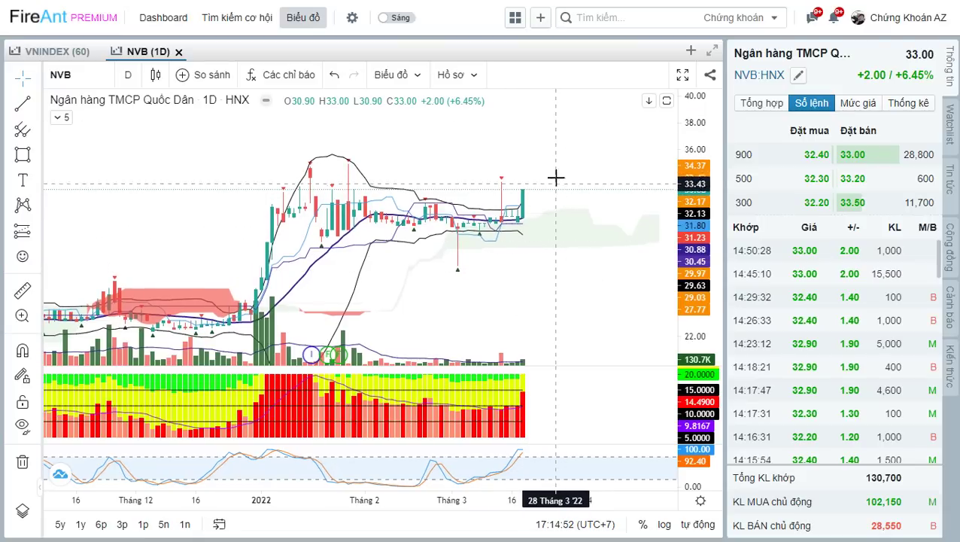
pyautogui.hotkey('alt', 'Tab')
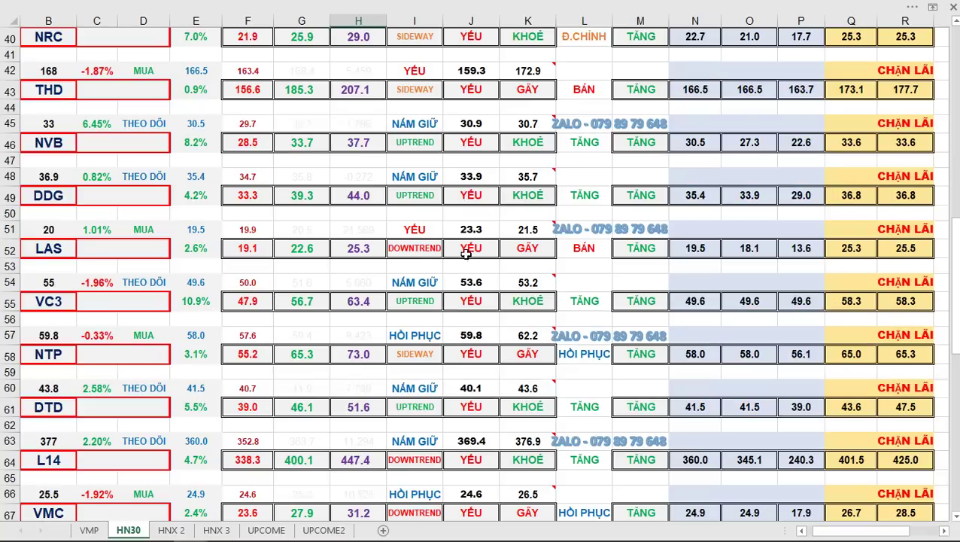
# Step: Switch to FireAnt and load the DDG daily chart, leaving free space after the latest candles
pyautogui.hotkey('alt', 'Tab')
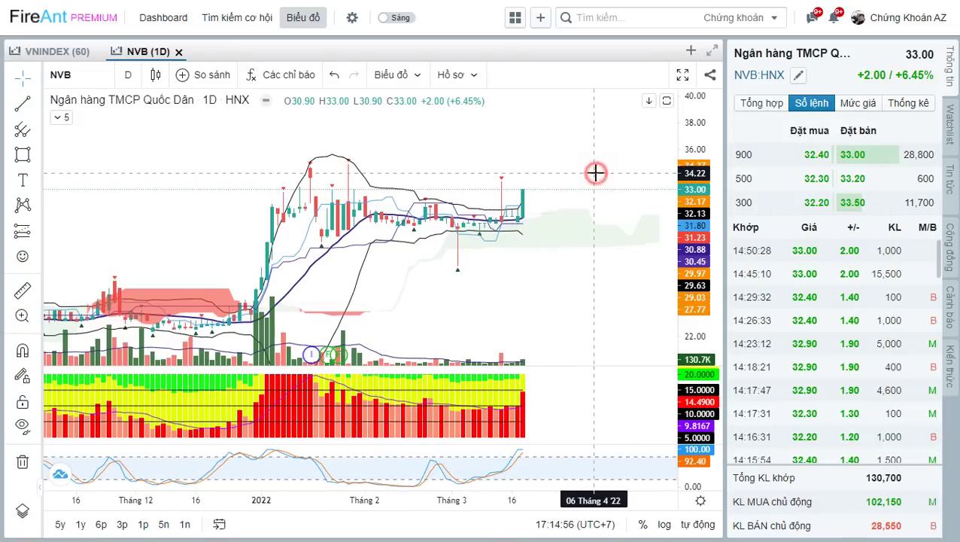
pyautogui.write('DDG')
pyautogui.press('Return')
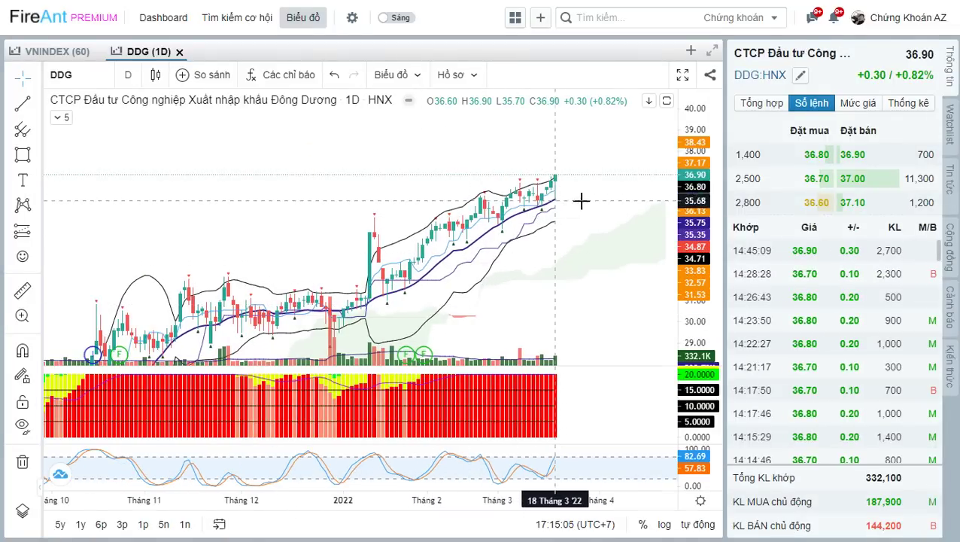
pyautogui.moveTo(589, 188); pyautogui.dragTo(521, 217)
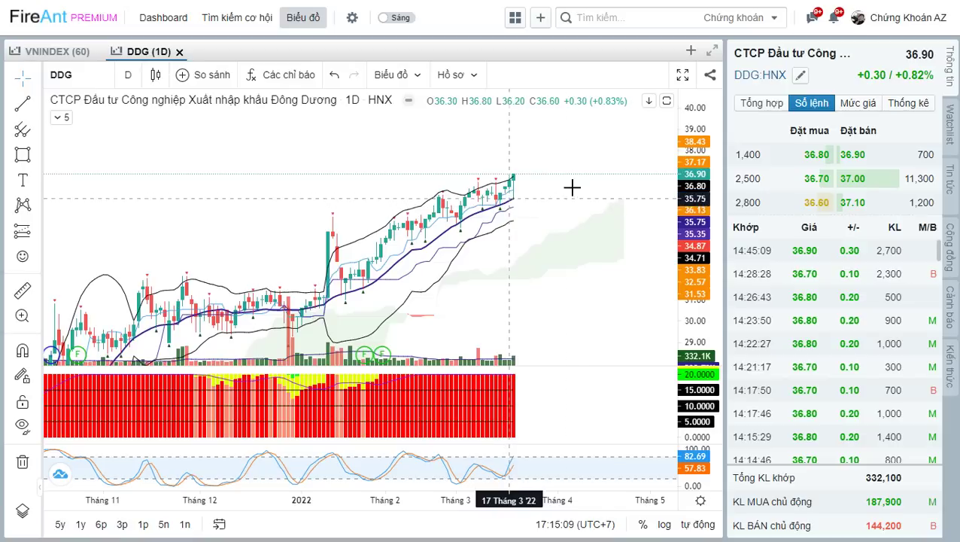
# Step: Measure a price drop from about 36.84 to 36.01 beside the latest DDG candle and clear the measurement
pyautogui.keyDown('shift'); pyautogui.click(550, 176); pyautogui.keyUp('shift')
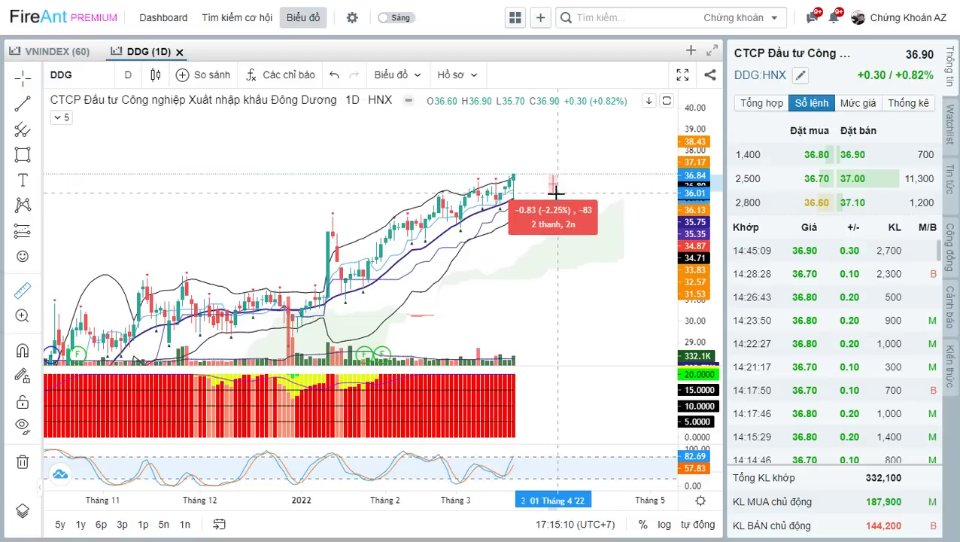
pyautogui.click(555, 194)
pyautogui.click(549, 165)
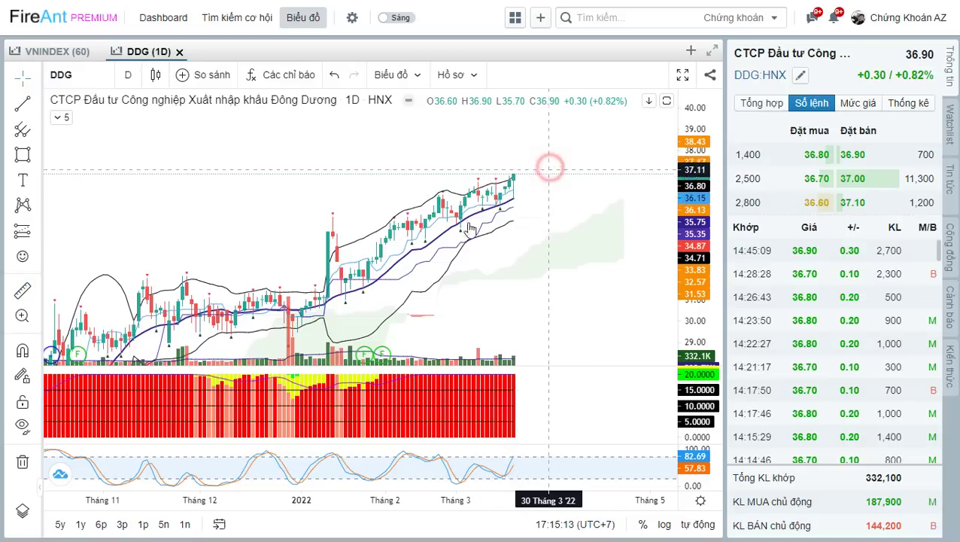
pyautogui.click(574, 187)
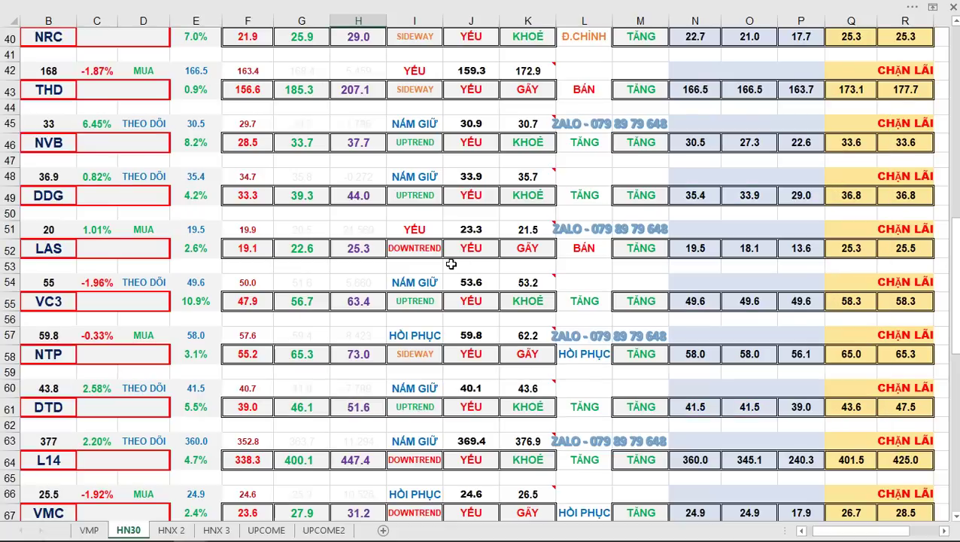
# Step: Review the rest of the HN30 stock table down to BHN and open the HNX 2 sheet
pyautogui.scroll(-1, 451, 263)
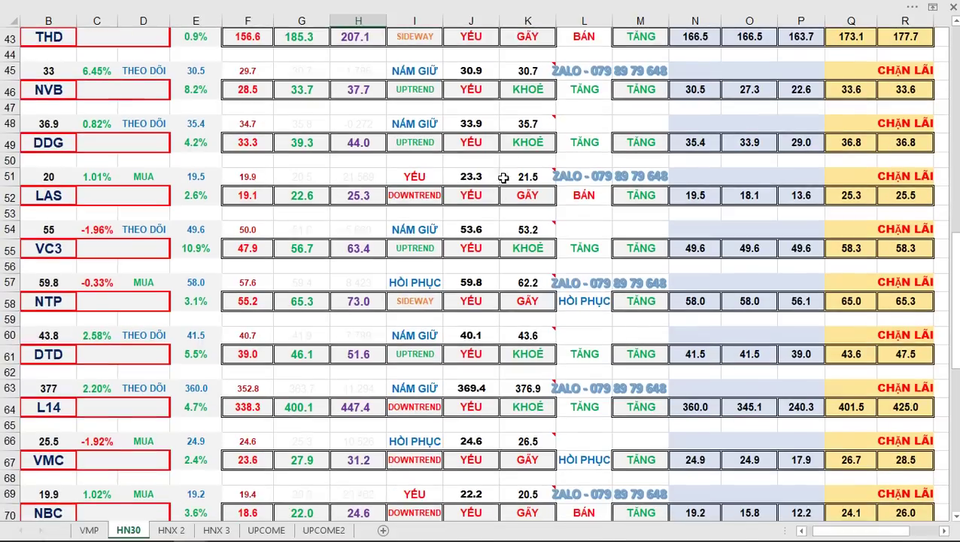
pyautogui.scroll(-1, 529, 262)
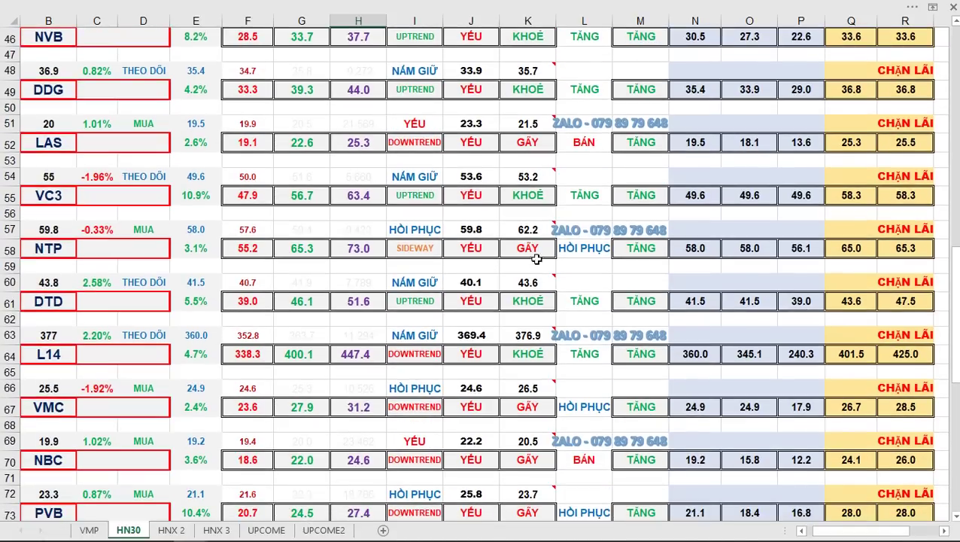
pyautogui.scroll(-1, 497, 295)
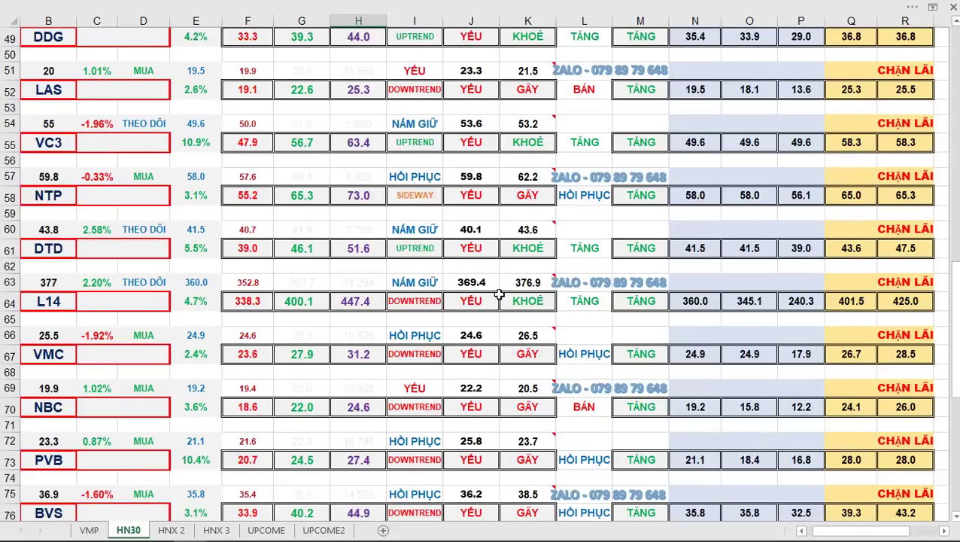
pyautogui.scroll(-6, 505, 248)
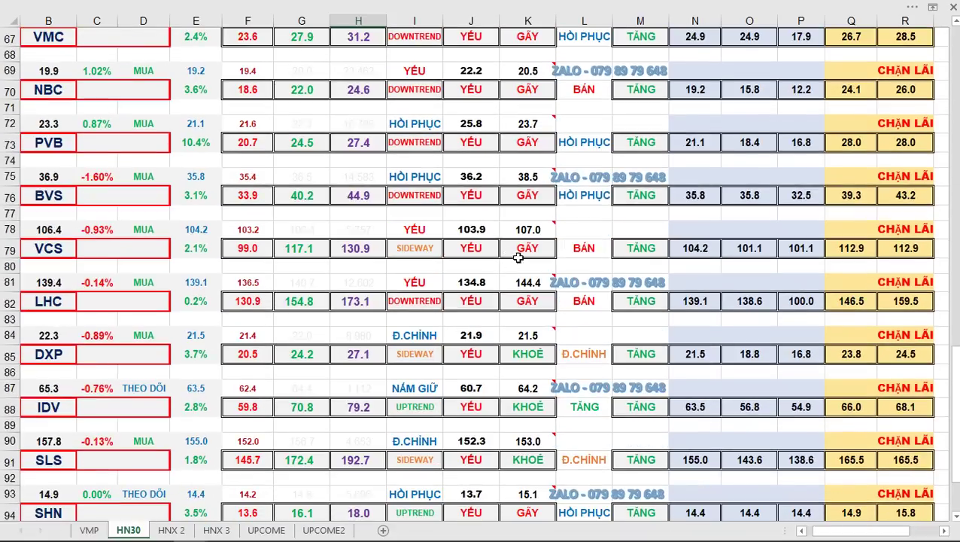
pyautogui.scroll(-2, 493, 242)
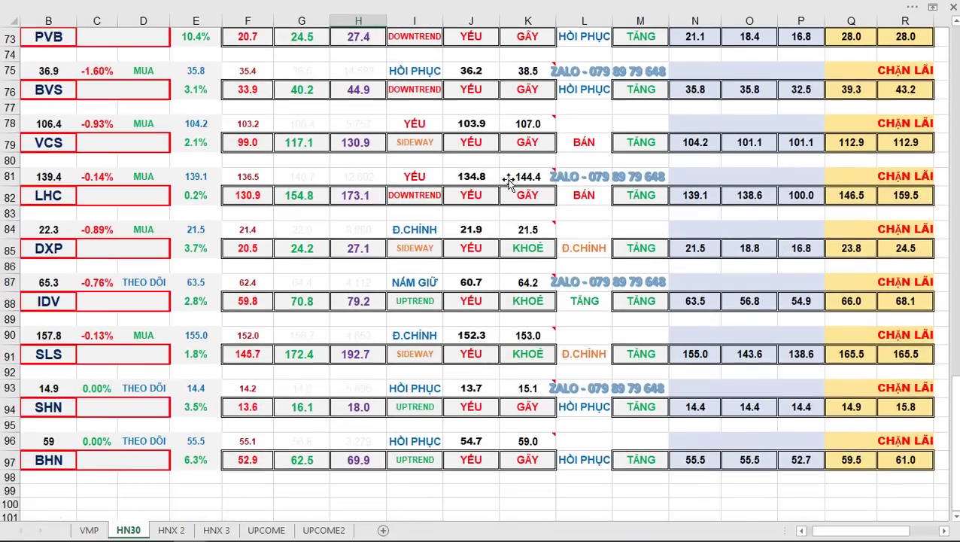
pyautogui.click(172, 529)
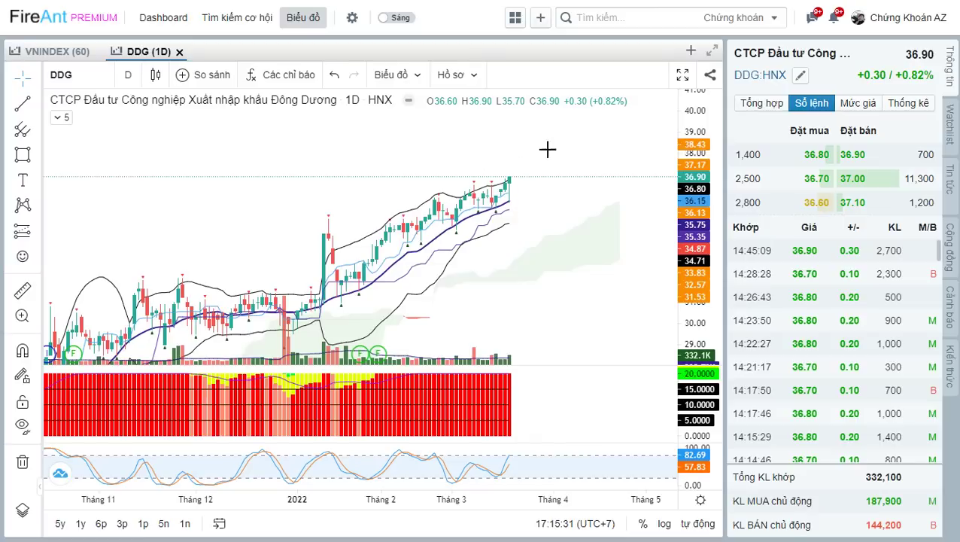
# Step: Switch to FireAnt, load the PLC daily chart and examine its recent price action at closer and wider ranges
pyautogui.click(569, 150)
pyautogui.write('PLC')
pyautogui.press('Return')
pyautogui.scroll(3, 595, 271)
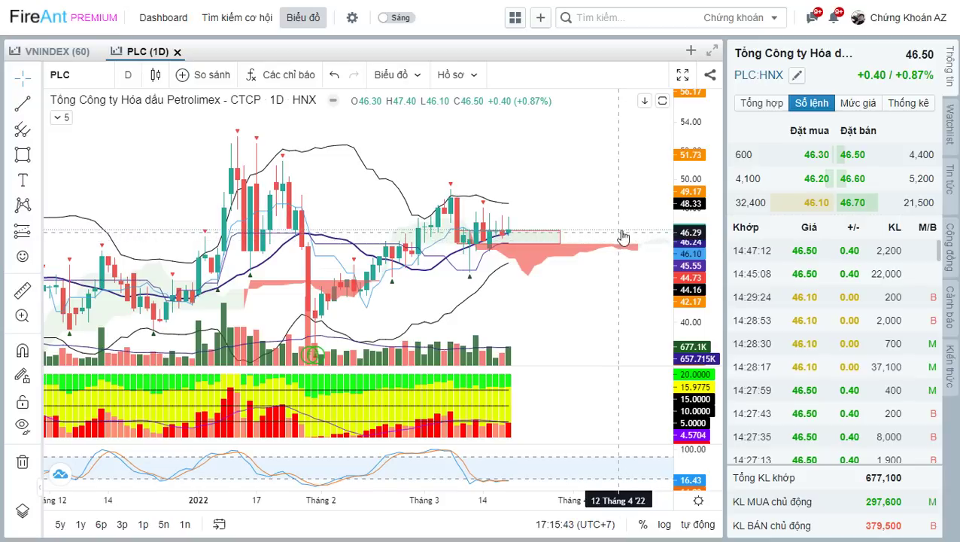
pyautogui.scroll(-2, 617, 237)
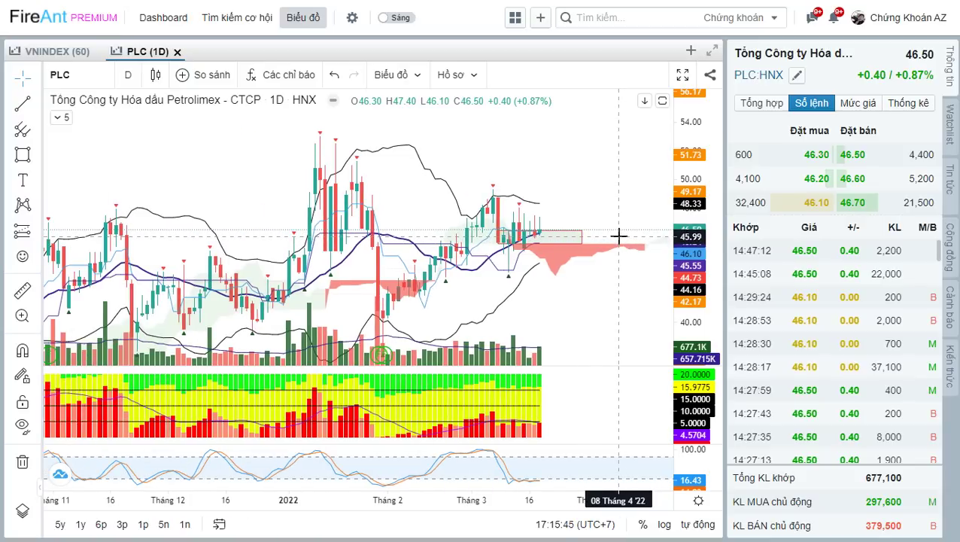
pyautogui.scroll(-1, 618, 237)
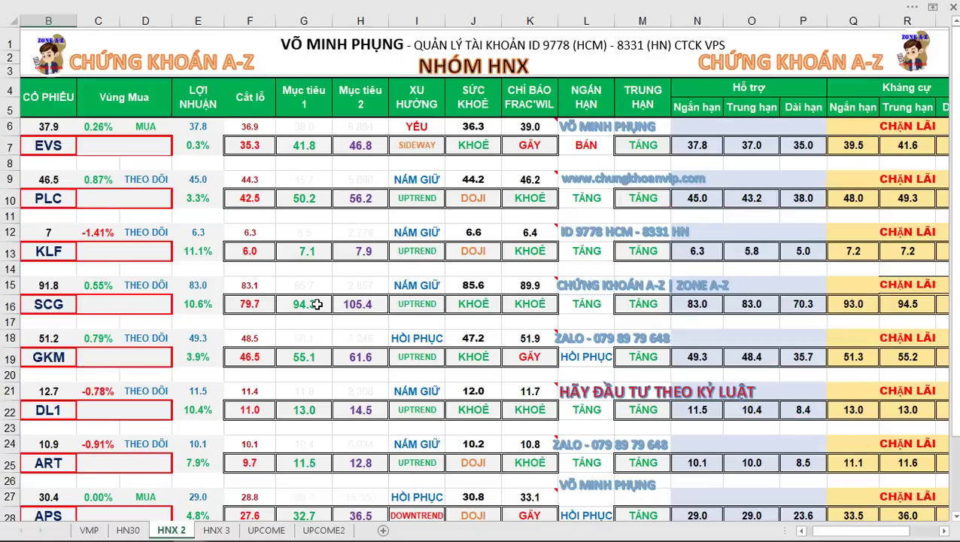
# Step: Look through the HNX 2 stock list in Excel and load the DL1 daily chart in FireAnt
pyautogui.scroll(-1, 317, 304)
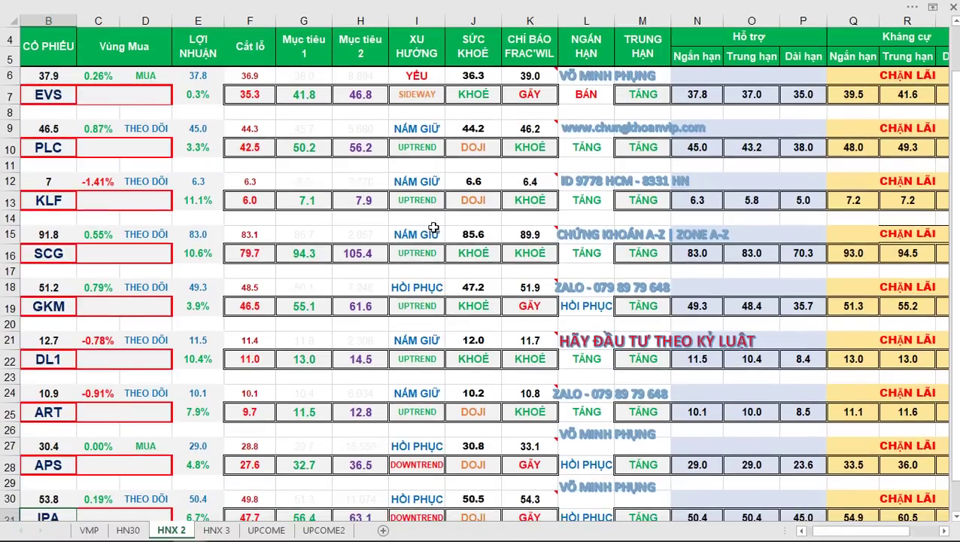
pyautogui.scroll(-1, 501, 284)
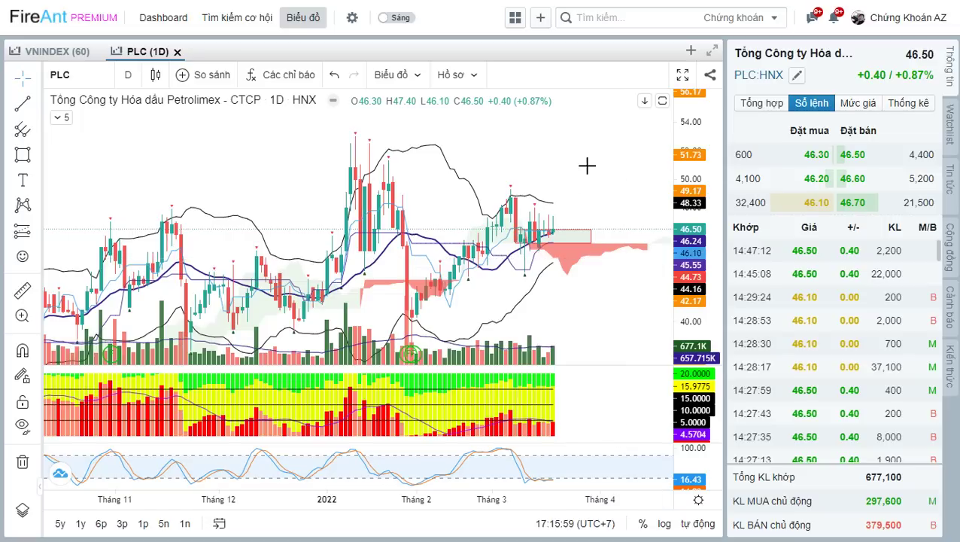
pyautogui.click(586, 163)
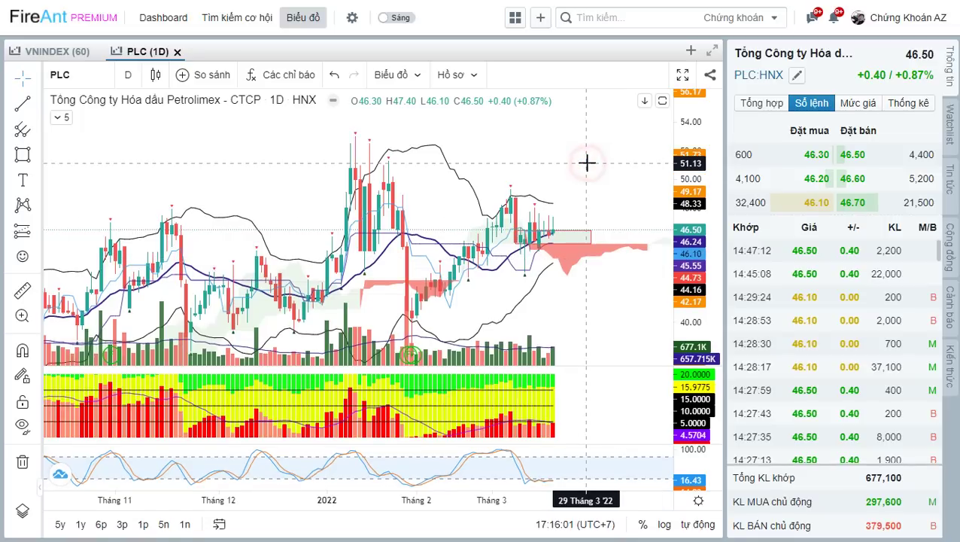
pyautogui.write('DL1')
pyautogui.press('Return')
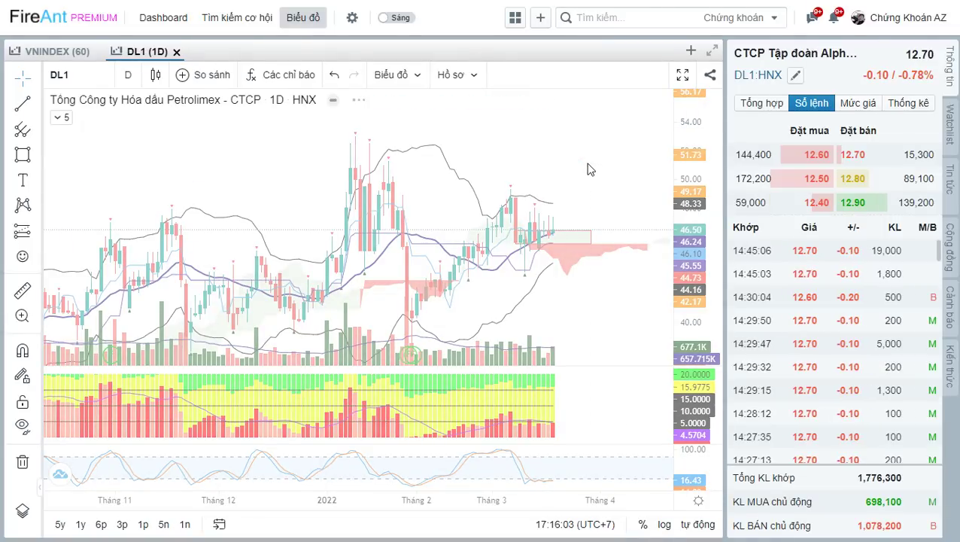
# Step: Examine DL1's dashed price channel and the Ichimoku cloud ahead of it, comparing the close-up with the longer history
pyautogui.scroll(3, 561, 307)
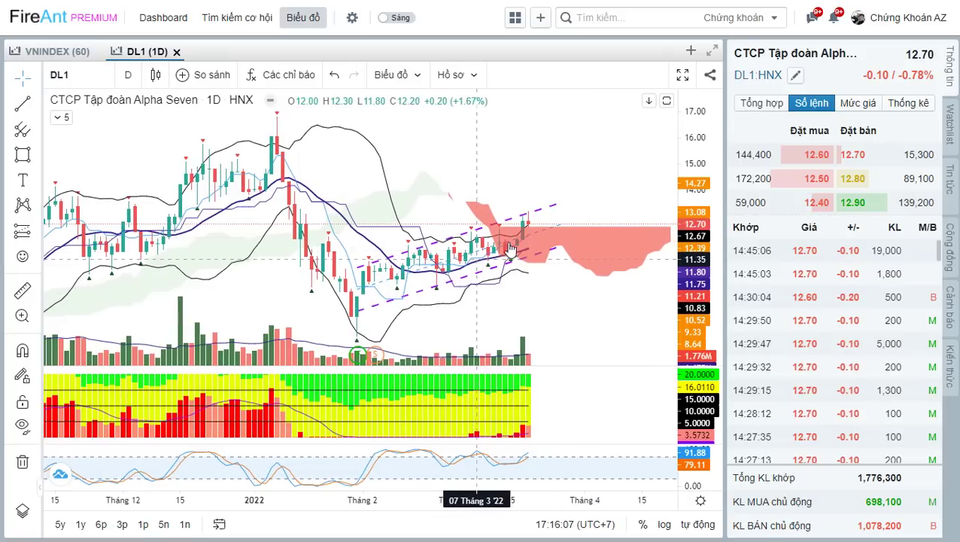
pyautogui.scroll(-3, 452, 274)
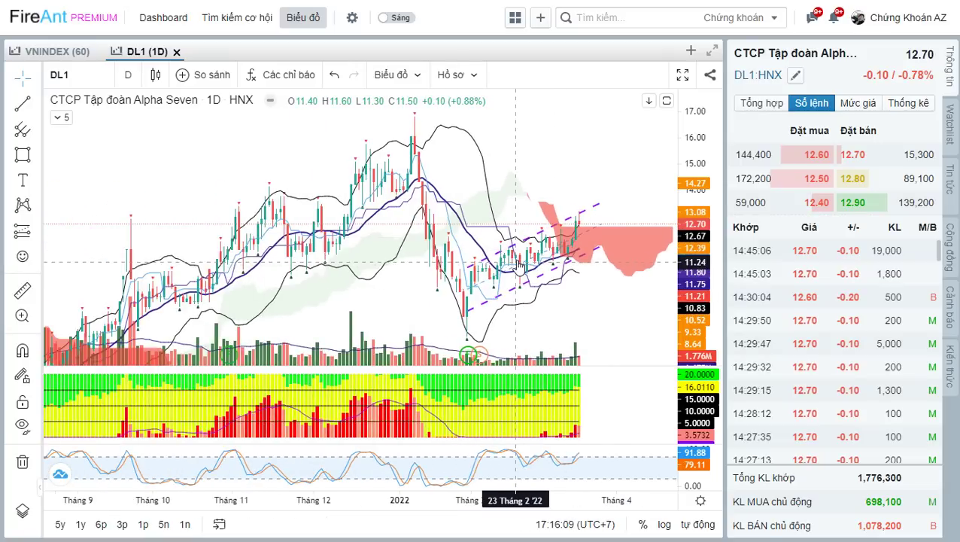
pyautogui.scroll(3, 459, 277)
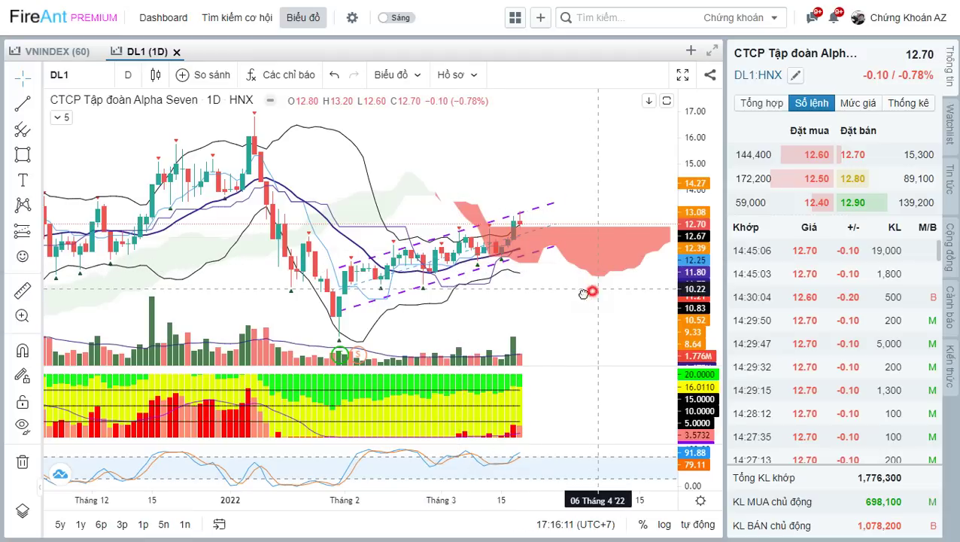
pyautogui.moveTo(587, 286); pyautogui.dragTo(564, 299)
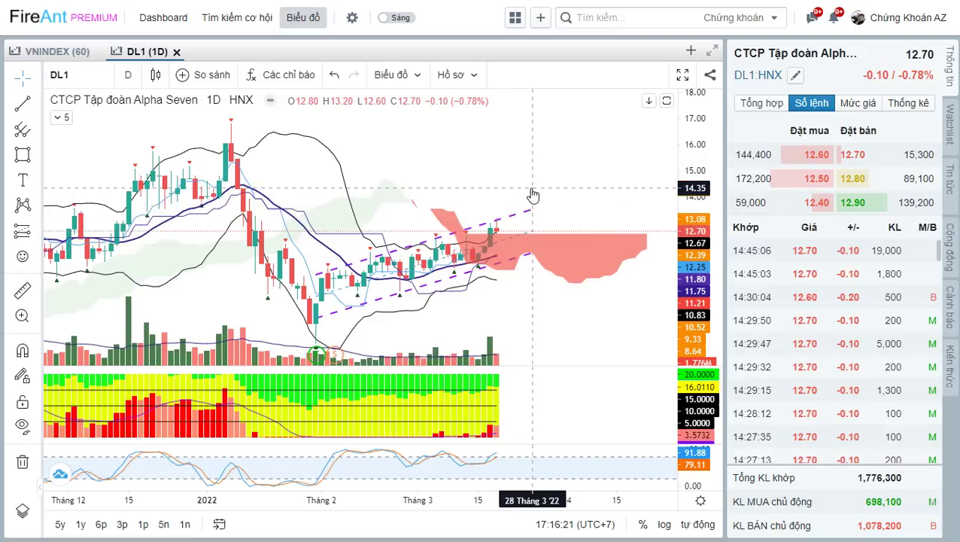
pyautogui.moveTo(536, 181); pyautogui.dragTo(549, 176)
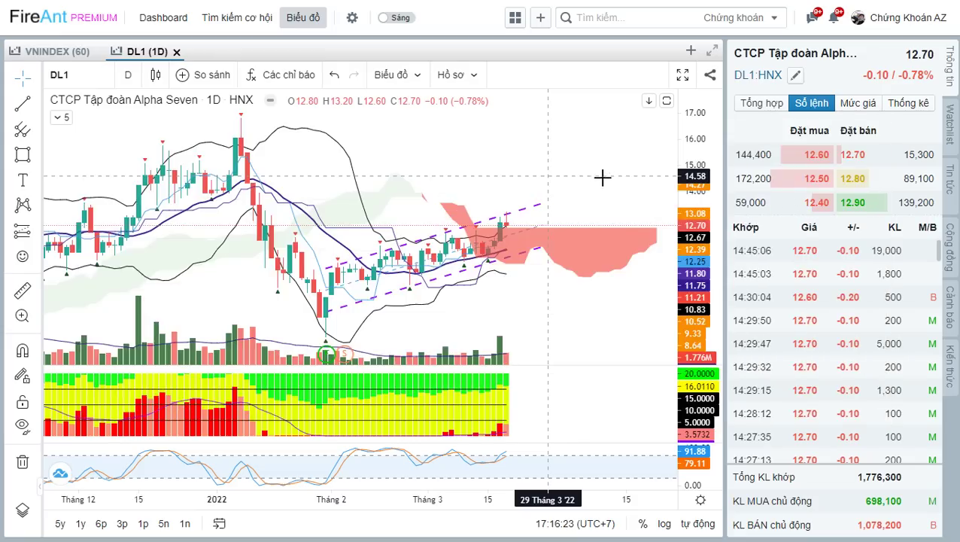
# Step: Load the ART daily chart and show its price history back to October
pyautogui.write('ART')
pyautogui.press('Return')
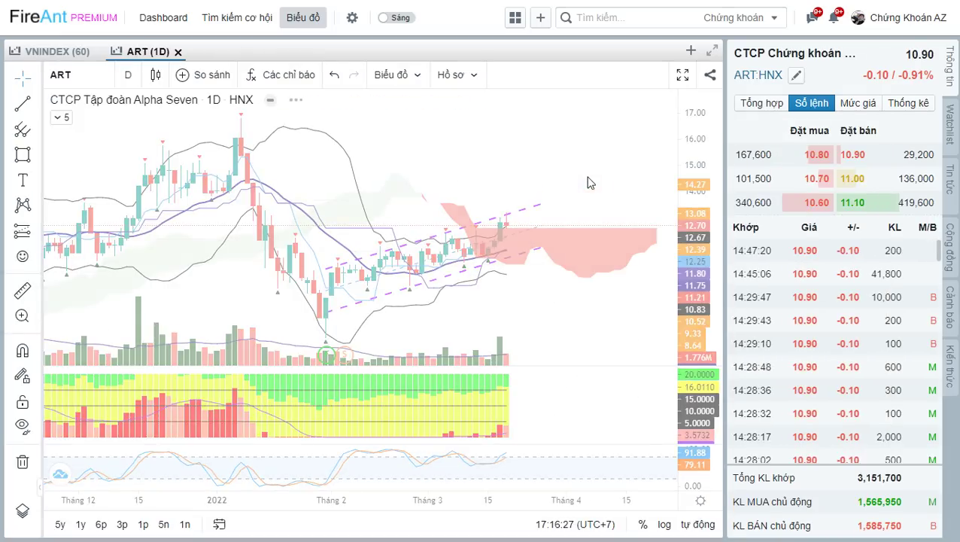
pyautogui.scroll(2, 541, 335)
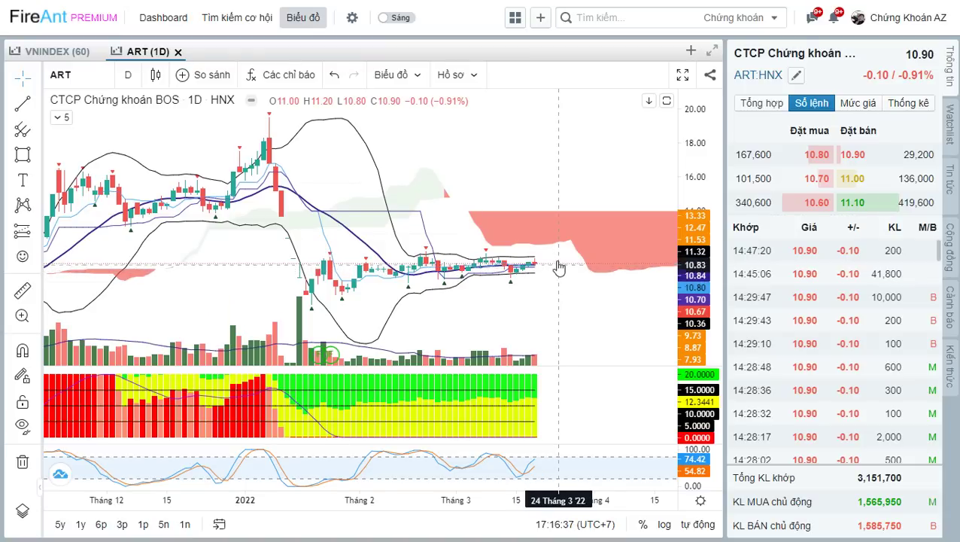
pyautogui.scroll(-3, 557, 279)
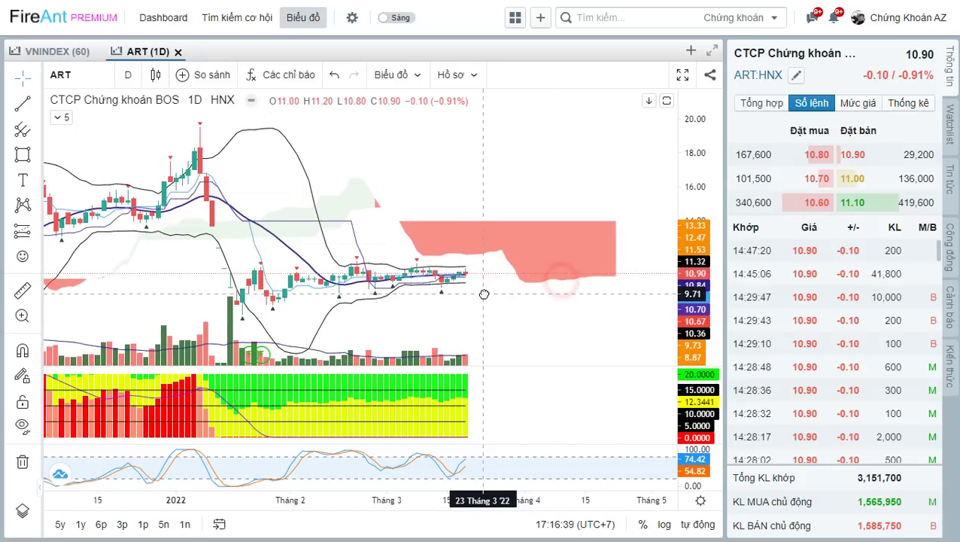
pyautogui.scroll(-3, 524, 288)
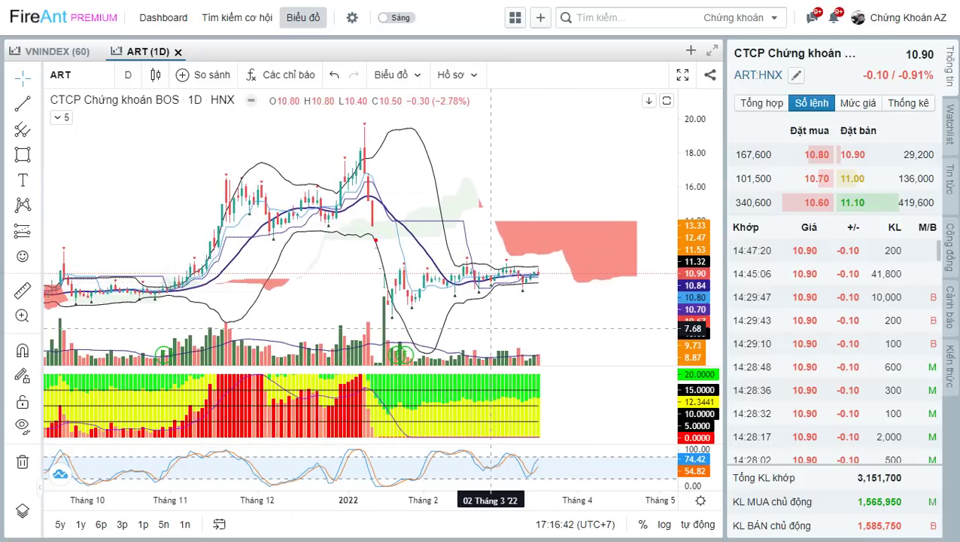
# Step: Mark ART's January price gap with arrows, box the sideways range since February, and clear the annotations
pyautogui.moveTo(388, 260); pyautogui.dragTo(414, 203)
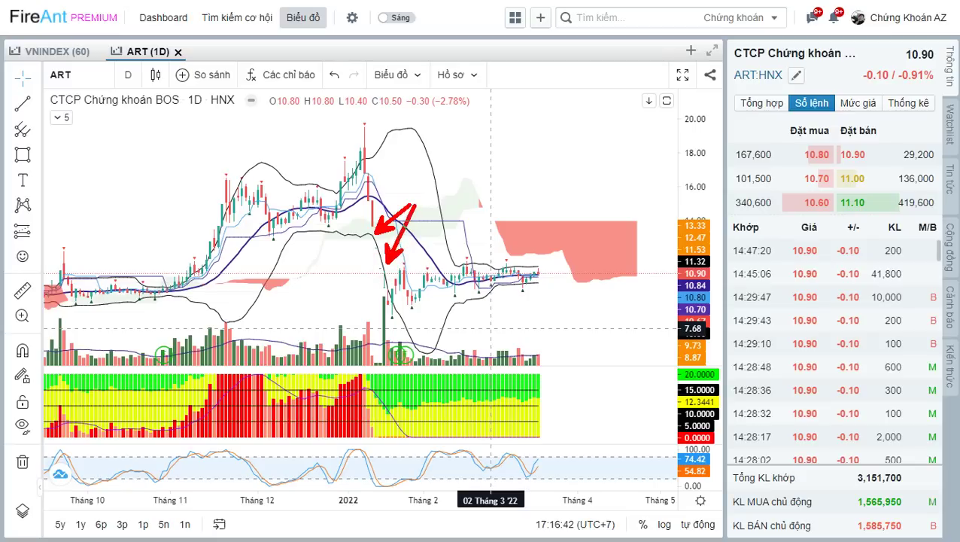
pyautogui.moveTo(438, 264); pyautogui.dragTo(542, 283)
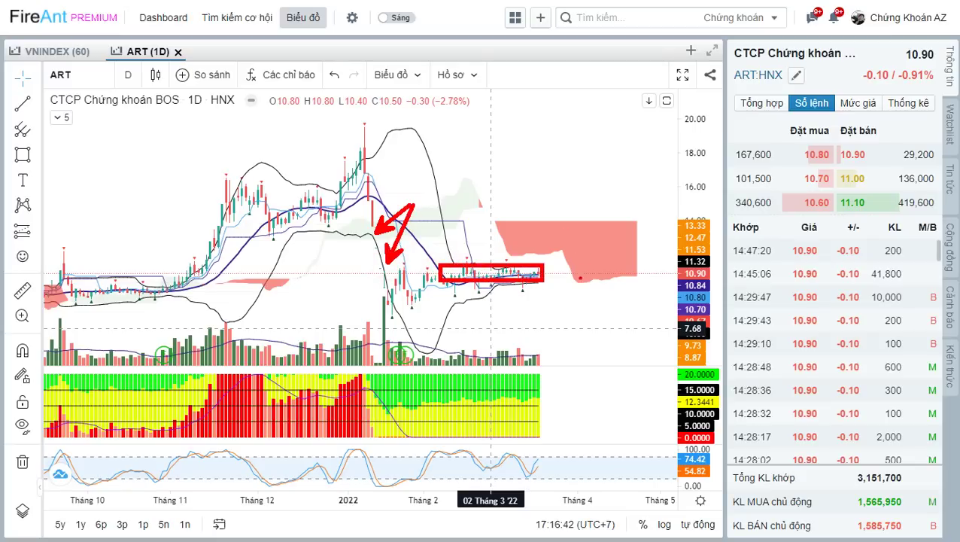
pyautogui.press('Escape')
# Step: Return to the top of the HNX 2 stock list in Excel and close the HNX workbook
pyautogui.hotkey('alt', 'Tab')
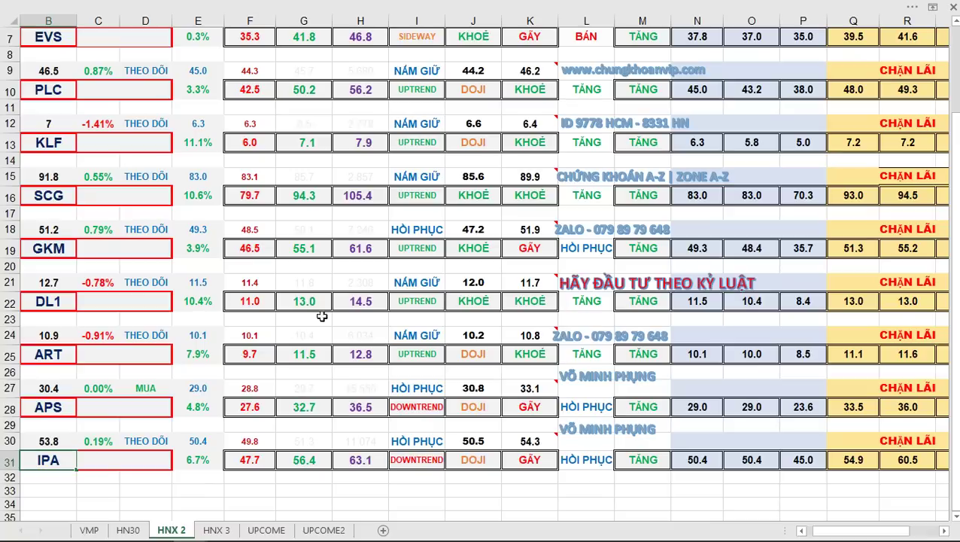
pyautogui.scroll(2, 353, 316)
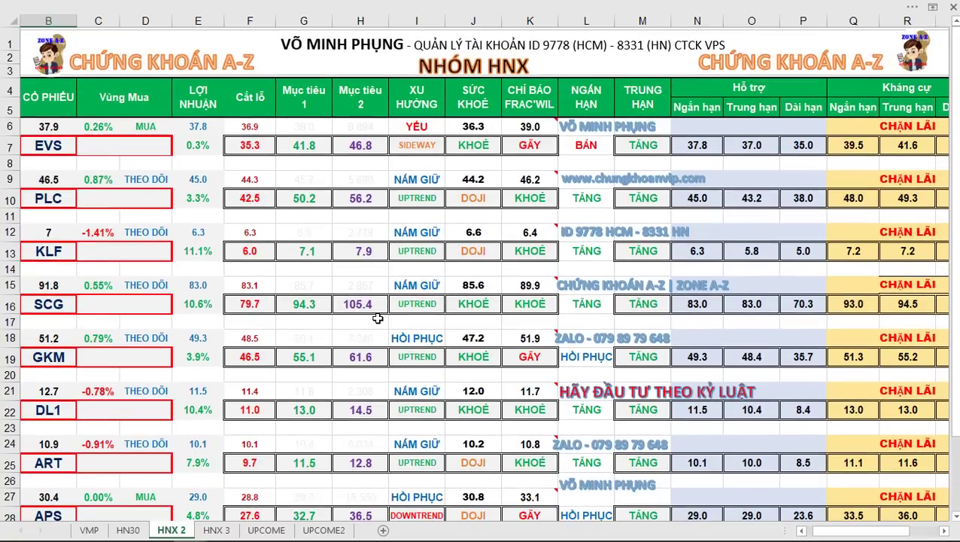
pyautogui.click(951, 7)
pyautogui.click(489, 299)
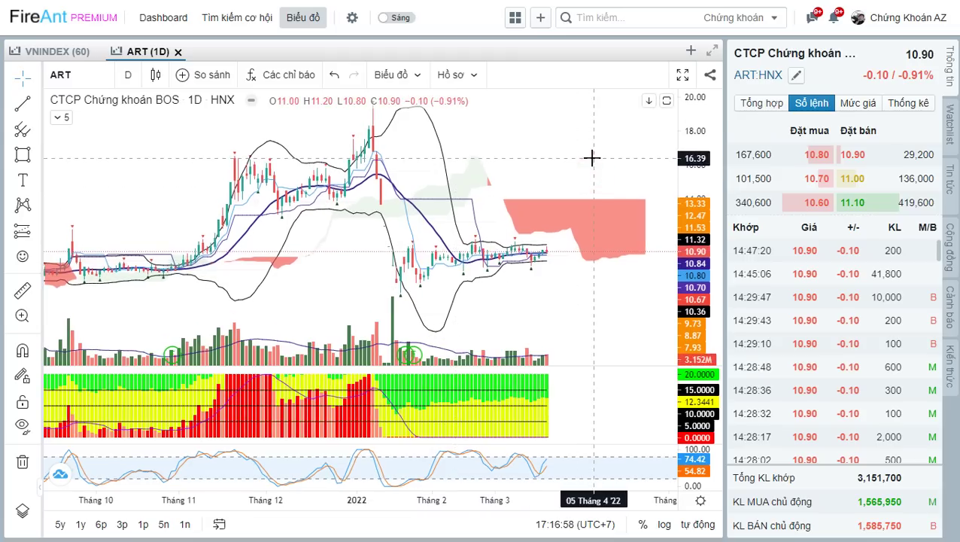
pyautogui.scroll(-2, 591, 158)
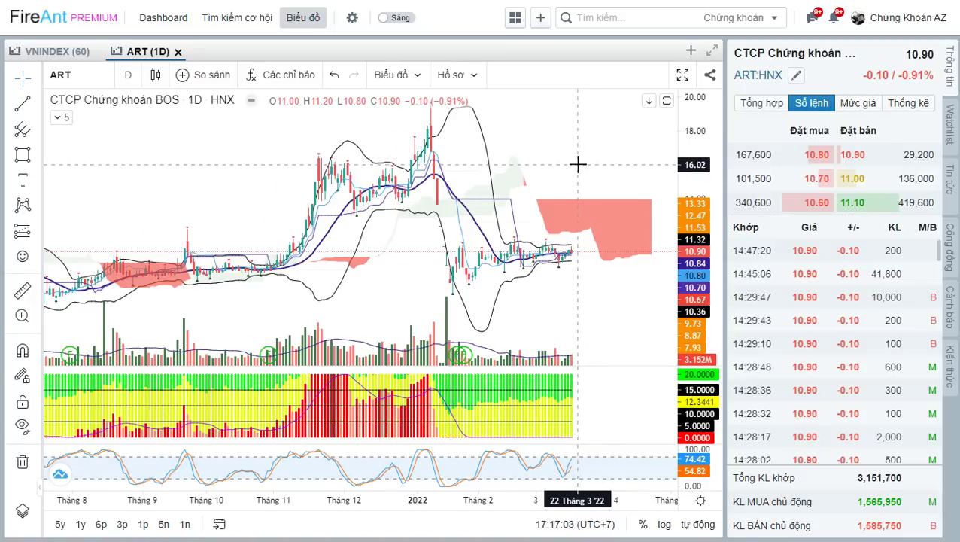
pyautogui.scroll(2, 578, 164)
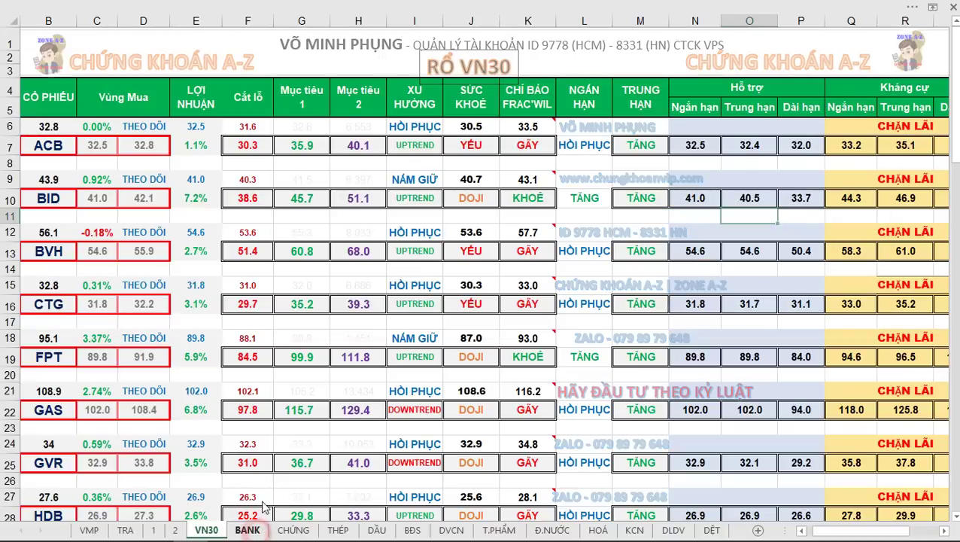
# Step: Open the BANK sheet and look through the recommendations for the bank stocks
pyautogui.click(247, 529)
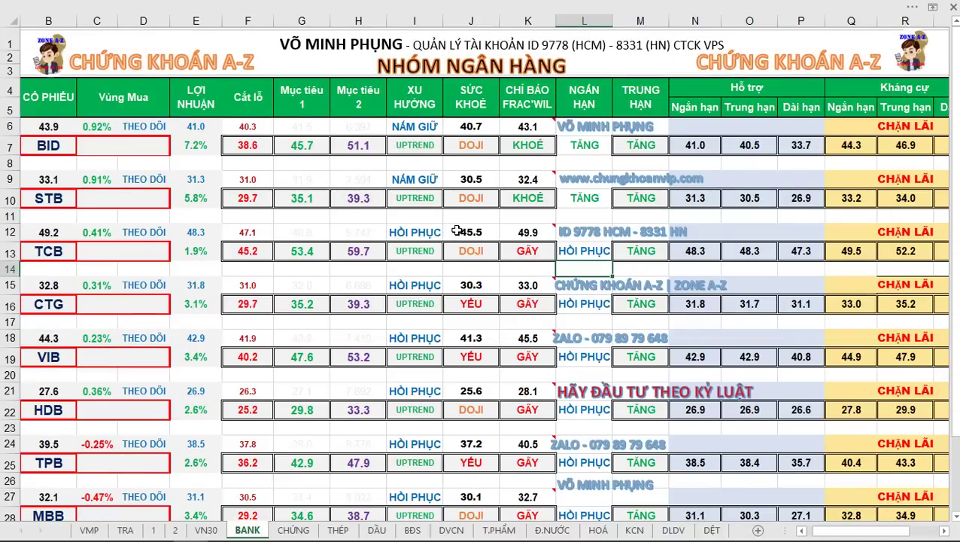
pyautogui.scroll(-3, 457, 231)
pyautogui.scroll(3, 512, 391)
pyautogui.scroll(-1, 585, 391)
pyautogui.scroll(1, 585, 391)
pyautogui.scroll(-3, 532, 165)
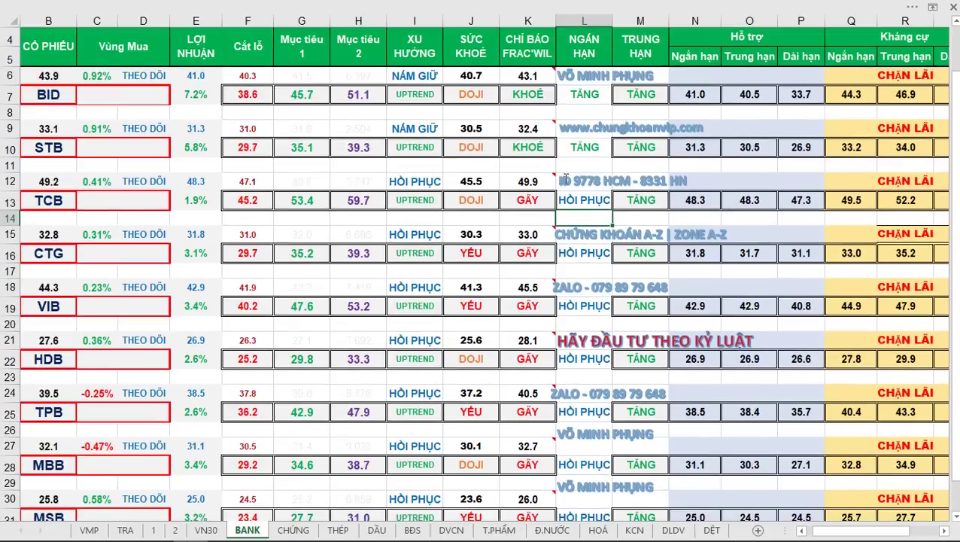
pyautogui.scroll(3, 574, 272)
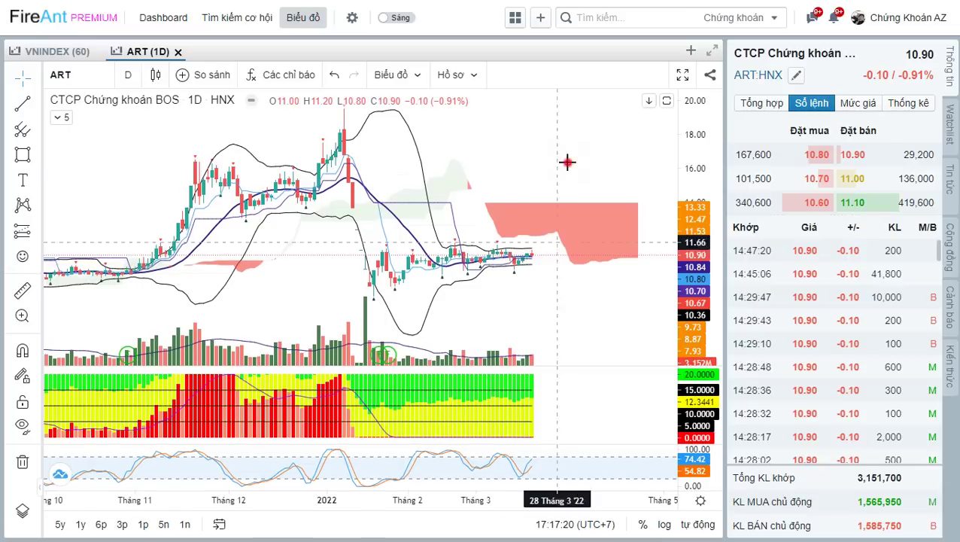
# Step: Switch to FireAnt, load the BID daily chart and zoom in on its recent price action
pyautogui.write('l')
pyautogui.press('Escape')
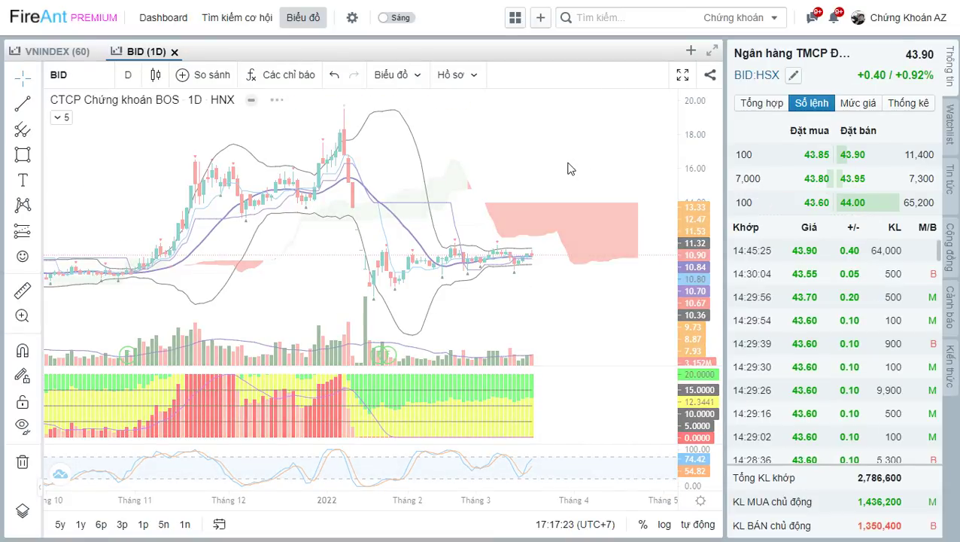
pyautogui.scroll(3, 592, 289)
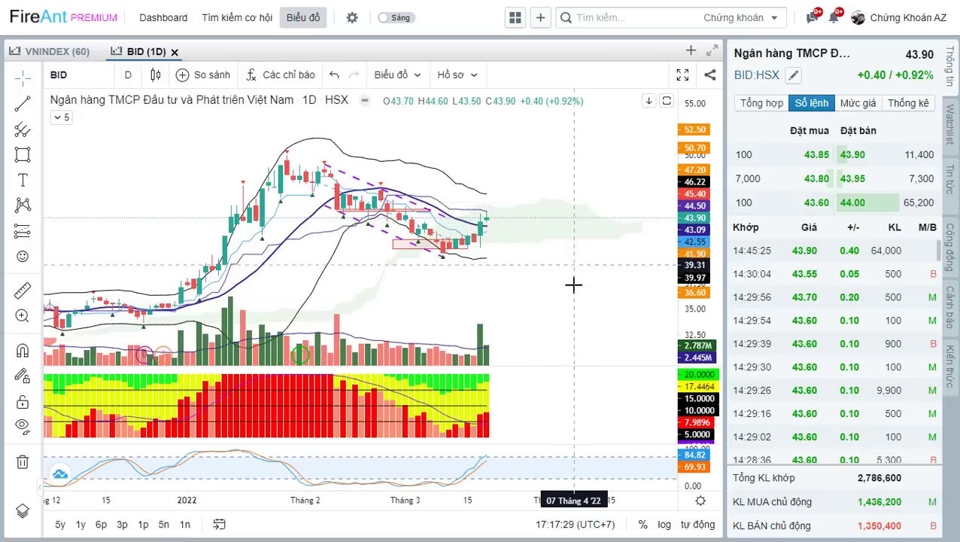
# Step: Mark BID's latest March candles with a red box, and clear the annotation
pyautogui.moveTo(466, 211); pyautogui.dragTo(545, 226)
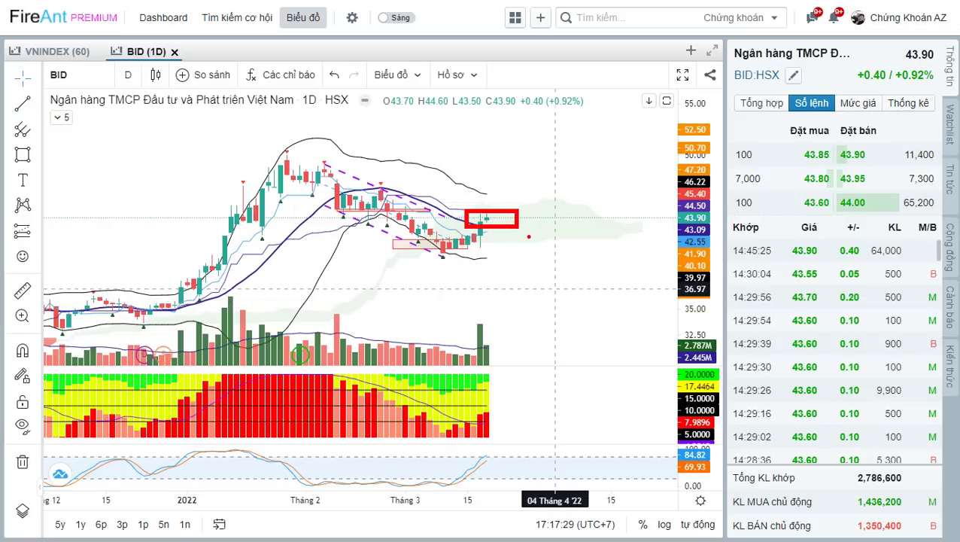
pyautogui.hotkey('ctrl', 'z')
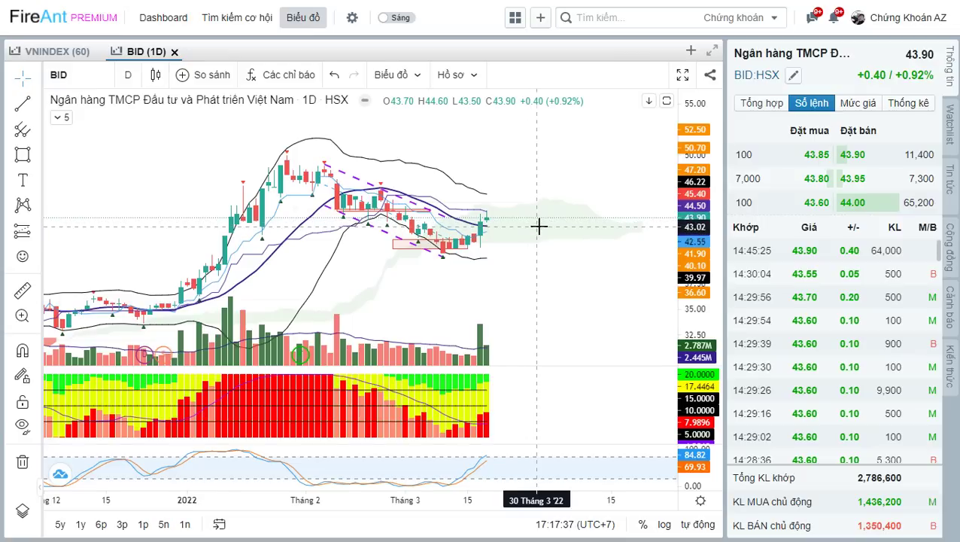
pyautogui.moveTo(553, 283); pyautogui.dragTo(568, 287)
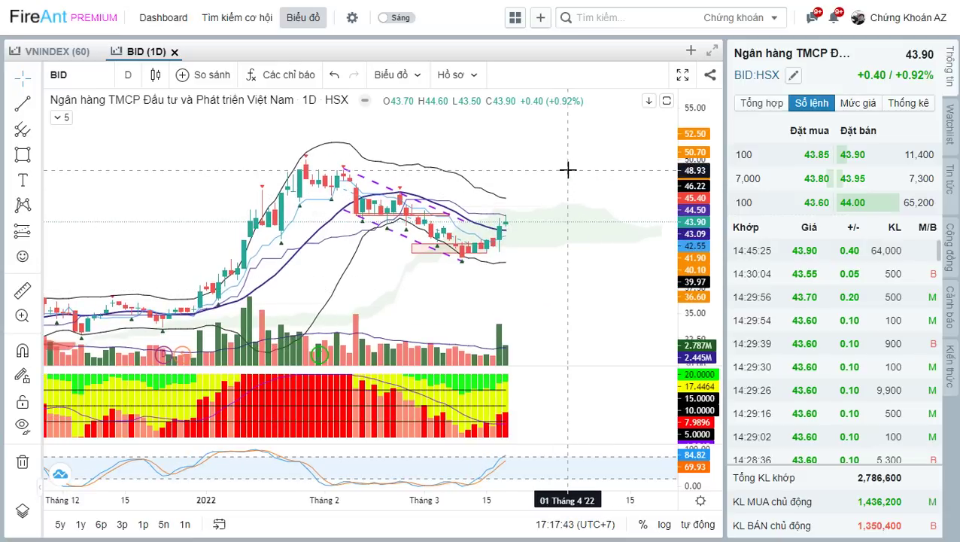
# Step: Load the STB daily chart and examine its latest candles against the green resistance zone and the cloud ahead
pyautogui.write('STB')
pyautogui.press('Return')
pyautogui.scroll(2, 571, 230)
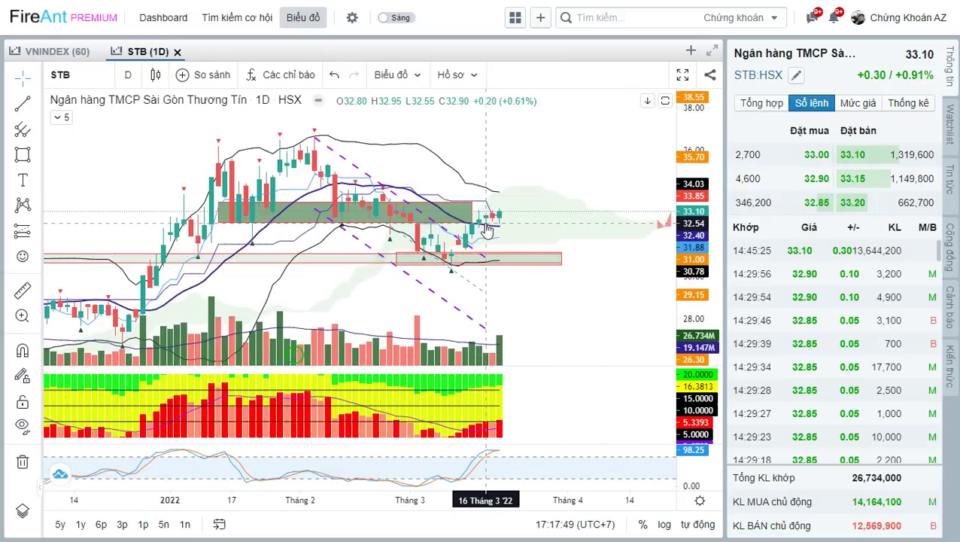
pyautogui.moveTo(473, 210); pyautogui.dragTo(530, 218)
pyautogui.moveTo(621, 268)
pyautogui.mouseDown()
pyautogui.moveTo(561, 277)
pyautogui.moveTo(617, 268)
pyautogui.mouseUp()
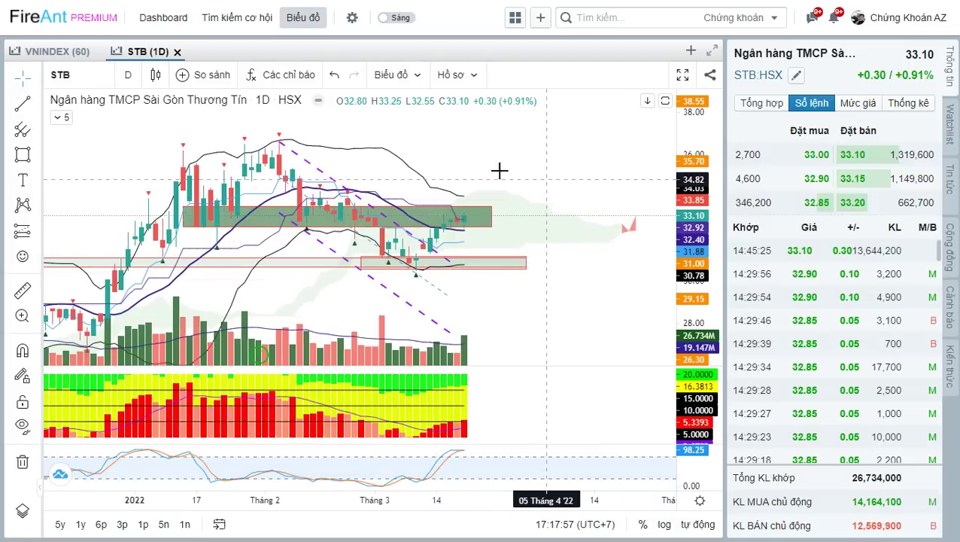
pyautogui.click(471, 224)
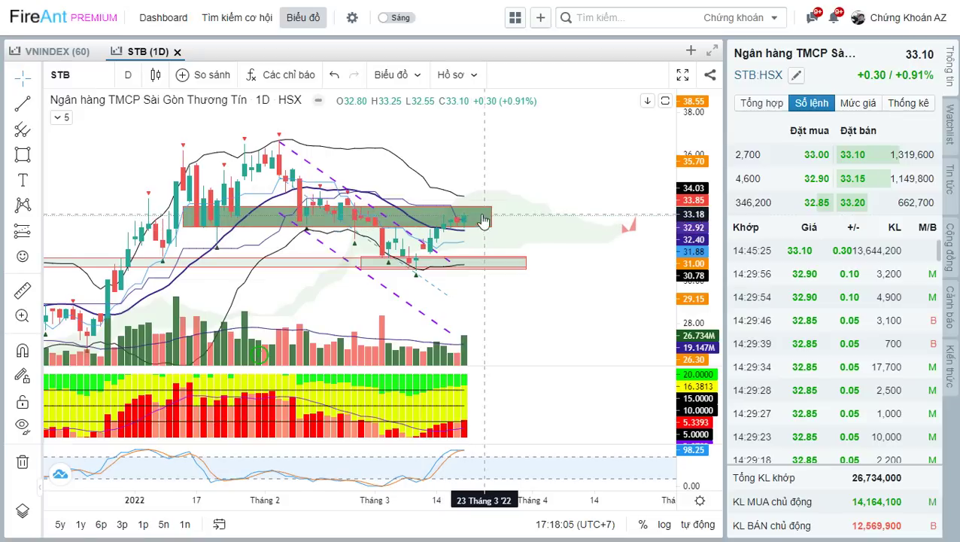
pyautogui.moveTo(507, 173); pyautogui.dragTo(570, 170)
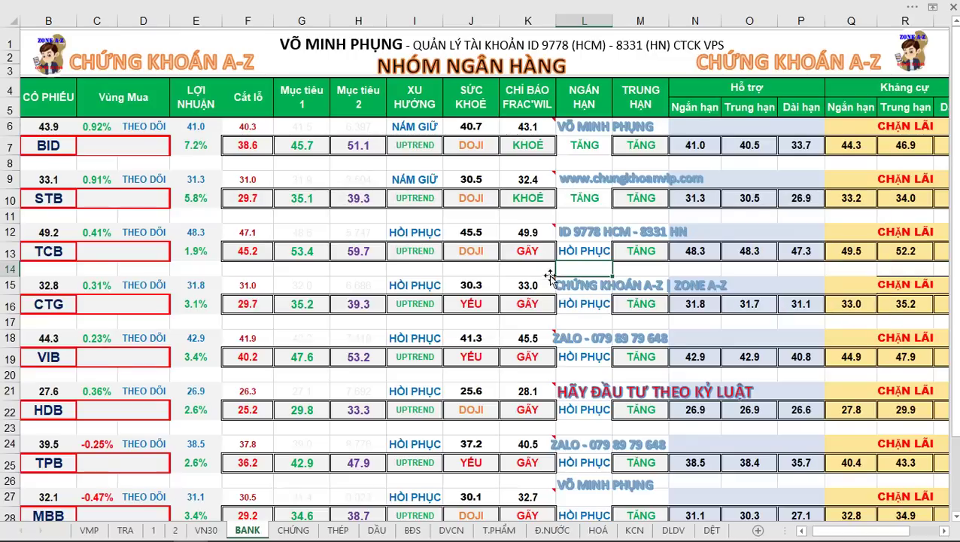
# Step: Switch to Excel and recheck the bank group list from BID down to MSB
pyautogui.scroll(-2, 554, 284)
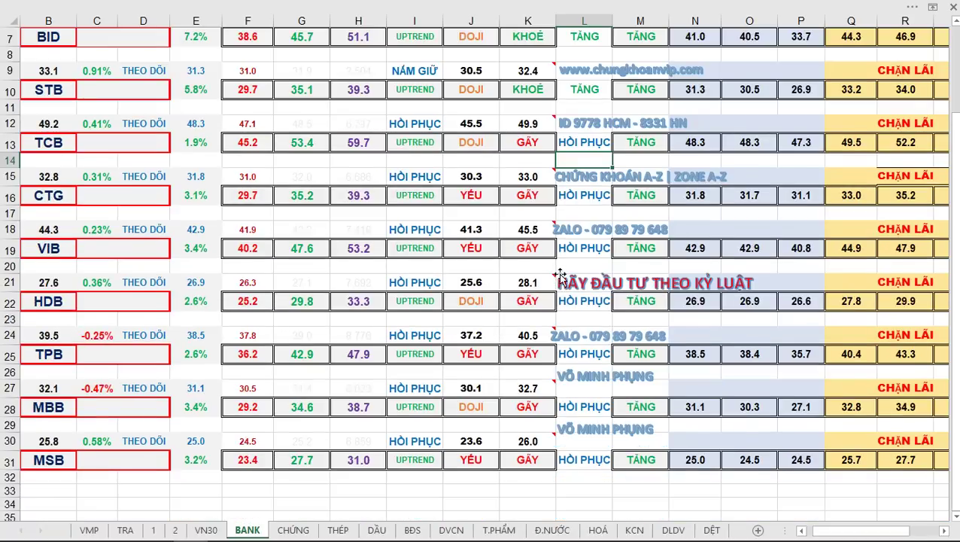
pyautogui.scroll(2, 561, 276)
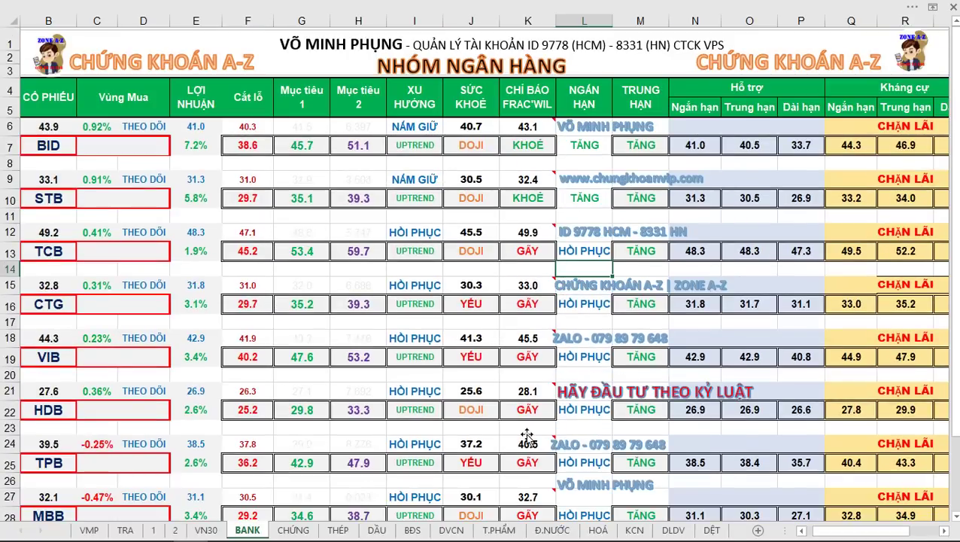
pyautogui.scroll(-1, 524, 432)
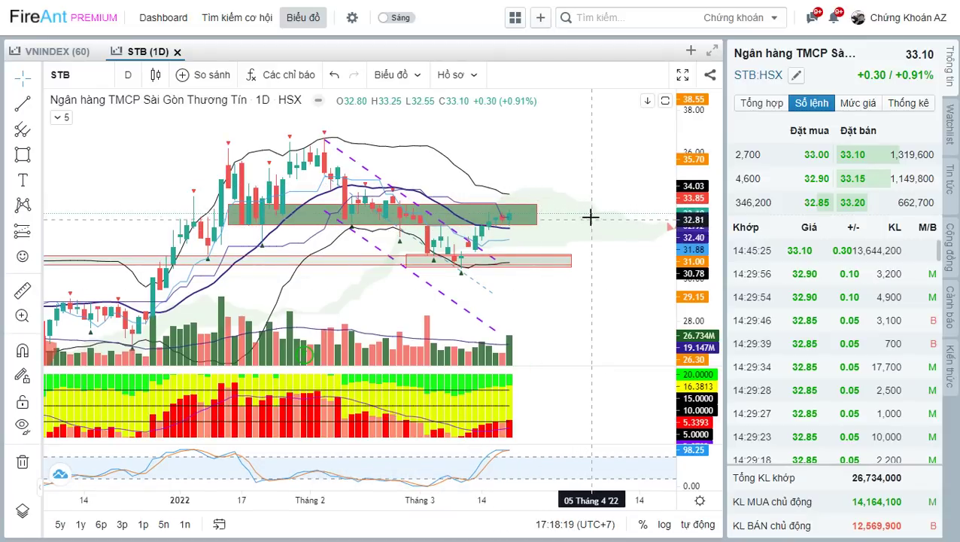
# Step: Go back to the STB chart in FireAnt and compare its longer history with the recent candles
pyautogui.moveTo(585, 161); pyautogui.dragTo(576, 185)
pyautogui.scroll(-2, 577, 185)
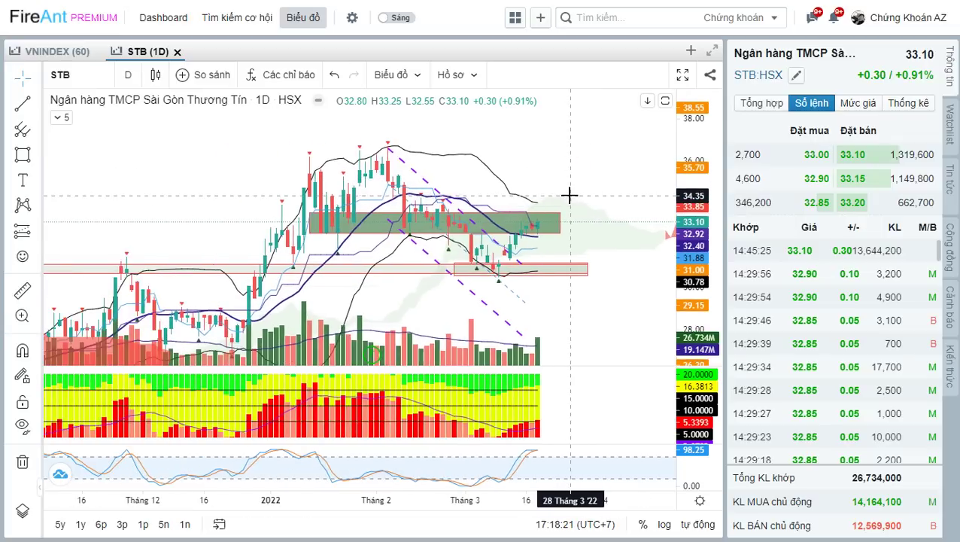
pyautogui.scroll(1, 570, 195)
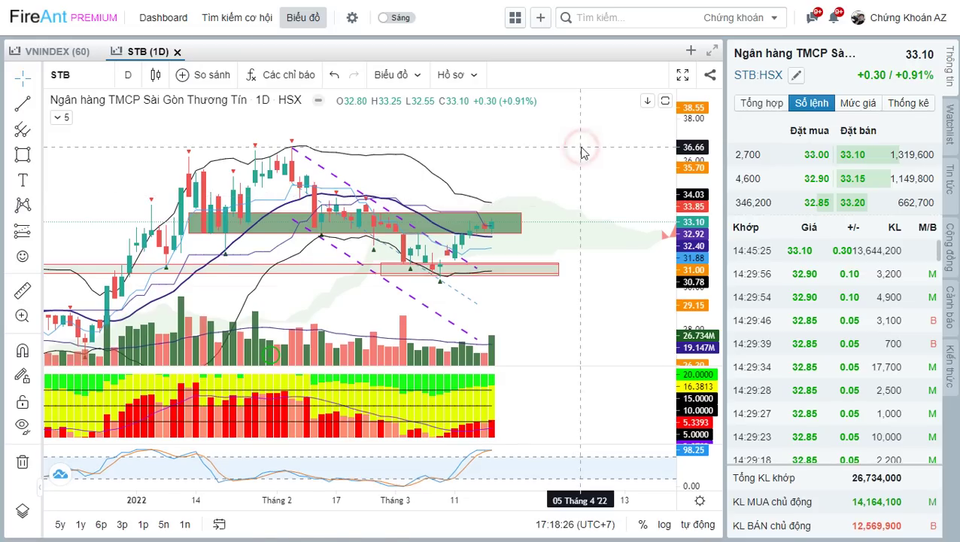
# Step: Load the TCB daily chart and examine its price against the dashed trendlines and the support box
pyautogui.write('T')
pyautogui.press('Escape')
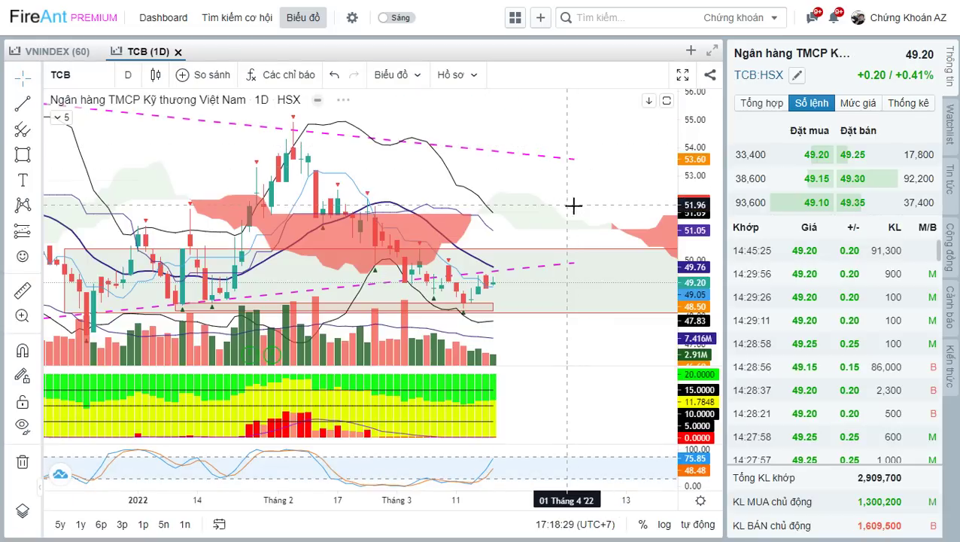
pyautogui.moveTo(475, 273); pyautogui.dragTo(581, 329)
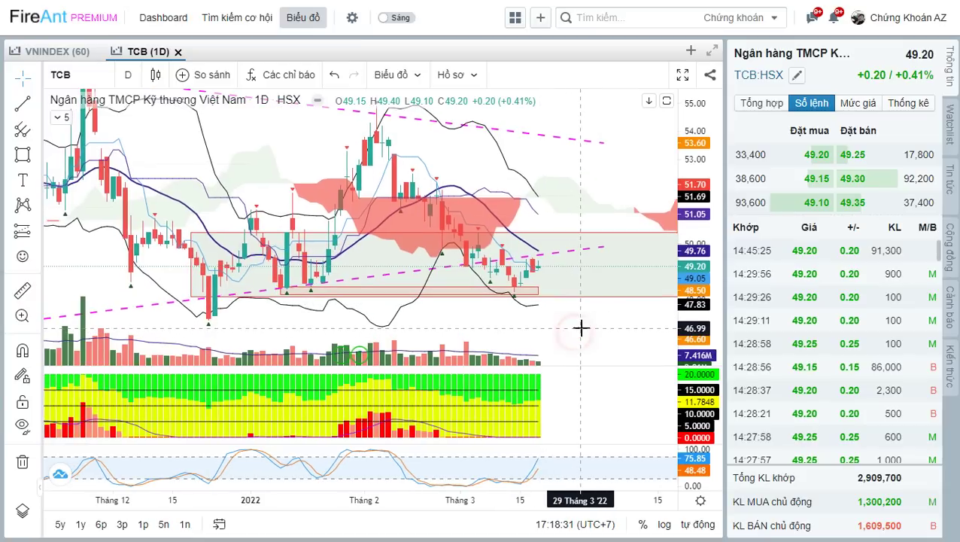
# Step: Load the MBB daily chart and examine its March rebound from the horizontal support zone
pyautogui.write('MBB')
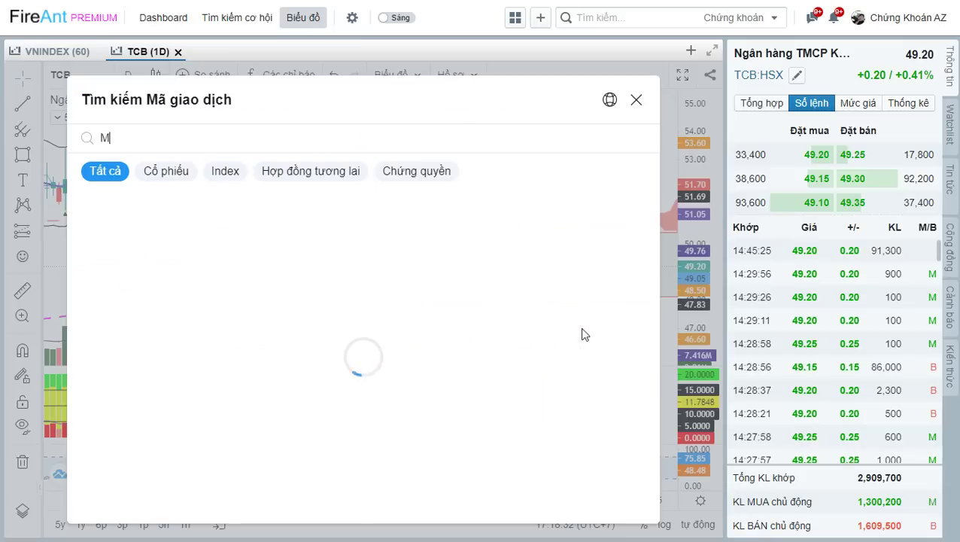
pyautogui.press('Return')
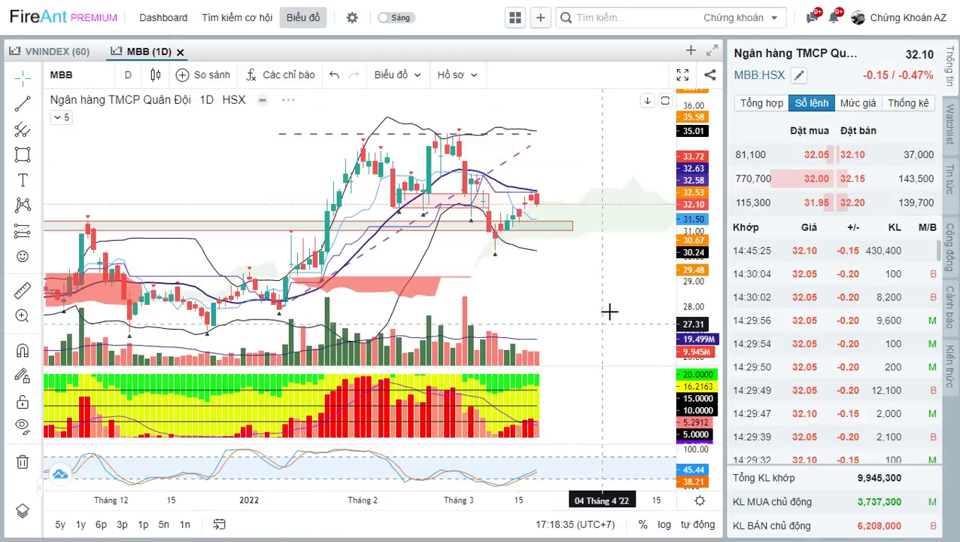
pyautogui.scroll(2, 608, 323)
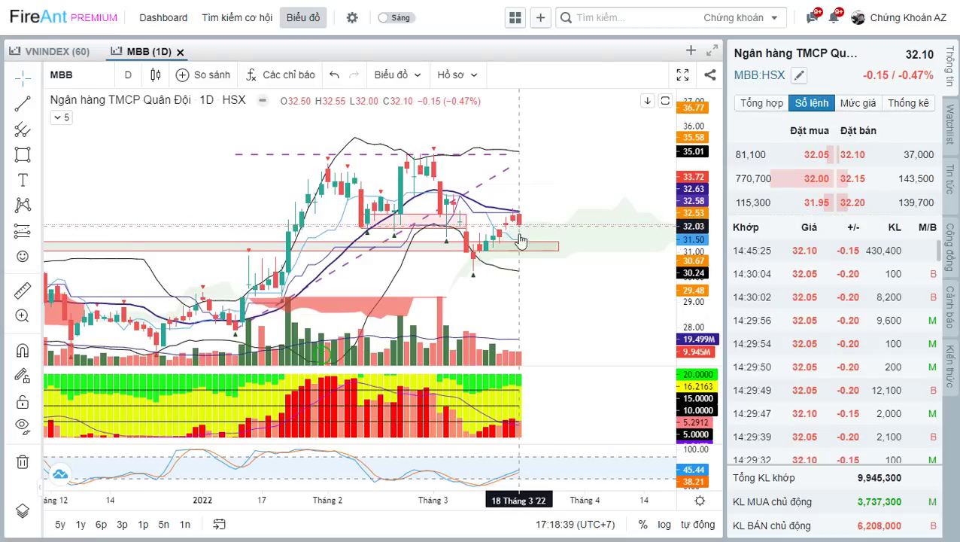
pyautogui.moveTo(562, 302); pyautogui.dragTo(568, 316)
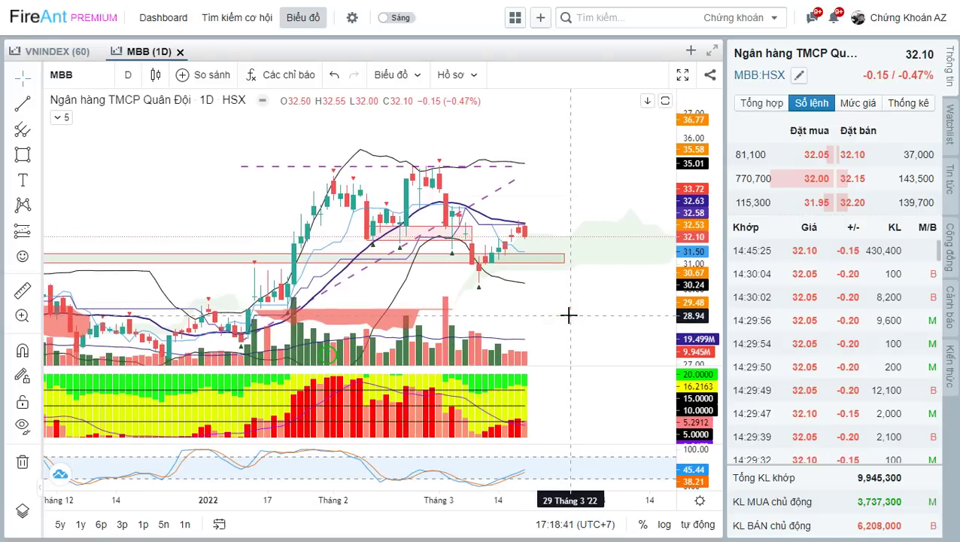
# Step: Load the LPB daily chart and examine its March sideways box and earlier price history
pyautogui.write('LPB')
pyautogui.press('Return')
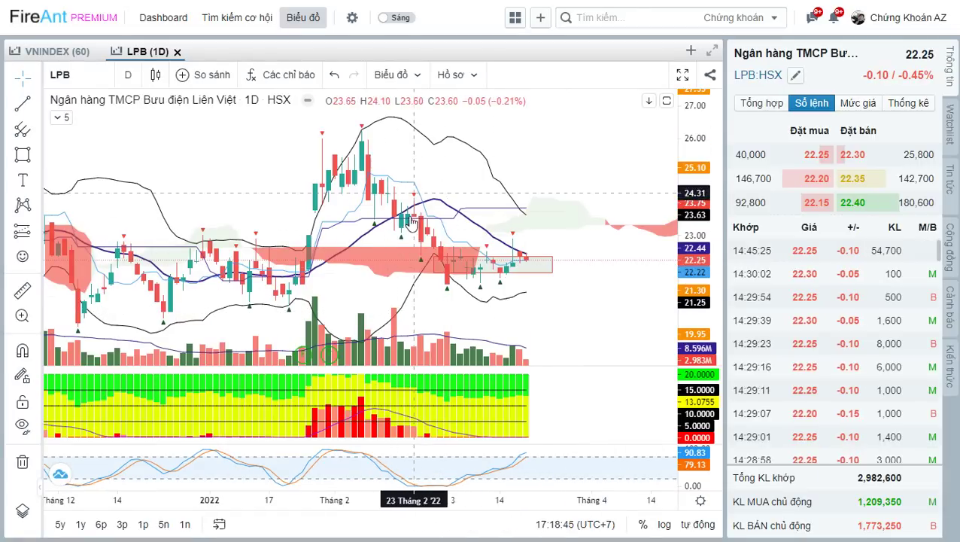
pyautogui.scroll(-1, 534, 308)
pyautogui.moveTo(572, 323); pyautogui.dragTo(531, 218)
pyautogui.moveTo(561, 297); pyautogui.dragTo(618, 259)
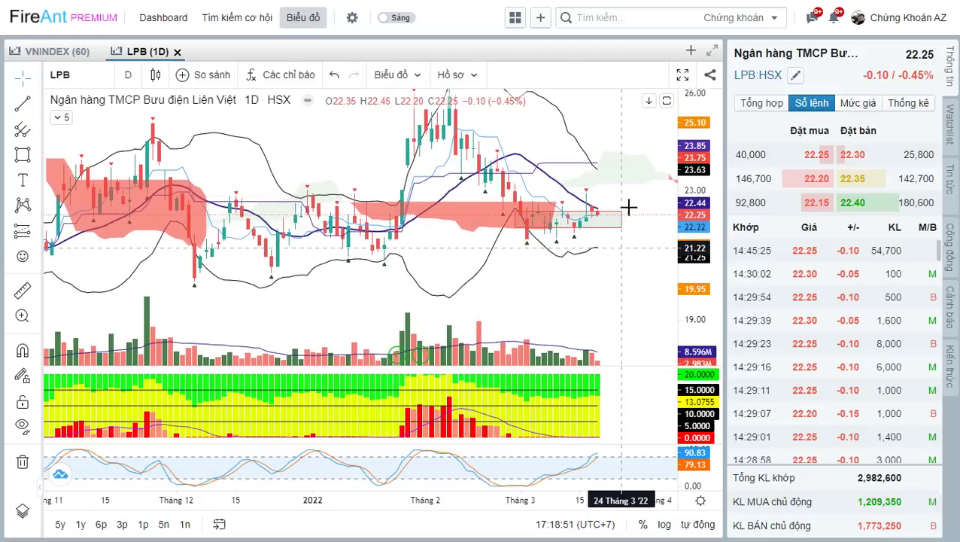
pyautogui.moveTo(625, 266); pyautogui.dragTo(584, 316)
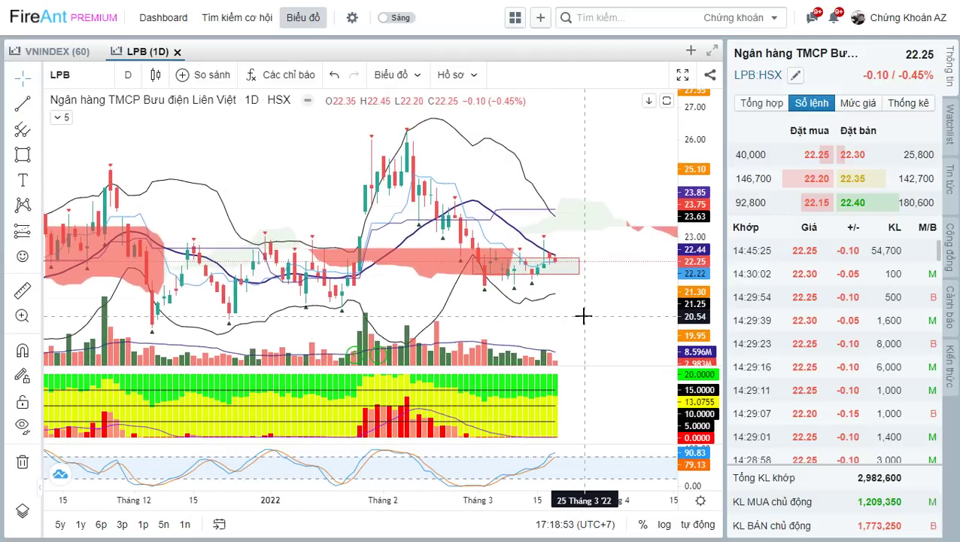
# Step: Load the SHB daily chart and show its price history back to October
pyautogui.write('SHB')
pyautogui.press('Return')
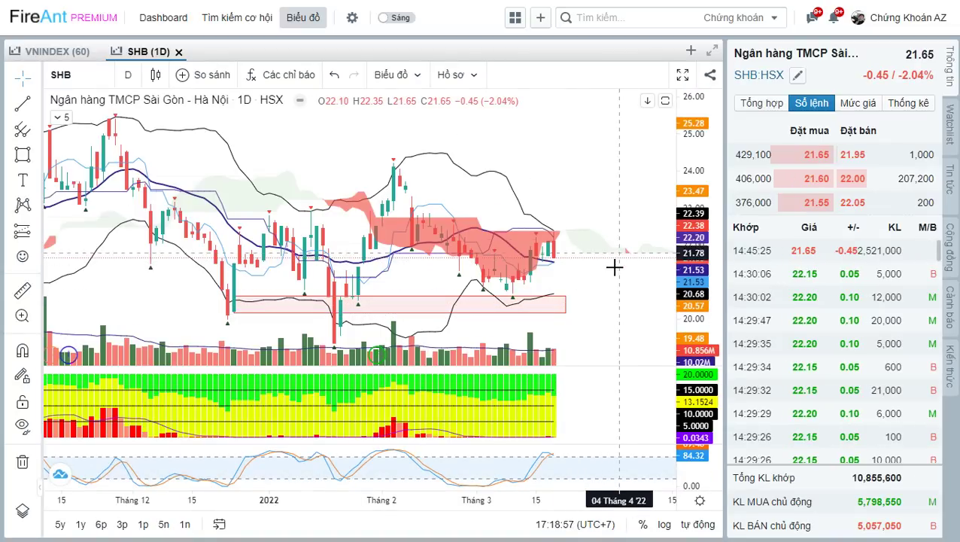
pyautogui.scroll(-2, 614, 266)
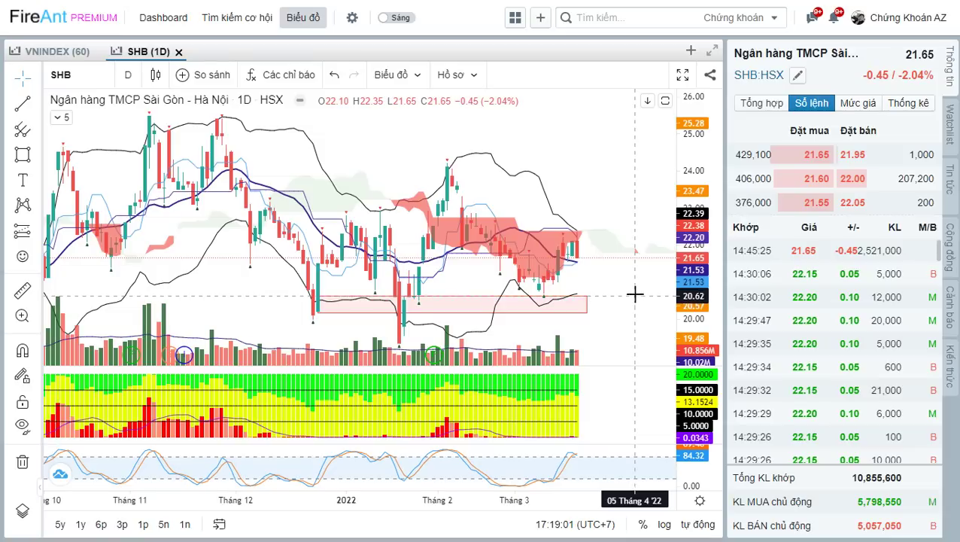
pyautogui.moveTo(613, 289); pyautogui.dragTo(612, 287)
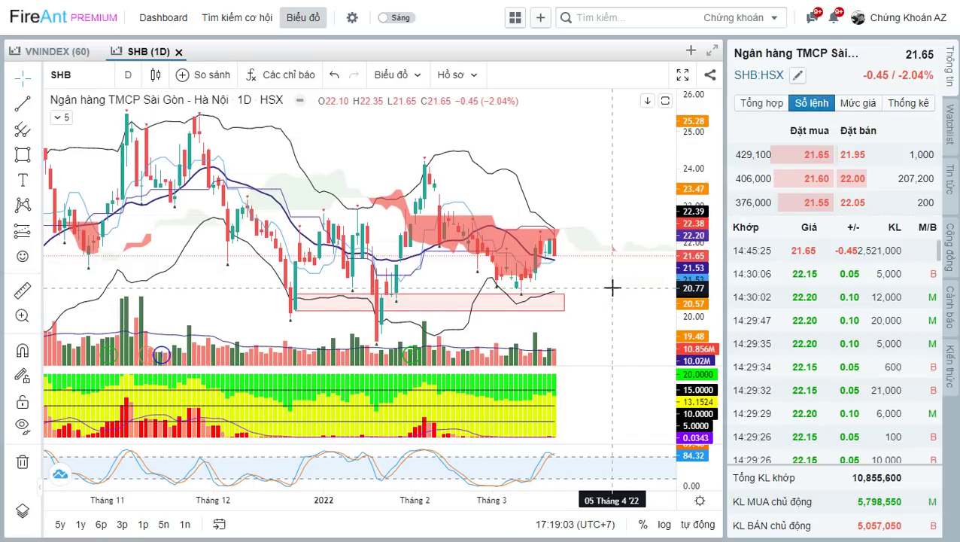
# Step: Load the ACB daily chart to review its support zone, followed by the HDB chart
pyautogui.write('ACB')
pyautogui.press('Return')
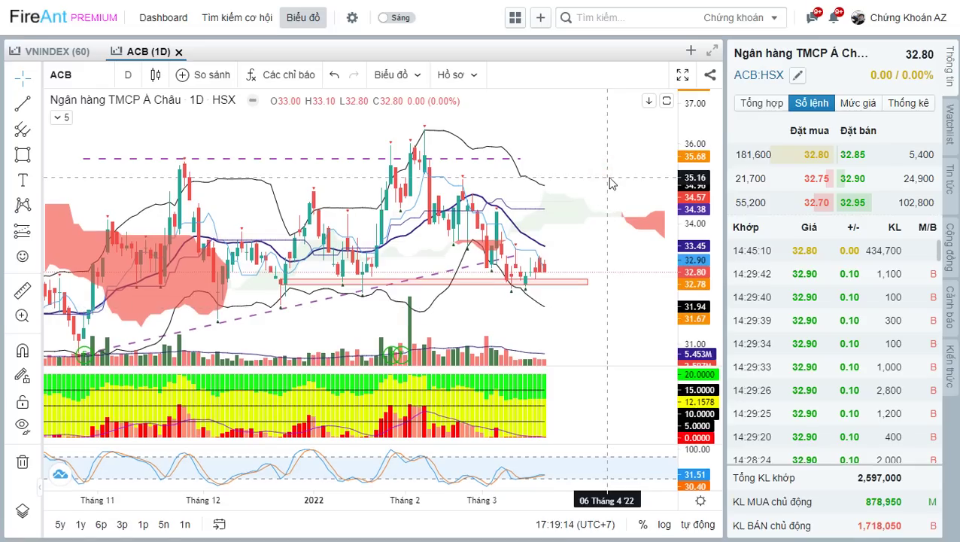
pyautogui.write('HDB')
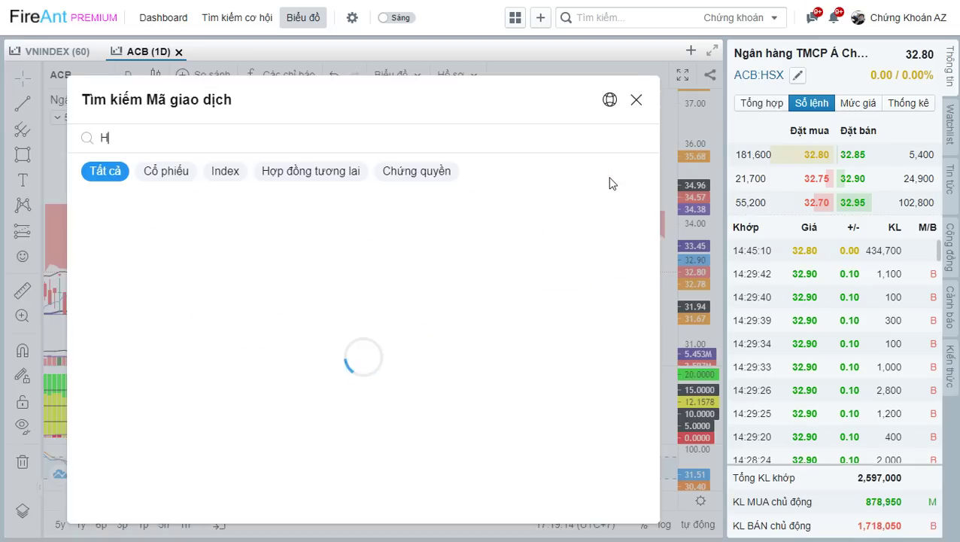
pyautogui.press('Return')
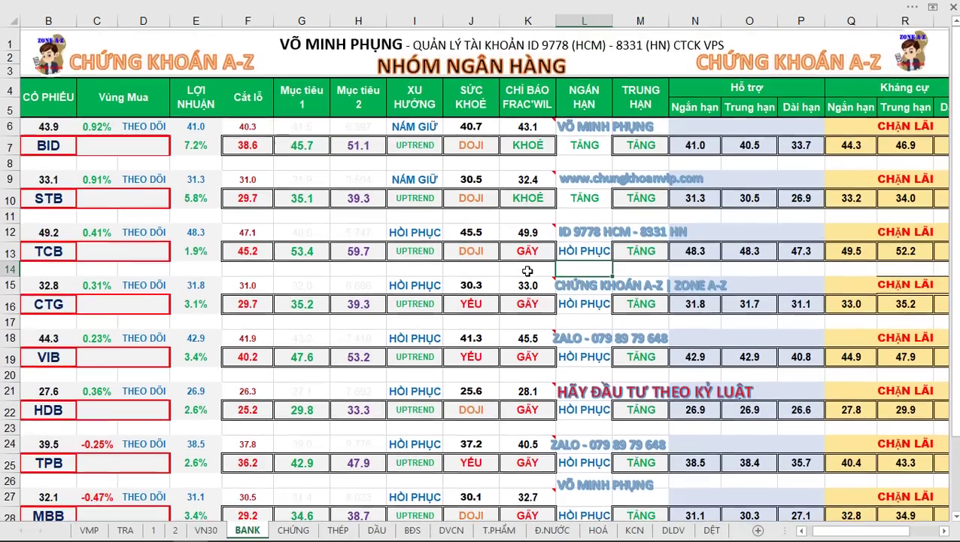
# Step: Switch to Excel, open the CHỨNG sheet and look through the securities stocks from SSI to APG
pyautogui.scroll(3, 512, 339)
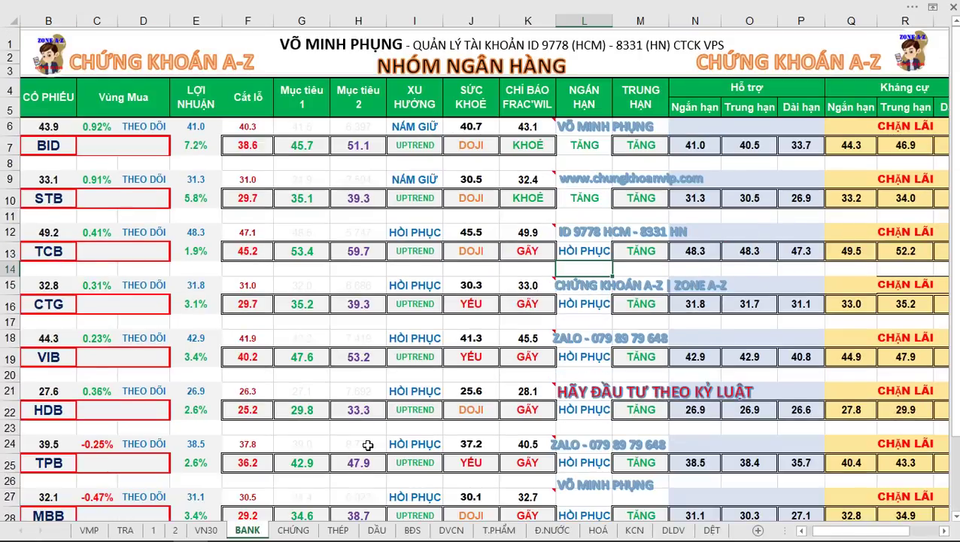
pyautogui.click(293, 530)
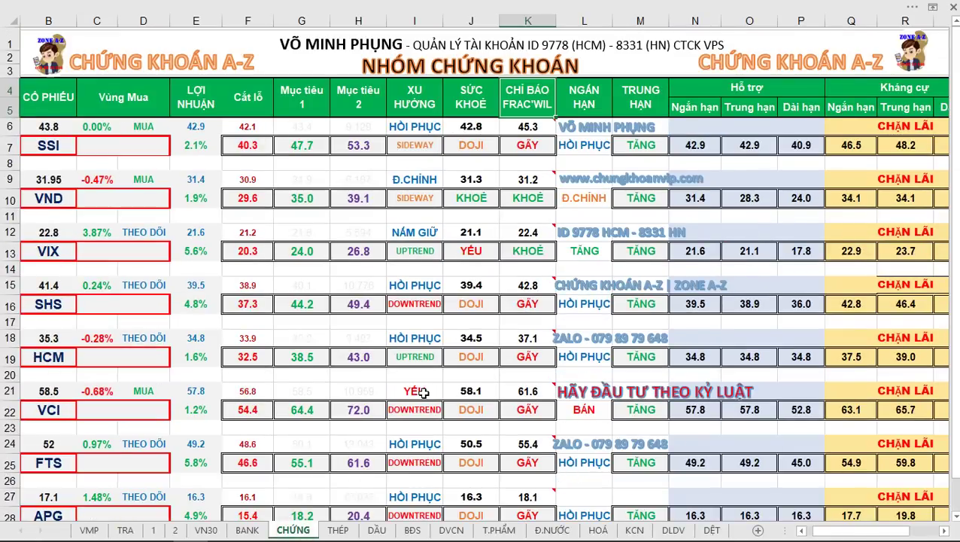
pyautogui.scroll(-2, 423, 392)
pyautogui.scroll(1, 560, 306)
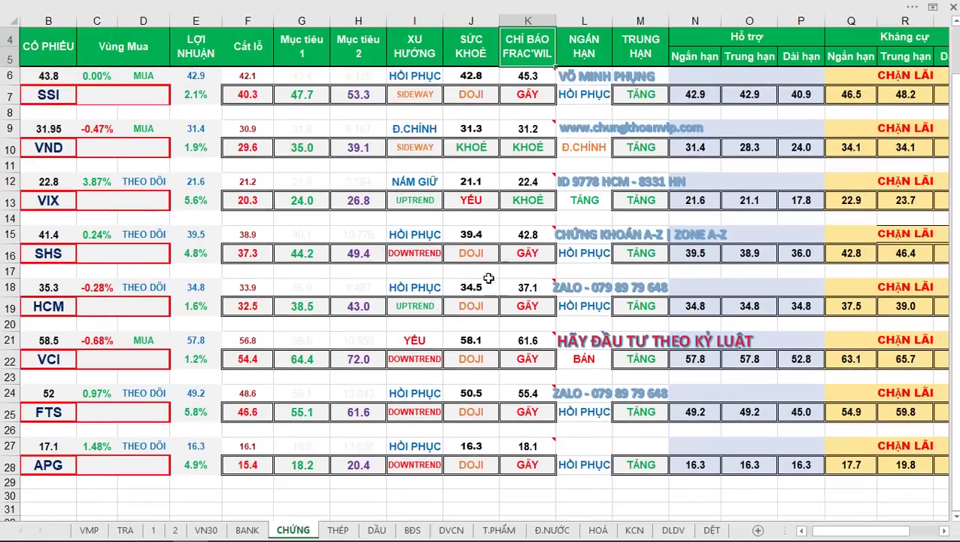
# Step: Recheck the securities list from SSI to APG, switch to FireAnt and load the VND daily chart to examine its resistance and support zones
pyautogui.scroll(1, 509, 404)
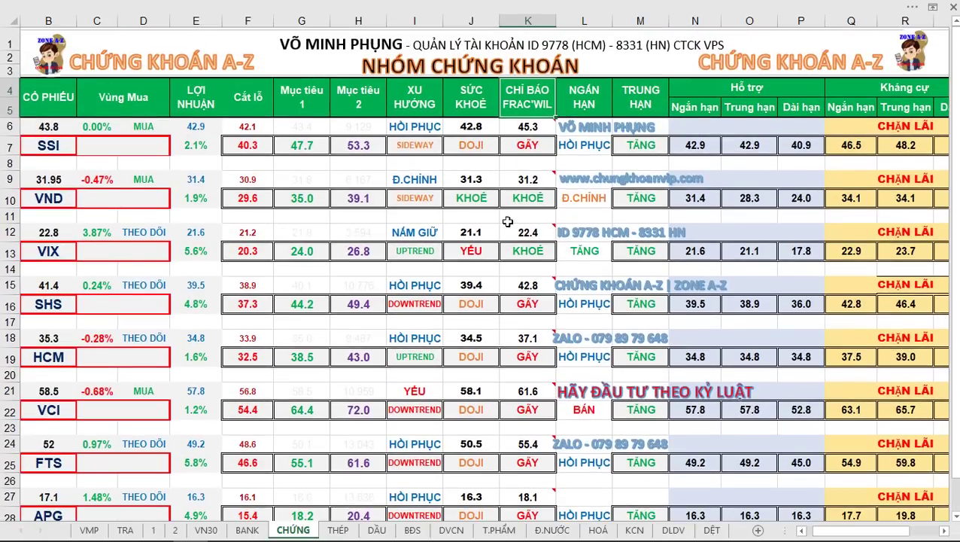
pyautogui.scroll(-1, 545, 294)
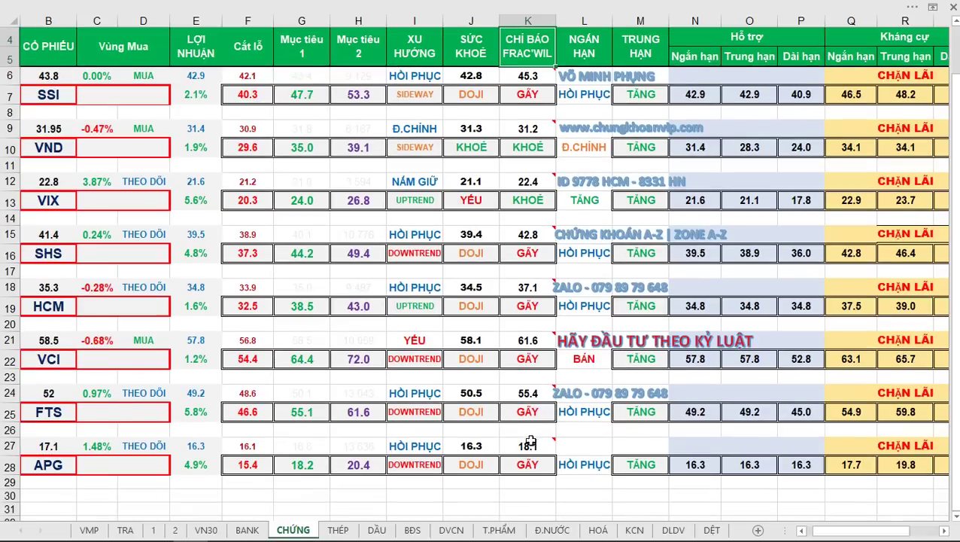
pyautogui.scroll(1, 565, 462)
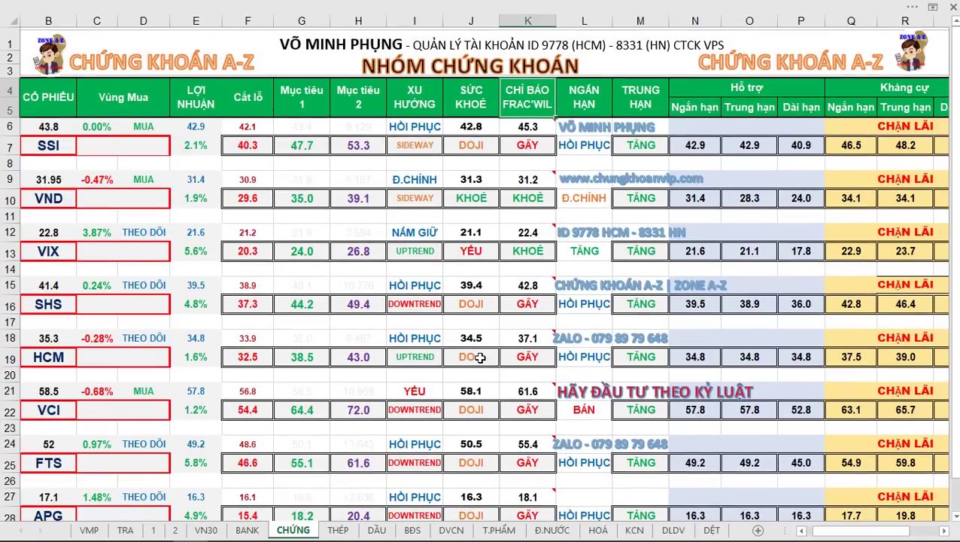
pyautogui.hotkey('alt', 'Tab')
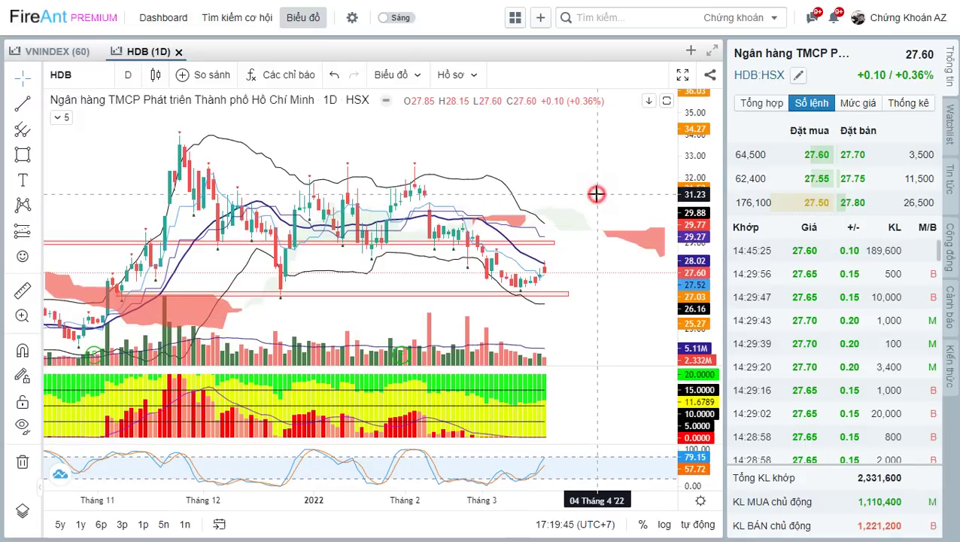
pyautogui.write('VND')
pyautogui.press('Return')
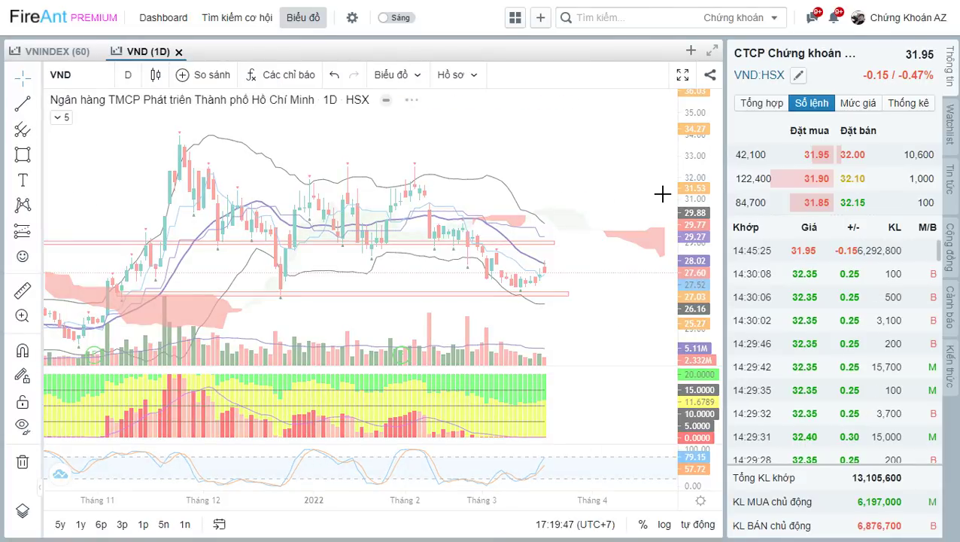
pyautogui.moveTo(581, 250); pyautogui.dragTo(508, 296)
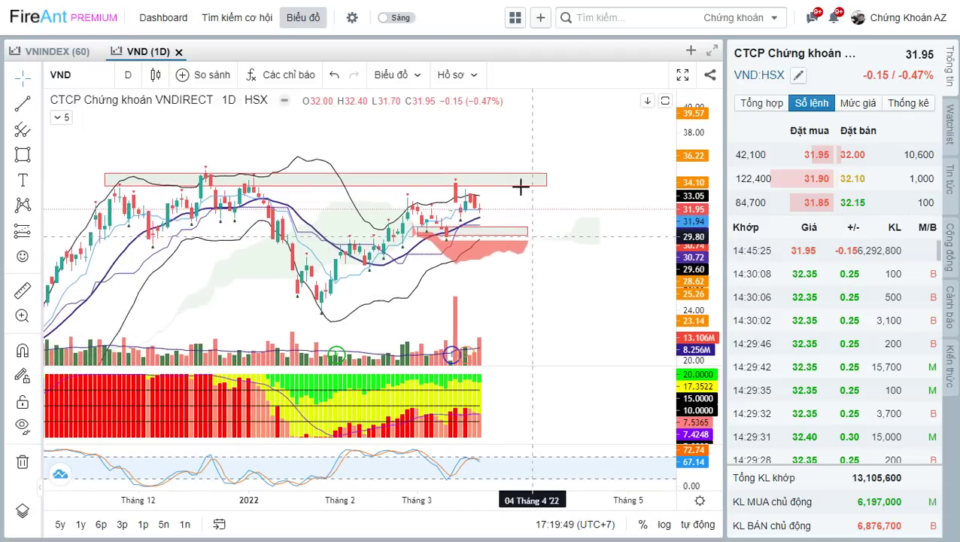
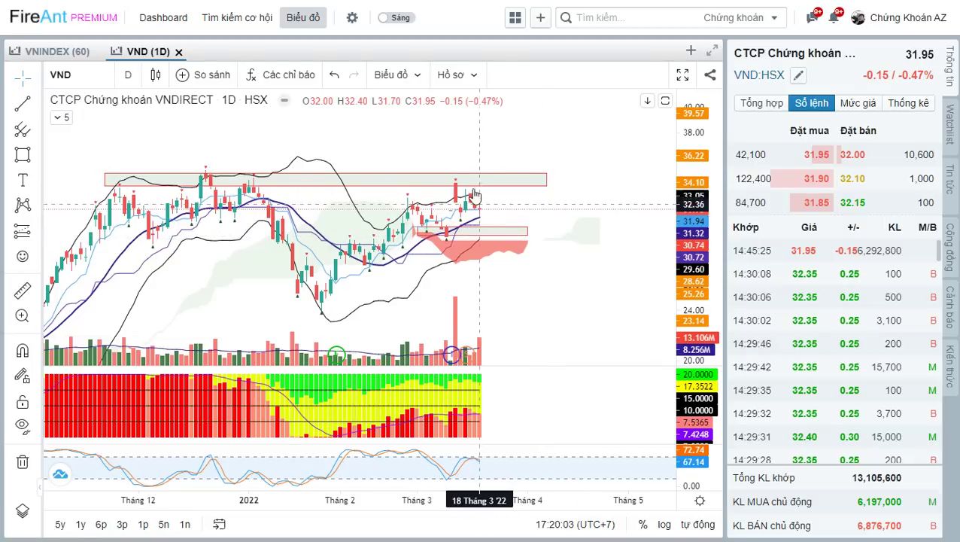
pyautogui.moveTo(552, 296); pyautogui.dragTo(561, 299)
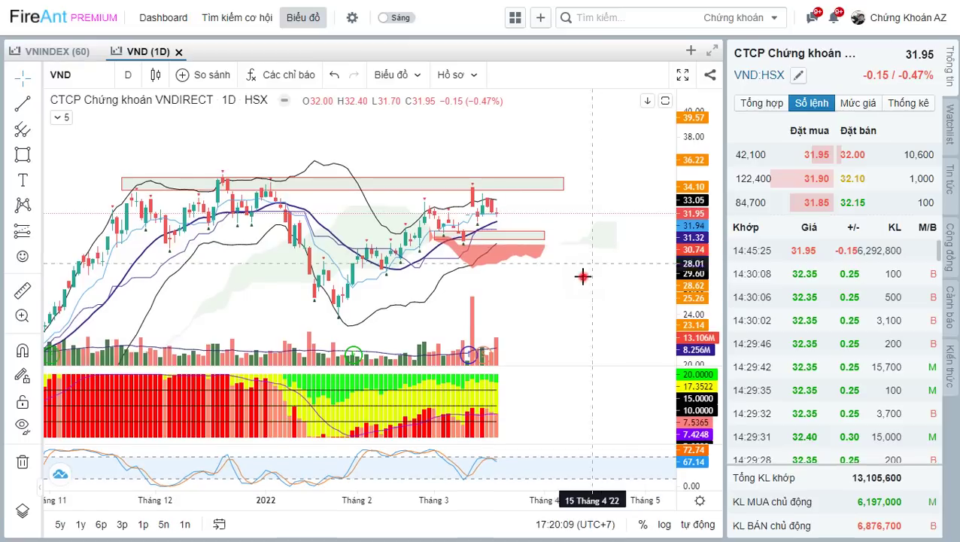
# Step: Load the ORS daily chart, enlarge its price scale and examine the March candles around the sideways box and cloud
pyautogui.write('ORS')
pyautogui.press('Return')
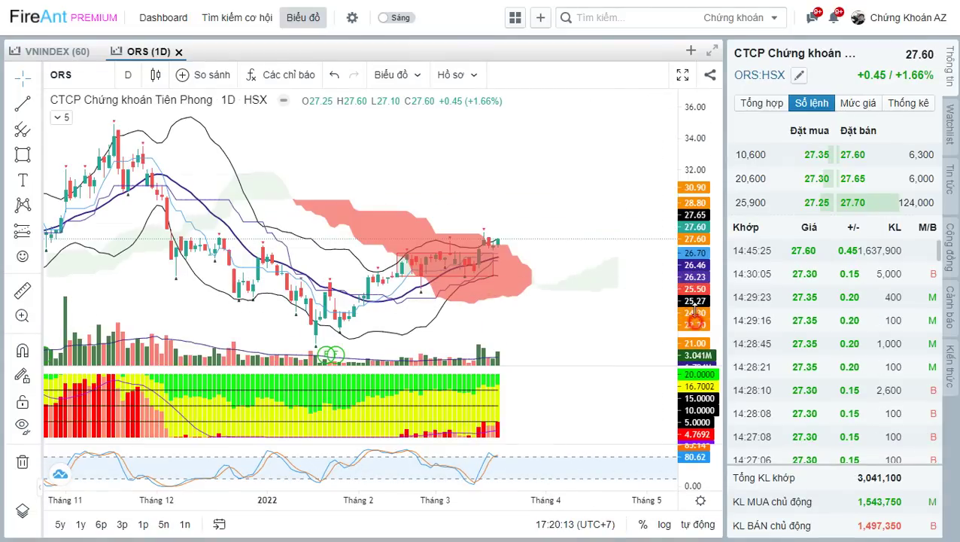
pyautogui.moveTo(700, 309); pyautogui.dragTo(702, 273)
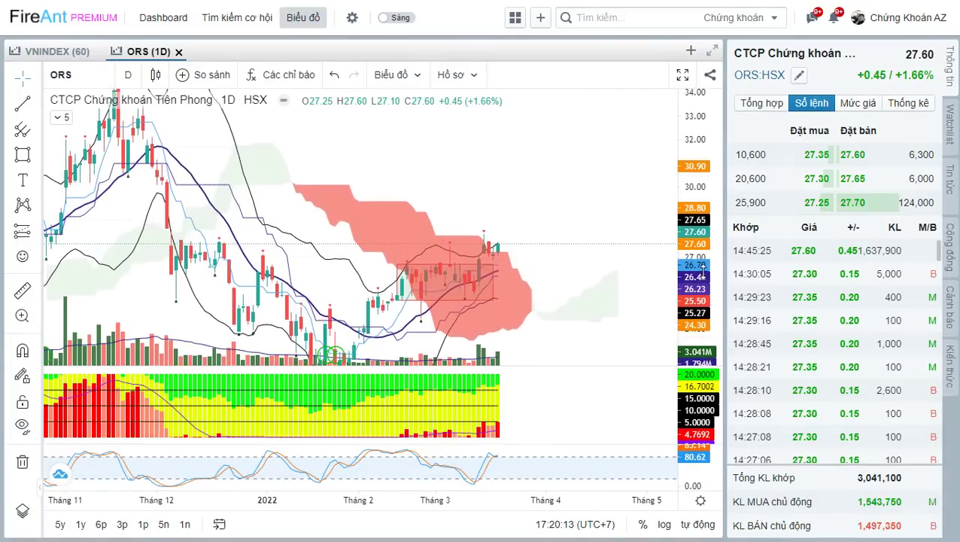
pyautogui.keyDown('shift'); pyautogui.click(480, 273); pyautogui.keyUp('shift')
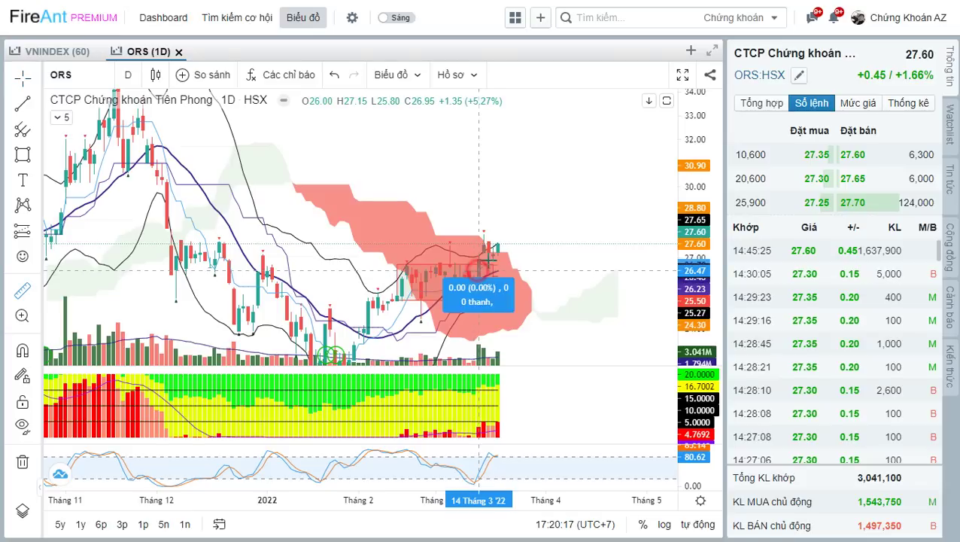
pyautogui.click(533, 259)
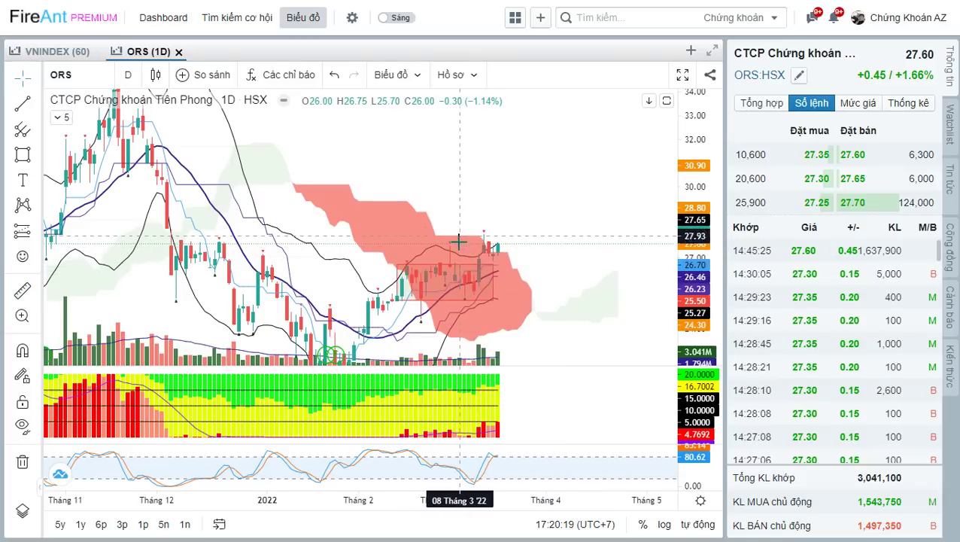
pyautogui.click(491, 227)
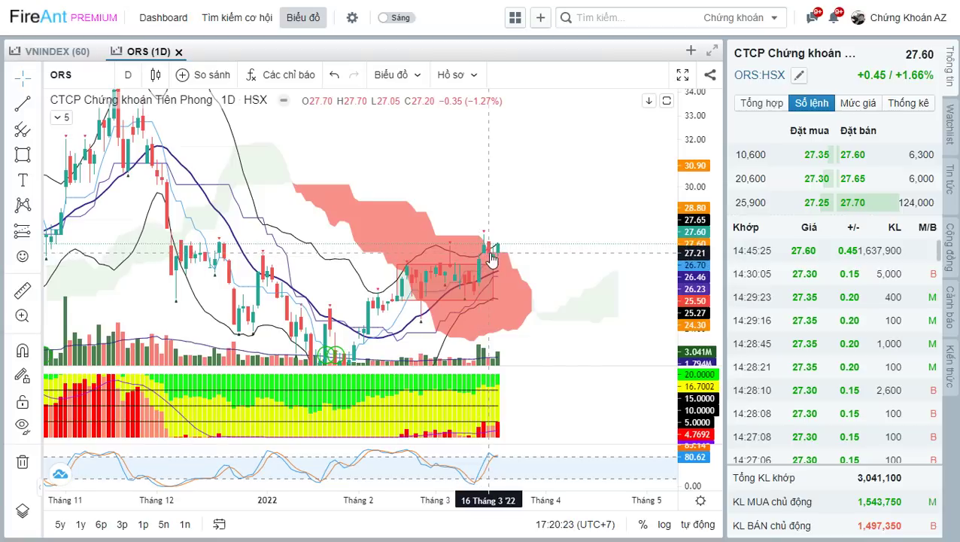
pyautogui.moveTo(568, 263); pyautogui.dragTo(610, 283)
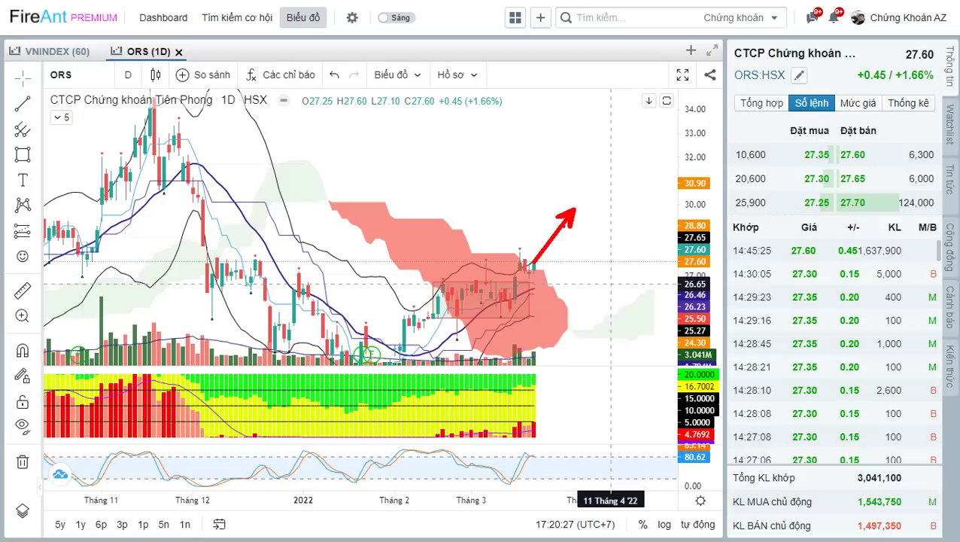
pyautogui.moveTo(572, 238); pyautogui.dragTo(557, 225)
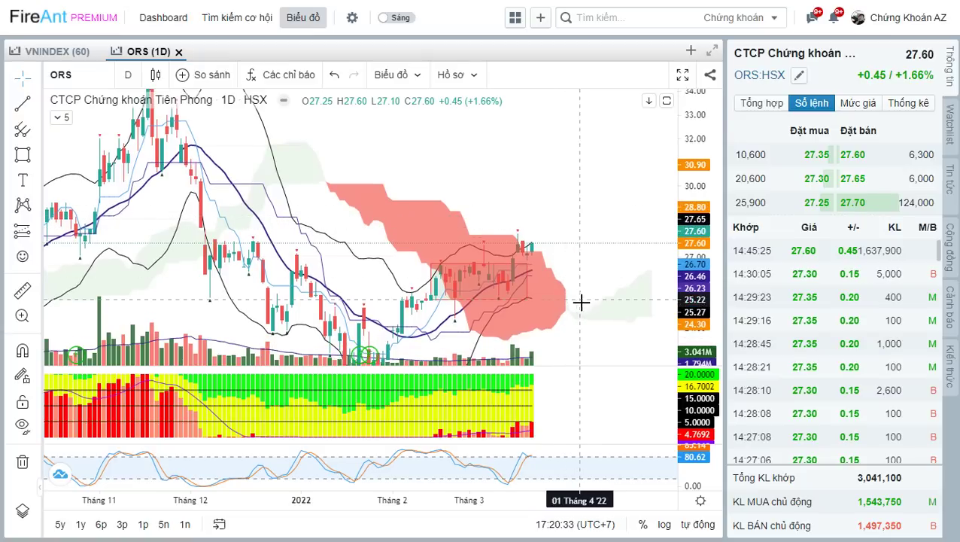
# Step: Load the VIX daily chart and examine the recent candles against the dashed descending channel
pyautogui.write('V')
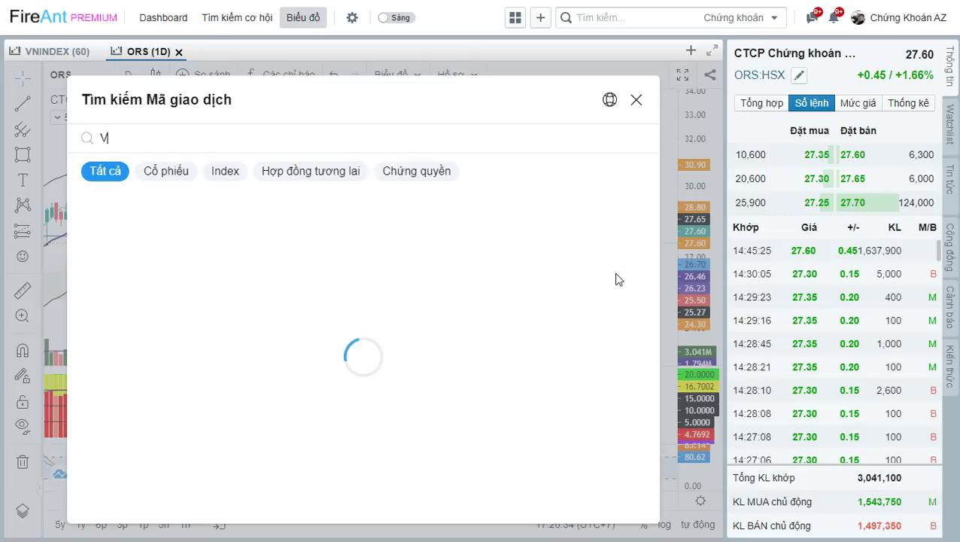
pyautogui.write('IX')
pyautogui.press('Return')
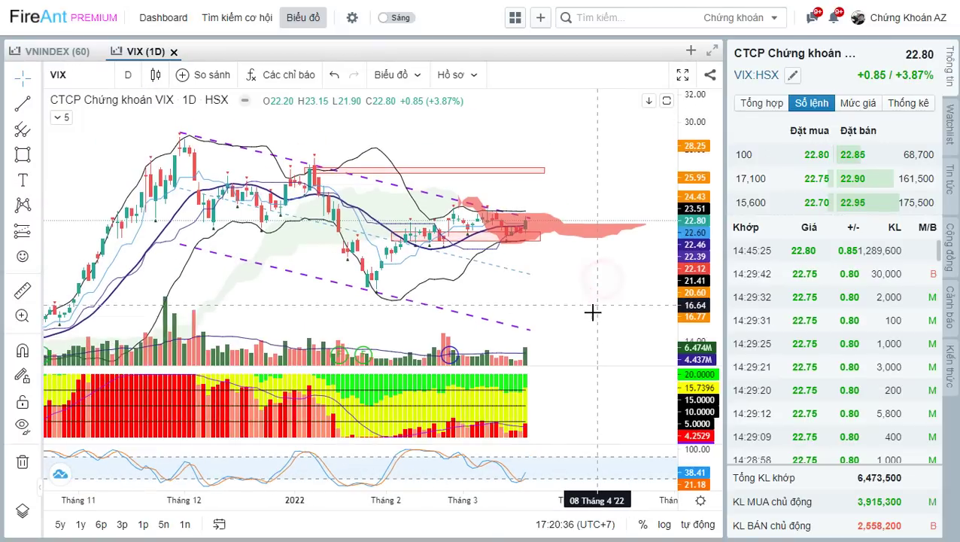
pyautogui.scroll(3, 592, 312)
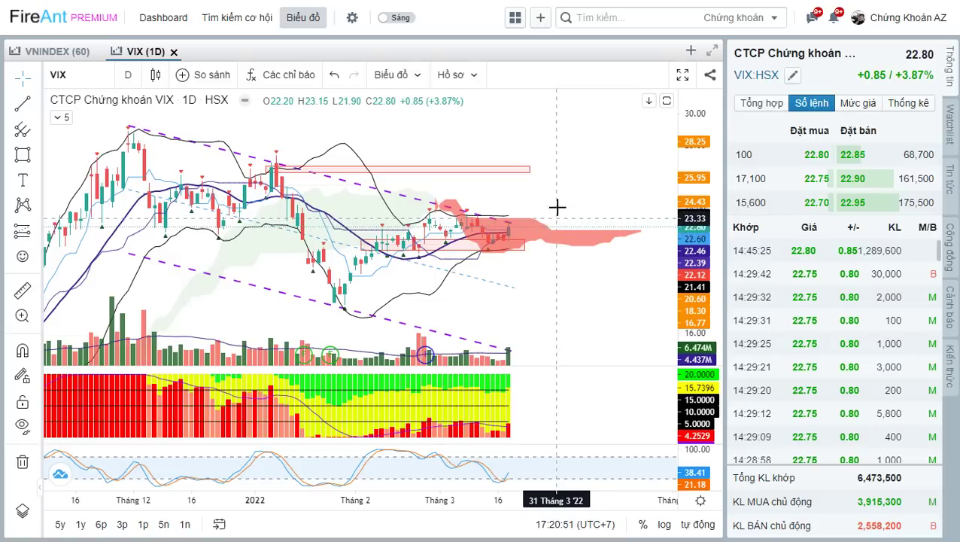
pyautogui.moveTo(572, 177); pyautogui.dragTo(570, 197)
# Step: Load the SHS daily chart and review its March candles within the descending channel
pyautogui.write('s')
pyautogui.press('Escape')
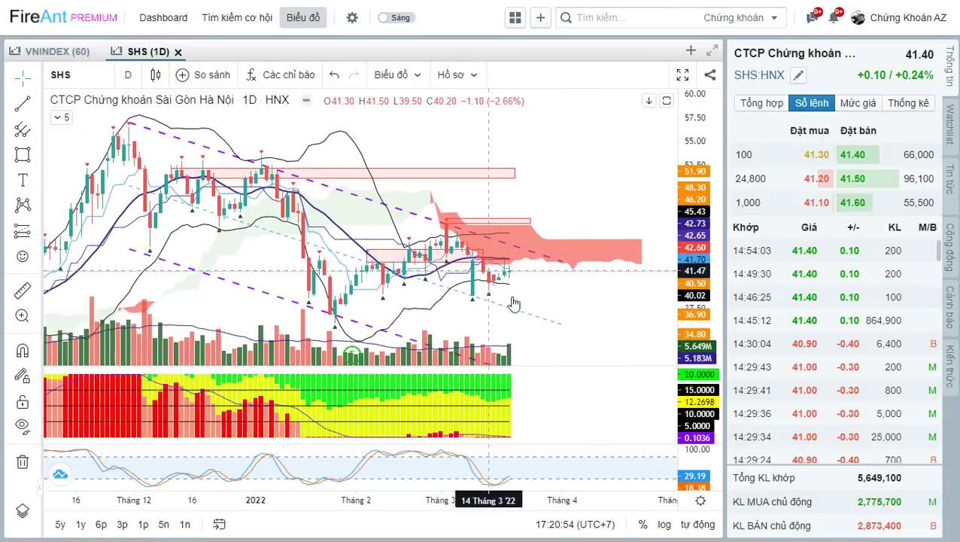
pyautogui.moveTo(583, 300); pyautogui.dragTo(621, 302)
# Step: Load the VCI daily chart and show its price history back to November
pyautogui.write('v')
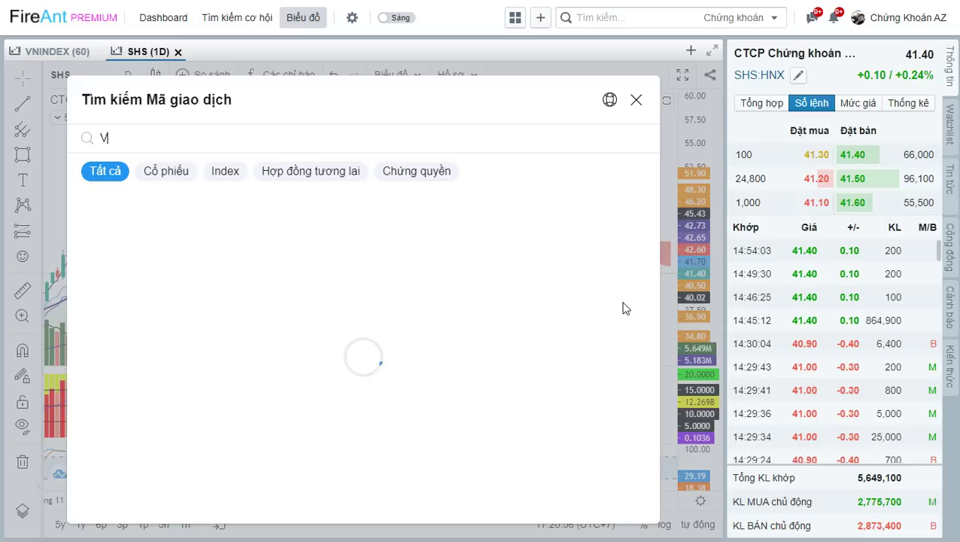
pyautogui.write('ci')
pyautogui.press('Return')
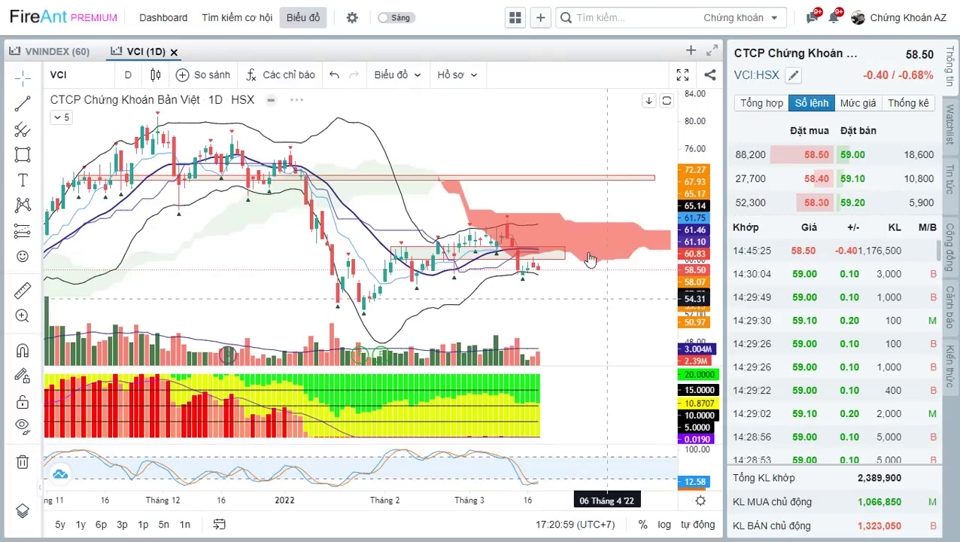
pyautogui.moveTo(574, 295); pyautogui.dragTo(609, 311)
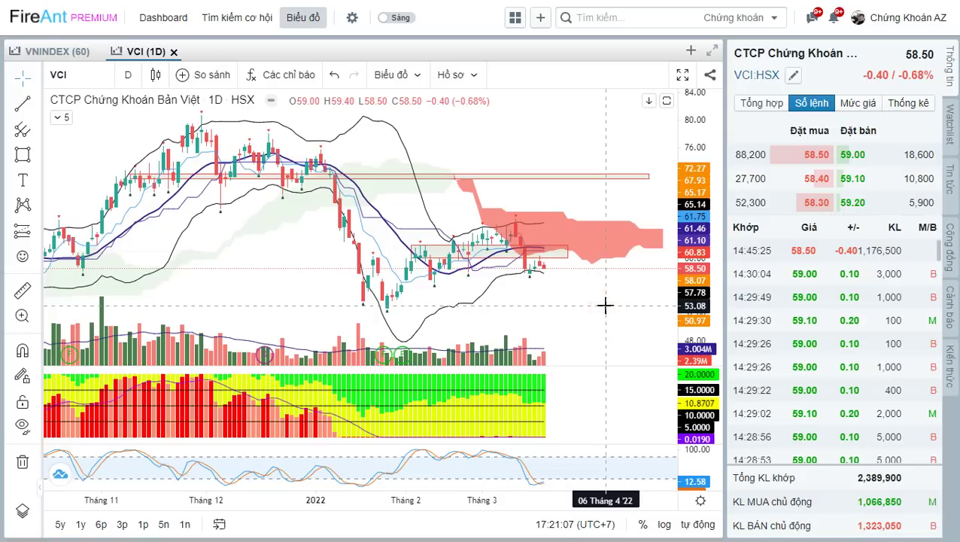
# Step: Load the FTS daily chart and review its recent price action below the marked box
pyautogui.write('fts')
pyautogui.press('Return')
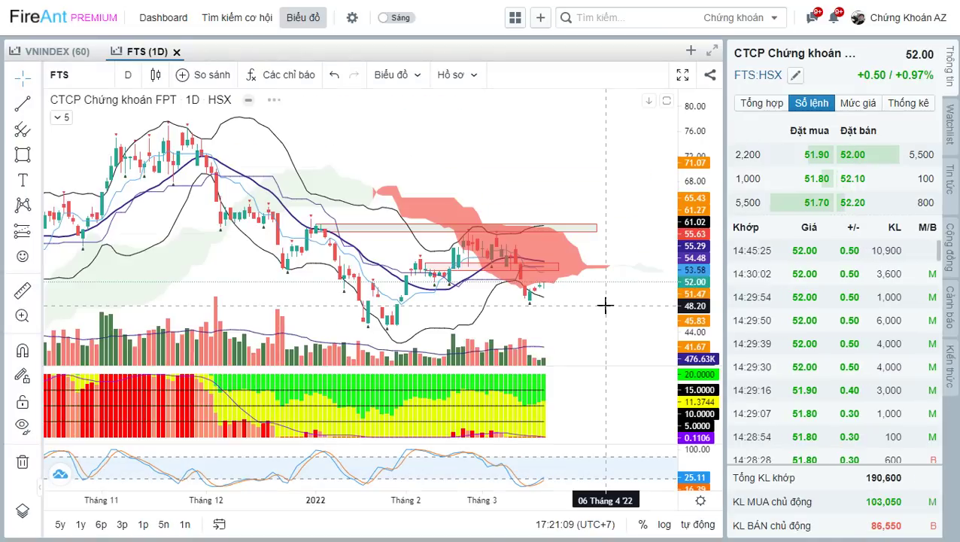
pyautogui.moveTo(604, 304); pyautogui.dragTo(572, 283)
# Step: Check the remaining securities tickers in Excel, then return to FireAnt and load the HCM daily chart to review its support zone
pyautogui.hotkey('alt', 'Tab')
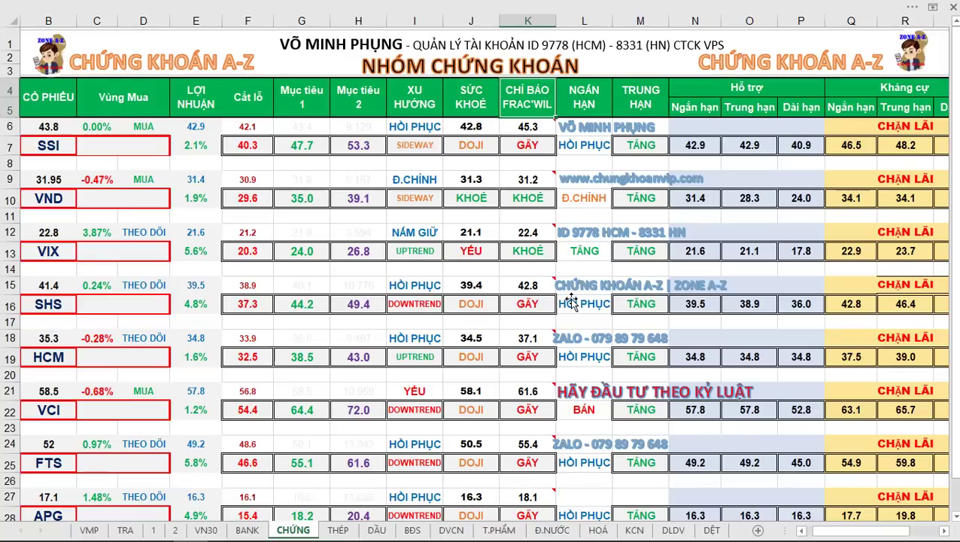
pyautogui.scroll(-1, 479, 253)
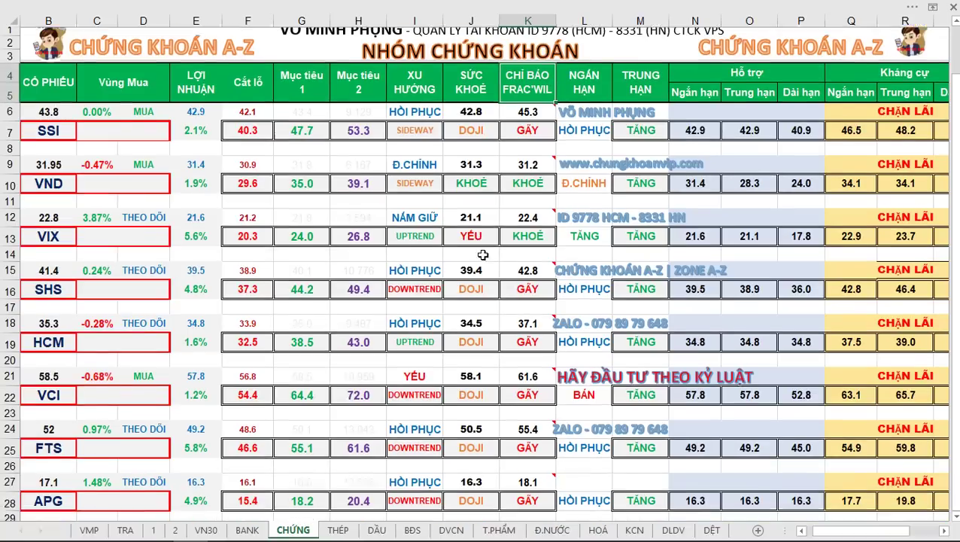
pyautogui.hotkey('alt', 'Tab')
pyautogui.write('H')
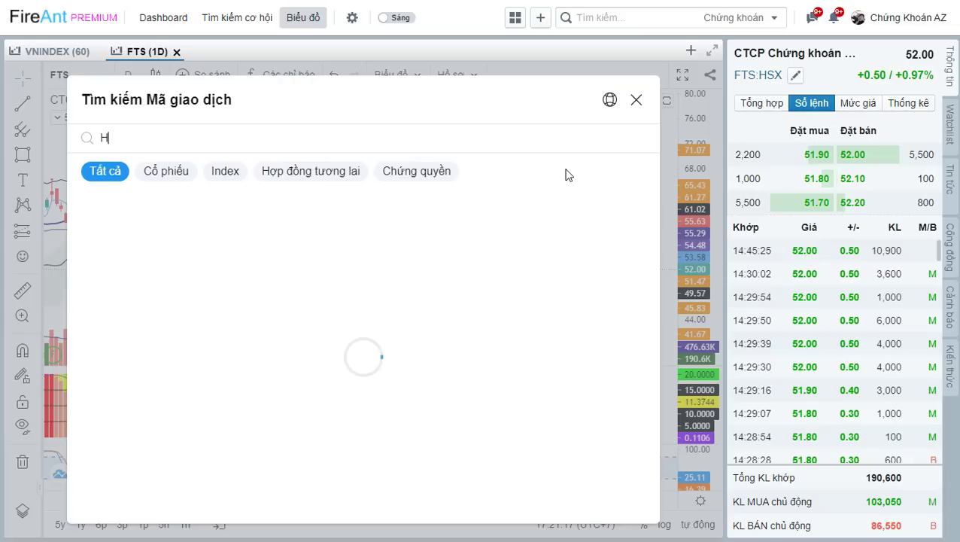
pyautogui.write('CM')
pyautogui.press('Return')
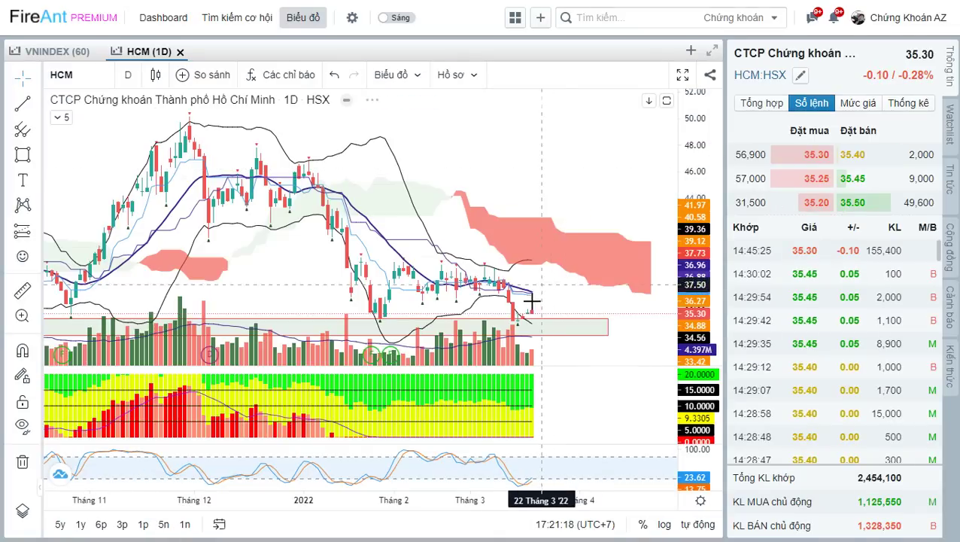
pyautogui.moveTo(602, 188); pyautogui.dragTo(598, 158)
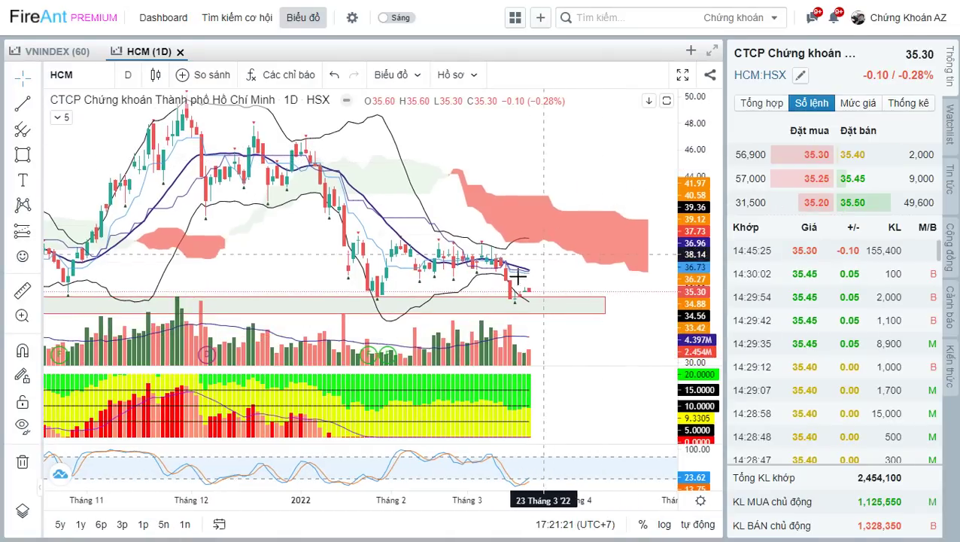
# Step: Consult the securities list in Excel again, return to FireAnt and load the SSI daily chart to examine its March lows
pyautogui.hotkey('alt', 'Tab')
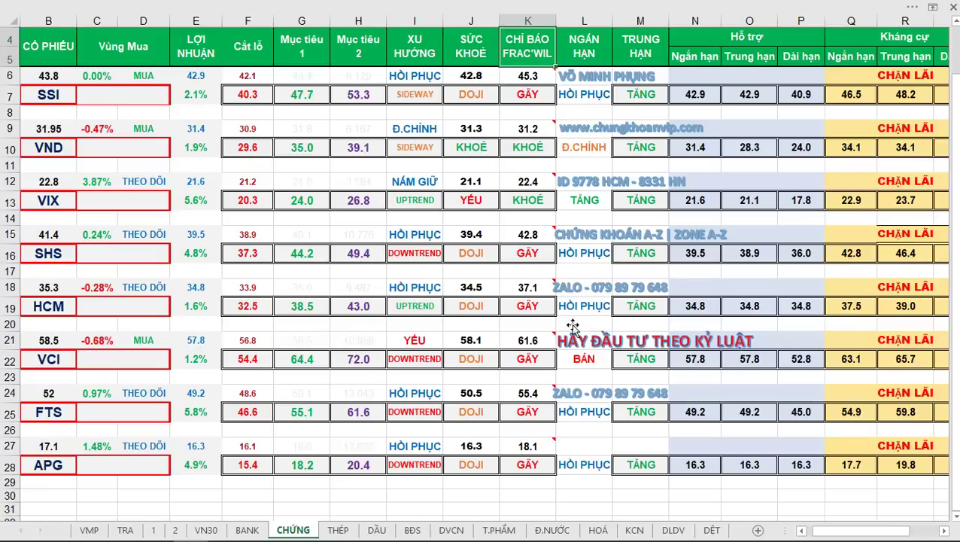
pyautogui.scroll(1, 573, 332)
pyautogui.hotkey('alt', 'Tab')
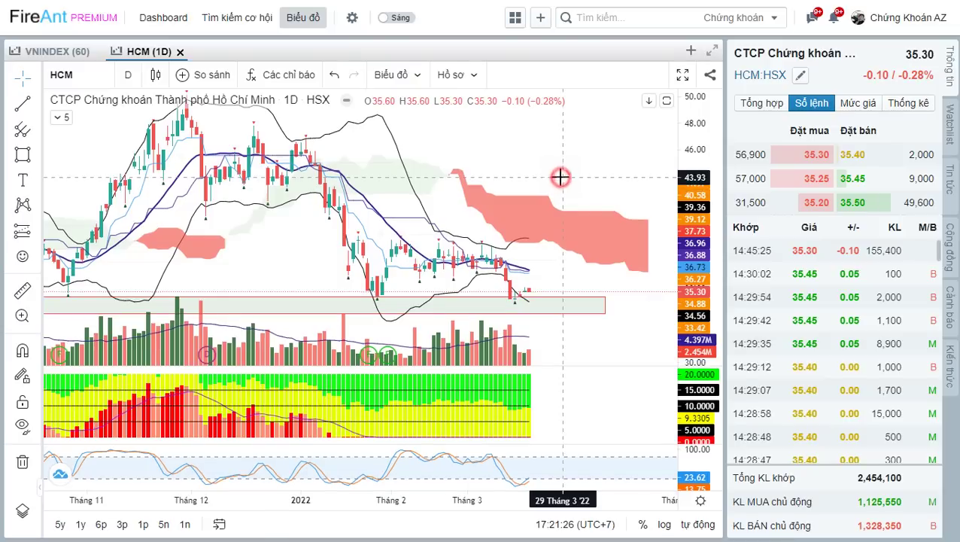
pyautogui.write('SSI')
pyautogui.press('Return')
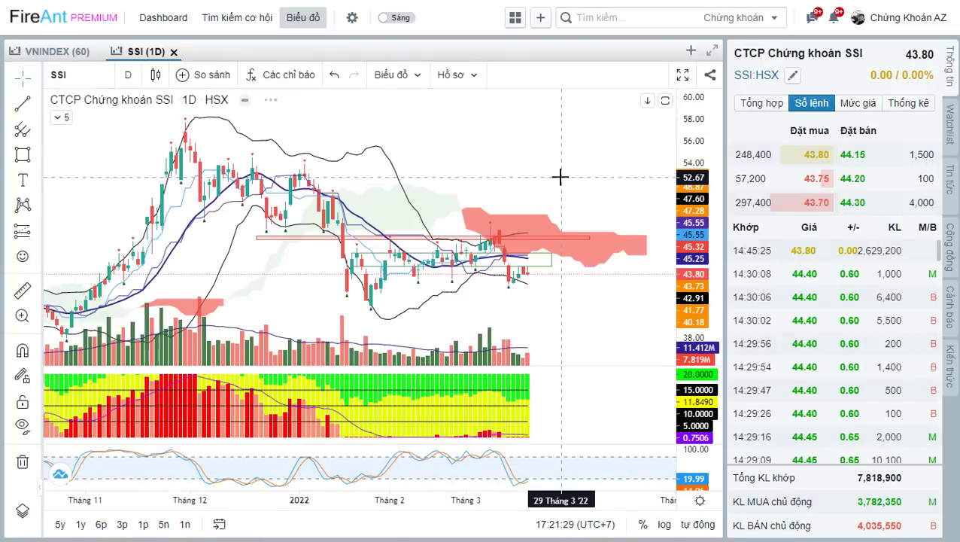
pyautogui.click(520, 299)
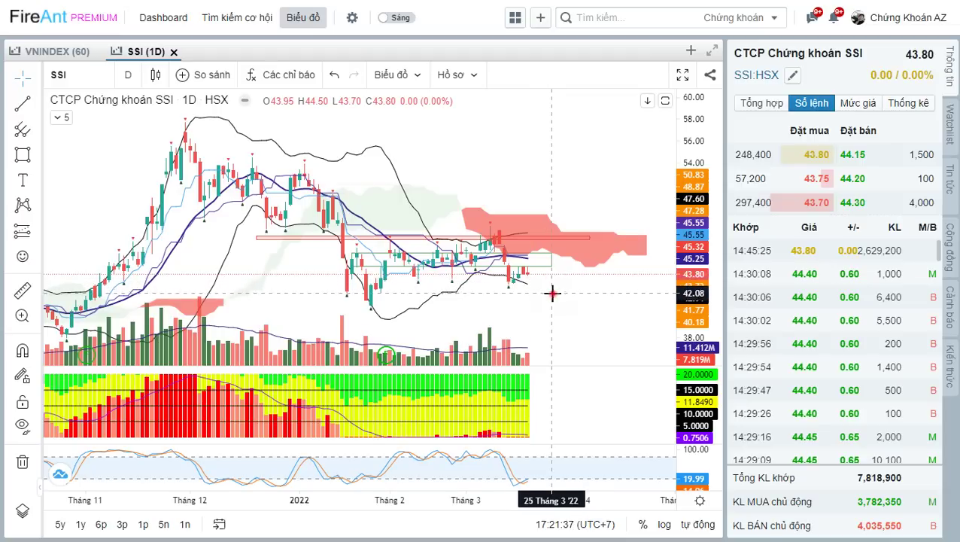
pyautogui.moveTo(553, 293); pyautogui.dragTo(576, 287)
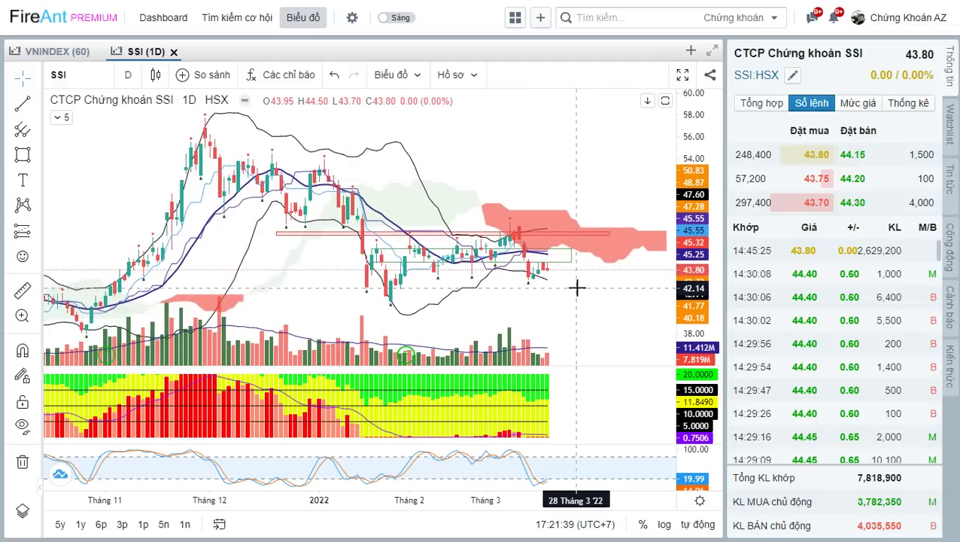
# Step: Switch to Excel and open the THÉP sheet to view the steel stocks
pyautogui.hotkey('alt', 'Tab')
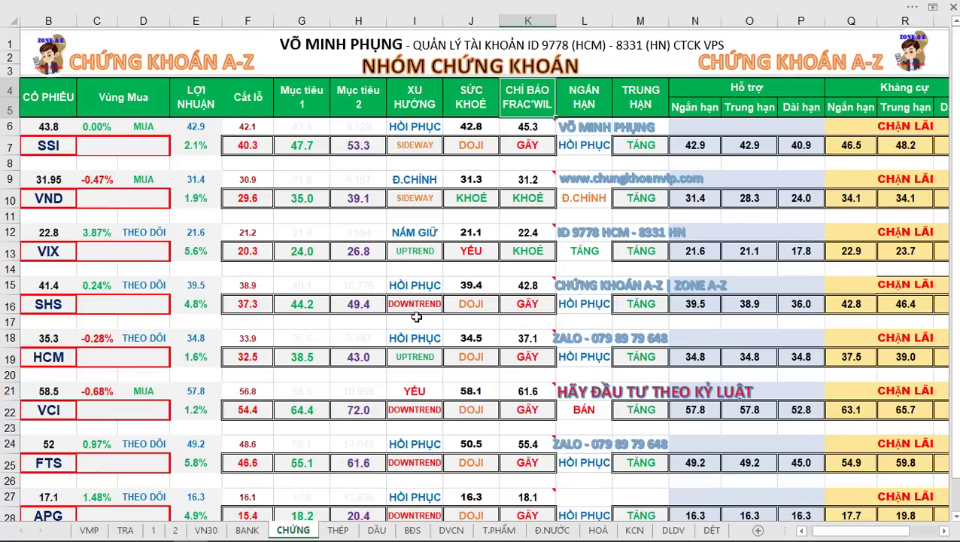
pyautogui.click(338, 530)
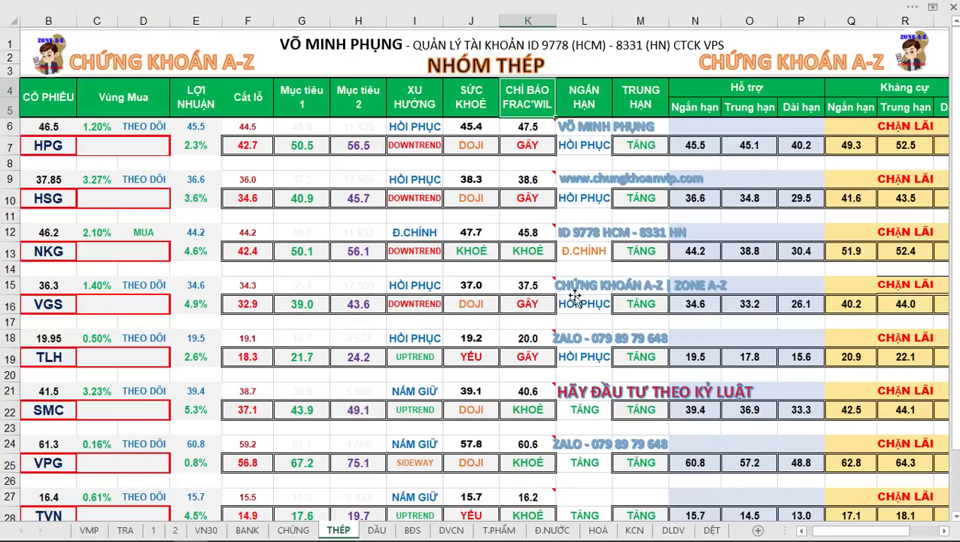
# Step: Examine the recommendations for the steel tickers in the THÉP sheet, from HPG down to TVN
pyautogui.scroll(-1, 566, 296)
pyautogui.scroll(1, 587, 287)
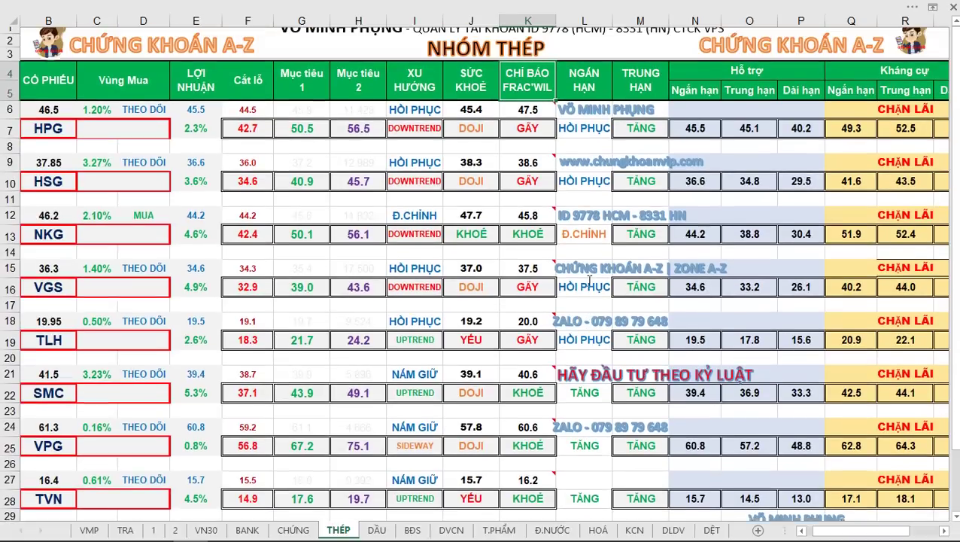
pyautogui.scroll(-2, 594, 331)
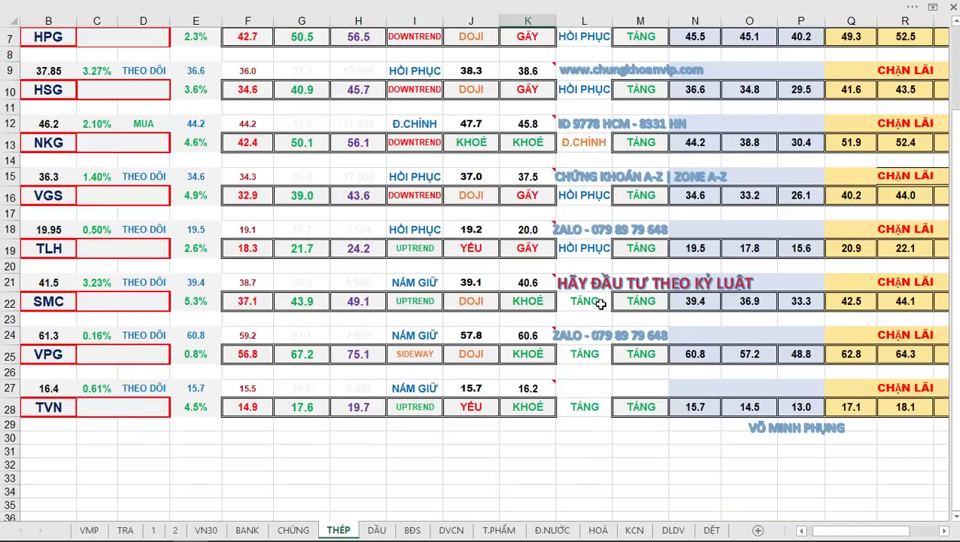
pyautogui.scroll(2, 580, 311)
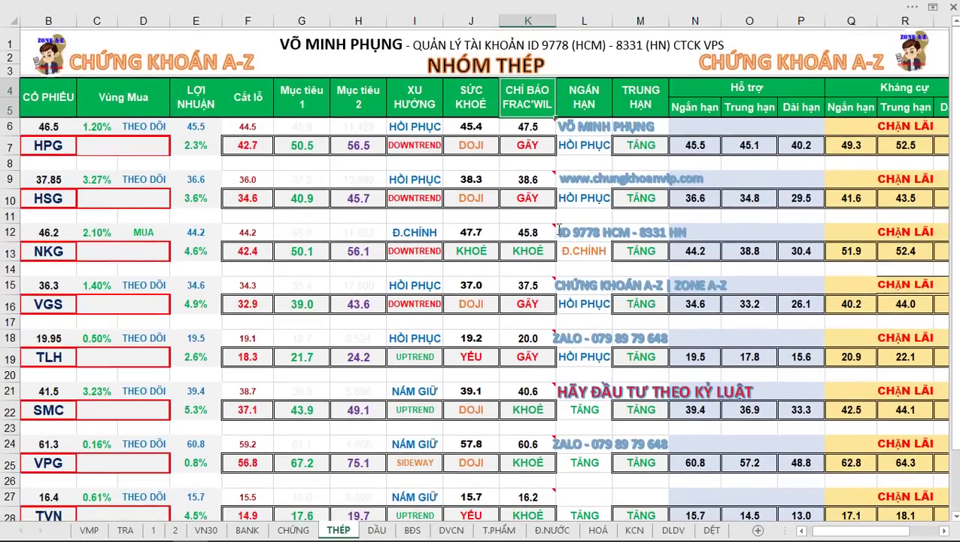
pyautogui.scroll(-2, 559, 228)
pyautogui.scroll(2, 530, 263)
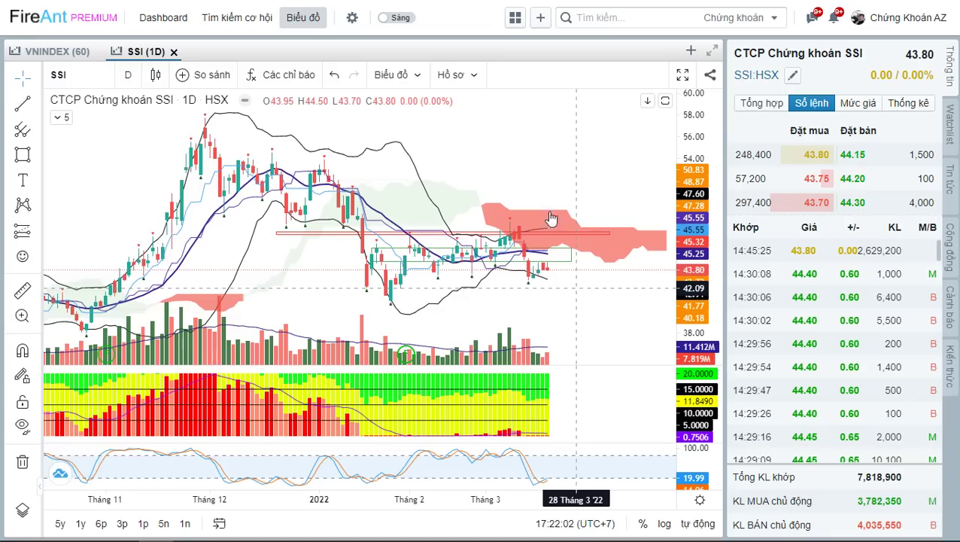
# Step: Switch to FireAnt and load the HSG daily chart to review its recent price zones
pyautogui.write('H')
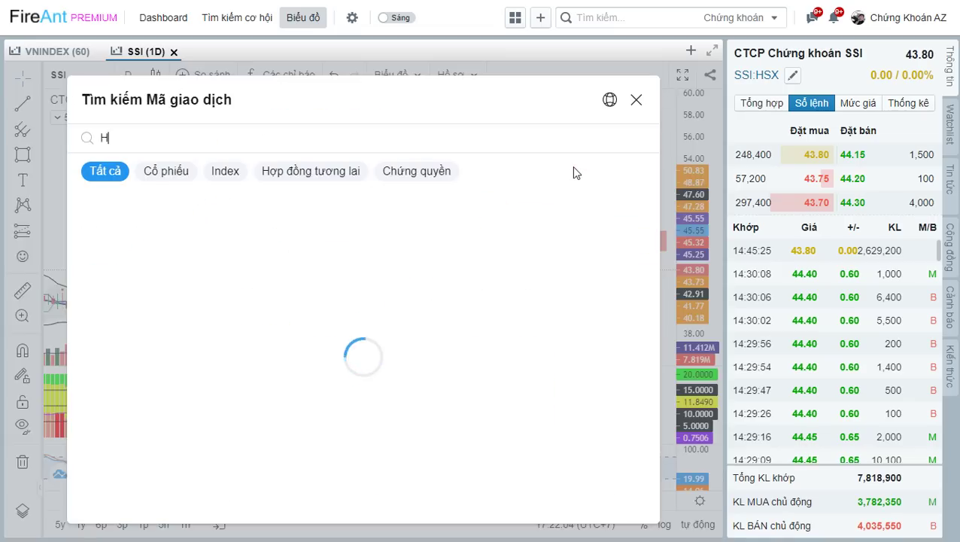
pyautogui.write('SG')
pyautogui.press('Return')
pyautogui.moveTo(621, 229); pyautogui.dragTo(627, 219)
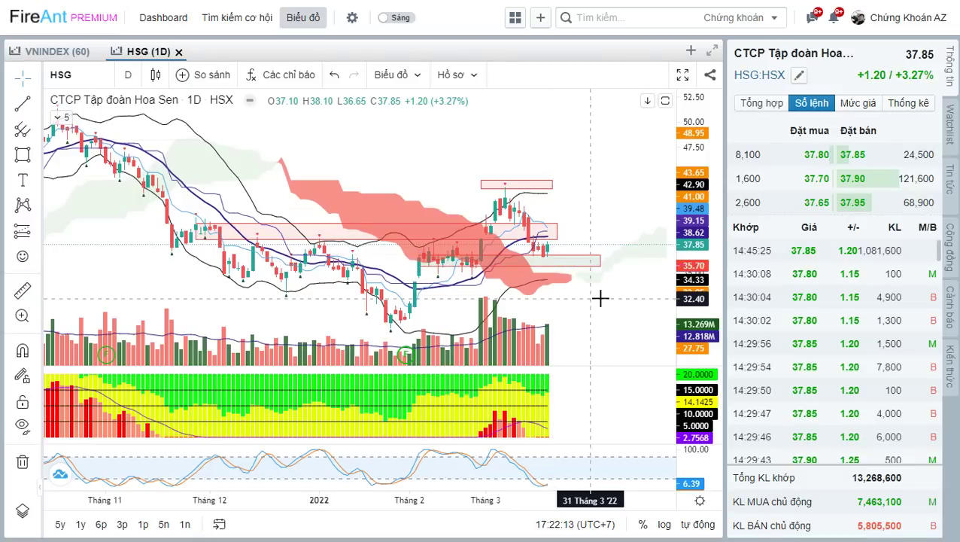
# Step: Load the NKG daily chart and examine its March price action more closely
pyautogui.write('N')
pyautogui.press('Escape')
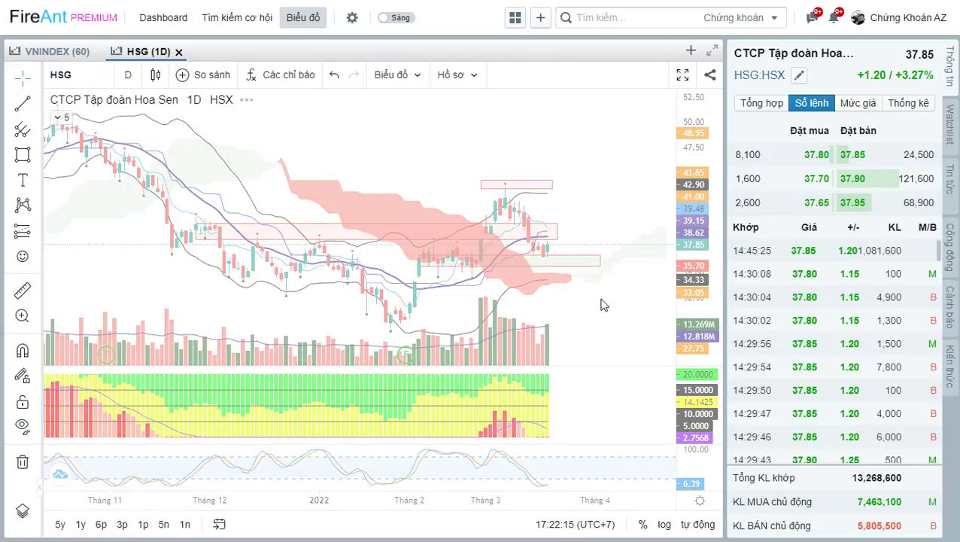
pyautogui.write('NKG')
pyautogui.press('Return')
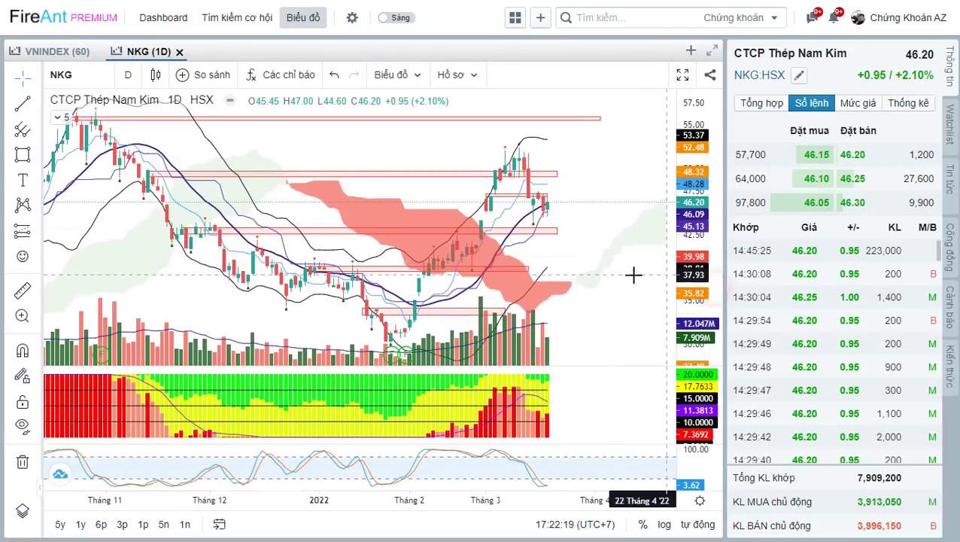
pyautogui.scroll(2, 610, 295)
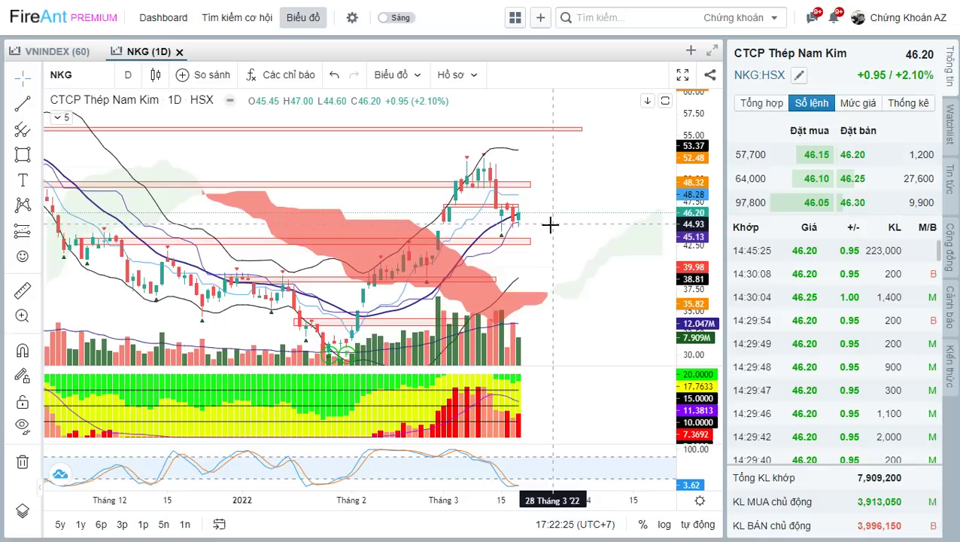
pyautogui.moveTo(552, 226); pyautogui.dragTo(554, 226)
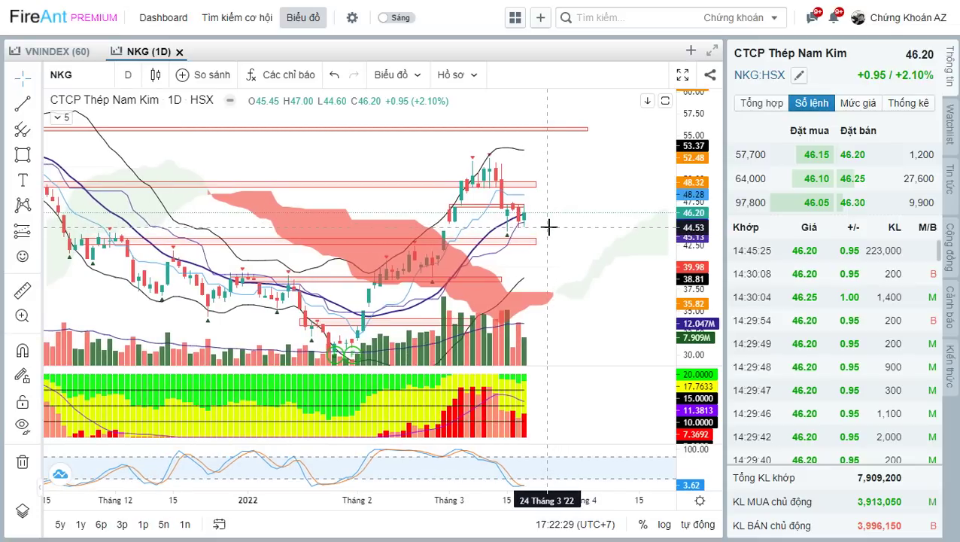
# Step: Load the SMC daily chart and draw a thin rectangle near 41 from the early February peak to late March
pyautogui.write('SMC')
pyautogui.press('Return')
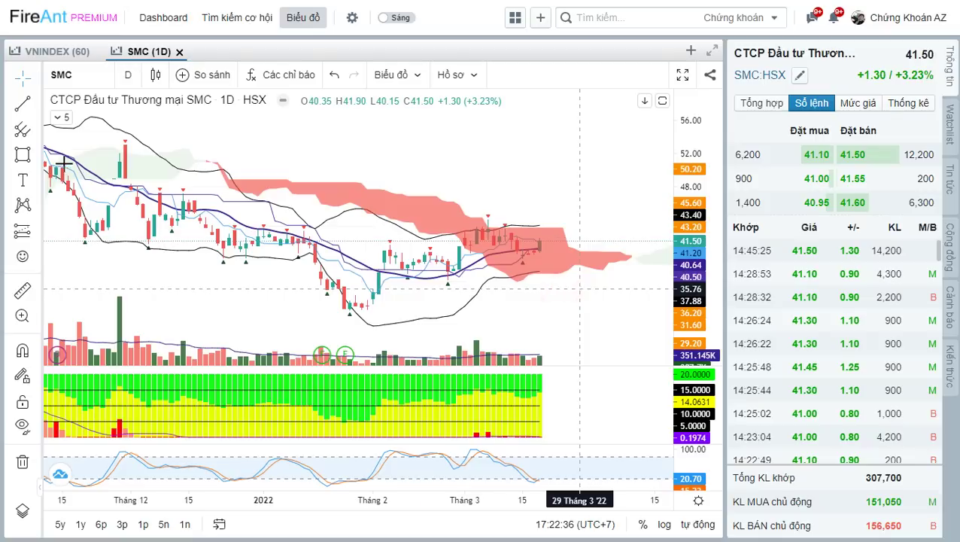
pyautogui.click(23, 155)
pyautogui.moveTo(383, 241); pyautogui.dragTo(574, 251)
pyautogui.moveTo(607, 305); pyautogui.dragTo(602, 313)
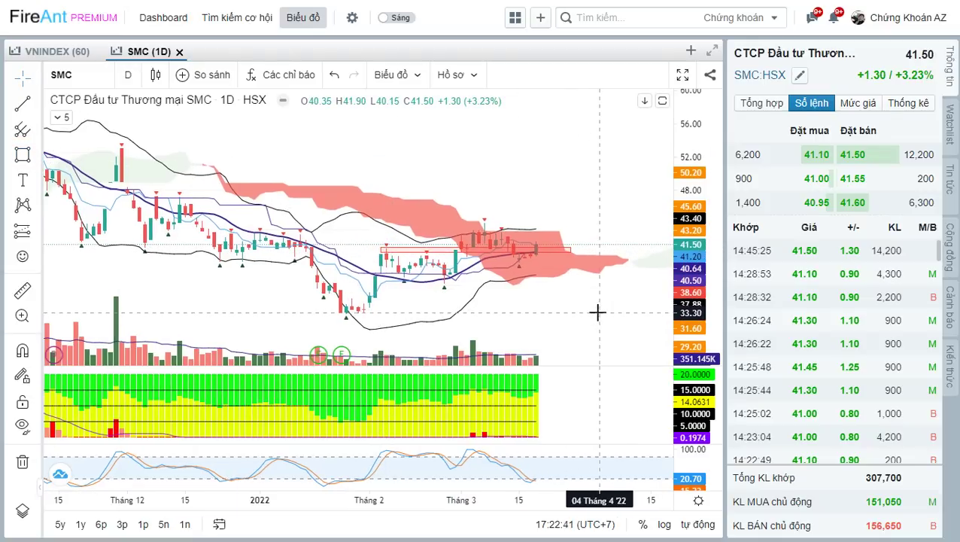
# Step: Measure the potential price rise on the SMC chart from the marked zone up to about 44, and clear the measurement
pyautogui.scroll(-1, 596, 311)
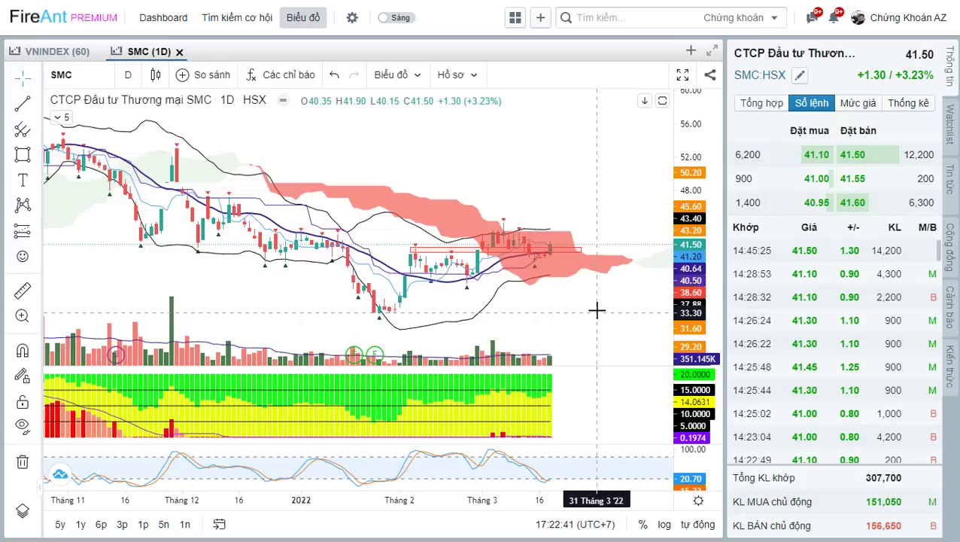
pyautogui.keyDown('shift'); pyautogui.click(622, 248); pyautogui.keyUp('shift')
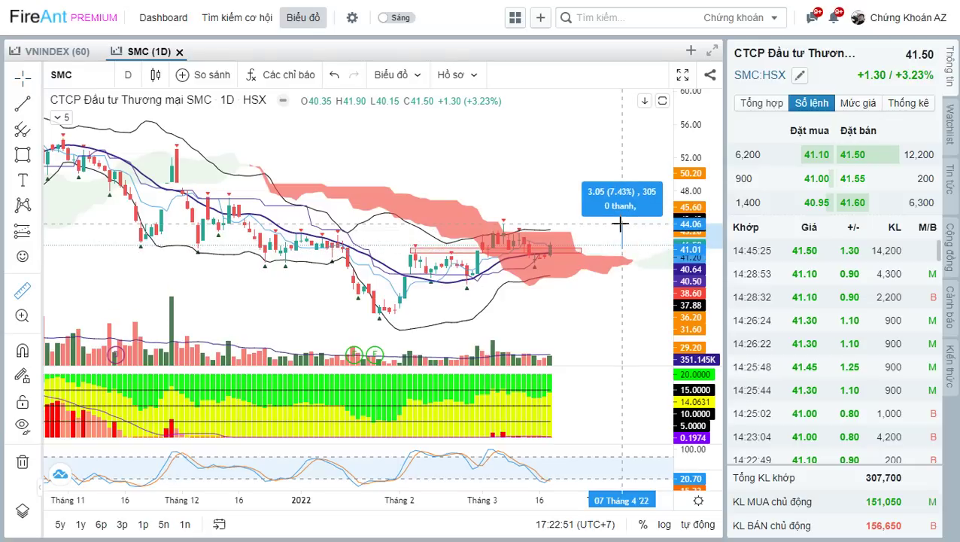
pyautogui.click(548, 188)
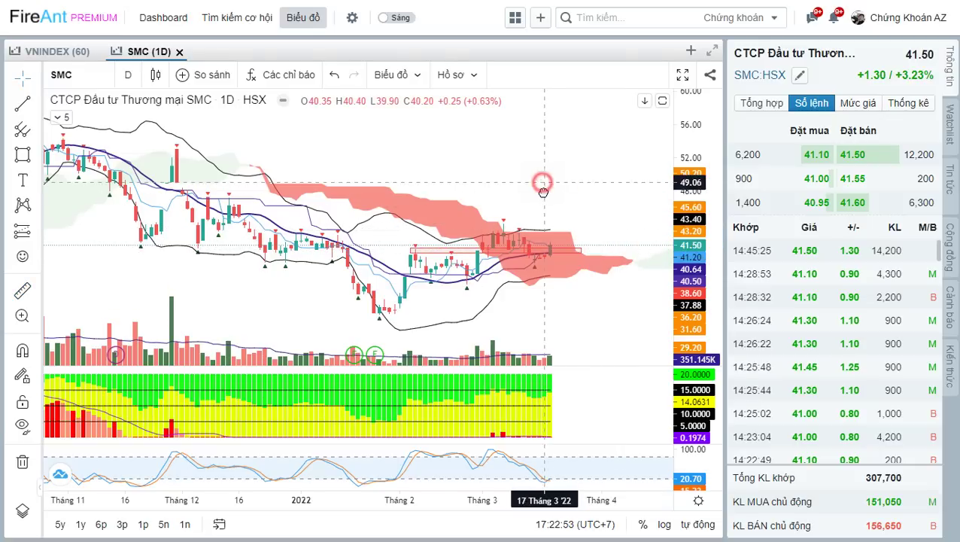
# Step: Load the TLH daily chart to review its price relative to the descending channel
pyautogui.write('T')
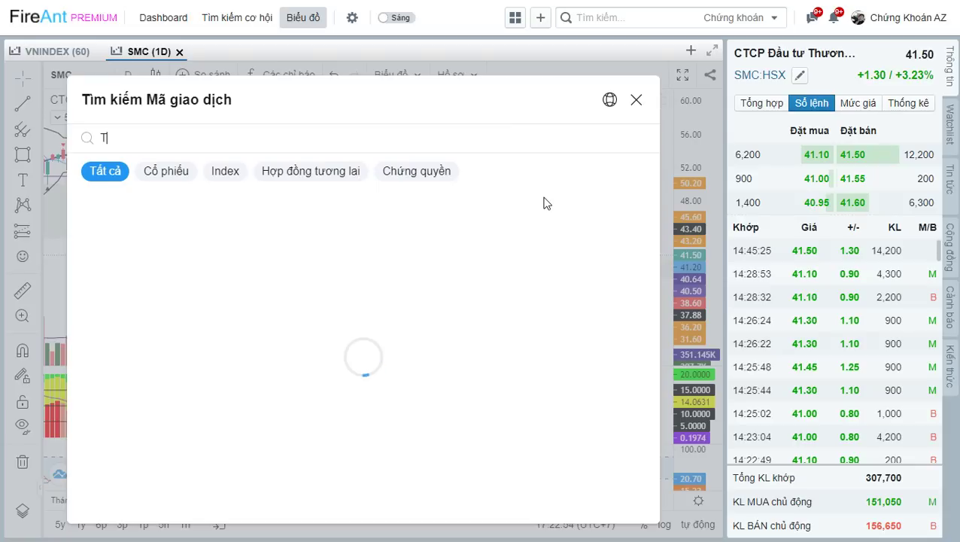
pyautogui.write('LH')
pyautogui.press('Return')
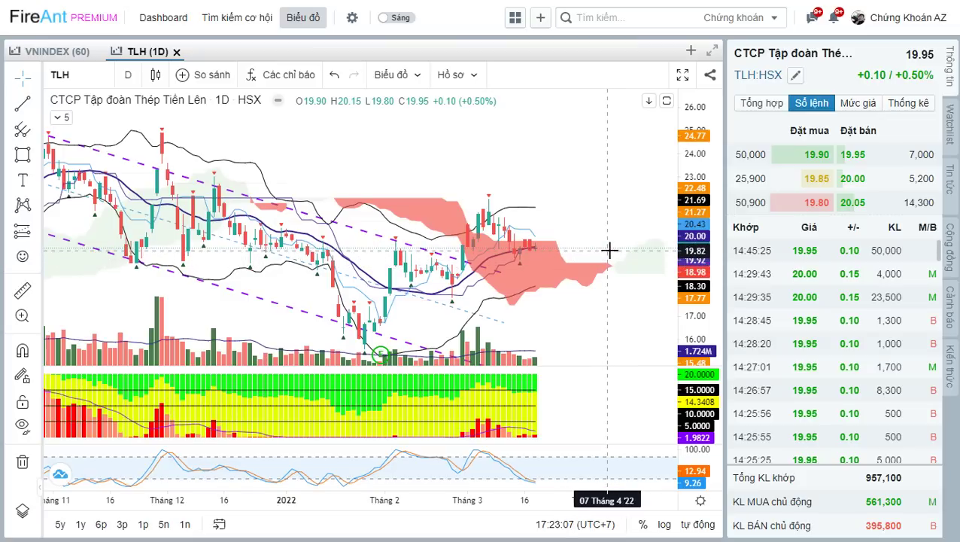
# Step: Consult the steel list in Excel, return to FireAnt and load the HPG daily chart
pyautogui.hotkey('alt', 'Tab')
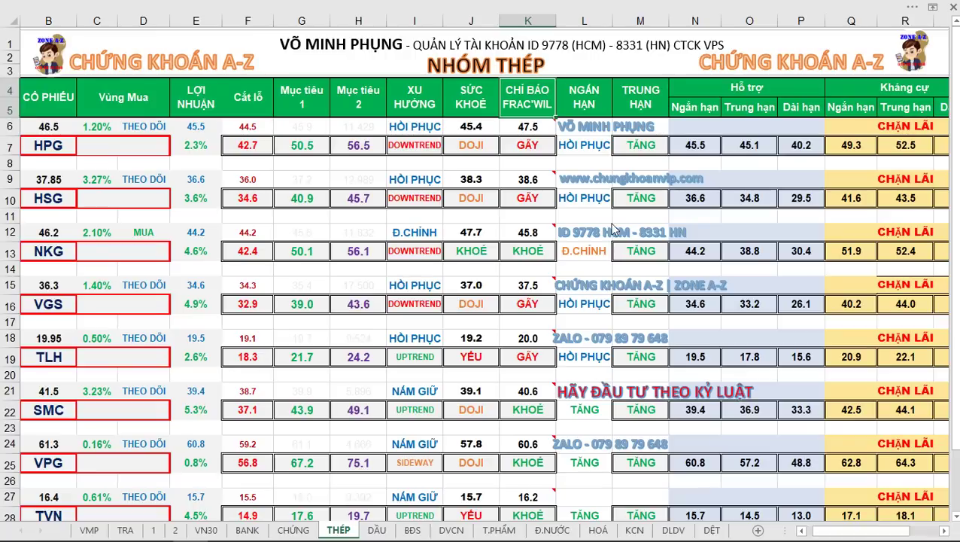
pyautogui.hotkey('alt', 'Tab')
pyautogui.write('H')
pyautogui.press('Escape')
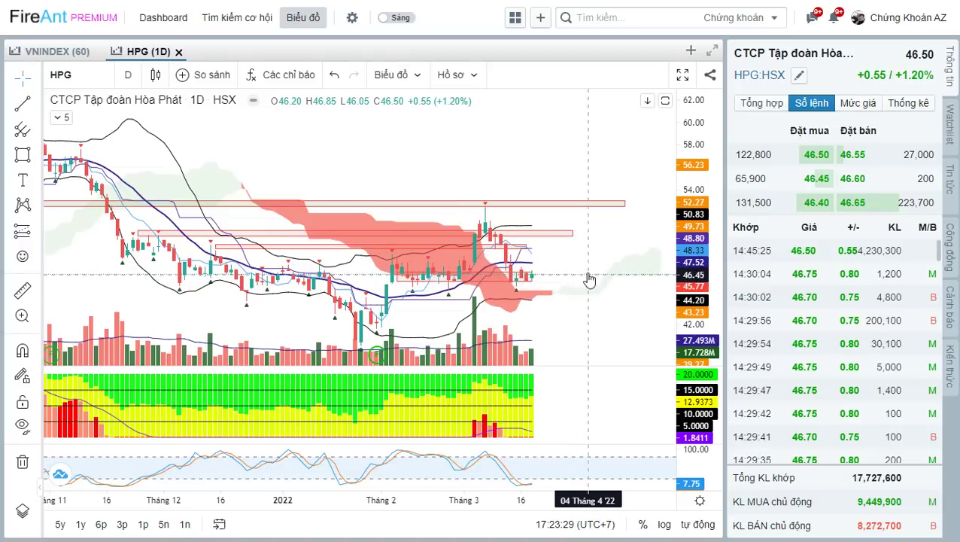
# Step: Check the remaining steel tickers in Excel, return to FireAnt and load the TVN daily chart
pyautogui.hotkey('alt', 'Tab')
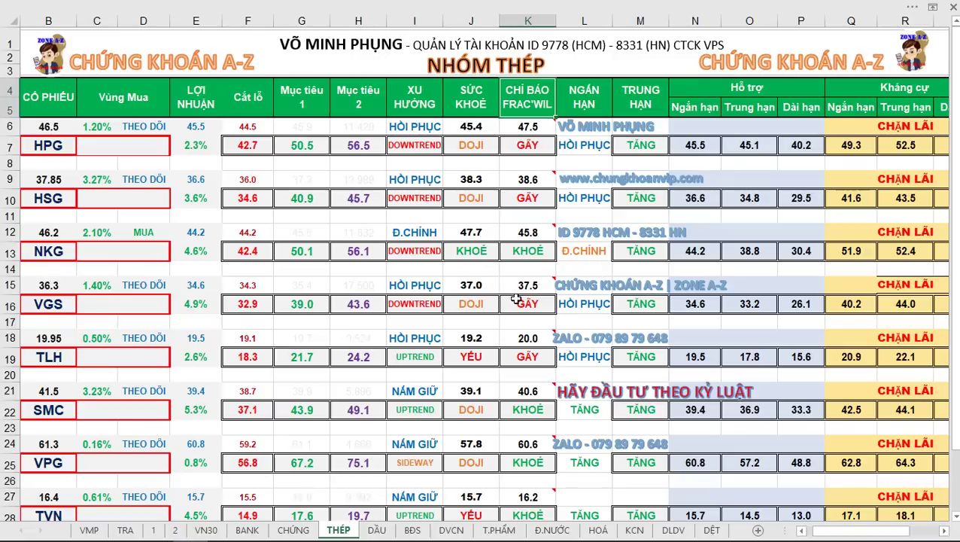
pyautogui.scroll(-2, 516, 300)
pyautogui.scroll(2, 516, 300)
pyautogui.hotkey('alt', 'Tab')
pyautogui.write('T')
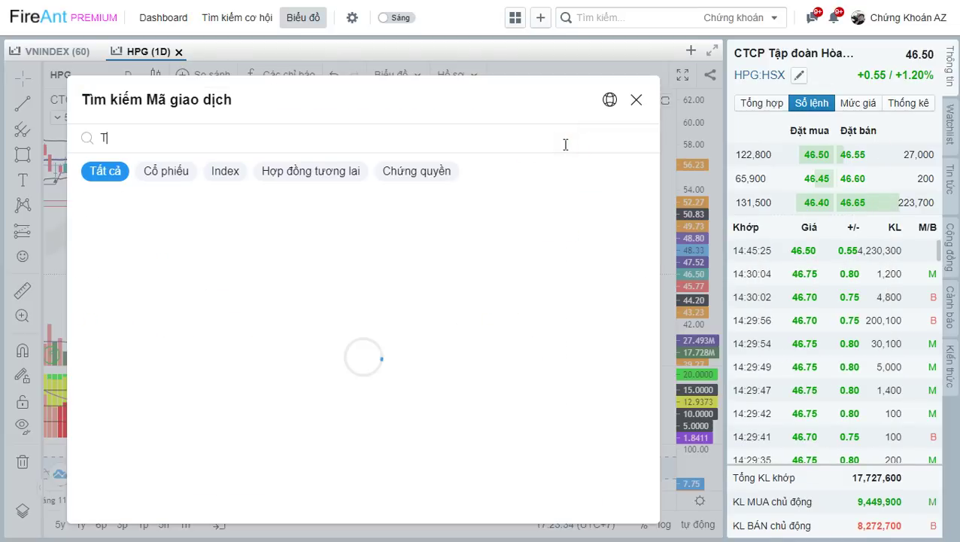
pyautogui.write('VN')
pyautogui.press('Return')
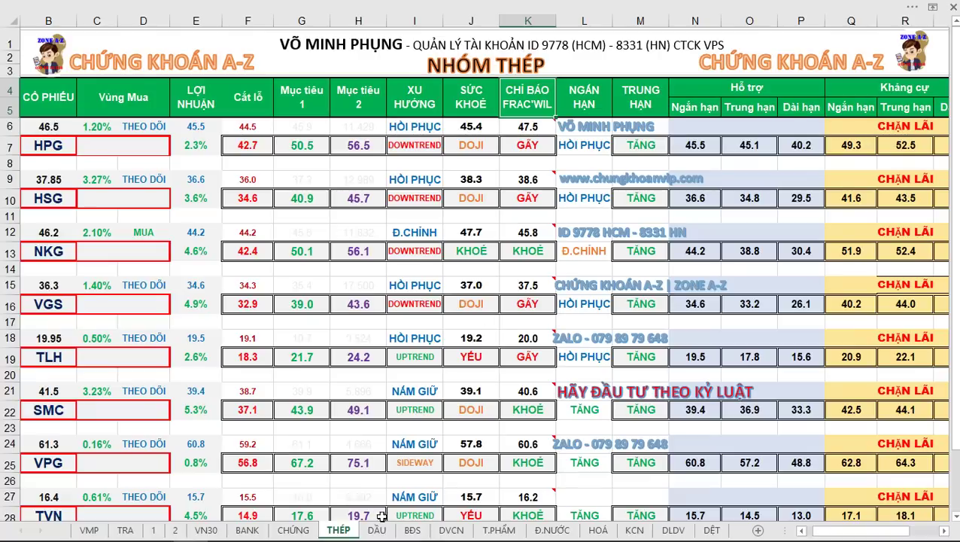
# Step: Switch to Excel and open the DẦU sheet to examine the oil and gas stocks
pyautogui.click(377, 529)
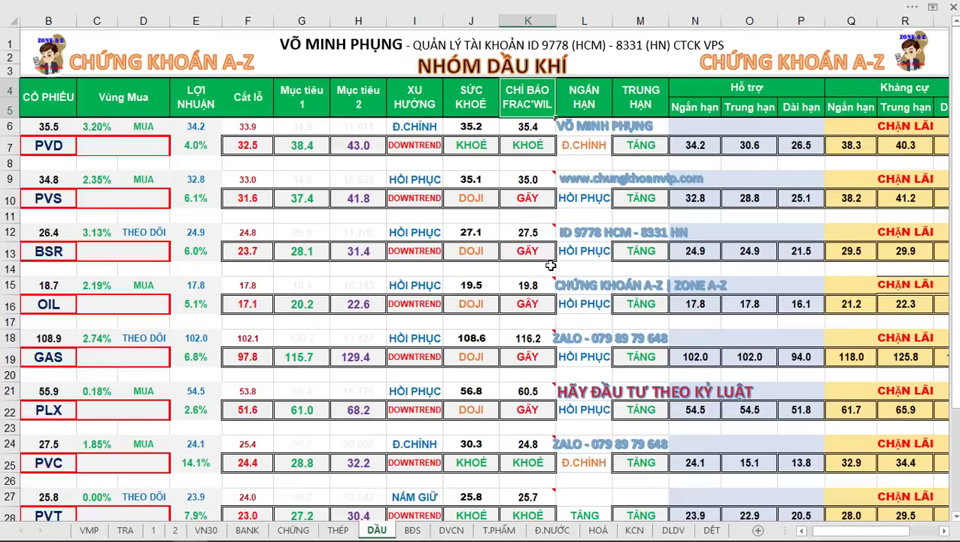
pyautogui.scroll(-2, 407, 232)
pyautogui.scroll(2, 474, 262)
pyautogui.scroll(-1, 504, 309)
pyautogui.scroll(1, 507, 310)
# Step: Annotate the XU HƯỚNG column from PVD to GAS with a red box, an arrow and a boxed BALANCE label, and clear the markings
pyautogui.moveTo(387, 129)
pyautogui.mouseDown()
pyautogui.moveTo(445, 229)
pyautogui.moveTo(446, 366)
pyautogui.mouseUp()
pyautogui.moveTo(445, 272); pyautogui.dragTo(487, 225)
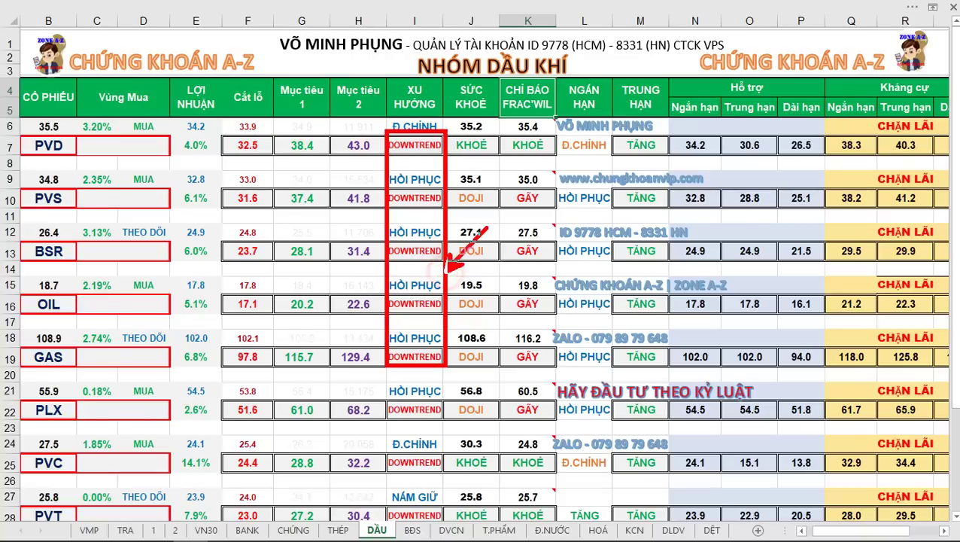
pyautogui.write('BAN')
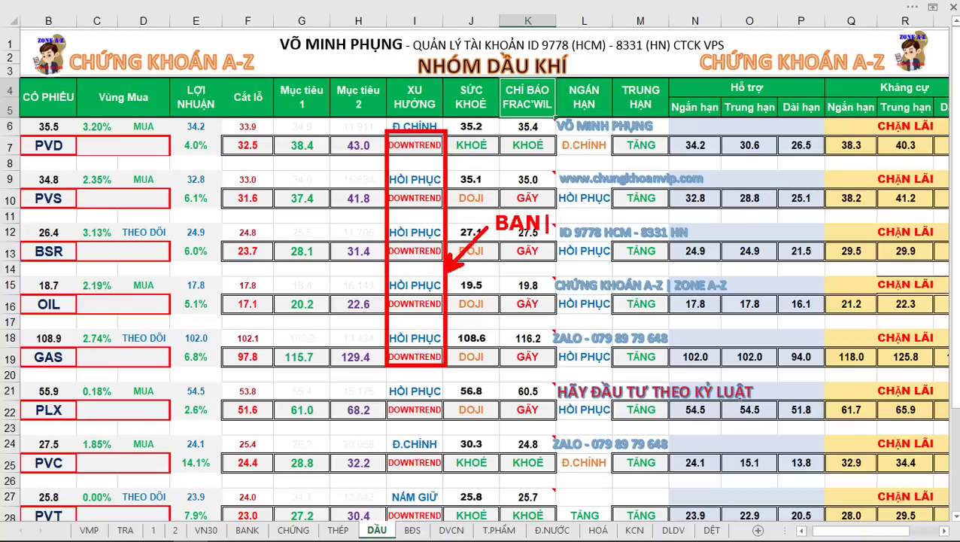
pyautogui.press('BackSpace')
pyautogui.write('LANCE')
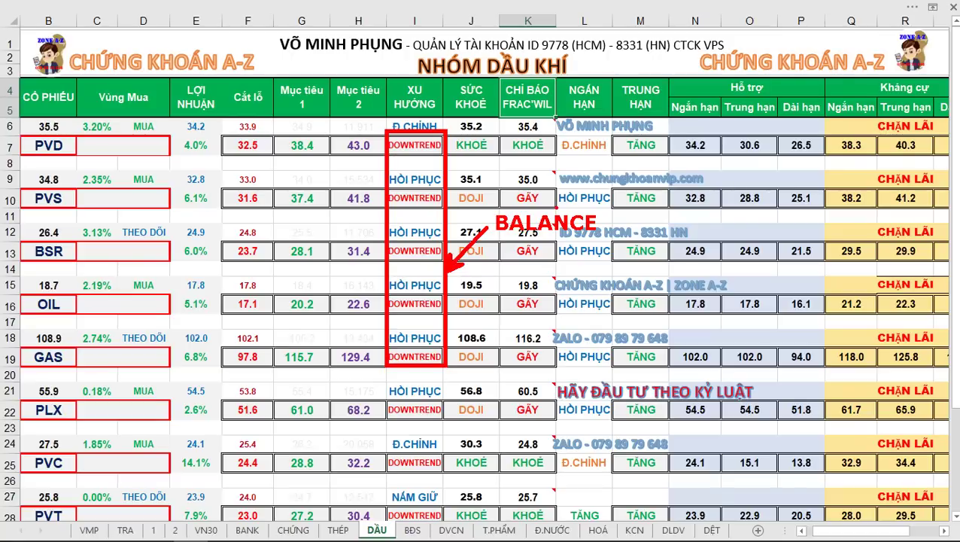
pyautogui.moveTo(488, 211); pyautogui.dragTo(608, 235)
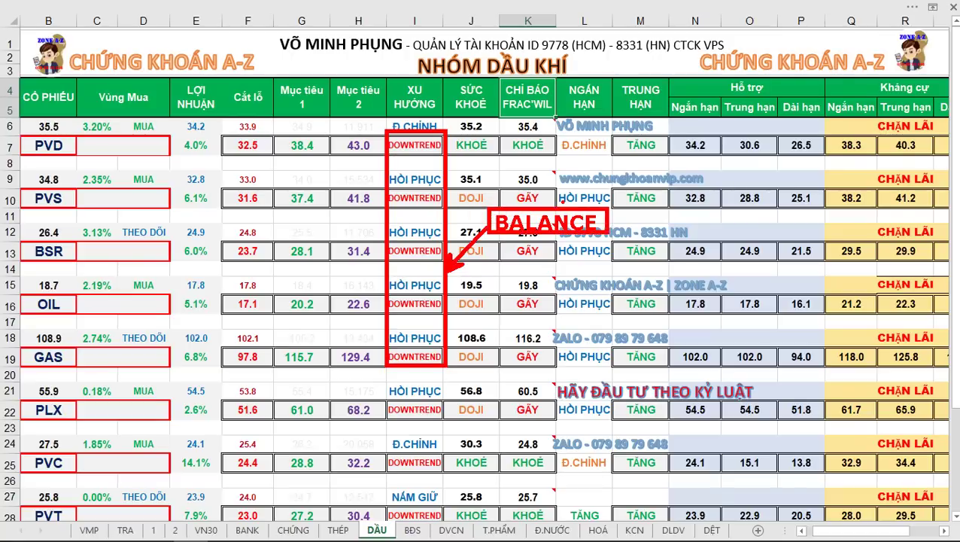
pyautogui.press('Escape')
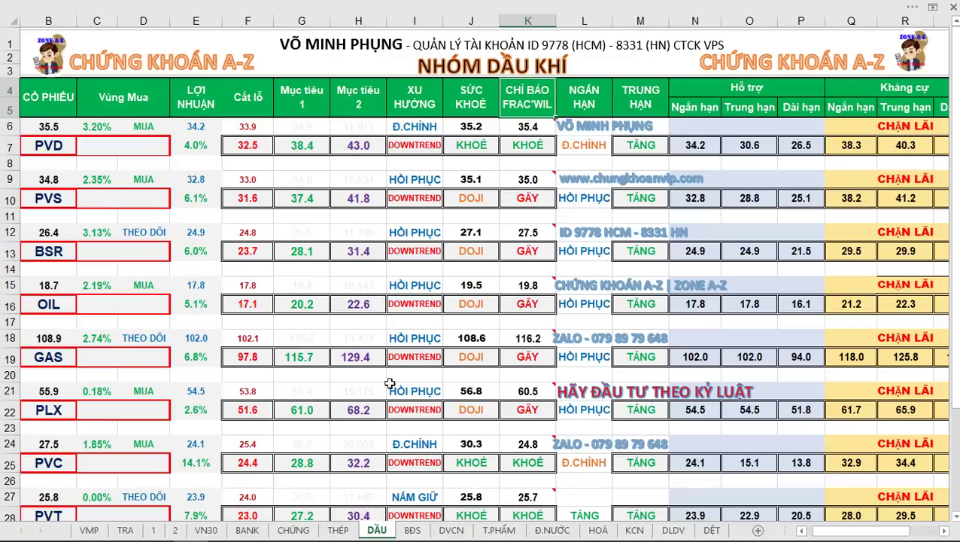
# Step: Open the BĐS sheet and examine the recommendations for the real estate tickers throughout the list
pyautogui.click(413, 530)
pyautogui.scroll(-2, 490, 382)
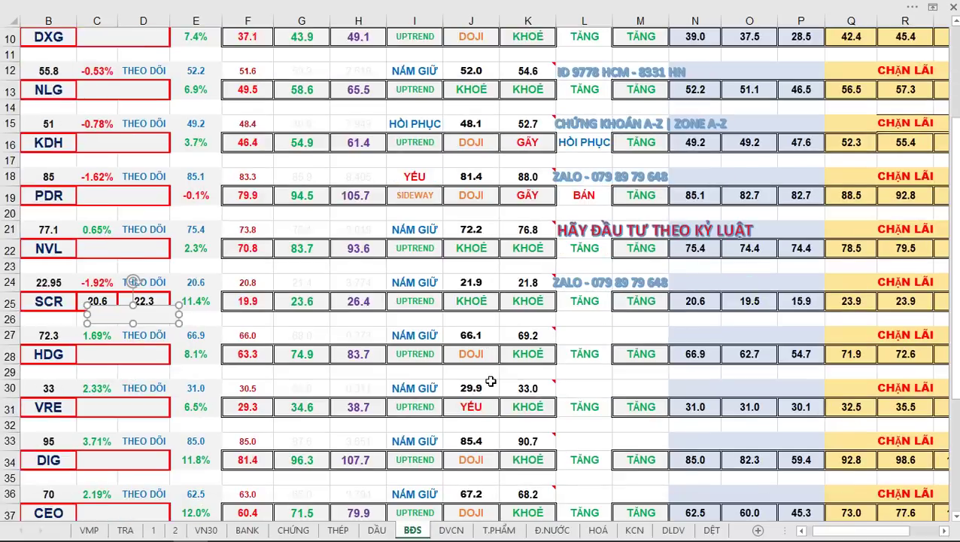
pyautogui.scroll(-4, 490, 381)
pyautogui.scroll(6, 489, 381)
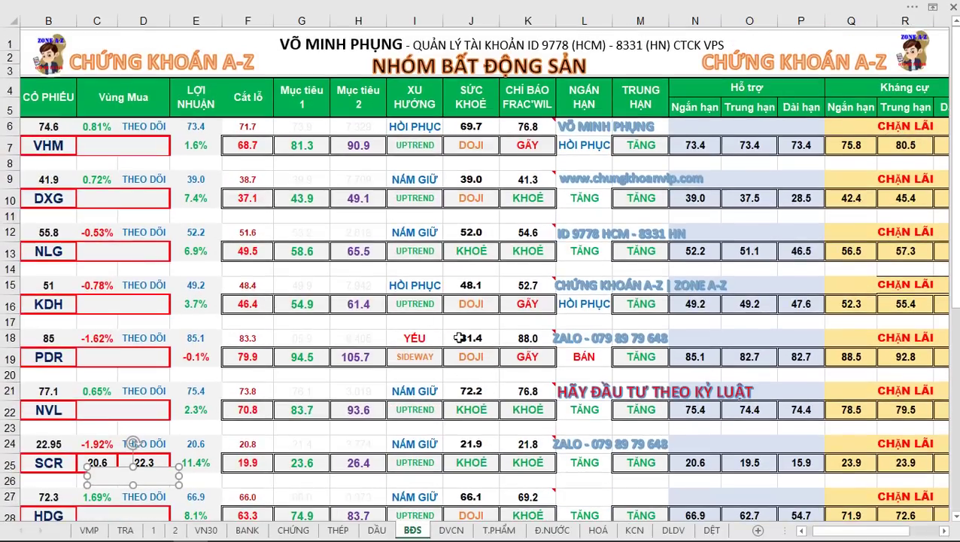
pyautogui.scroll(-5, 473, 321)
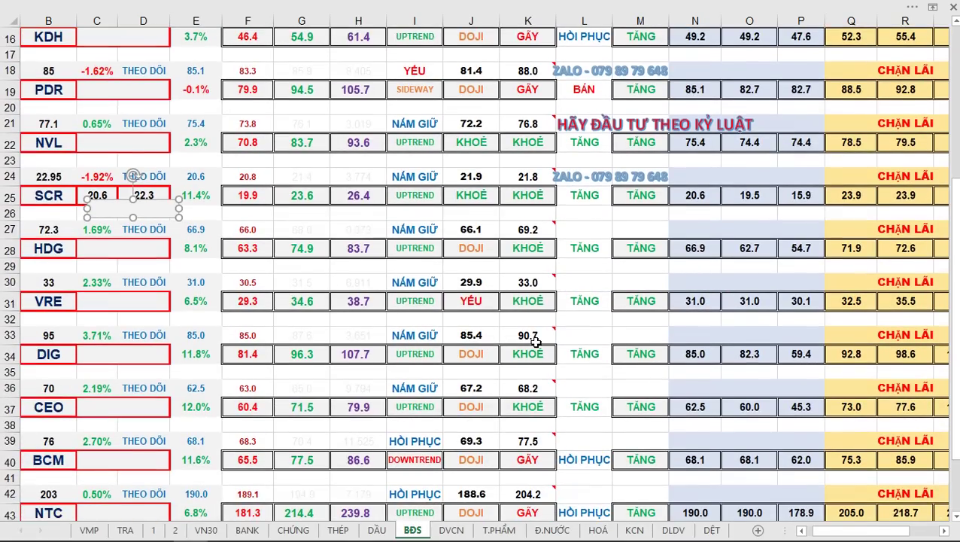
pyautogui.scroll(-1, 535, 341)
pyautogui.scroll(6, 536, 342)
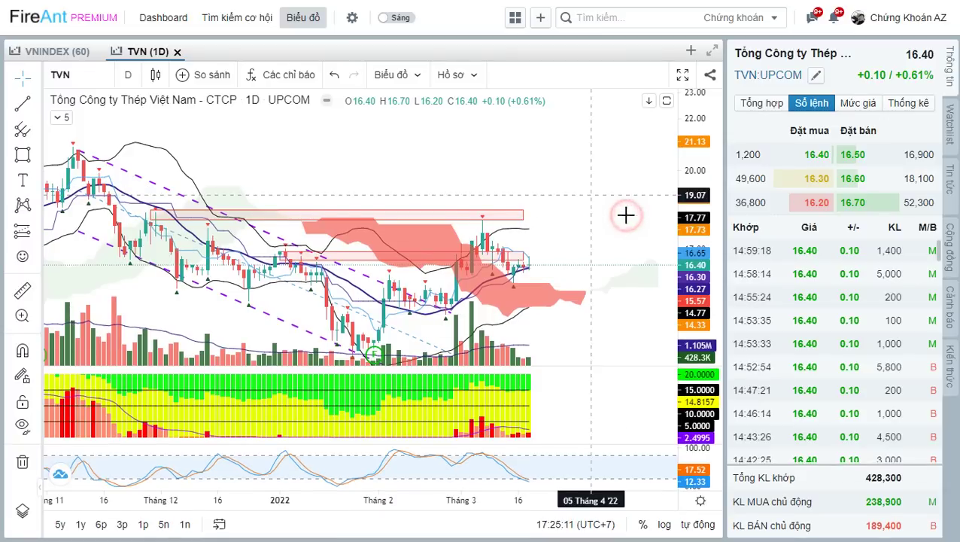
# Step: Switch to FireAnt and load the KDH daily chart to review price against its marked support box
pyautogui.write('K')
pyautogui.press('Escape')
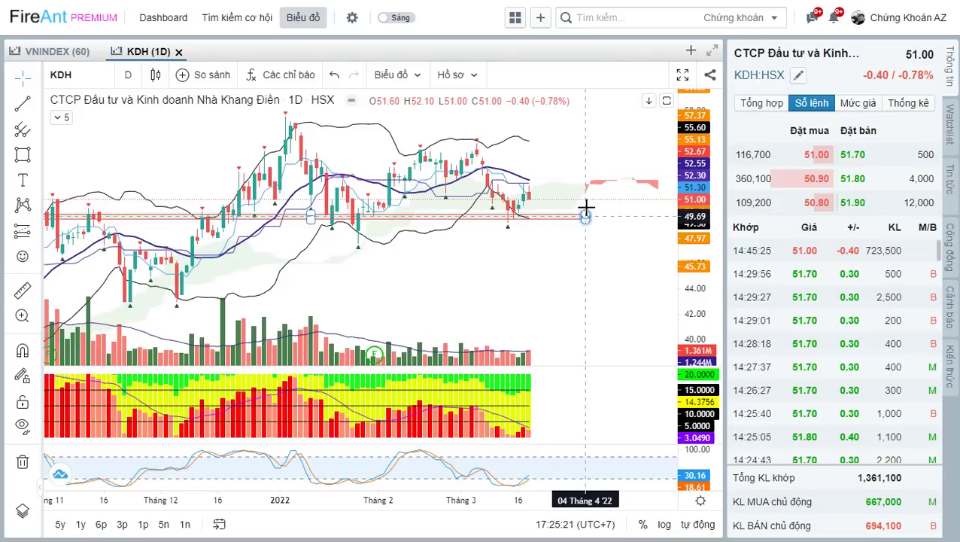
pyautogui.moveTo(601, 239); pyautogui.dragTo(589, 249)
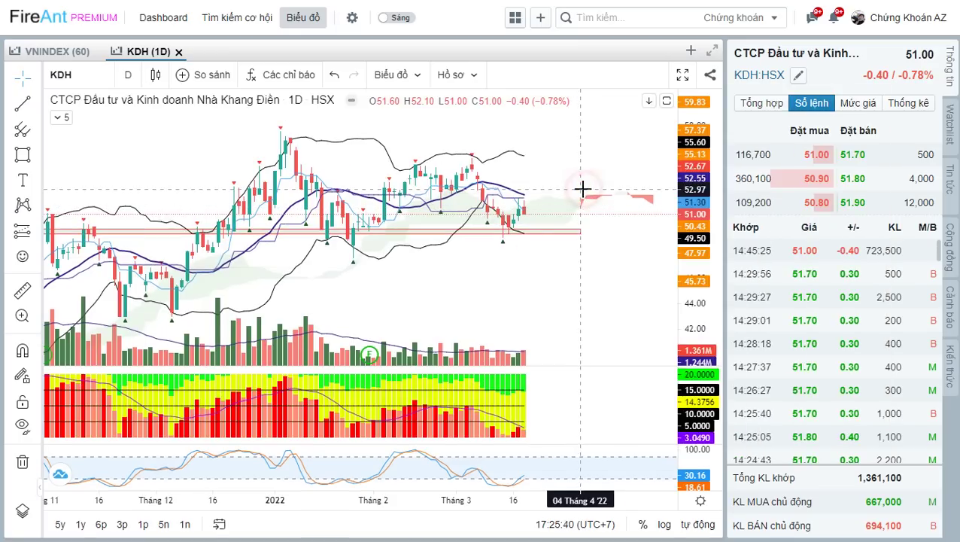
# Step: Load the DXG daily chart and examine price against its marked support and resistance boxes
pyautogui.write('D')
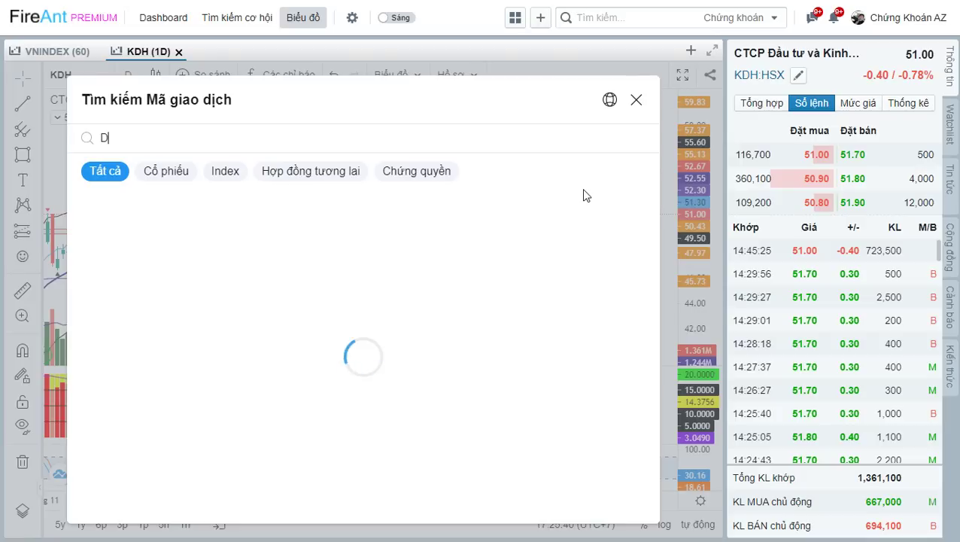
pyautogui.write('XG')
pyautogui.press('Return')
pyautogui.moveTo(571, 278); pyautogui.dragTo(553, 247)
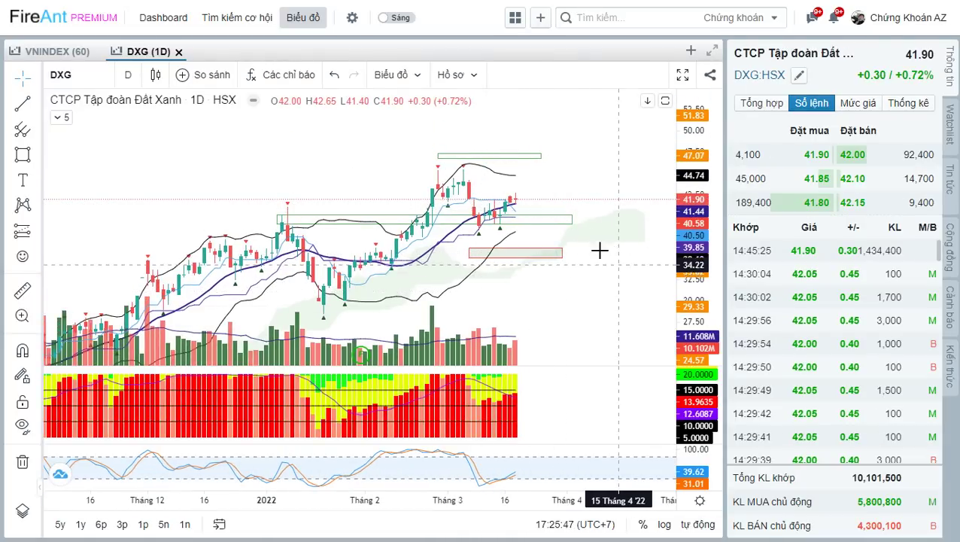
# Step: Annotate DXG with a red pullback line, a small box on the support zone and a rebound stroke towards the upper box, and clear the markings
pyautogui.moveTo(516, 199); pyautogui.dragTo(532, 219)
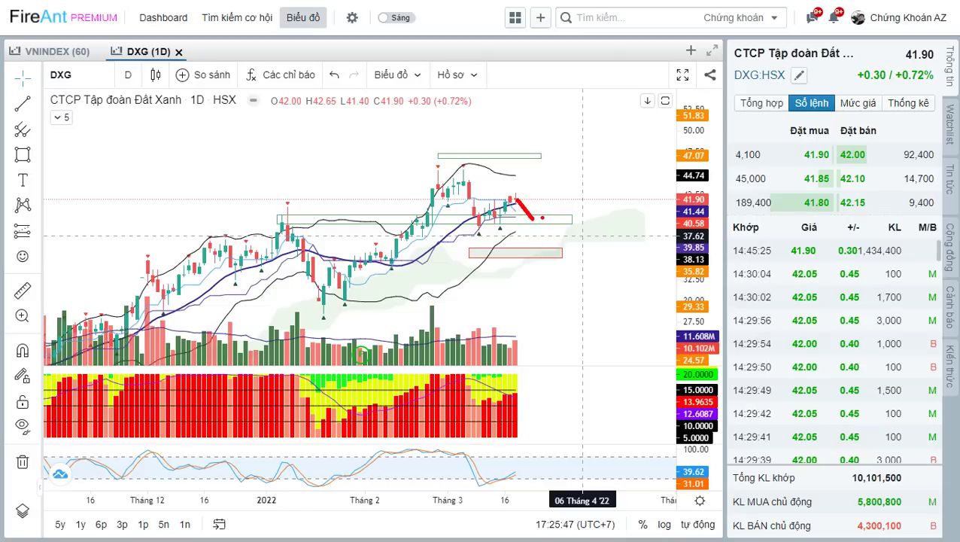
pyautogui.moveTo(539, 215)
pyautogui.mouseDown()
pyautogui.moveTo(521, 228)
pyautogui.moveTo(535, 212)
pyautogui.mouseUp()
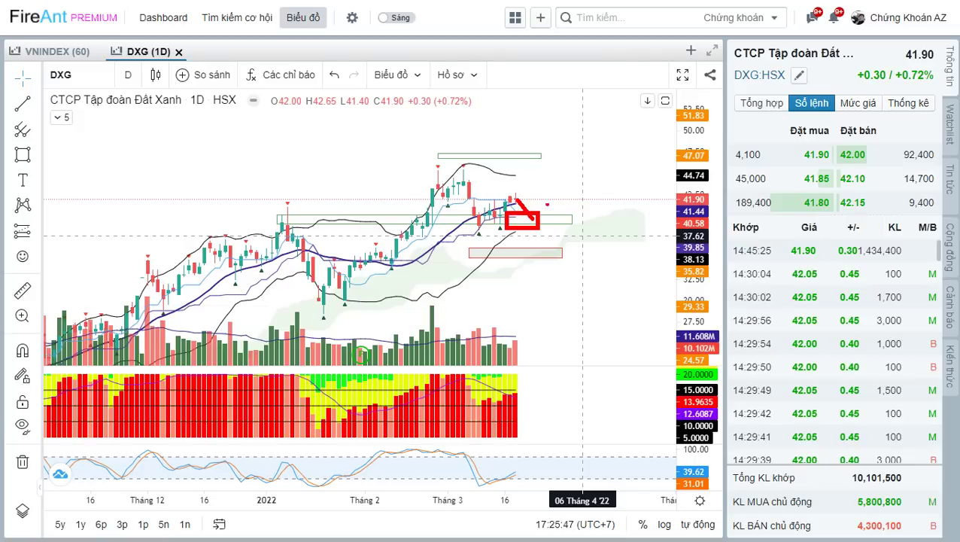
pyautogui.moveTo(536, 218); pyautogui.dragTo(560, 161)
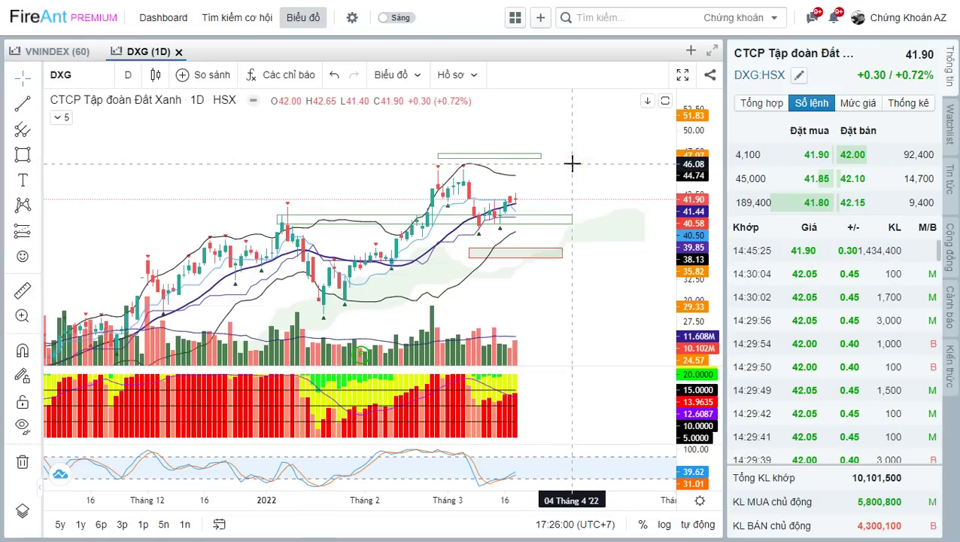
# Step: Load the NLG daily chart, and switch to Excel to check the real estate tickers further down the BĐS sheet
pyautogui.write('NLG')
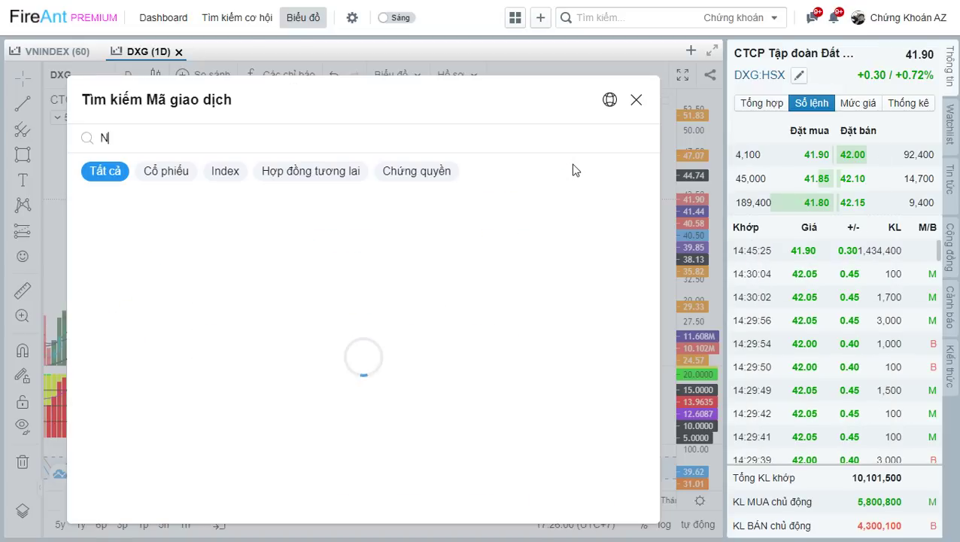
pyautogui.press('Return')
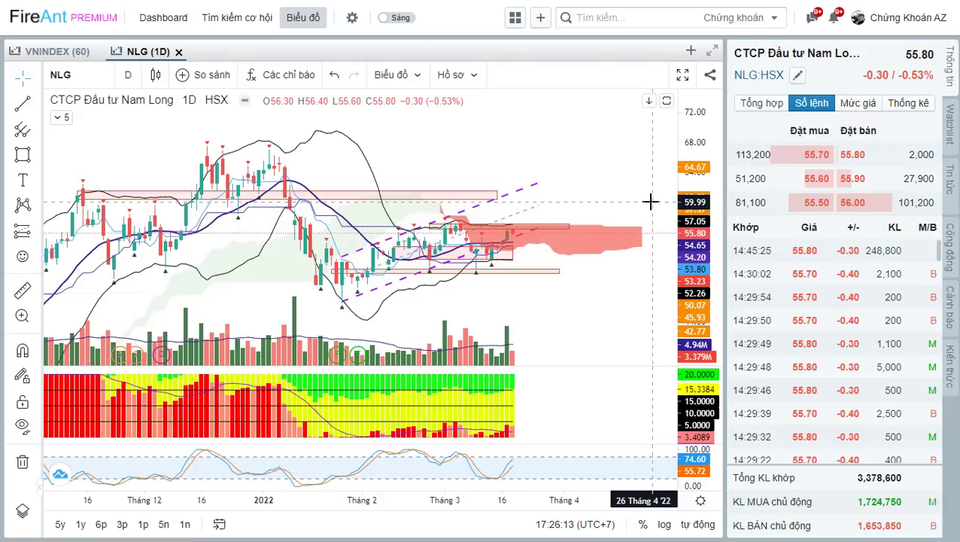
pyautogui.hotkey('alt', 'Tab')
pyautogui.scroll(-4, 532, 244)
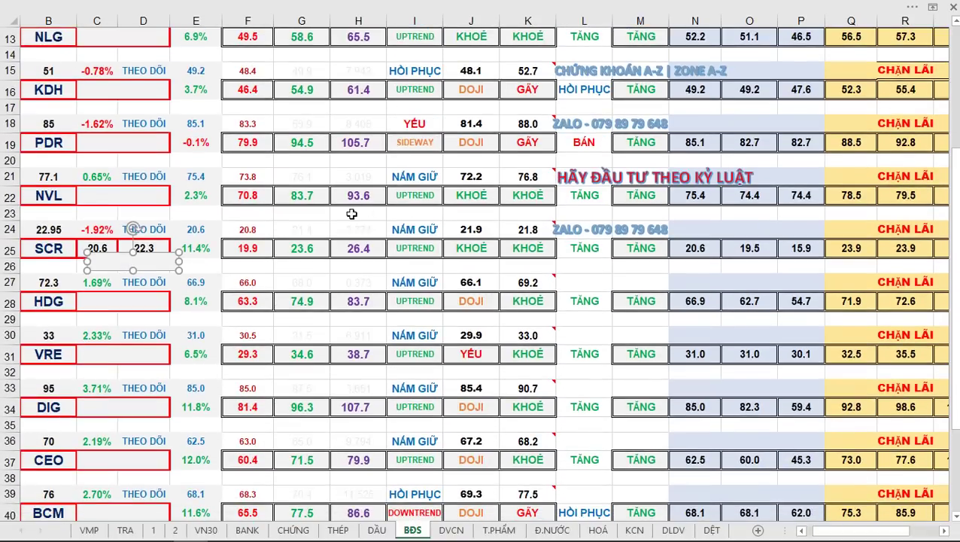
pyautogui.click(351, 214)
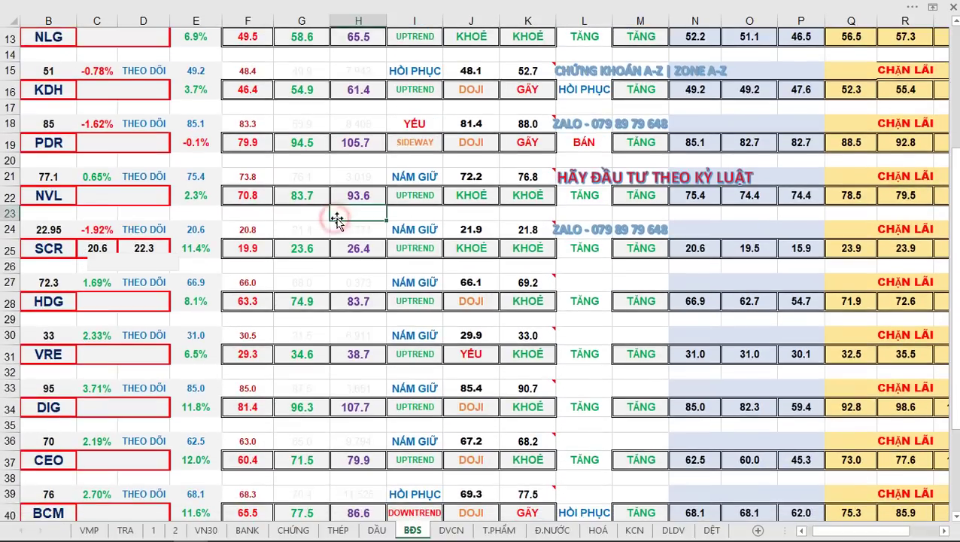
# Step: Switch to FireAnt and load the SCR daily chart
pyautogui.hotkey('alt', 'Tab')
pyautogui.write('S')
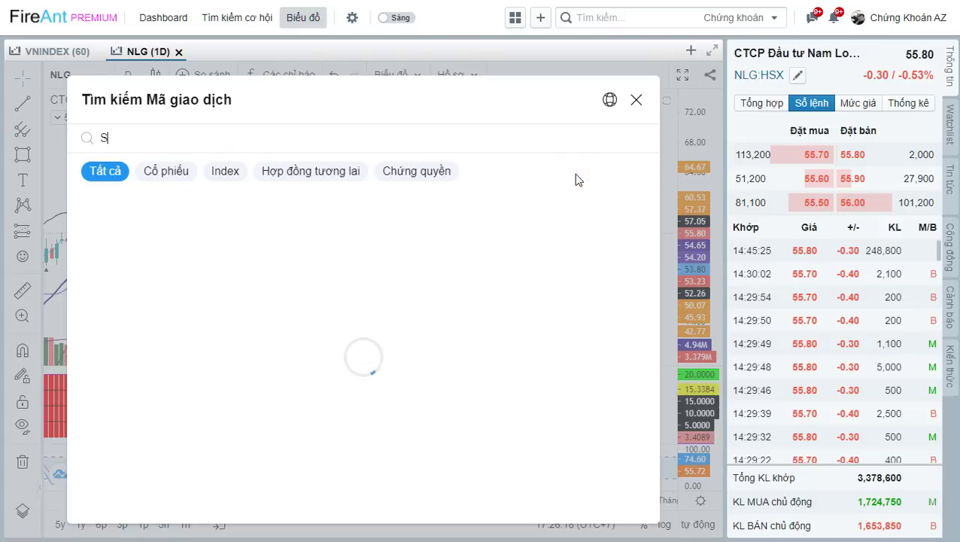
pyautogui.write('CR')
pyautogui.press('Return')
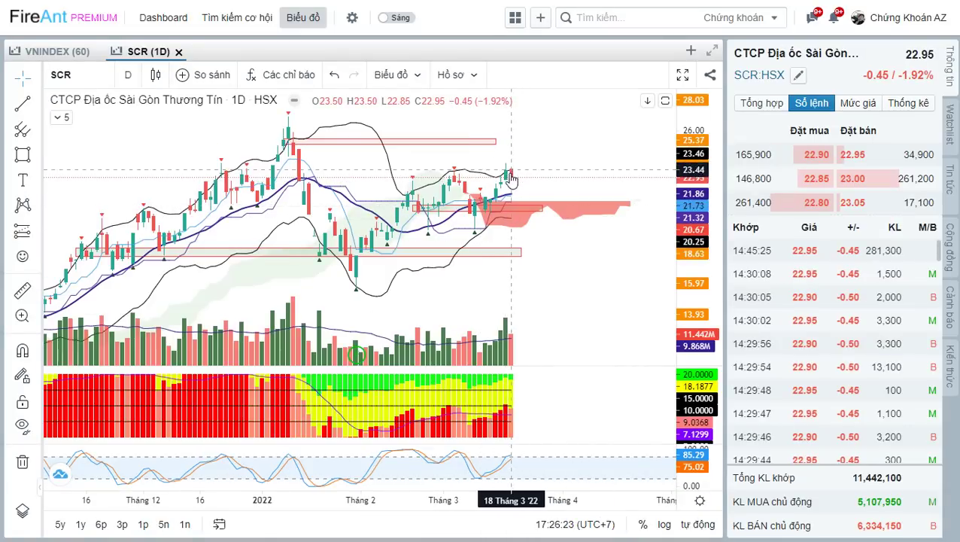
# Step: Draw a thin resistance rectangle on the SCR chart over the early-March peak, extending just past the latest candles
pyautogui.click(23, 154)
pyautogui.moveTo(429, 167); pyautogui.dragTo(536, 175)
pyautogui.click(593, 160)
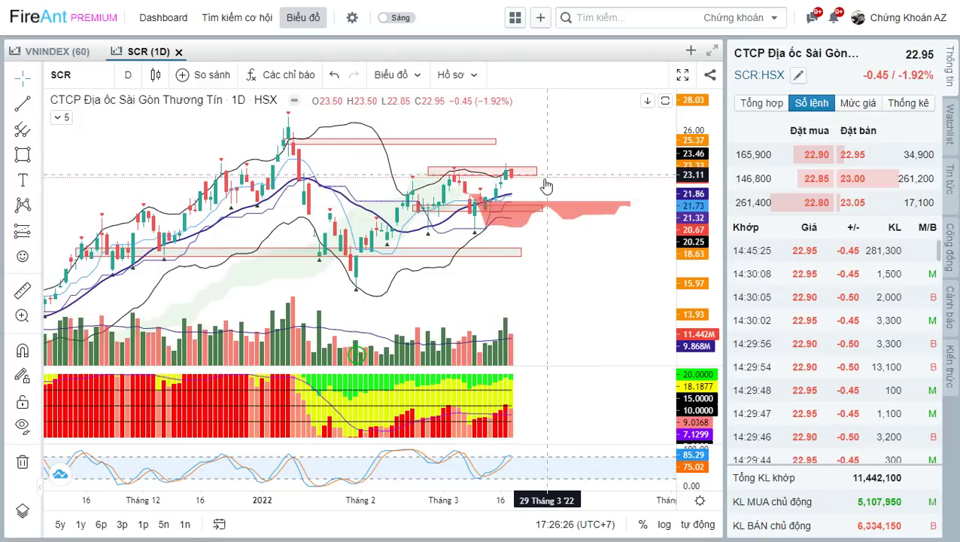
pyautogui.click(622, 252)
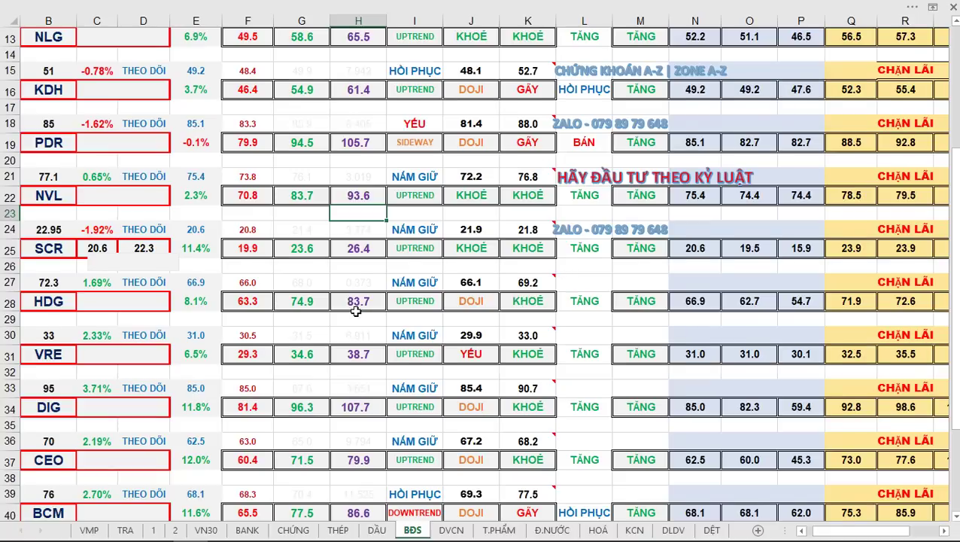
# Step: Check the BĐS sheet in Excel, and load the HDG daily chart in FireAnt to review price against its support and resistance boxes
pyautogui.scroll(-2, 355, 311)
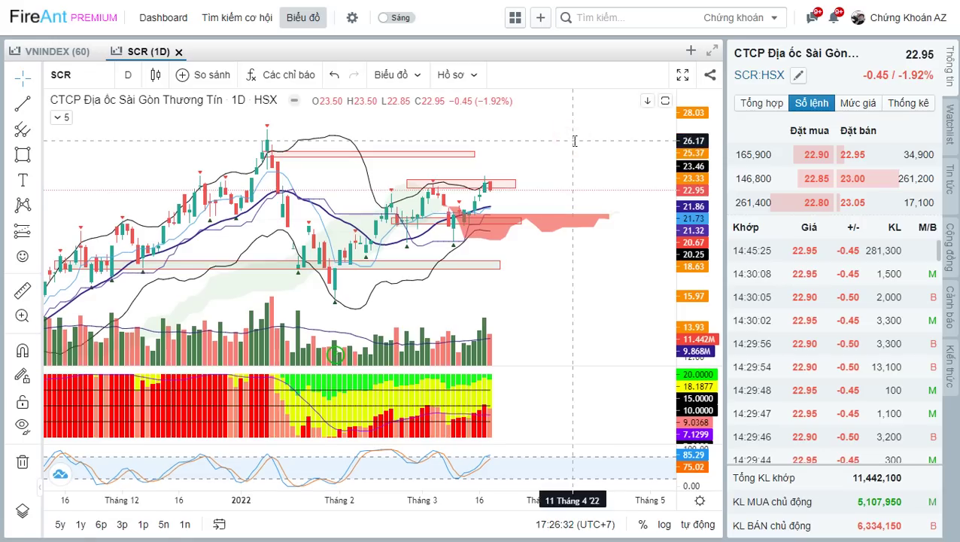
pyautogui.write('HDG')
pyautogui.press('Return')
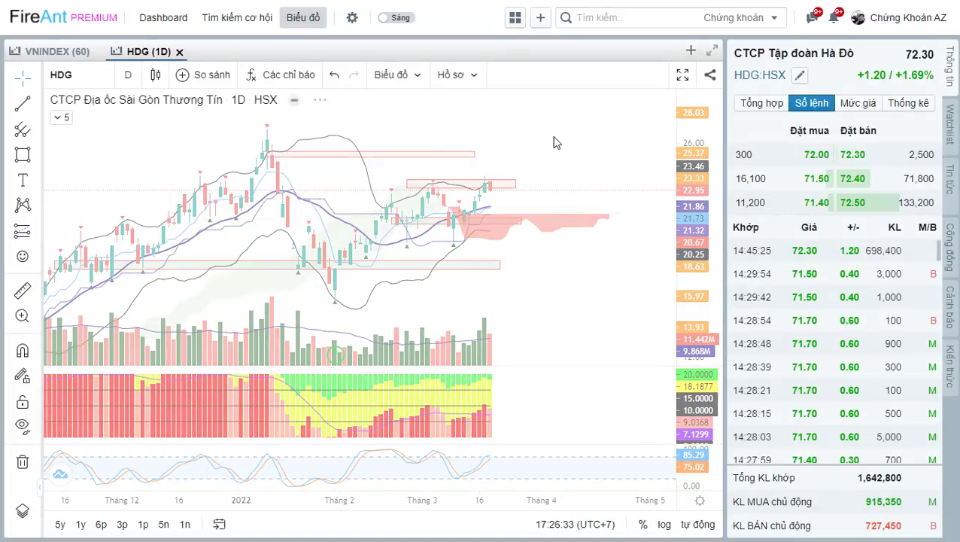
pyautogui.click(561, 231)
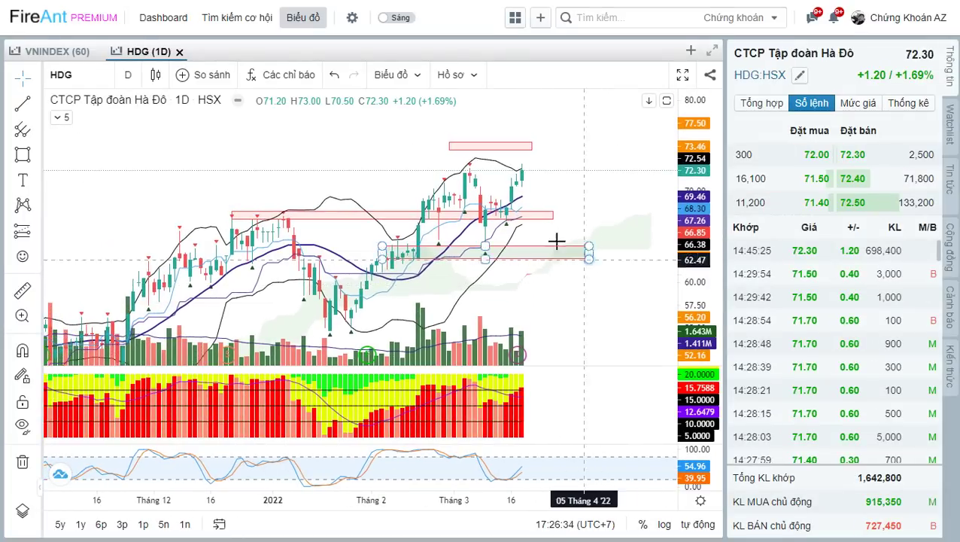
pyautogui.click(507, 215)
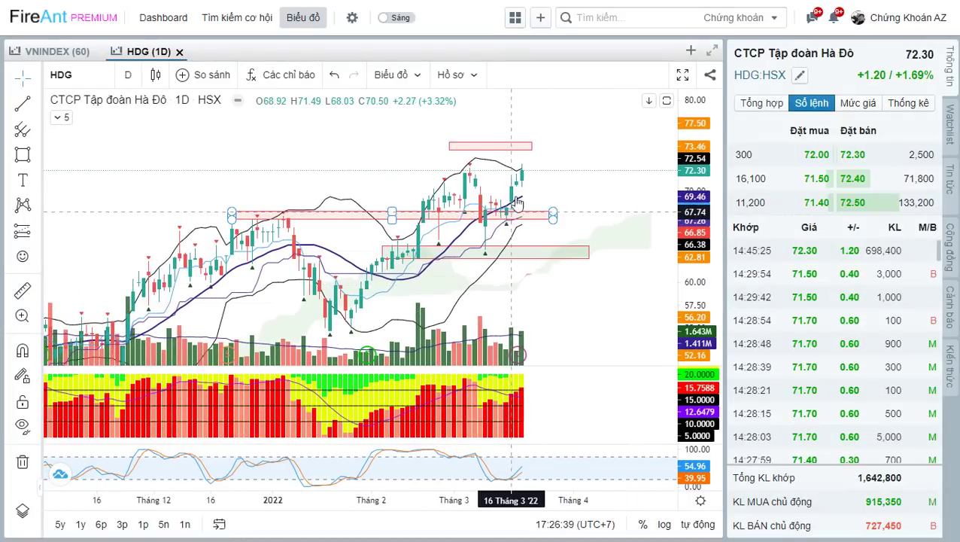
pyautogui.click(587, 280)
pyautogui.click(547, 256)
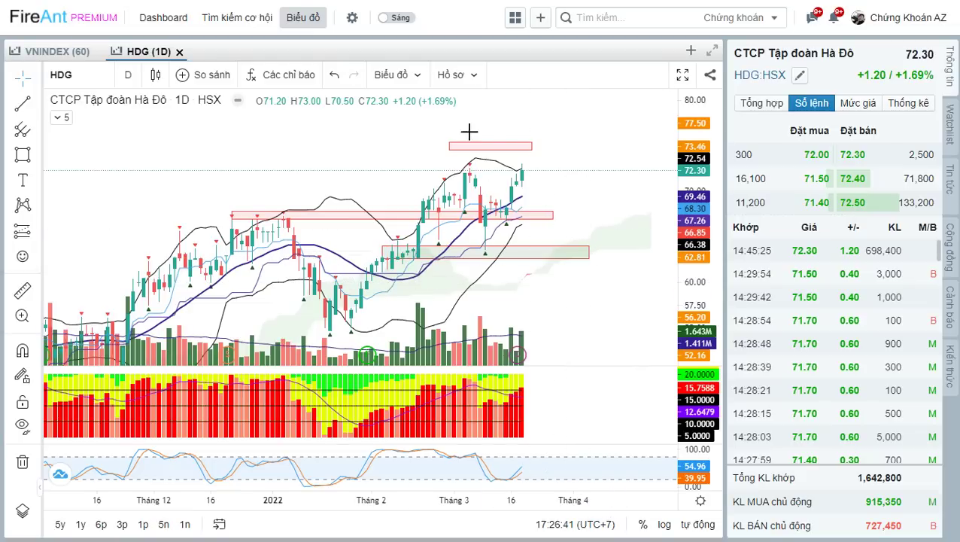
pyautogui.click(527, 145)
pyautogui.moveTo(520, 149); pyautogui.dragTo(562, 188)
pyautogui.click(578, 179)
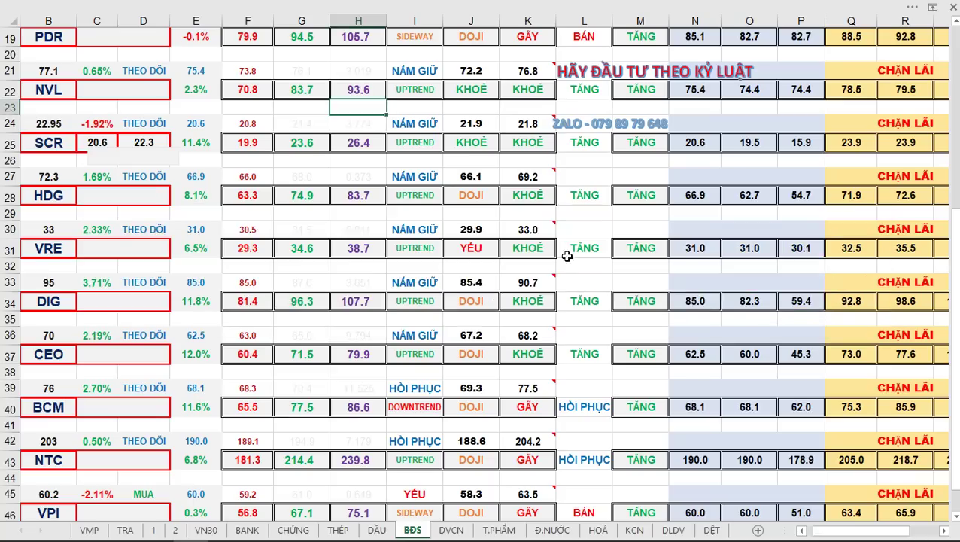
# Step: Examine the tickers from NVL to VPI on Excel's BĐS sheet, and load the DIG daily chart in FireAnt
pyautogui.scroll(2, 500, 225)
pyautogui.scroll(-3, 506, 222)
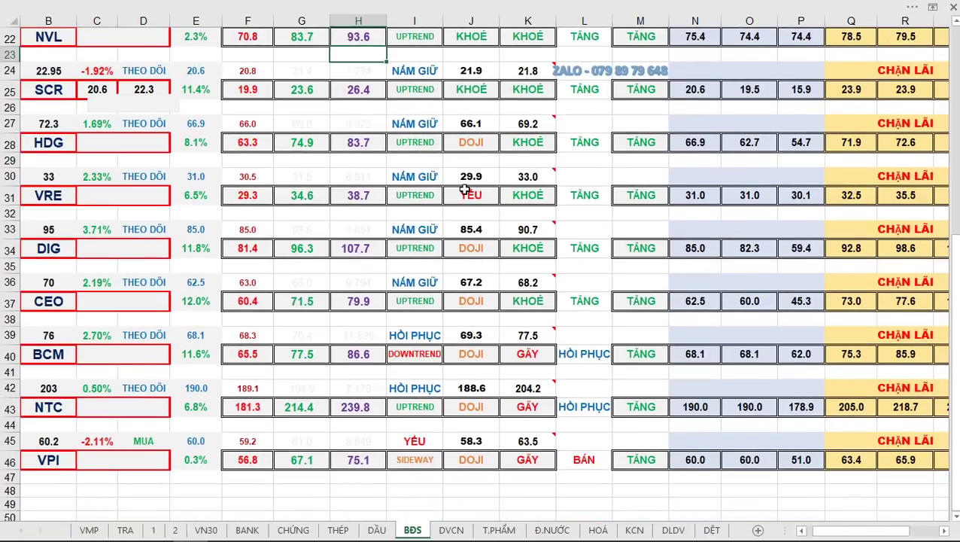
pyautogui.hotkey('alt', 'Tab')
pyautogui.write('D')
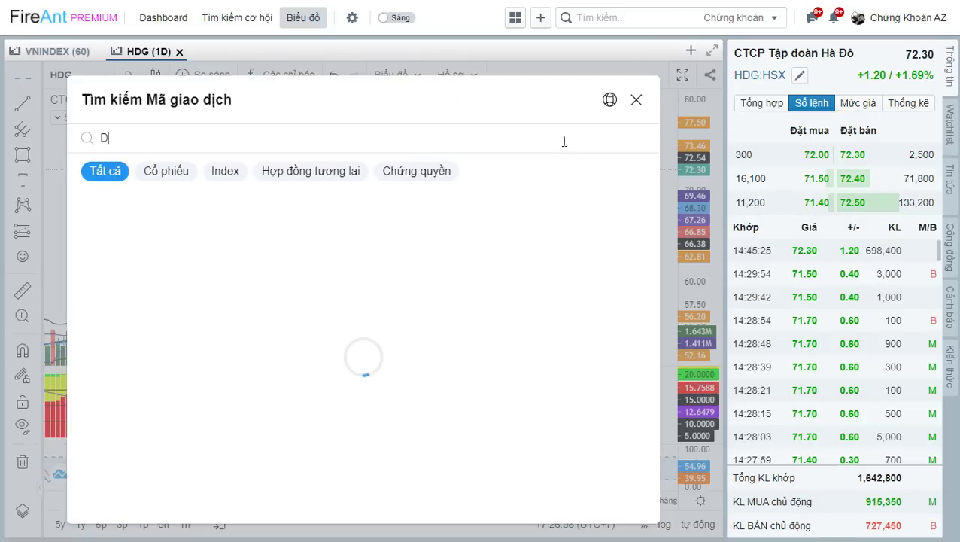
pyautogui.press('Escape')
pyautogui.write('D')
pyautogui.press('Escape')
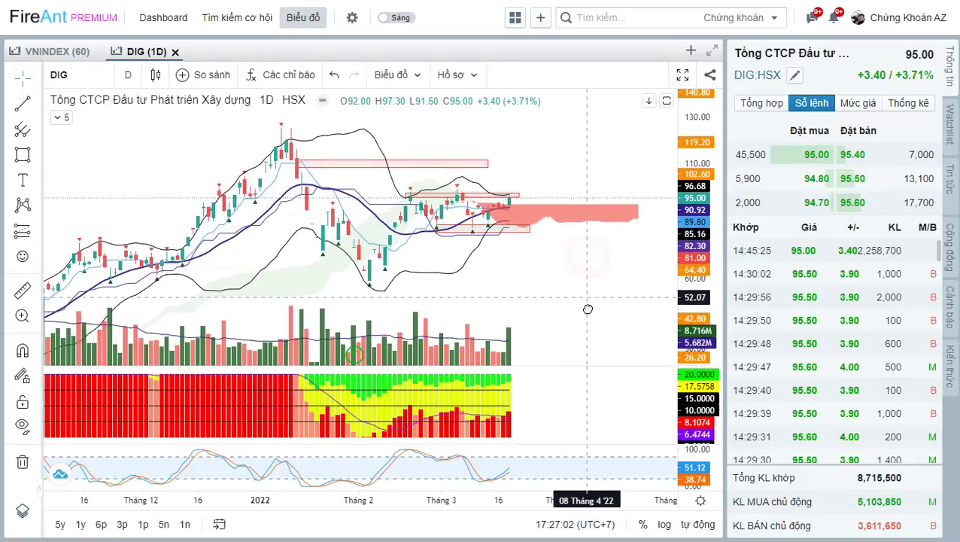
# Step: Move the upper resistance box on the DIG chart up to about 112.6–116.5, with the price scale enlarged
pyautogui.moveTo(701, 294); pyautogui.dragTo(574, 202)
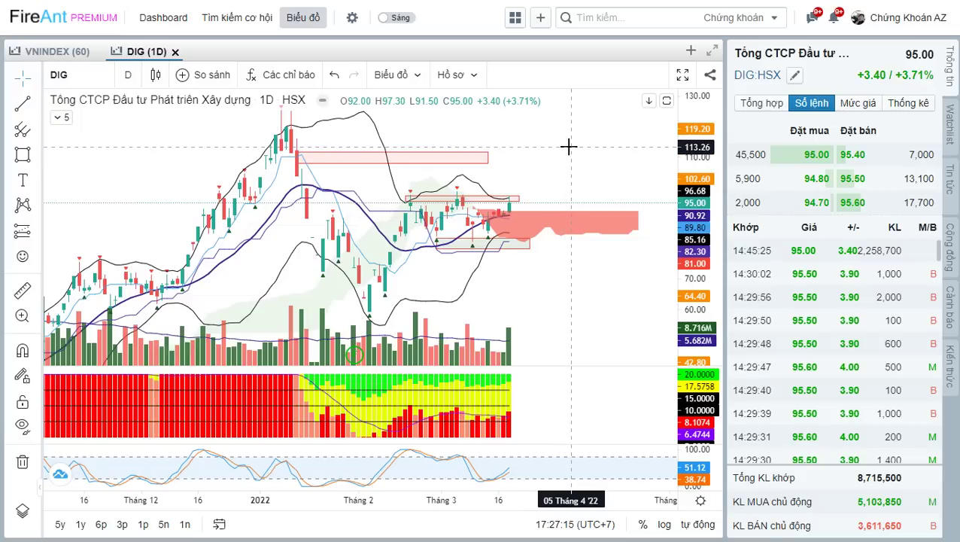
pyautogui.moveTo(444, 152); pyautogui.dragTo(443, 139)
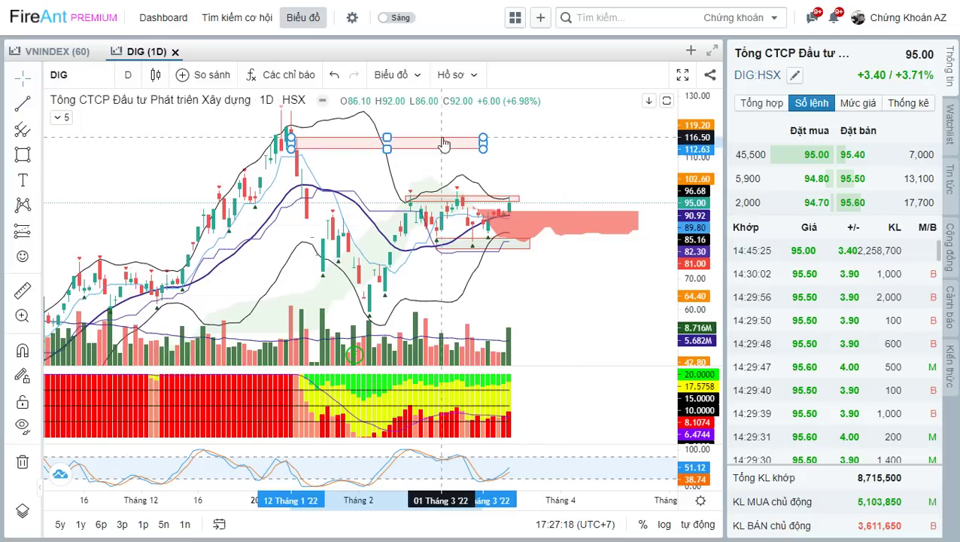
pyautogui.click(561, 156)
# Step: Load the CEO daily chart to review price inside its marked consolidation box
pyautogui.write('Q')
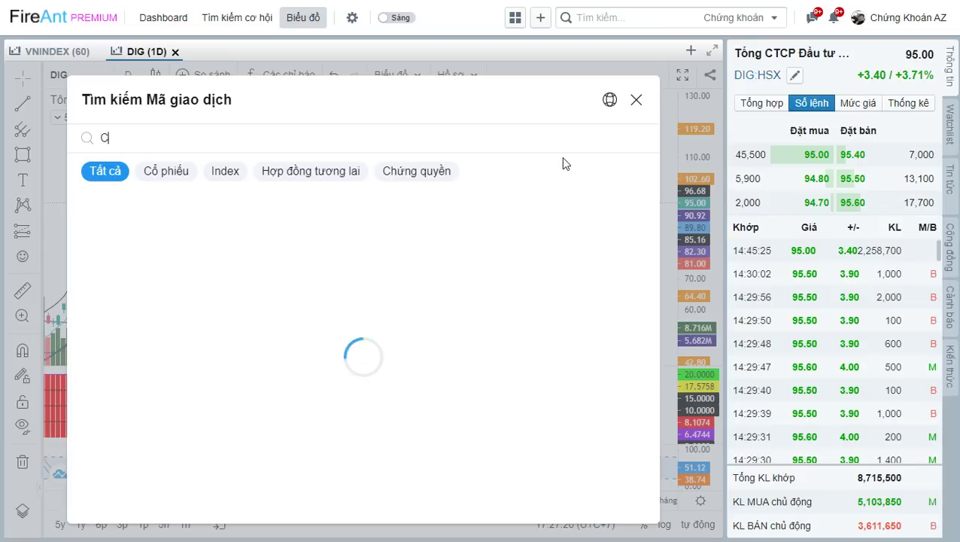
pyautogui.write('EO')
pyautogui.press('Return')
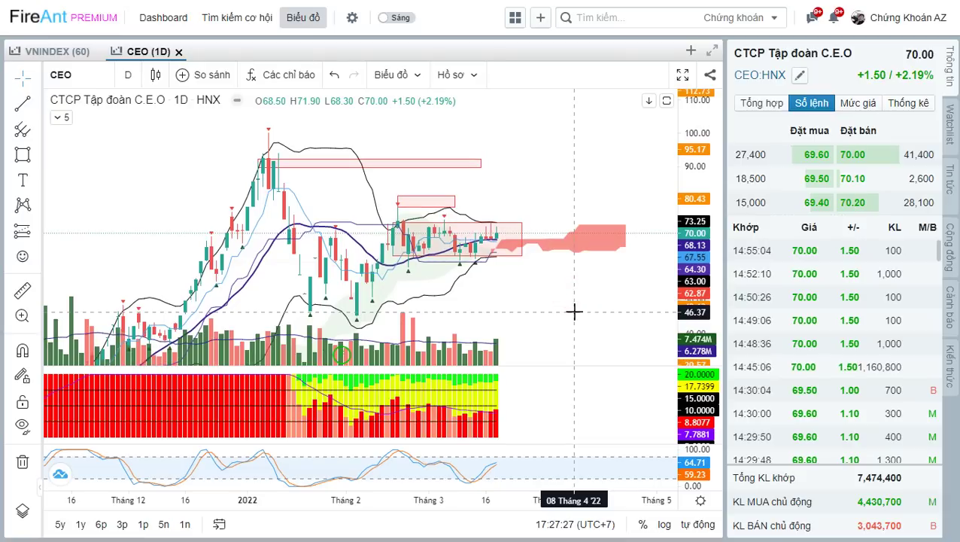
# Step: Load the VRE daily chart to review price against its support box and dashed trendlines
pyautogui.write('VRE')
pyautogui.press('Return')
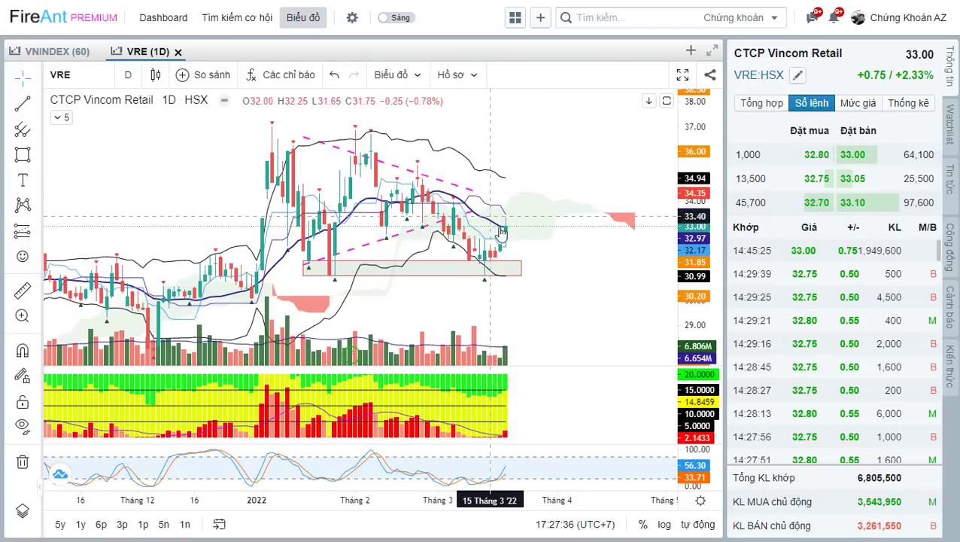
pyautogui.click(591, 259)
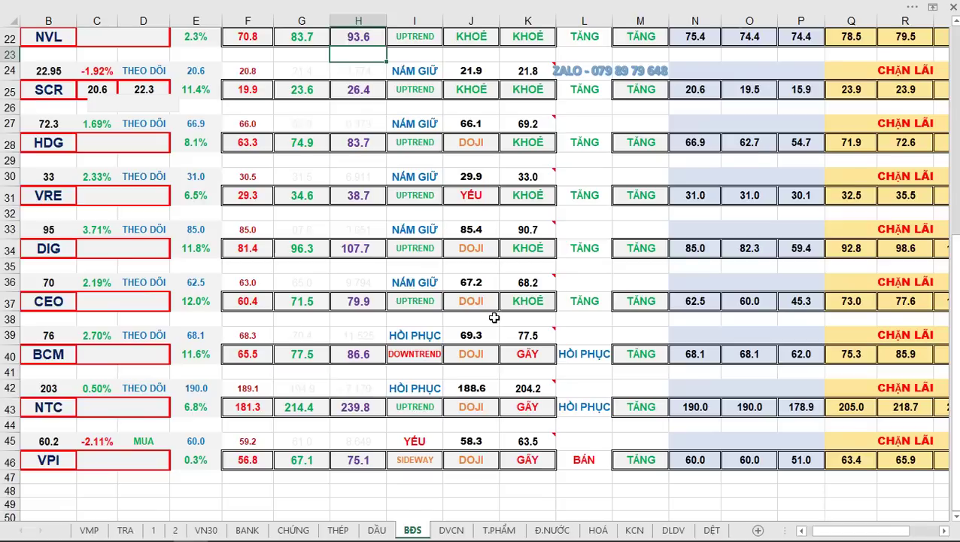
# Step: Switch to Excel and open the HOÁ sheet to examine the chemical and fertiliser stock recommendations
pyautogui.scroll(7, 494, 317)
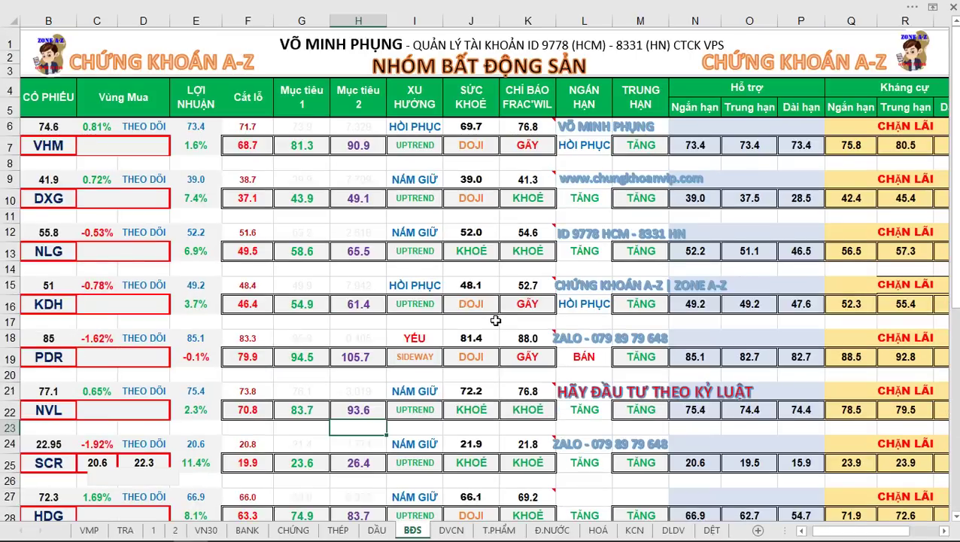
pyautogui.click(599, 530)
pyautogui.scroll(3, 570, 310)
pyautogui.scroll(-2, 571, 310)
pyautogui.scroll(-2, 571, 310)
pyautogui.scroll(4, 570, 310)
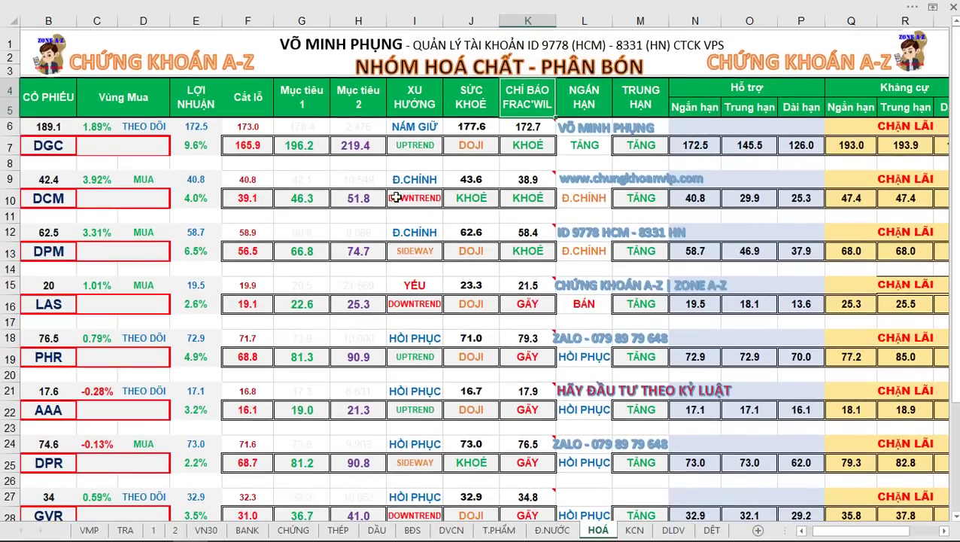
# Step: Switch to FireAnt and load the DCM daily chart to review price against its marked support boxes
pyautogui.hotkey('alt', 'Tab')
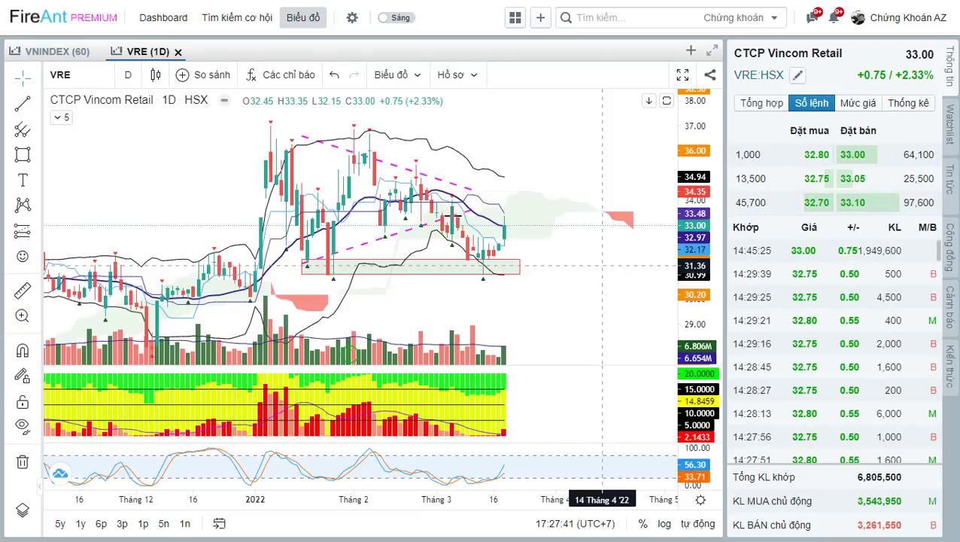
pyautogui.write('D')
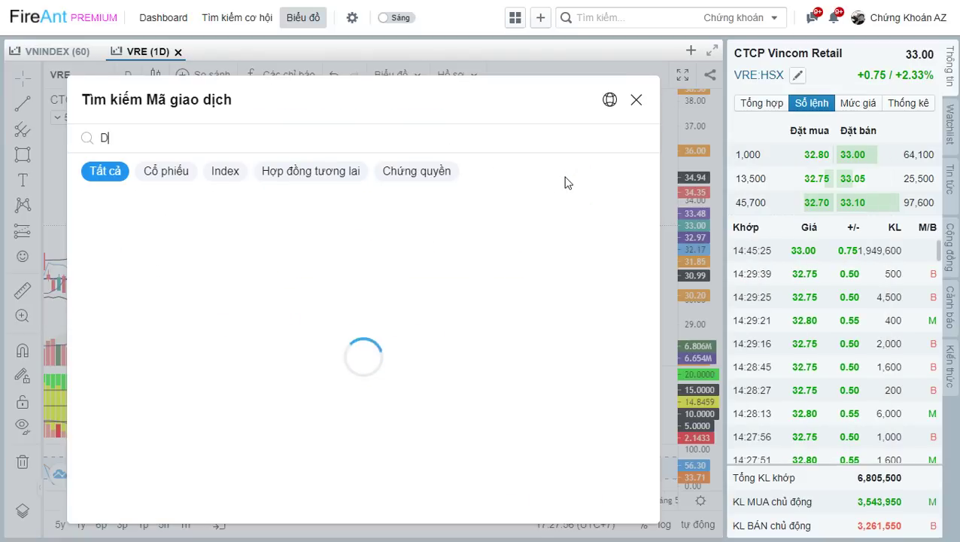
pyautogui.write('CM')
pyautogui.press('Return')
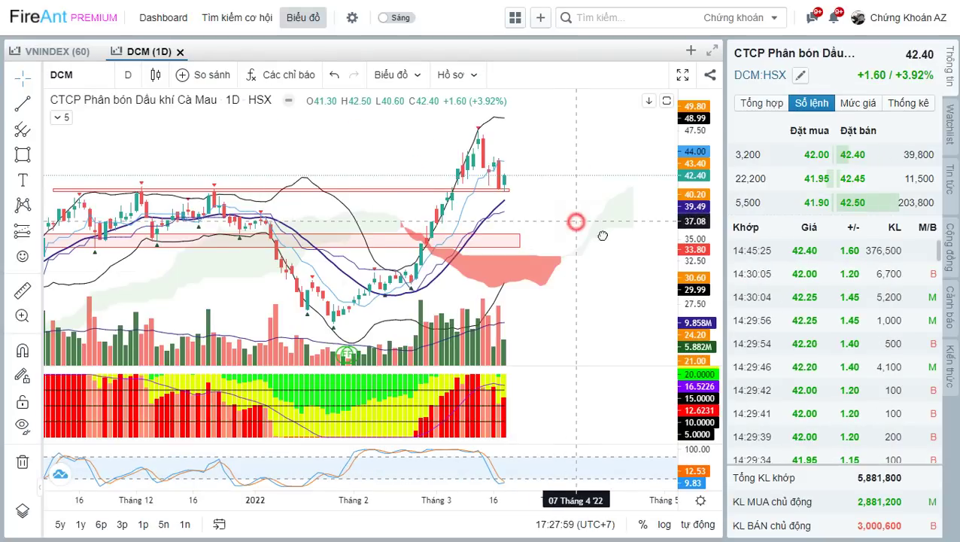
pyautogui.scroll(1, 574, 220)
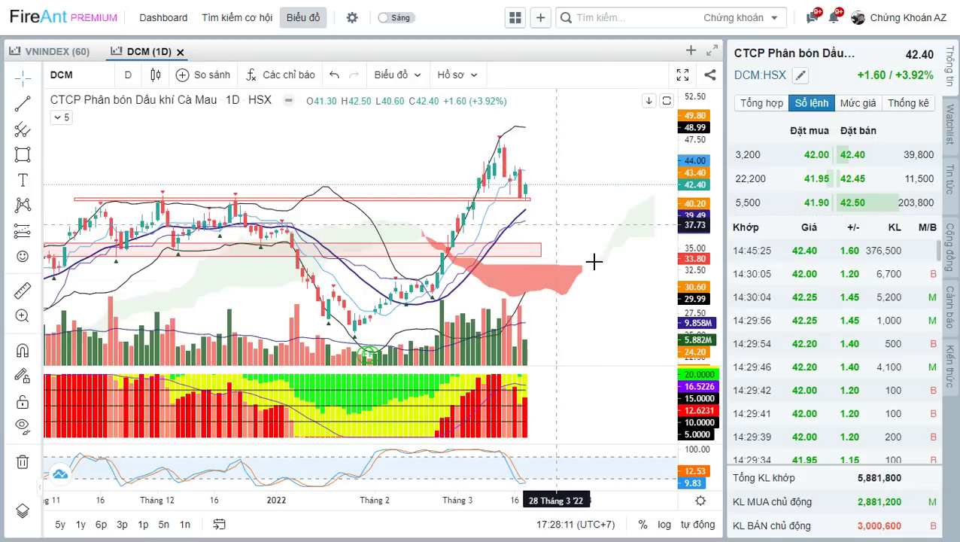
pyautogui.moveTo(622, 289); pyautogui.dragTo(608, 286)
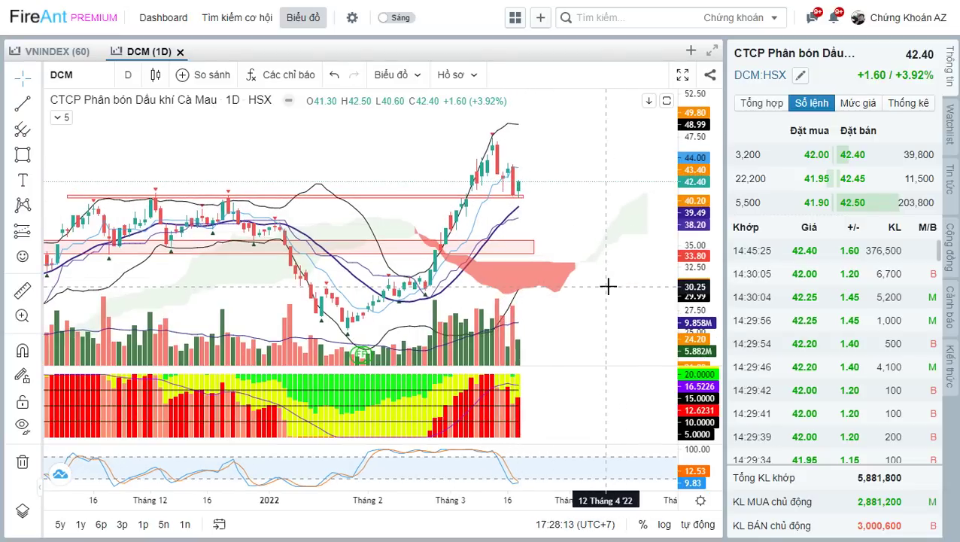
# Step: Load the DPM daily chart to review price between its marked support and resistance boxes
pyautogui.write('DPM')
pyautogui.press('Return')
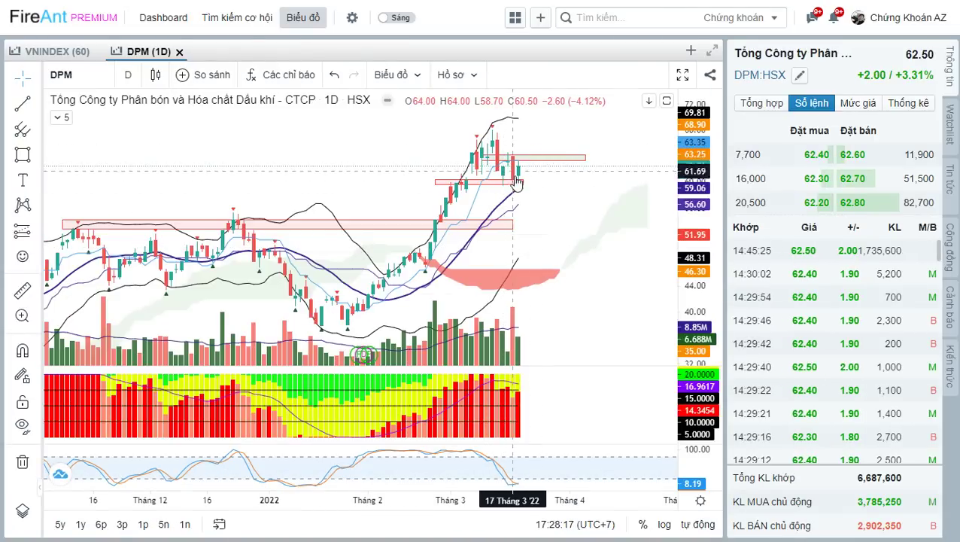
pyautogui.moveTo(561, 193); pyautogui.dragTo(591, 201)
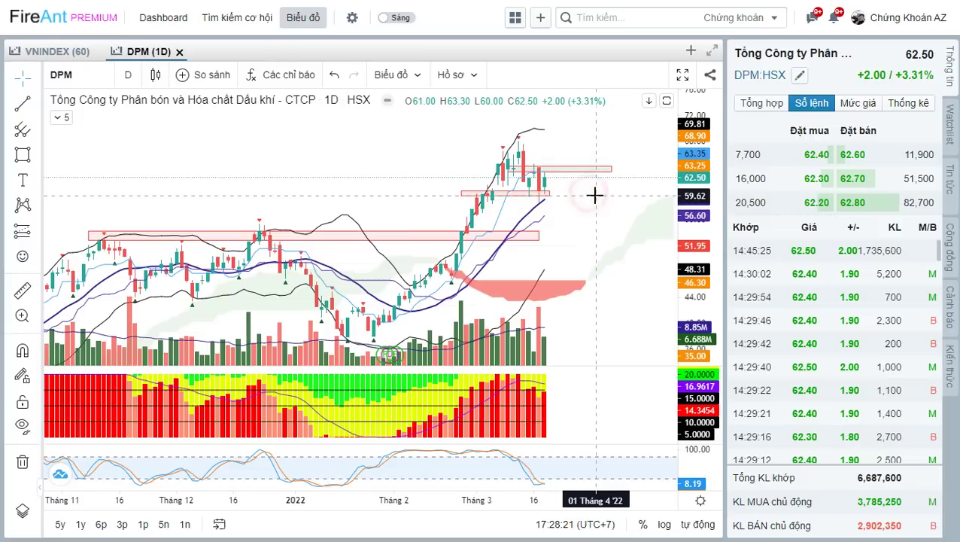
# Step: Return to the DCM daily chart to examine price against its upper support box
pyautogui.write('DCM')
pyautogui.press('Return')
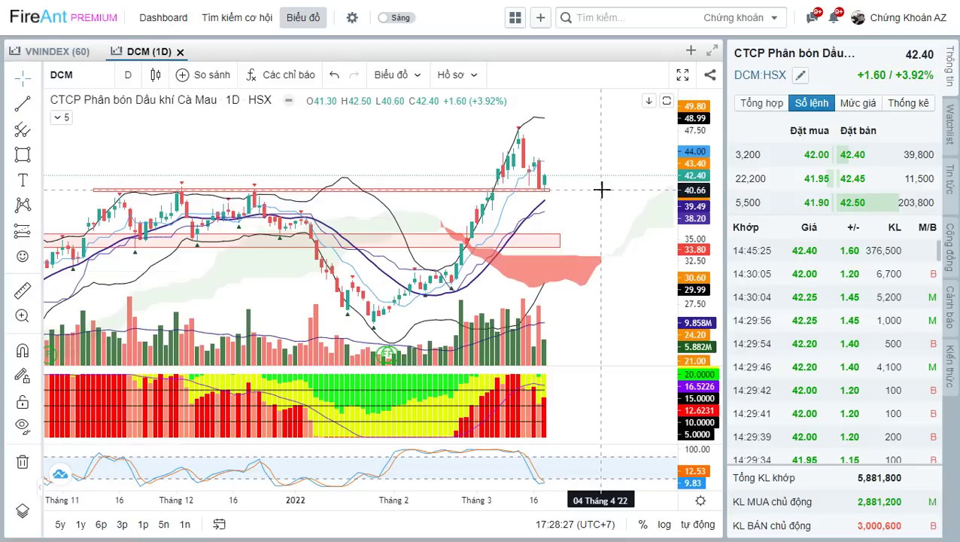
pyautogui.moveTo(622, 232); pyautogui.dragTo(602, 248)
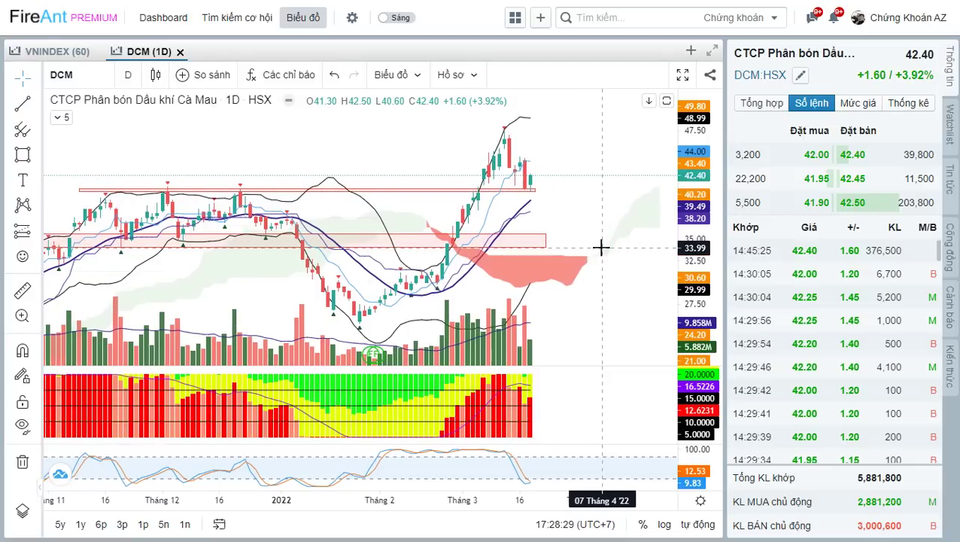
# Step: Load the DGC daily chart and examine recent price between its marked resistance and support boxes
pyautogui.write('DGC')
pyautogui.press('Return')
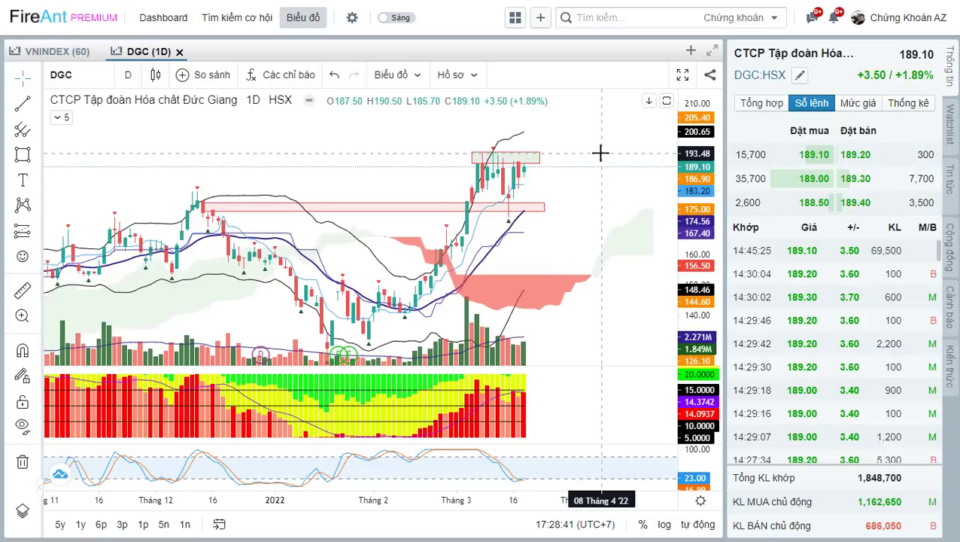
pyautogui.scroll(1, 605, 169)
pyautogui.scroll(1, 605, 173)
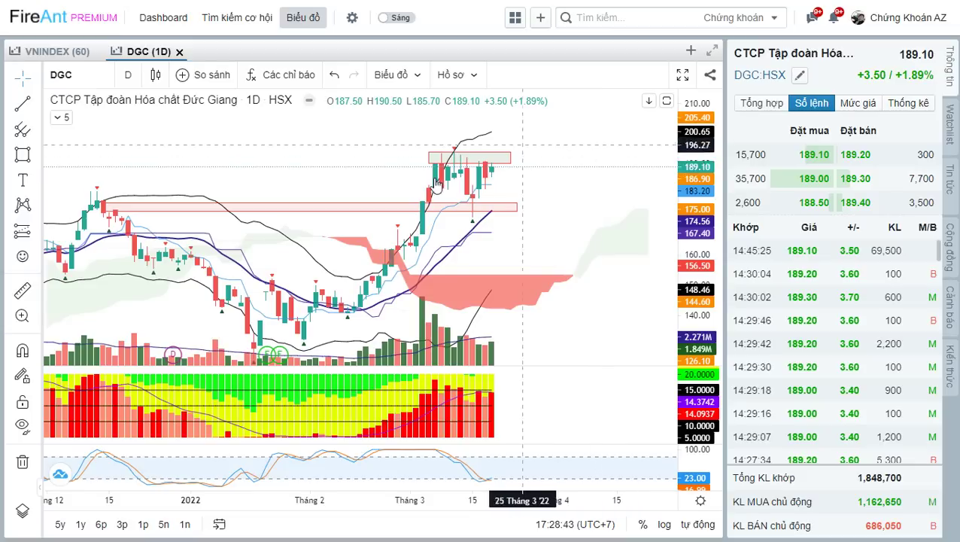
pyautogui.scroll(1, 563, 200)
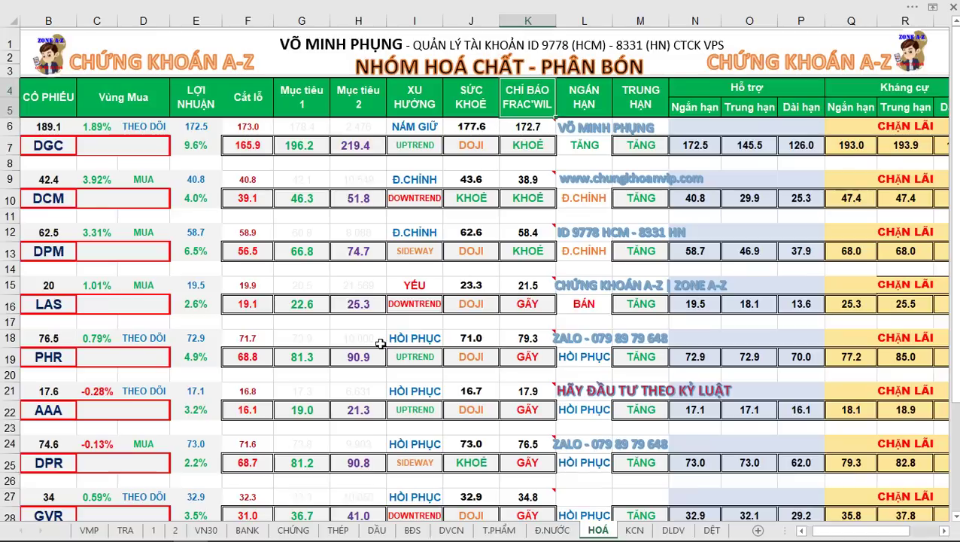
# Step: Switch to Excel and review the full list of chemical and fertiliser stocks on the HOÁ sheet
pyautogui.scroll(-1, 379, 343)
pyautogui.scroll(-1, 379, 339)
pyautogui.scroll(2, 383, 340)
pyautogui.scroll(-3, 383, 344)
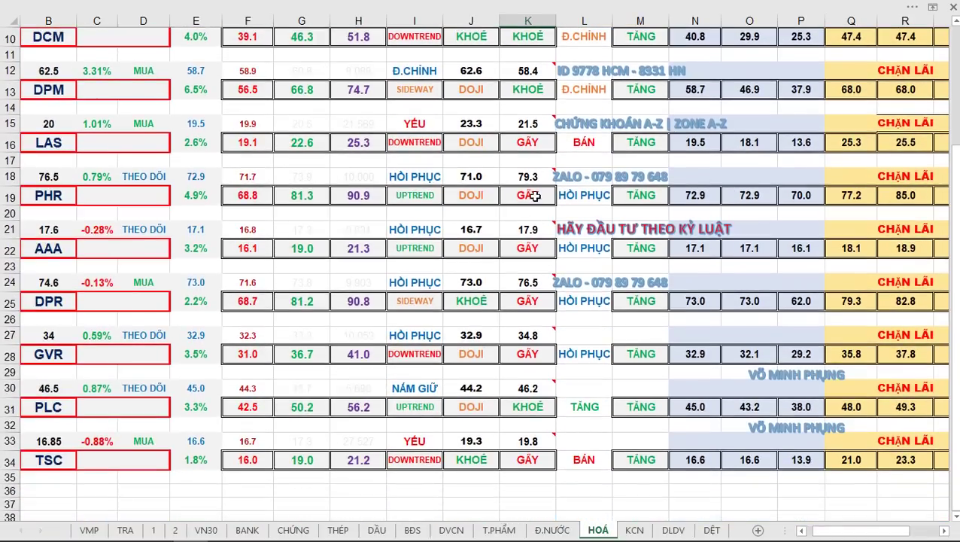
pyautogui.scroll(3, 528, 298)
pyautogui.scroll(-4, 546, 342)
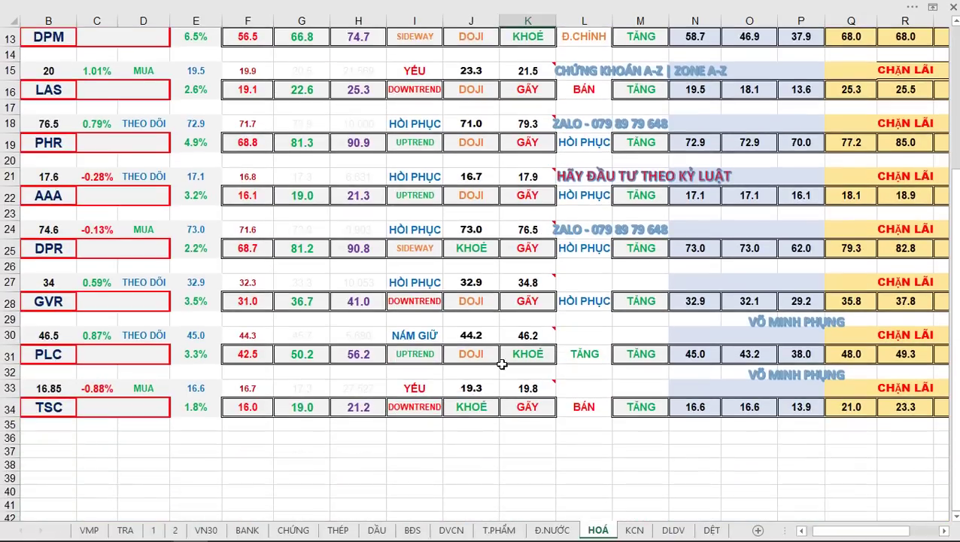
pyautogui.scroll(4, 519, 367)
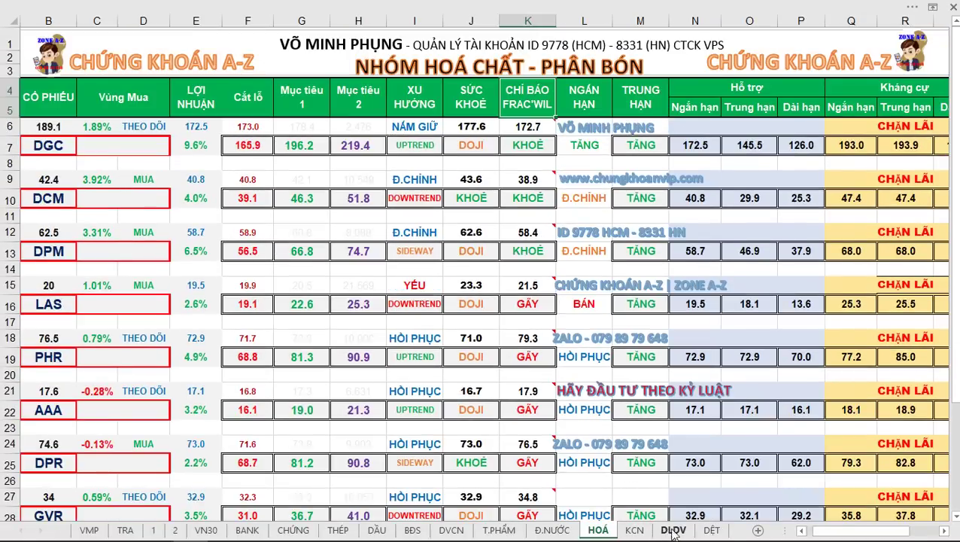
# Step: Open the KCN sheet and examine the trend, target and support values of the industrial-park real estate stocks
pyautogui.click(634, 529)
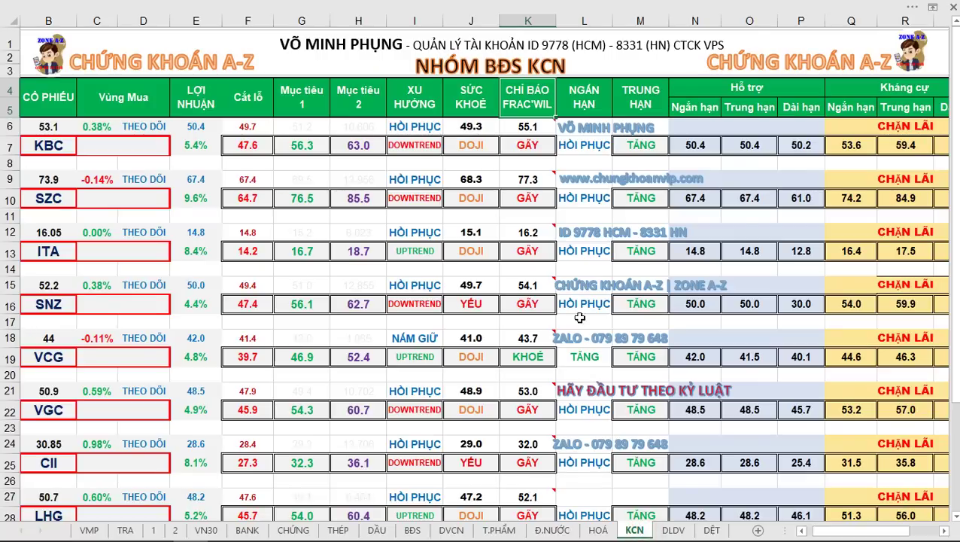
pyautogui.scroll(-1, 568, 303)
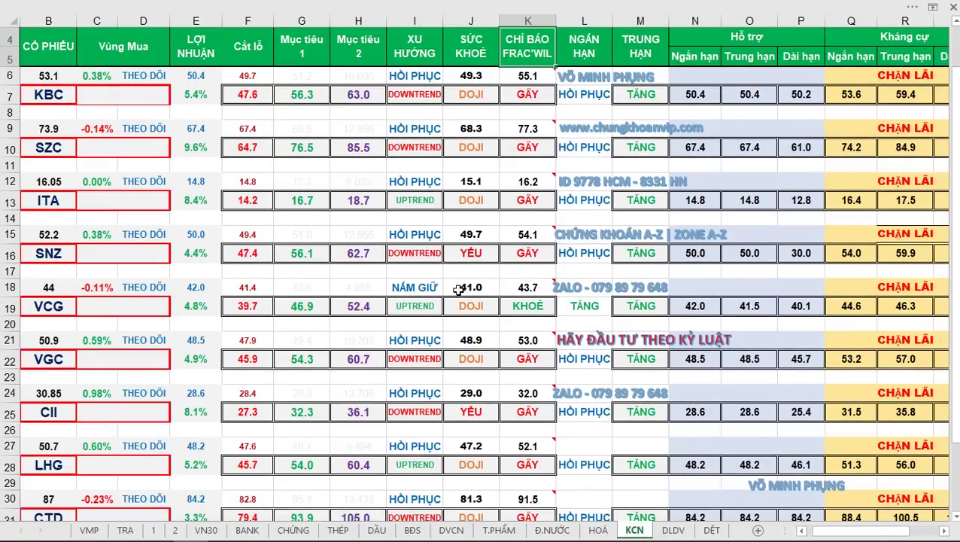
pyautogui.scroll(-3, 458, 289)
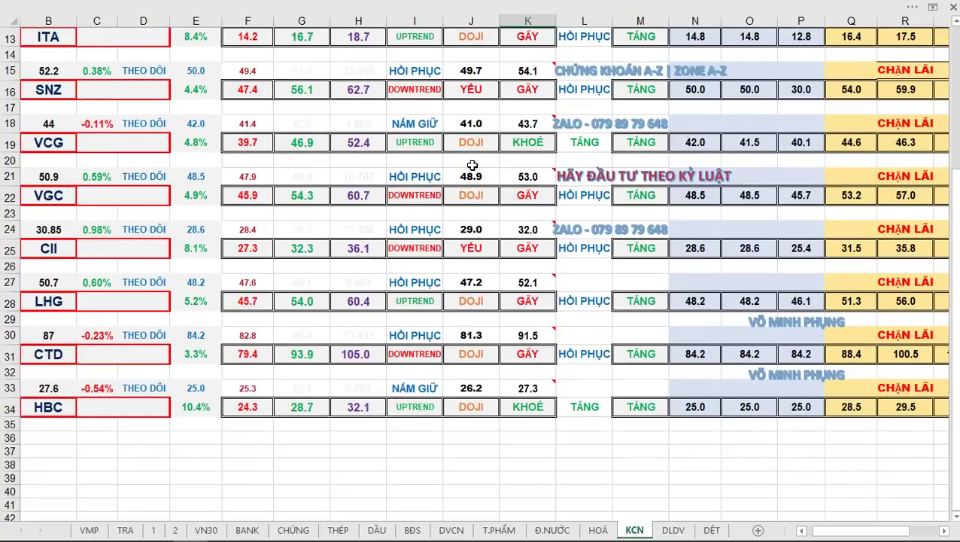
pyautogui.scroll(1, 552, 429)
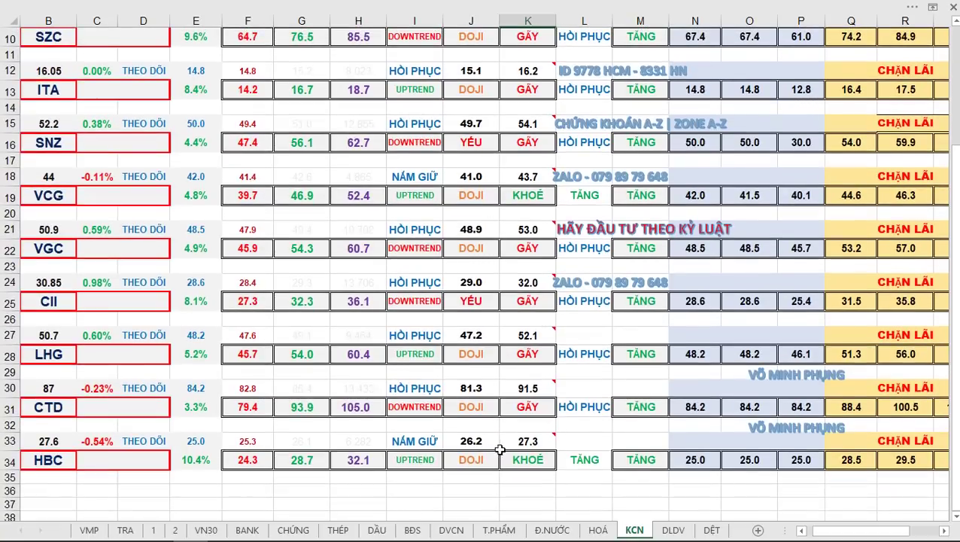
pyautogui.scroll(3, 509, 449)
pyautogui.hotkey('alt', 'Tab')
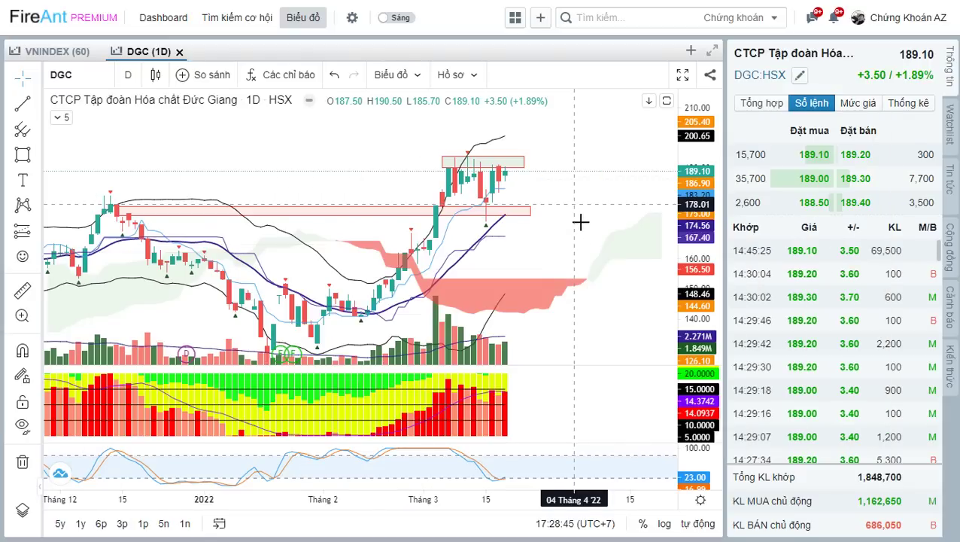
pyautogui.hotkey('alt', 'Tab')
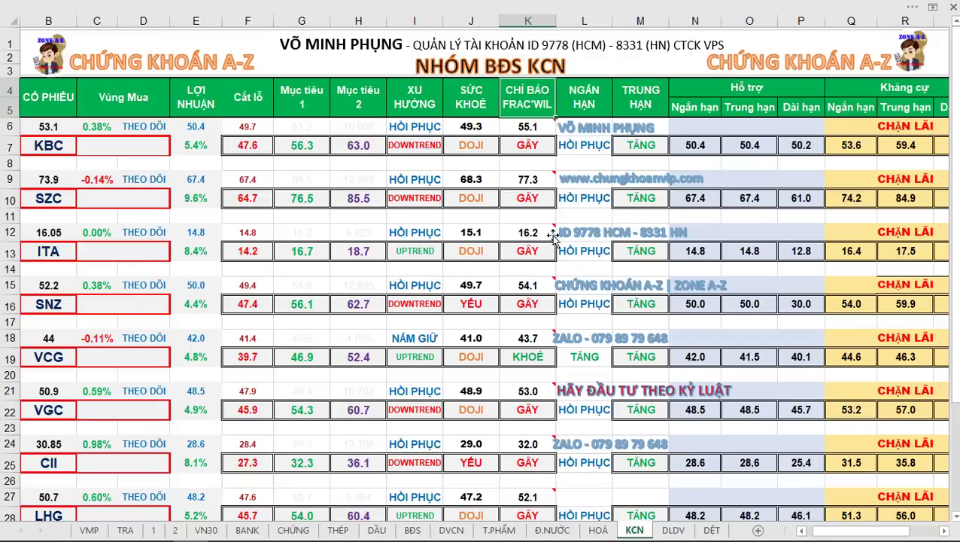
pyautogui.scroll(-2, 556, 362)
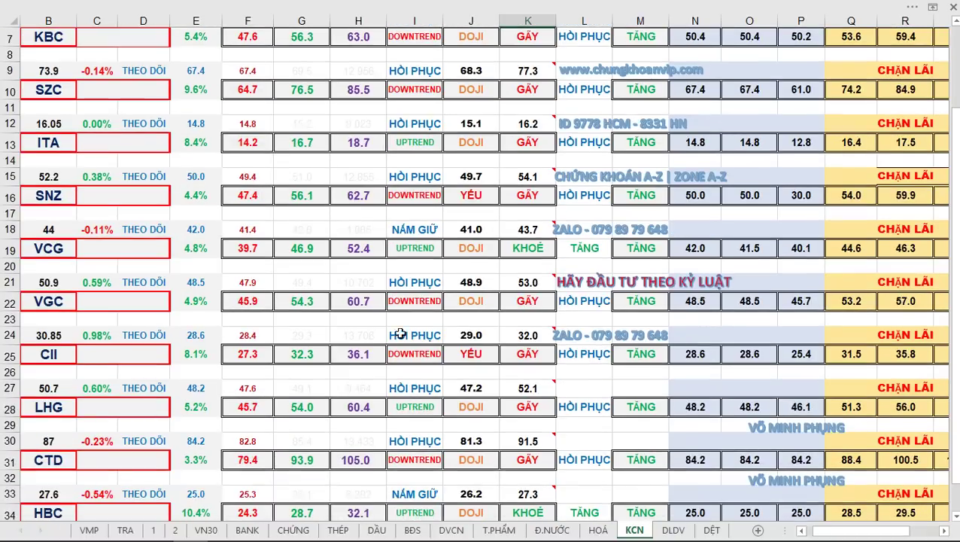
pyautogui.scroll(2, 544, 374)
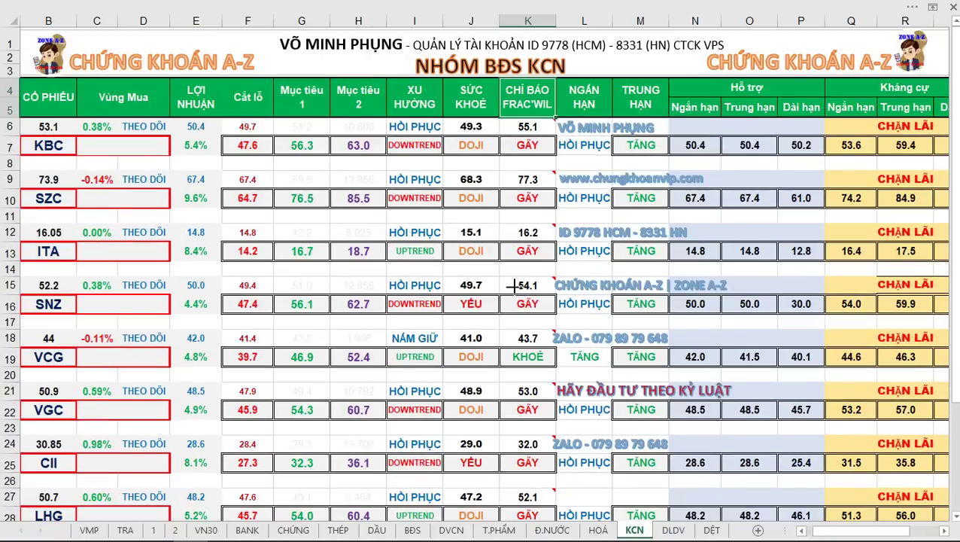
# Step: Switch to FireAnt and load the VCG daily chart to review price inside its consolidation box
pyautogui.hotkey('alt', 'Tab')
pyautogui.write('VCG')
pyautogui.press('Return')
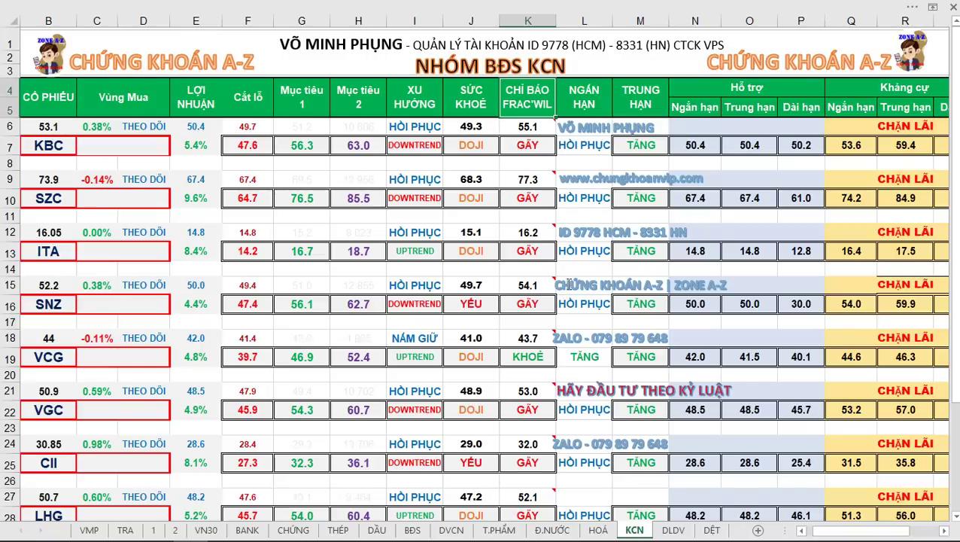
# Step: Recheck the KCN stock list in Excel and load the HBC daily chart in FireAnt
pyautogui.scroll(-2, 569, 282)
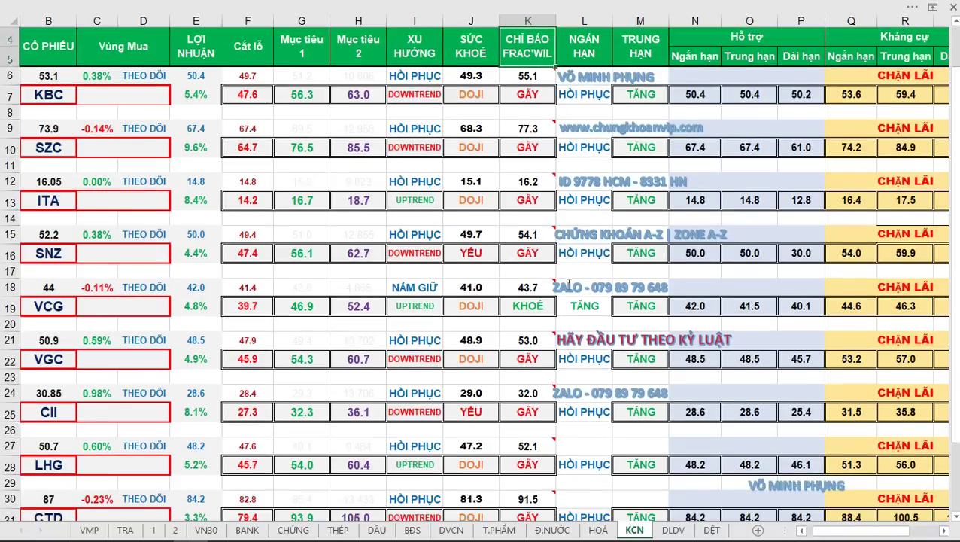
pyautogui.scroll(-2, 497, 263)
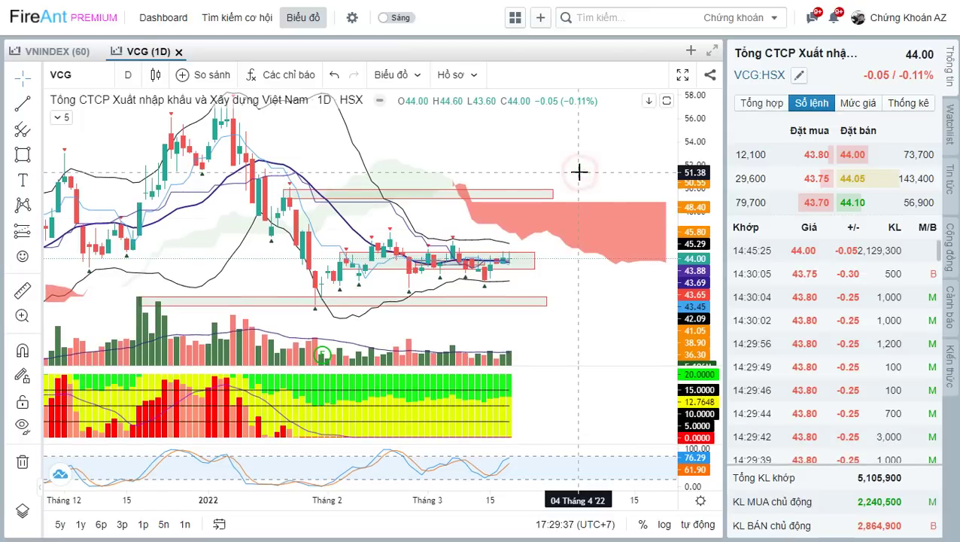
pyautogui.write('H')
pyautogui.press('Escape')
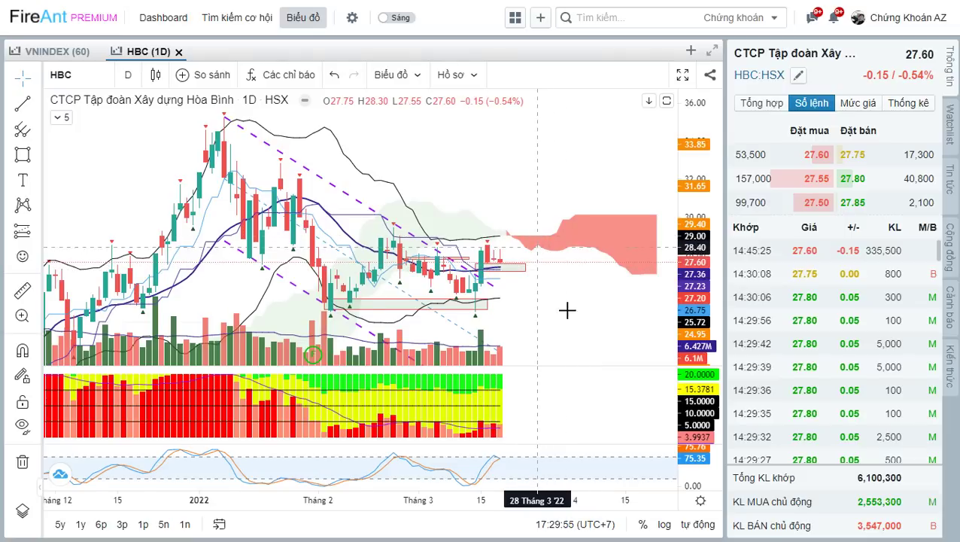
# Step: Load the CTD daily chart to review price against its dashed descending channel and support boxes
pyautogui.write('Q')
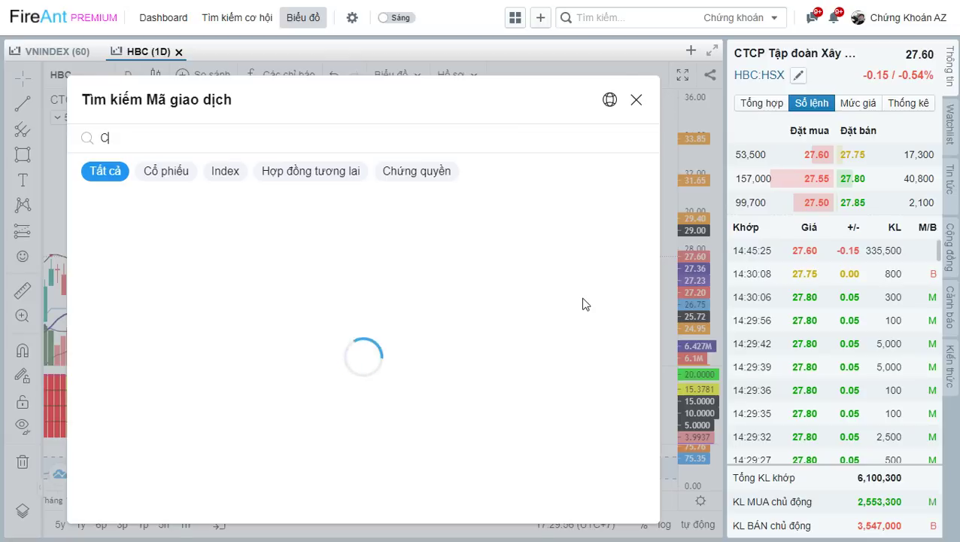
pyautogui.write('TD')
pyautogui.press('Return')
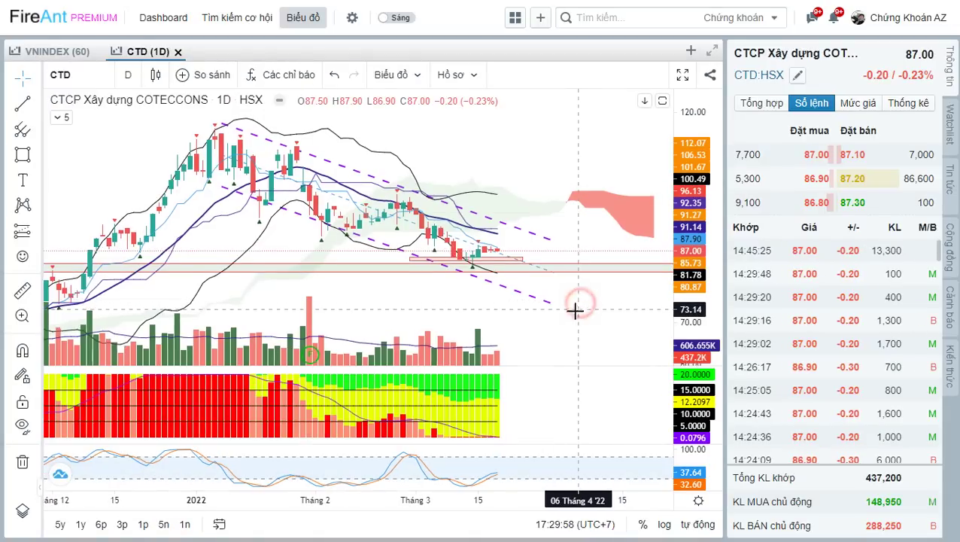
pyautogui.click(611, 324)
pyautogui.click(604, 339)
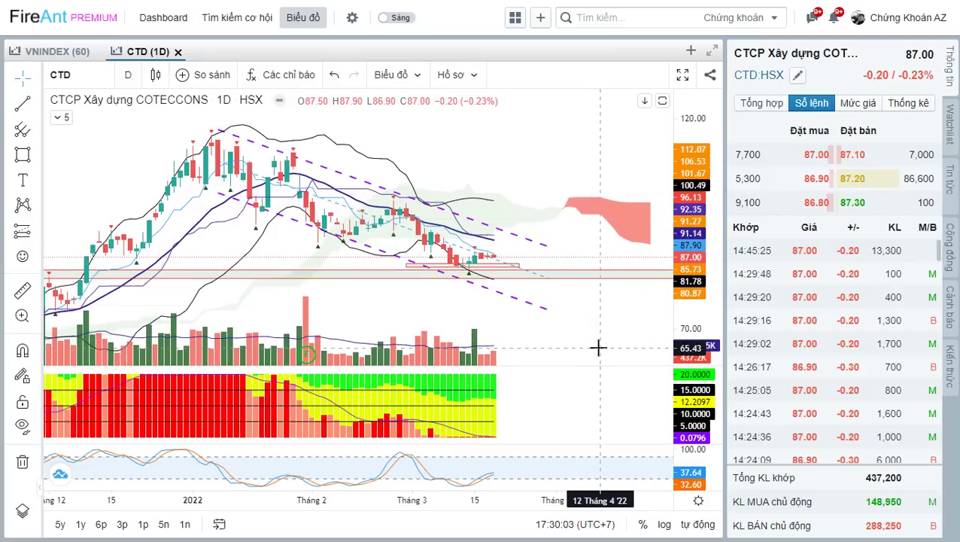
# Step: Load the FCN daily chart to examine price around its marked breakout box
pyautogui.write('FCN')
pyautogui.press('Return')
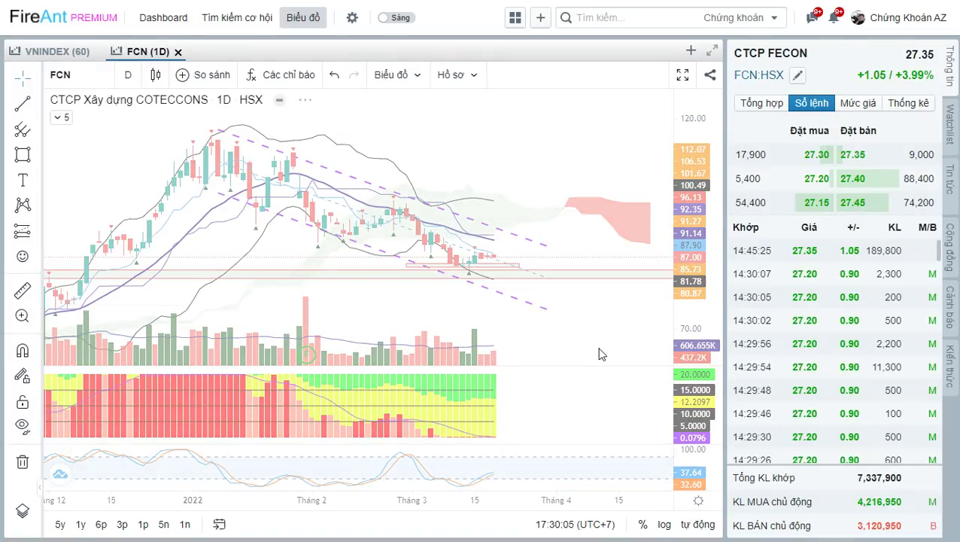
pyautogui.click(586, 336)
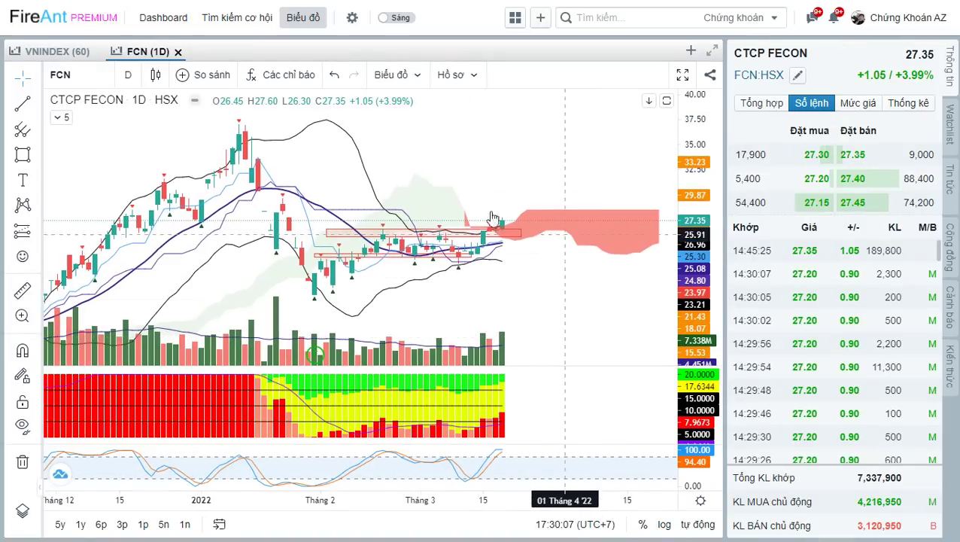
pyautogui.click(478, 239)
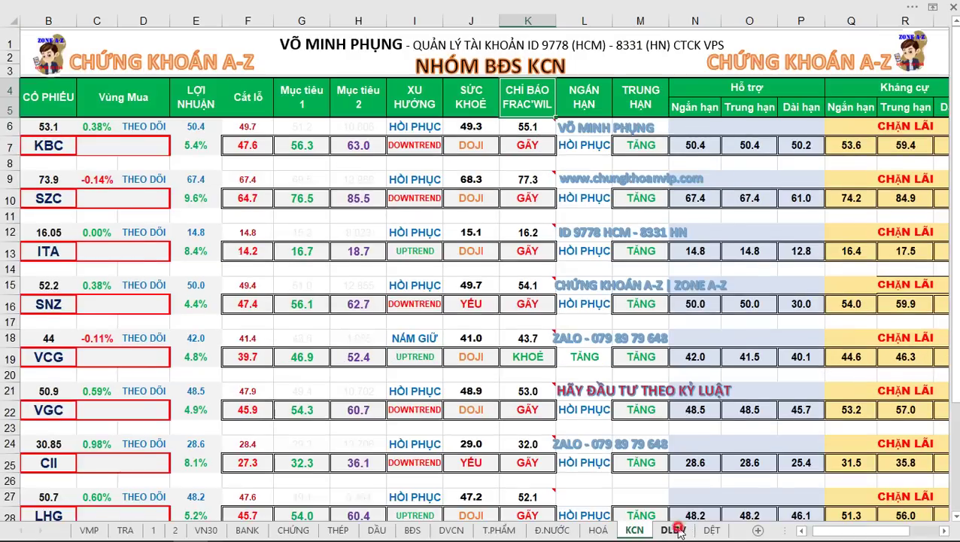
# Step: Review the DLDV sheet in Excel and load the VJC daily chart in FireAnt
pyautogui.scroll(-6, 592, 391)
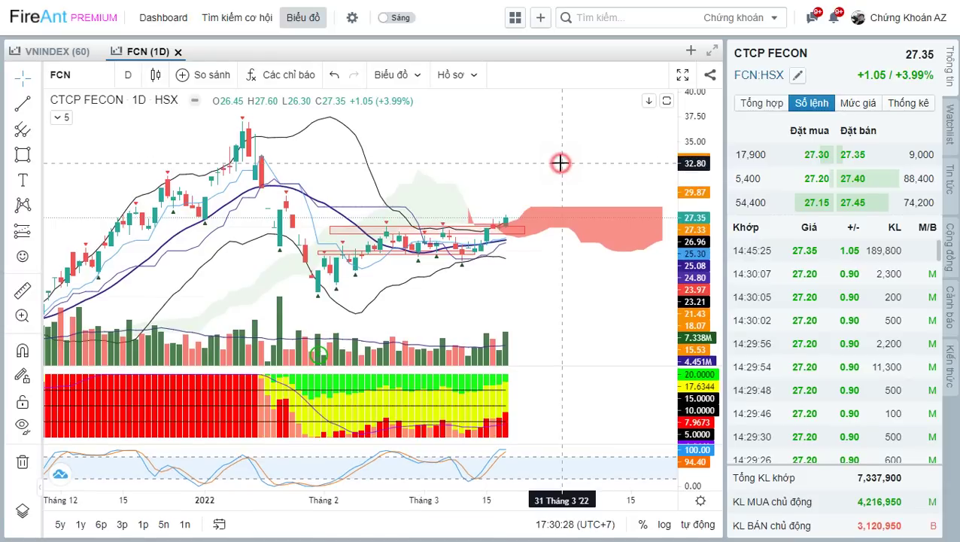
pyautogui.write('V')
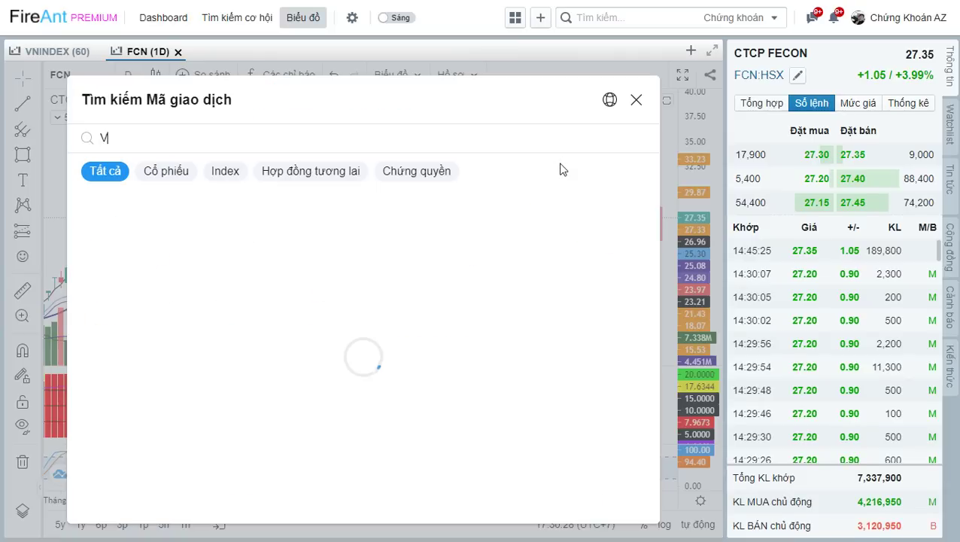
pyautogui.write('JC')
pyautogui.press('Return')
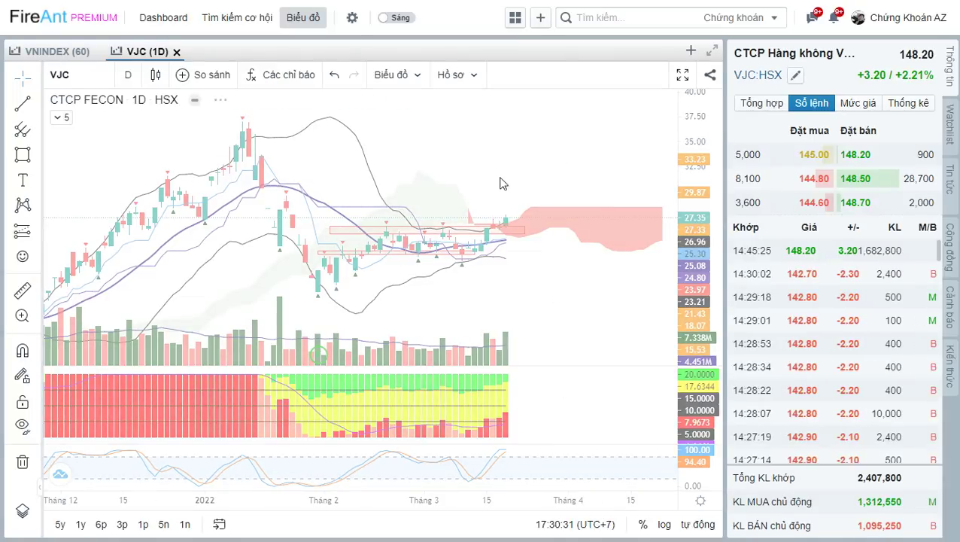